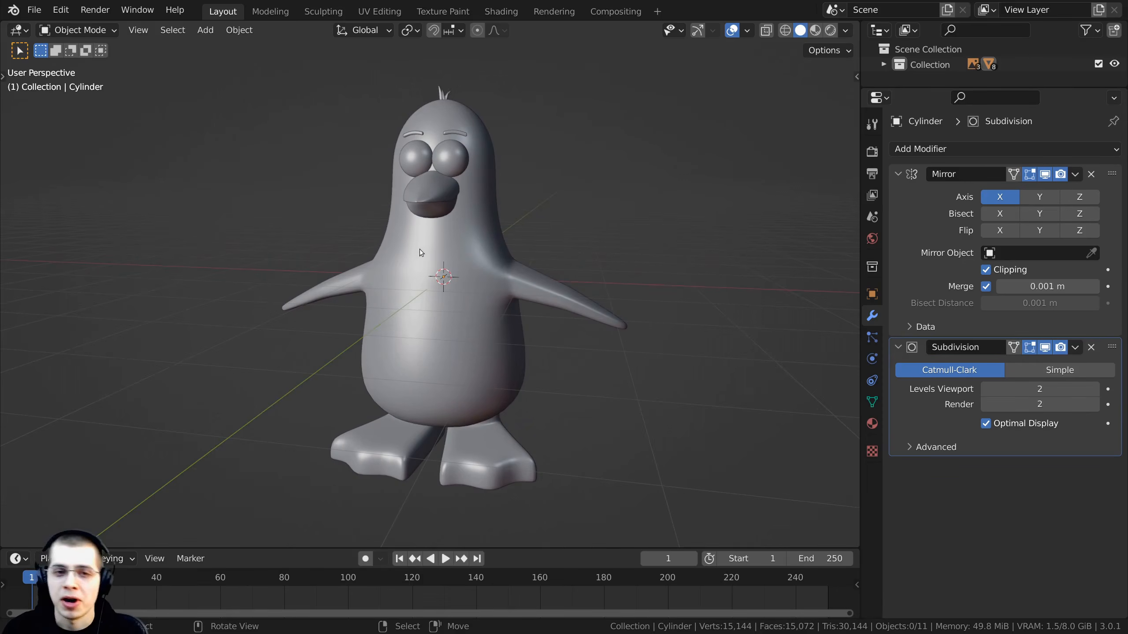
shift+middle_drag(453, 251, 462, 256)
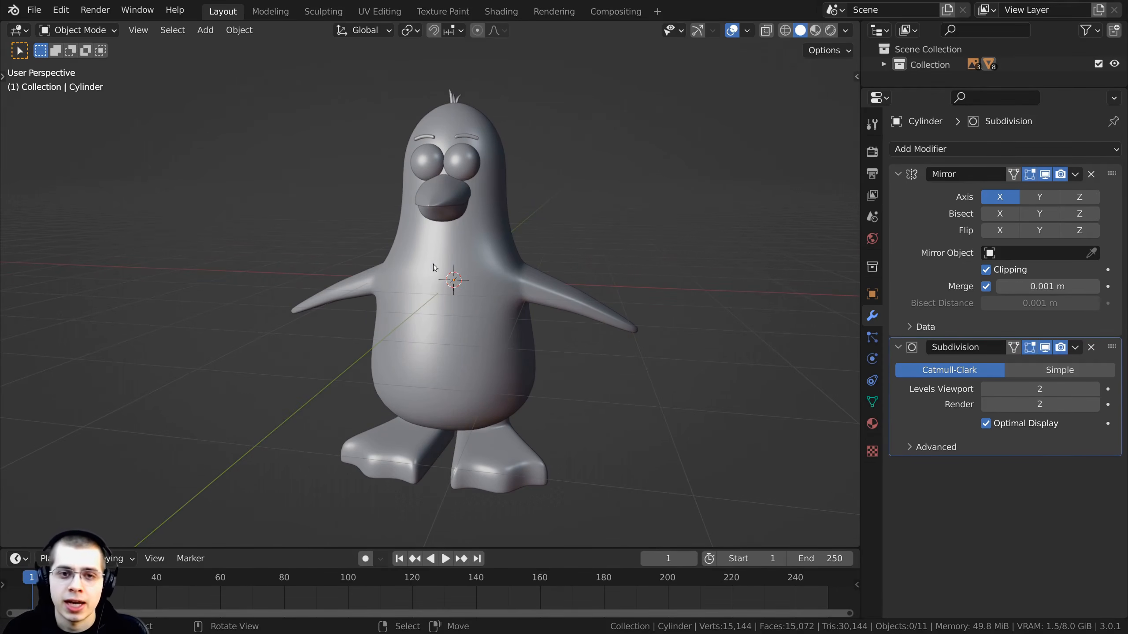
scroll(433, 264, up, 3)
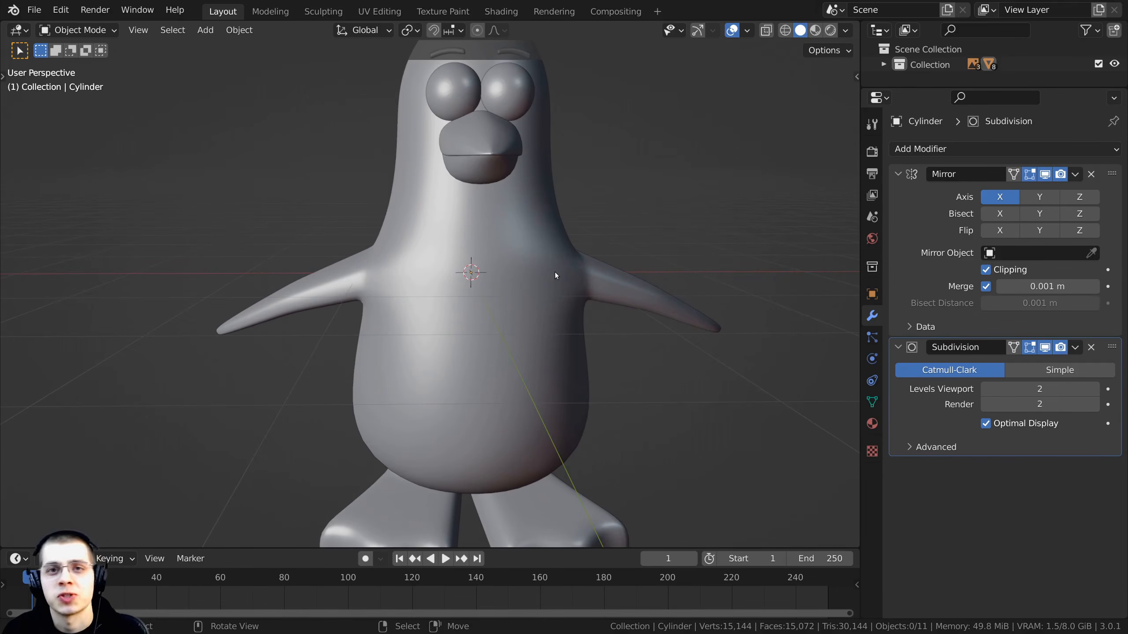
scroll(555, 272, up, 1)
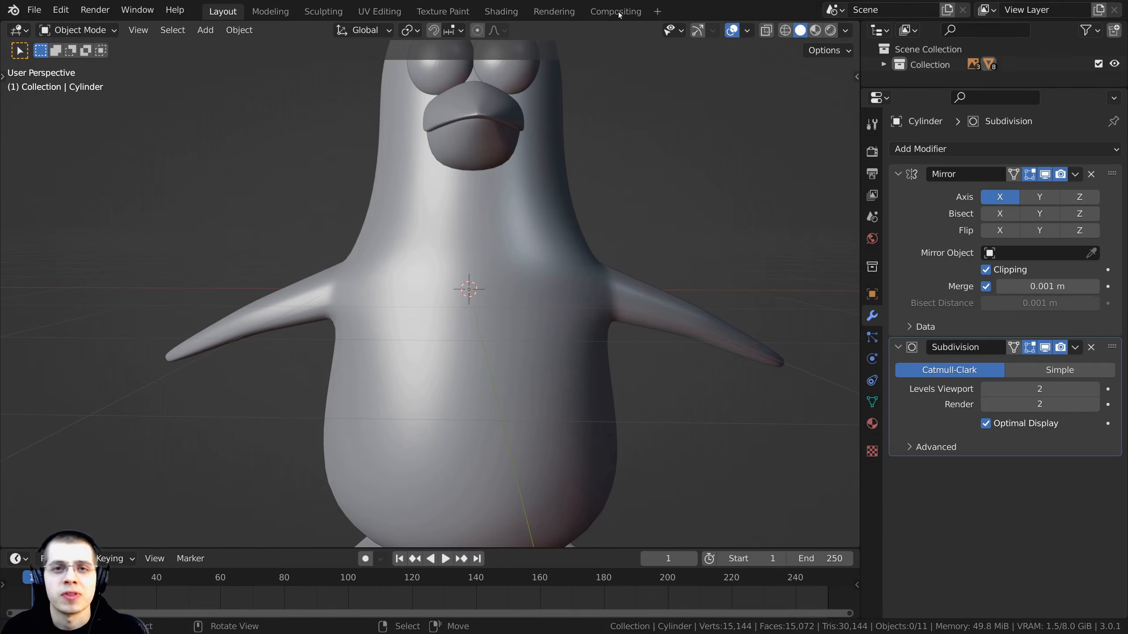
scroll(574, 209, up, 3)
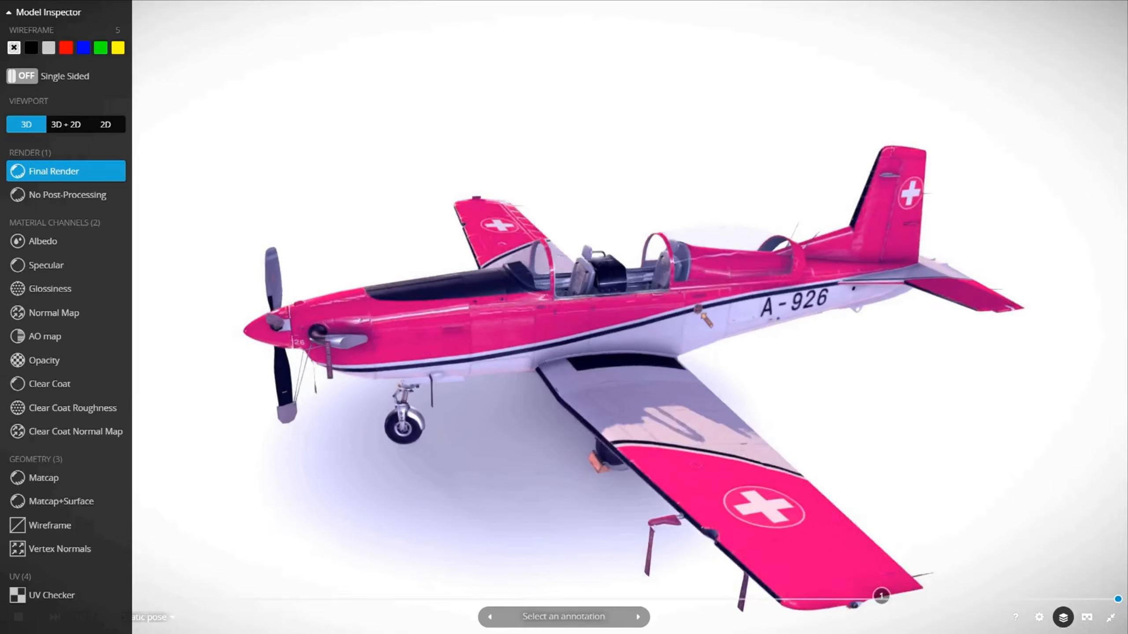
key(5)
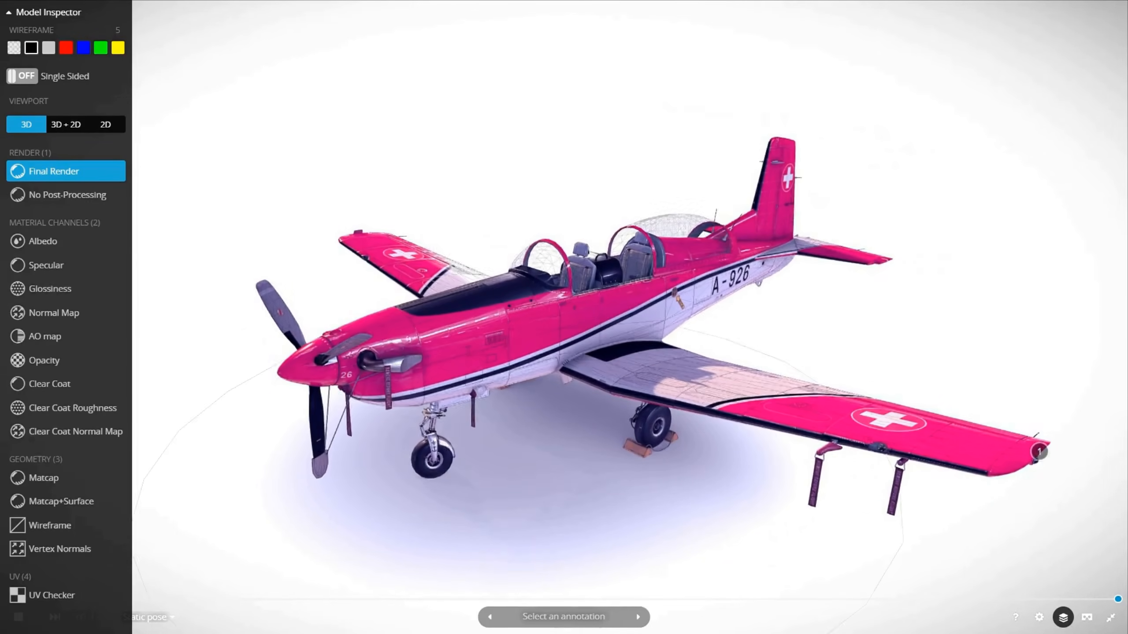
key(4)
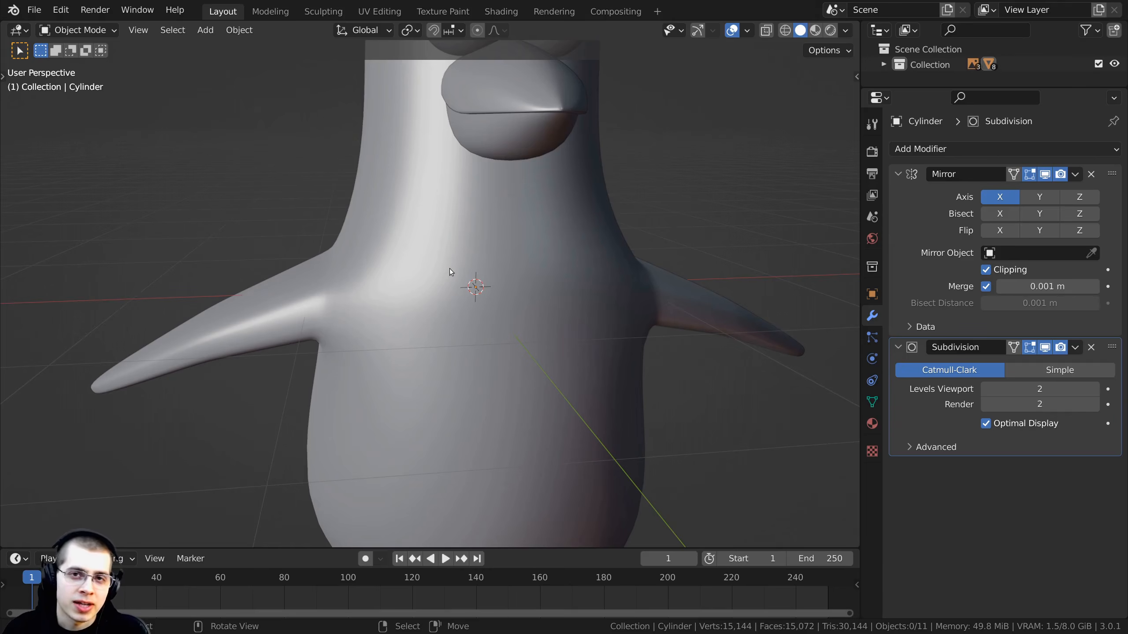
scroll(436, 271, down, 3)
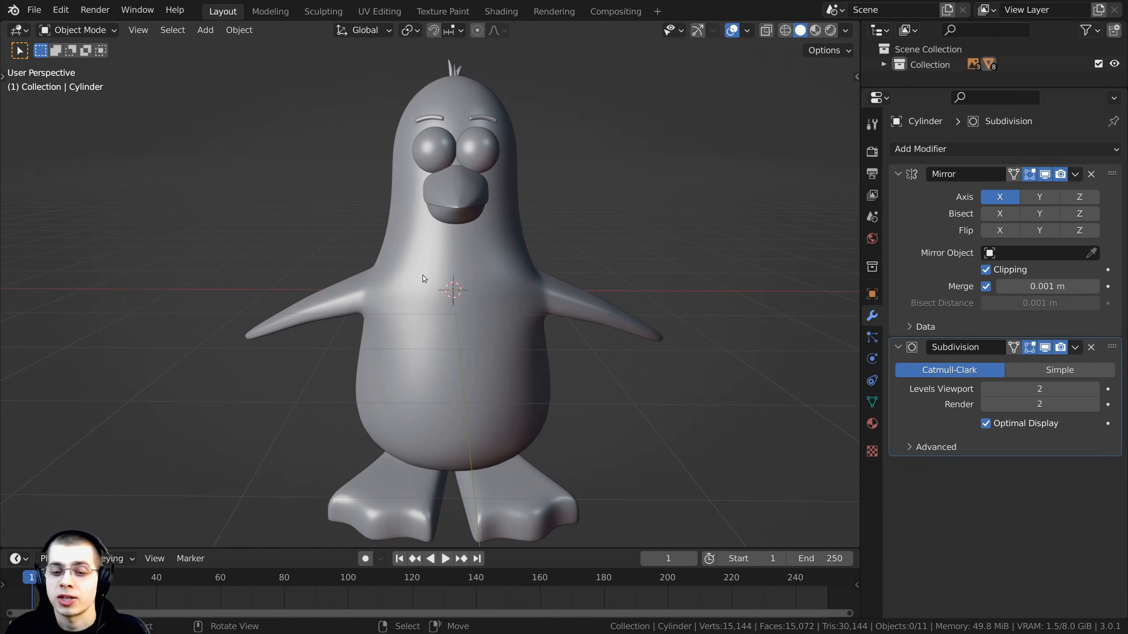
scroll(587, 240, up, 2)
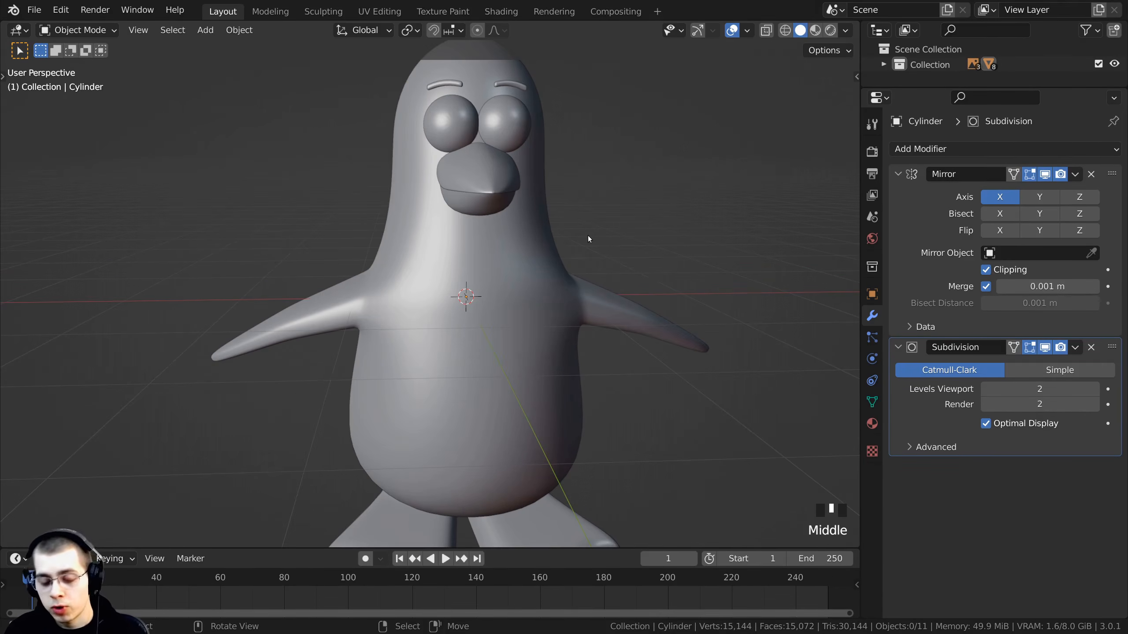
key(KP_1)
scroll(599, 262, down, 1)
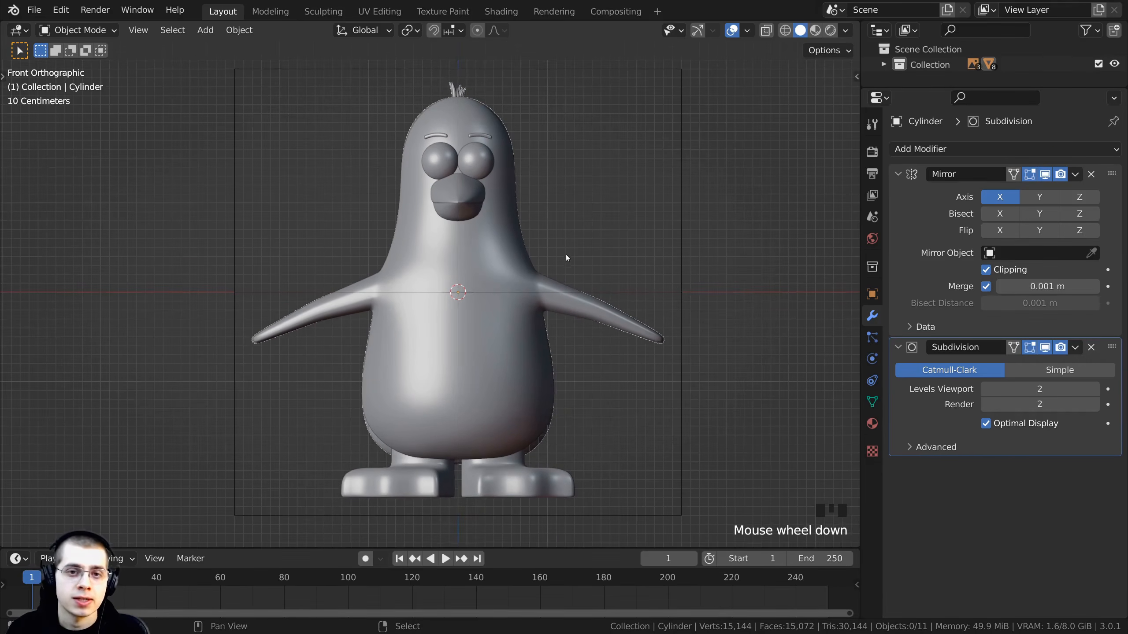
shift+middle_drag(567, 259, 572, 272)
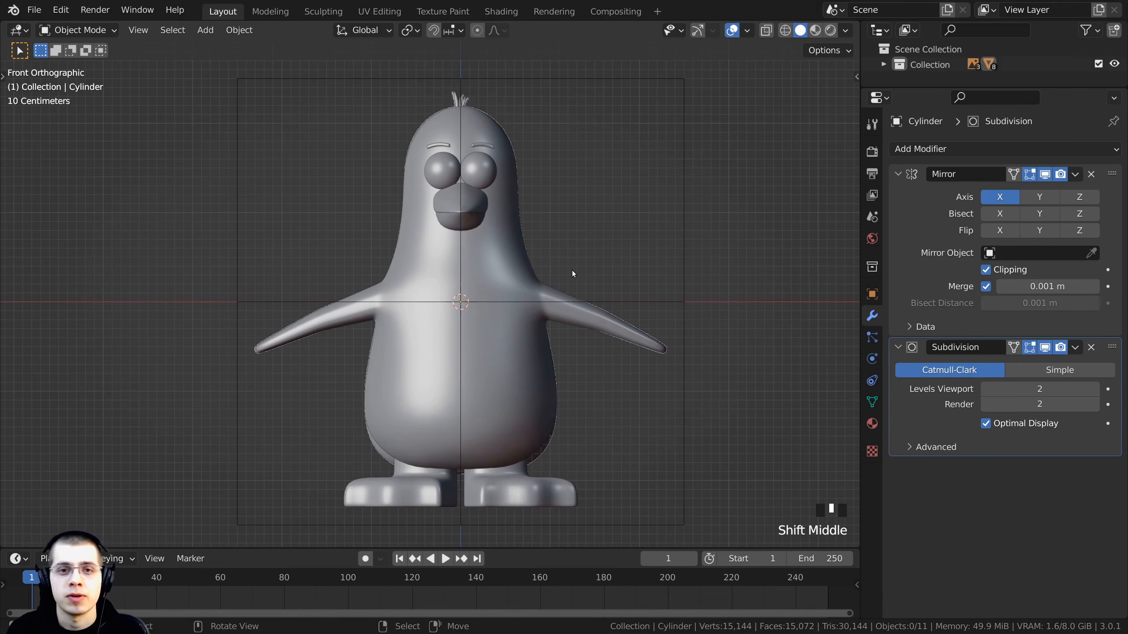
- Select the front reference image empty and inspect it from the front, side and top views
click(606, 80)
scroll(584, 193, down, 3)
key(g)
right_click(718, 166)
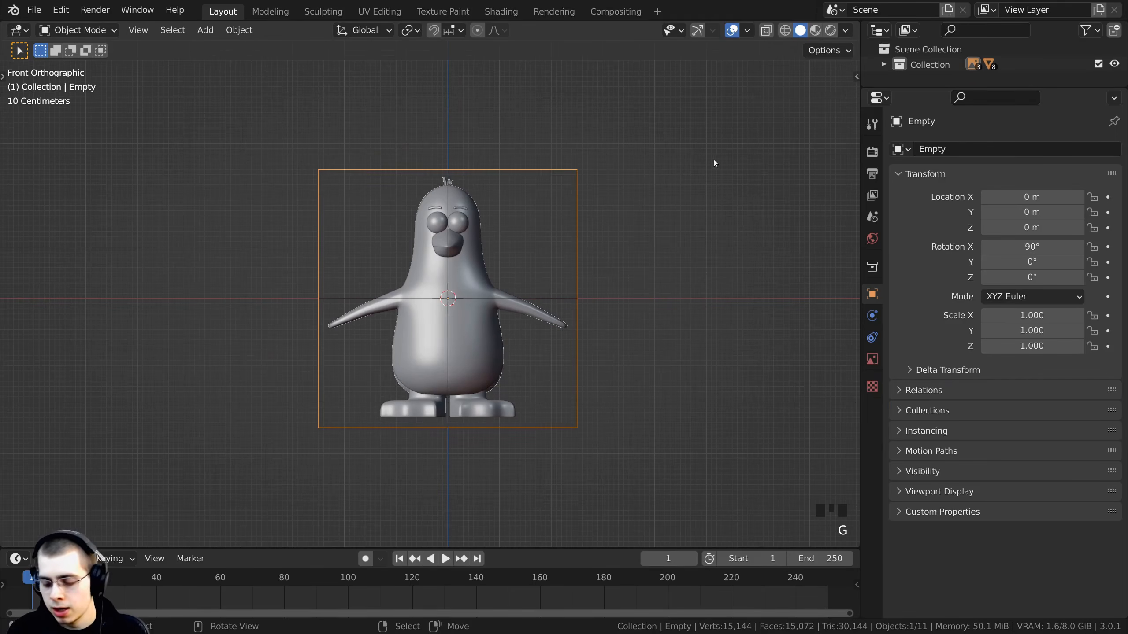
middle_drag(718, 166, 681, 253)
key(KP_5)
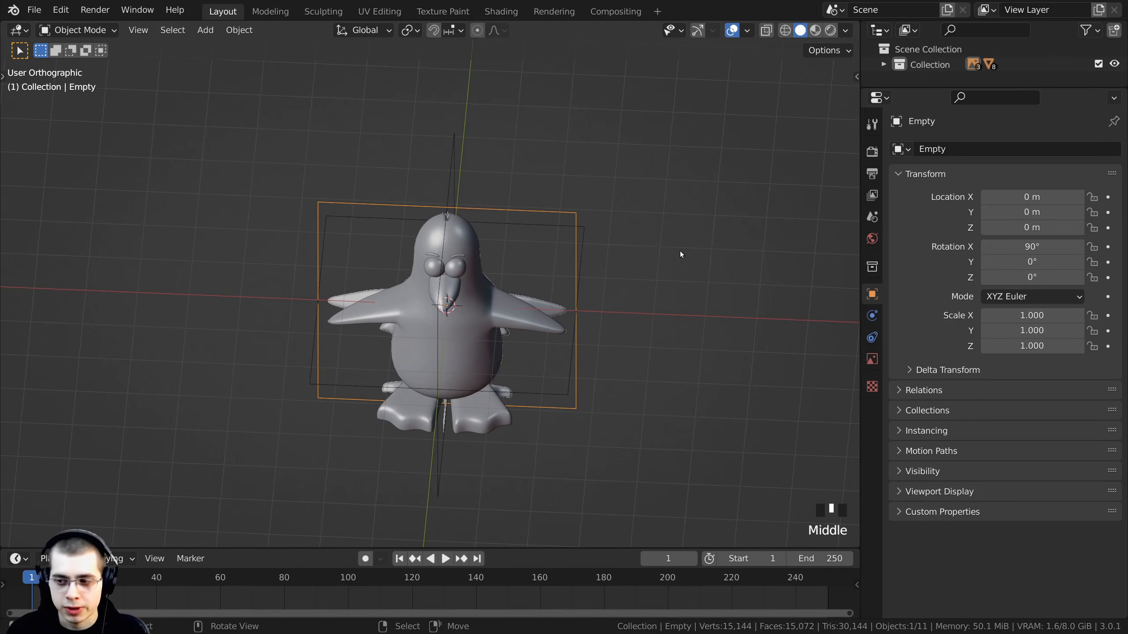
key(KP_5)
key(KP_5)
mouse_move(680, 251)
middle_down()
mouse_move(595, 309)
mouse_move(541, 282)
mouse_move(669, 269)
middle_up()
key(KP_1)
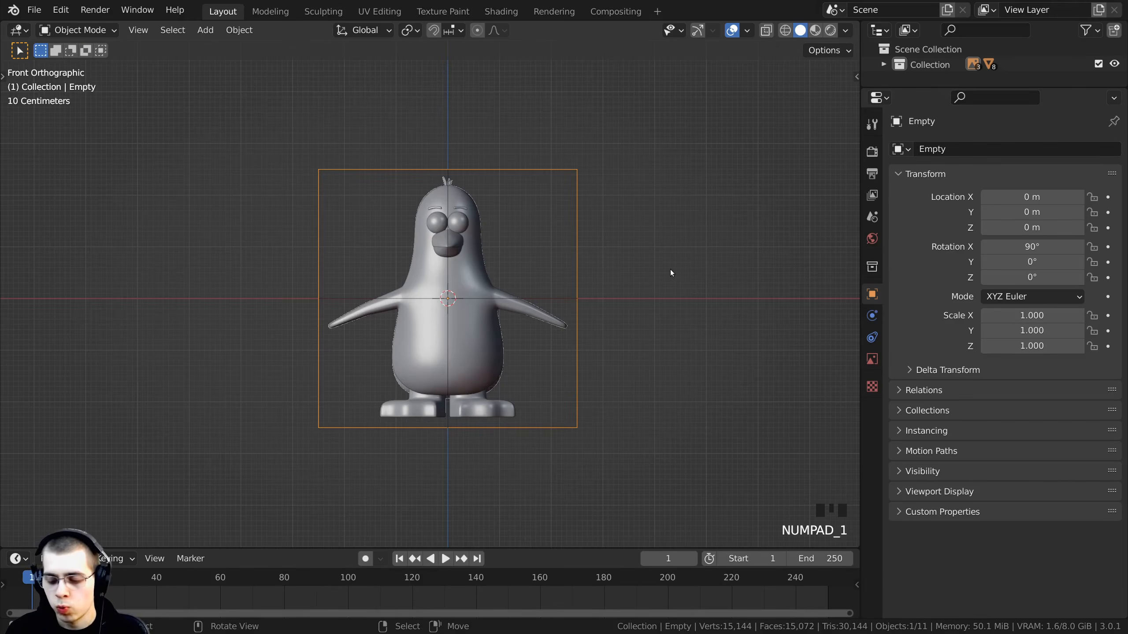
key(KP_3)
key(KP_7)
key(KP_1)
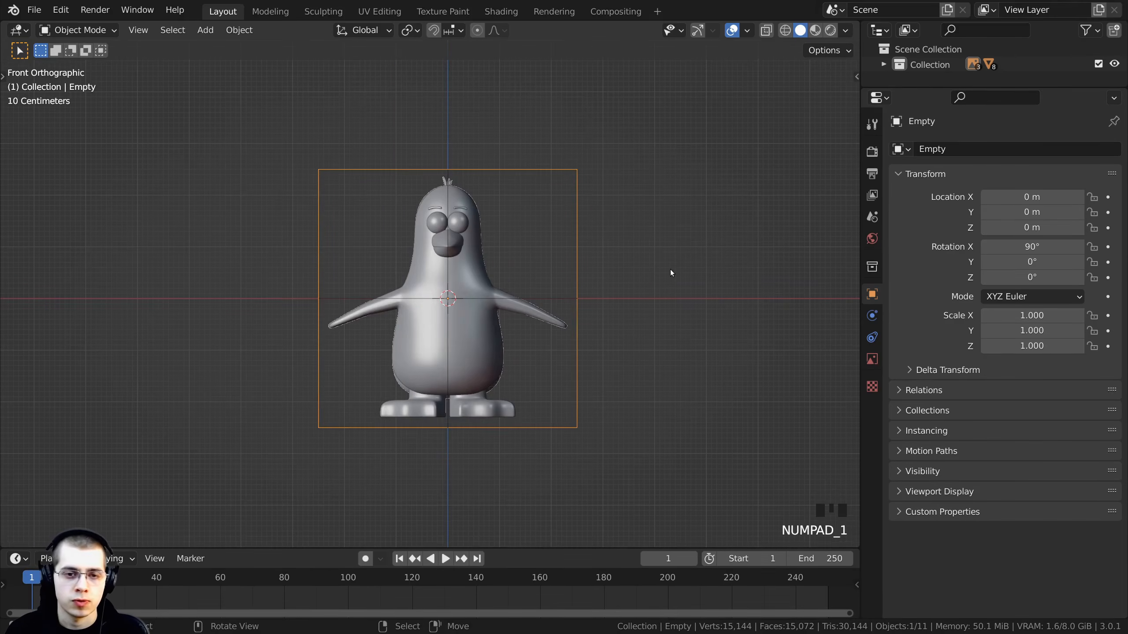
key(KP_3)
key(KP_1)
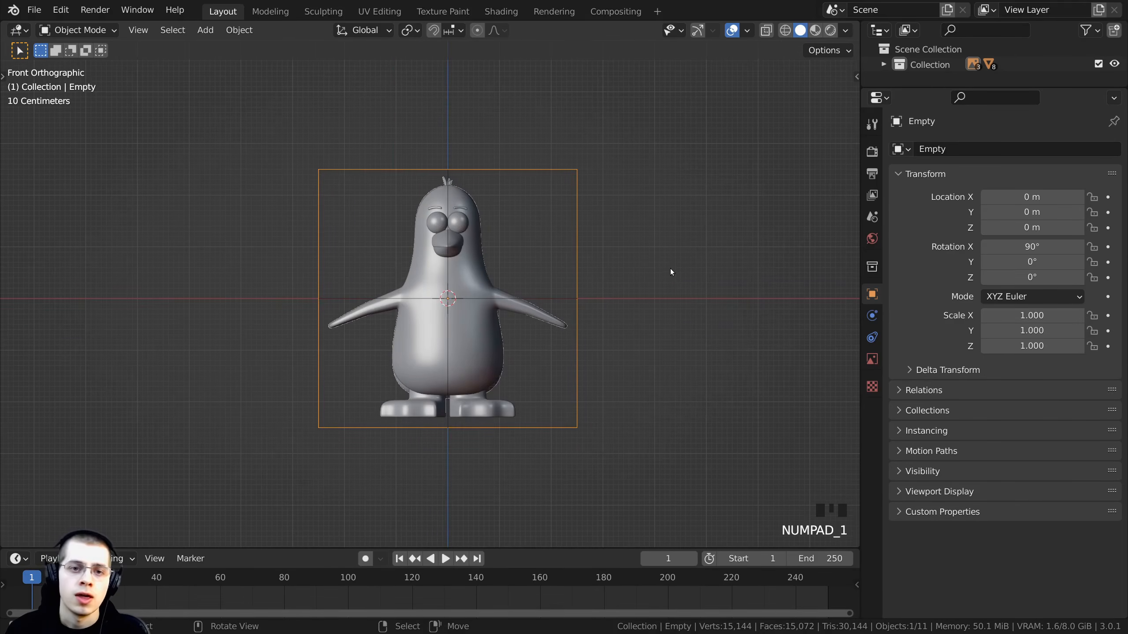
- Move the front reference image empty away from the penguin and delete it
key(g)
click(752, 192)
middle_drag(752, 192, 646, 293)
key(KP_5)
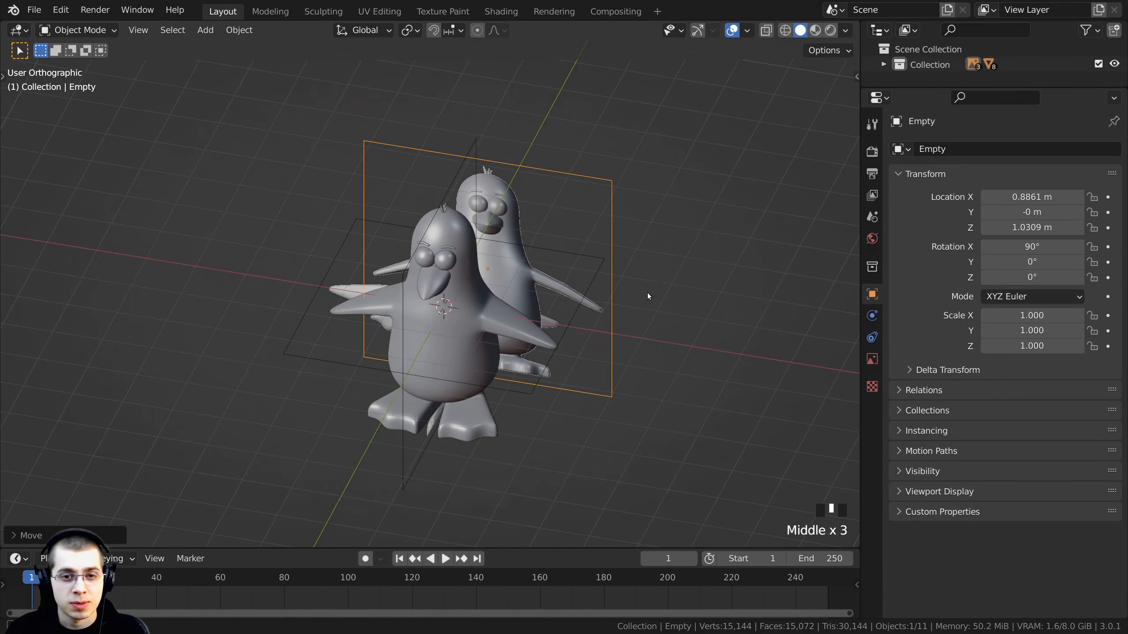
key(KP_1)
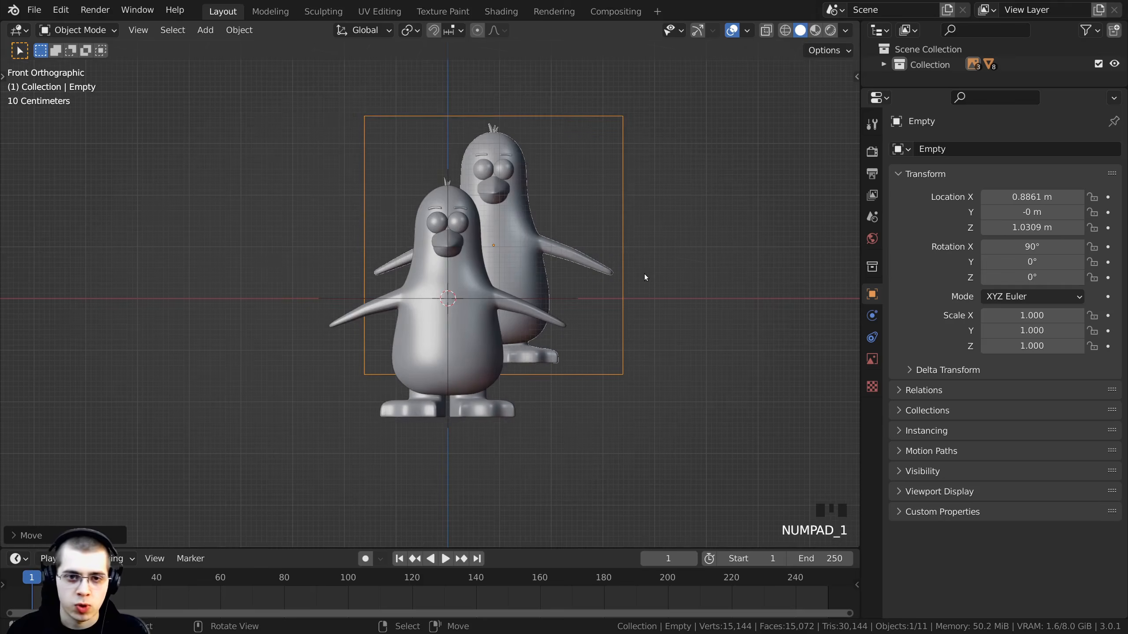
key(x)
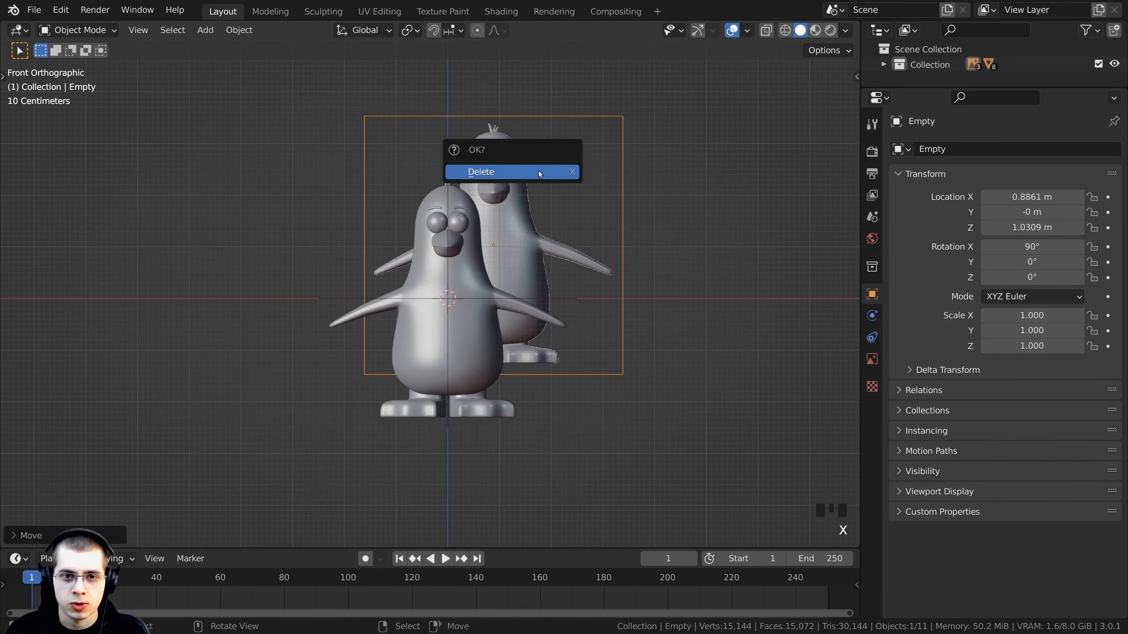
click(537, 169)
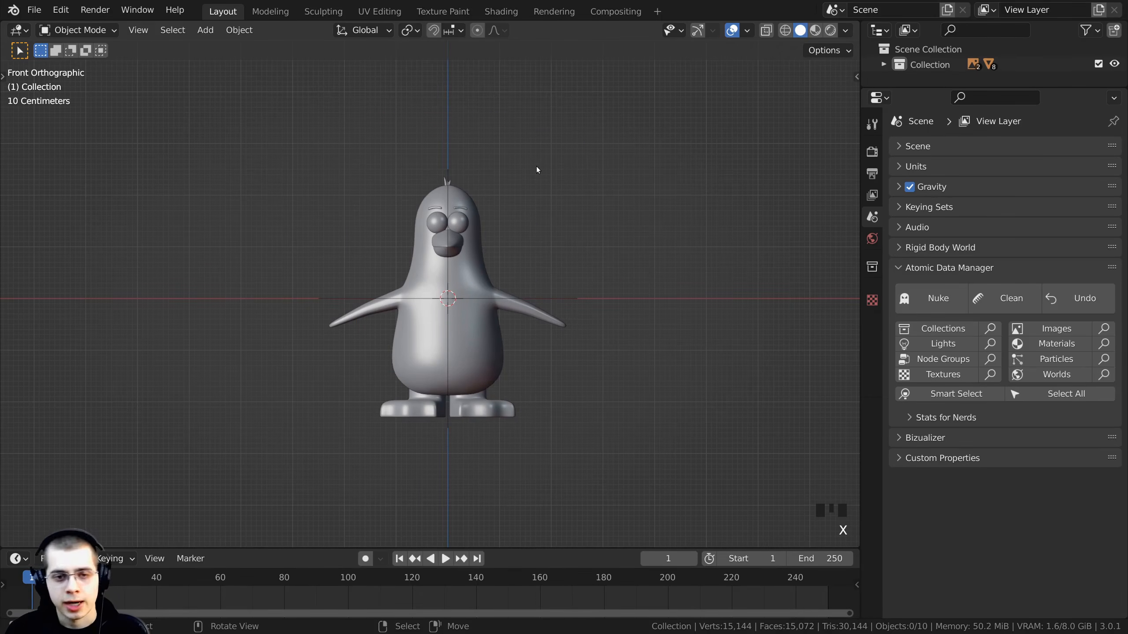
- In the right view, select the side reference image empty, move it aside and delete it
key(KP_3)
right_click(502, 169)
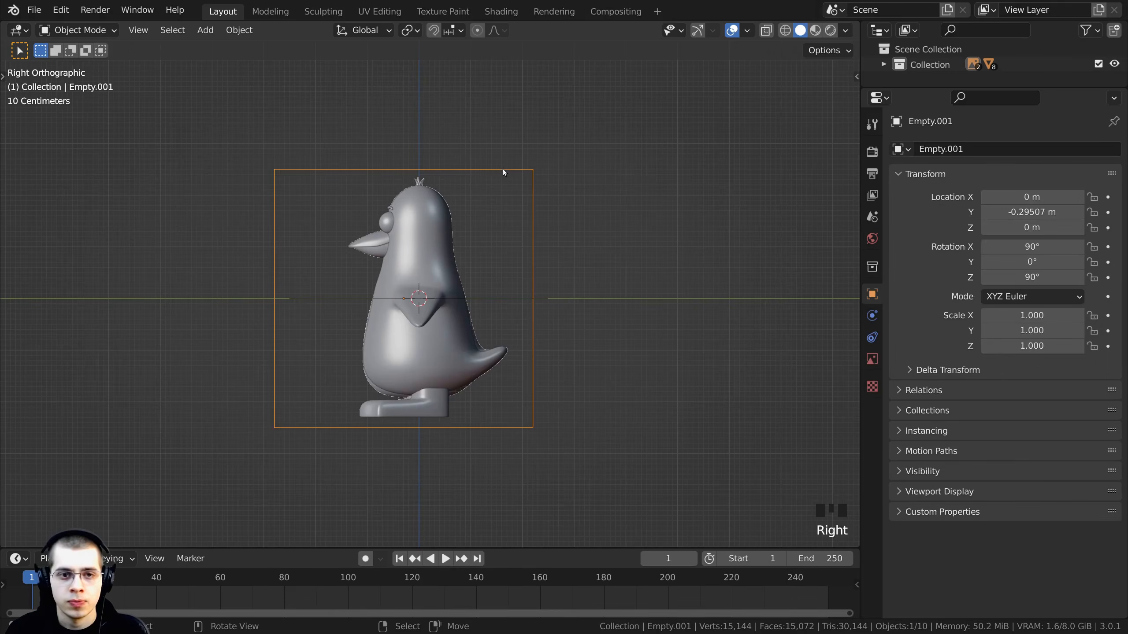
key(g)
click(361, 151)
key(x)
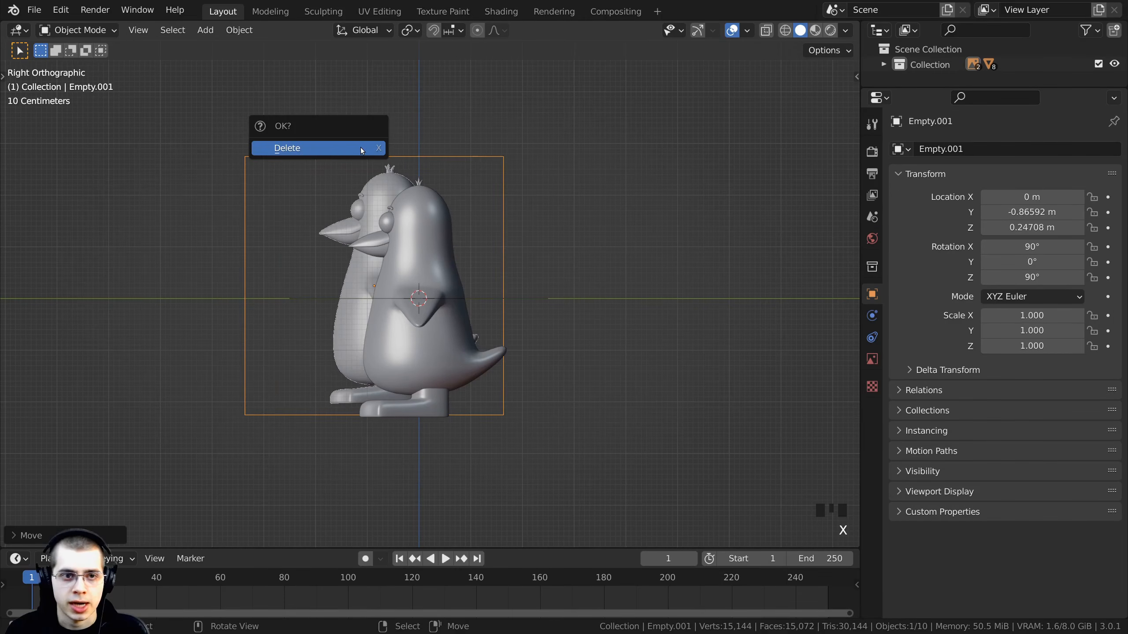
click(324, 149)
- In the top view, select the top reference image empty, move it aside and delete it
key(KP_7)
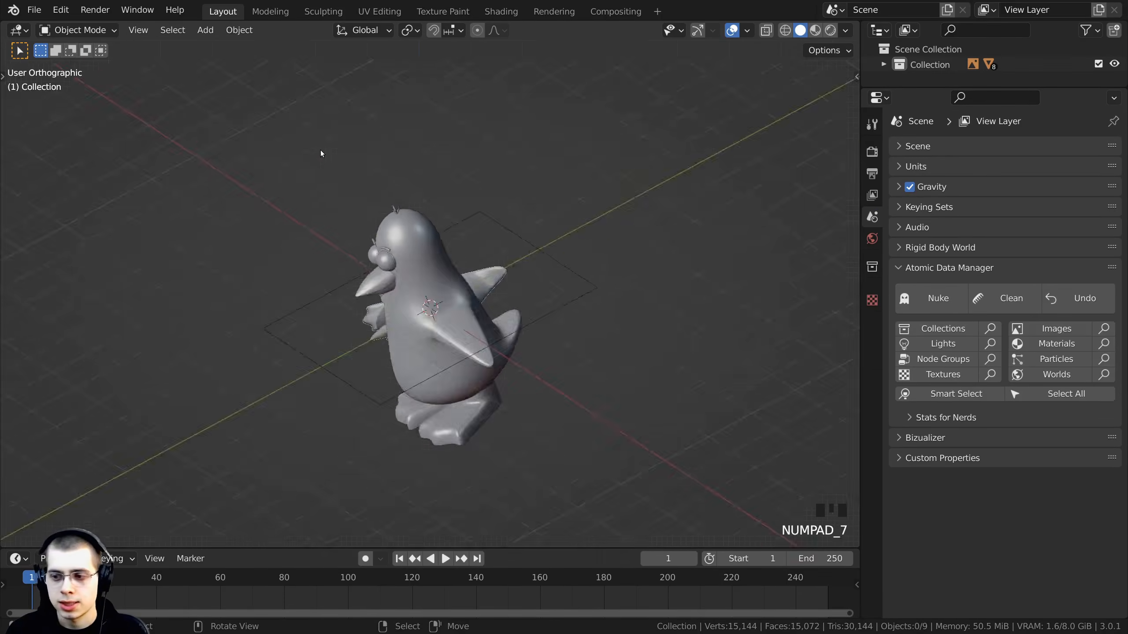
click(364, 176)
key(g)
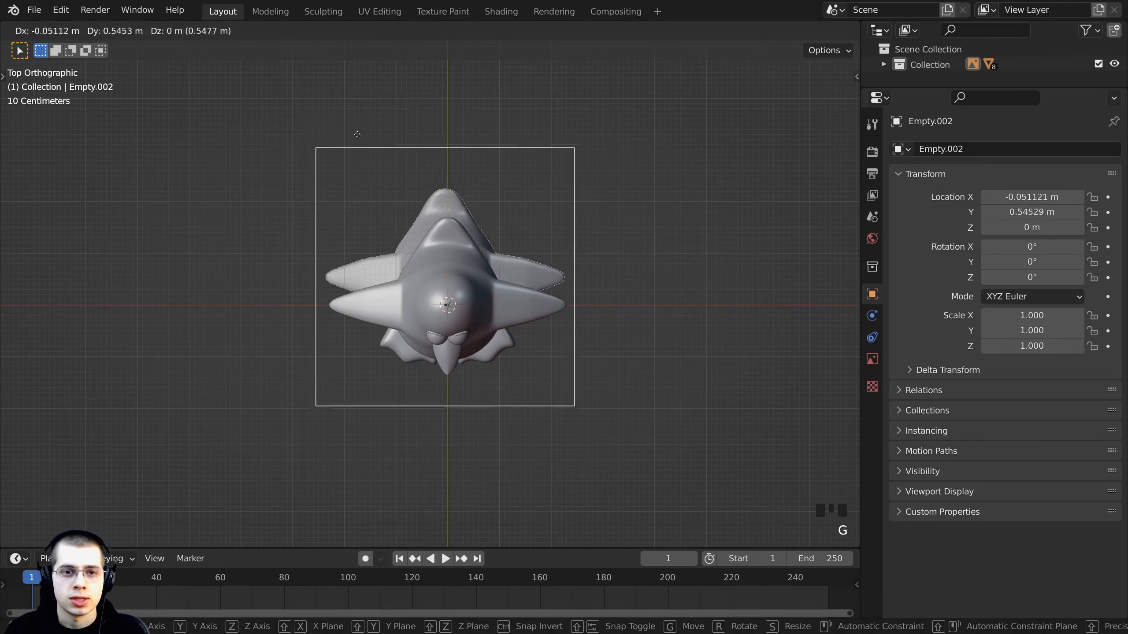
click(298, 116)
key(x)
click(299, 113)
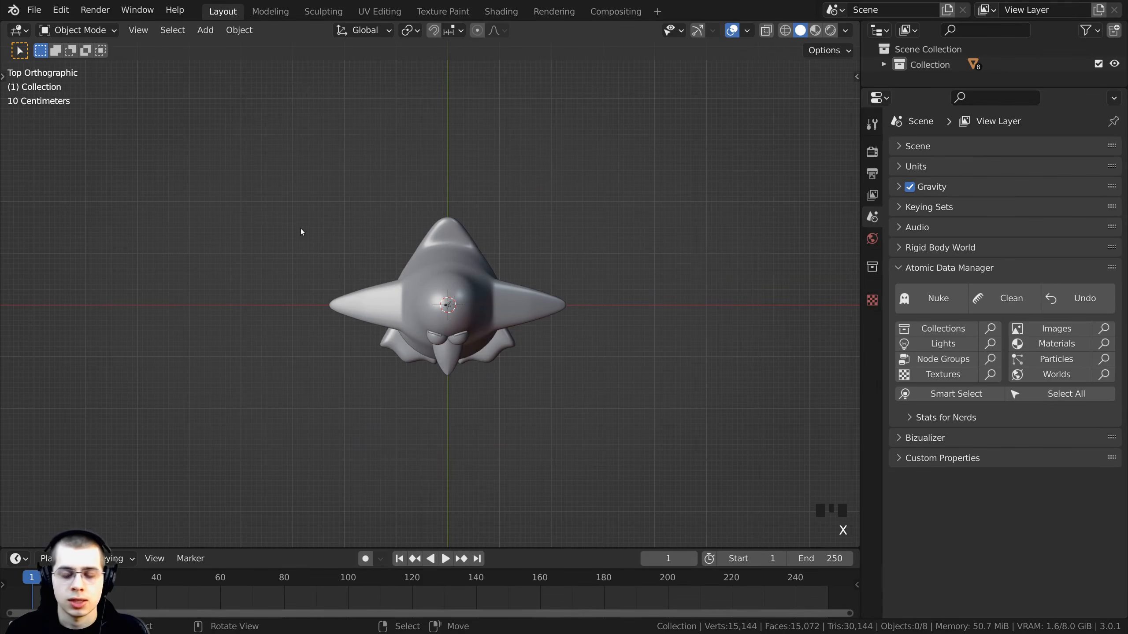
- Save the blend file and return to the front view of the penguin
mouse_move(485, 302)
shift+middle_down()
mouse_move(500, 294)
mouse_move(494, 286)
shift+middle_up()
key(ctrl+s)
key(KP_1)
scroll(500, 294, up, 3)
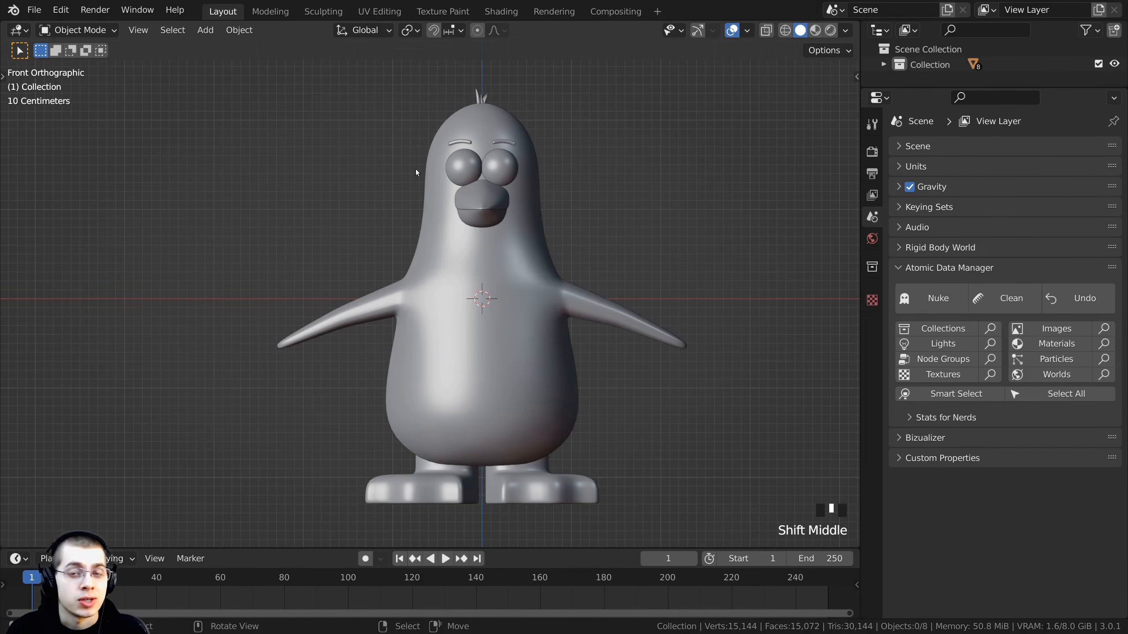
- Collapse the Atomic Data Manager panel in the scene properties
click(665, 258)
shift+middle_drag(543, 91, 525, 86)
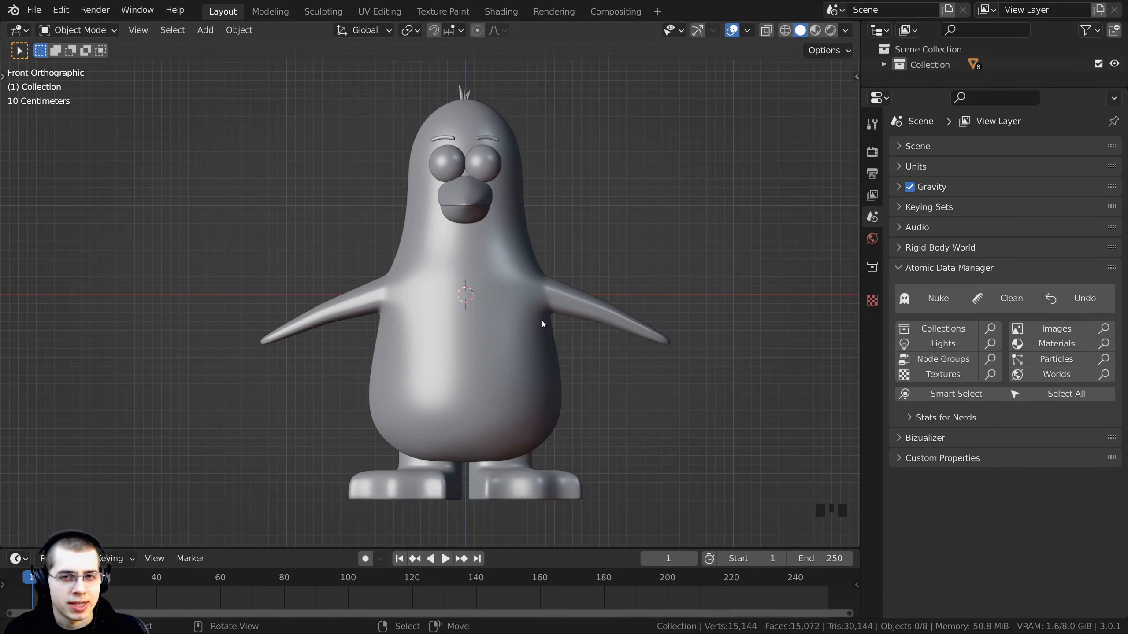
click(551, 197)
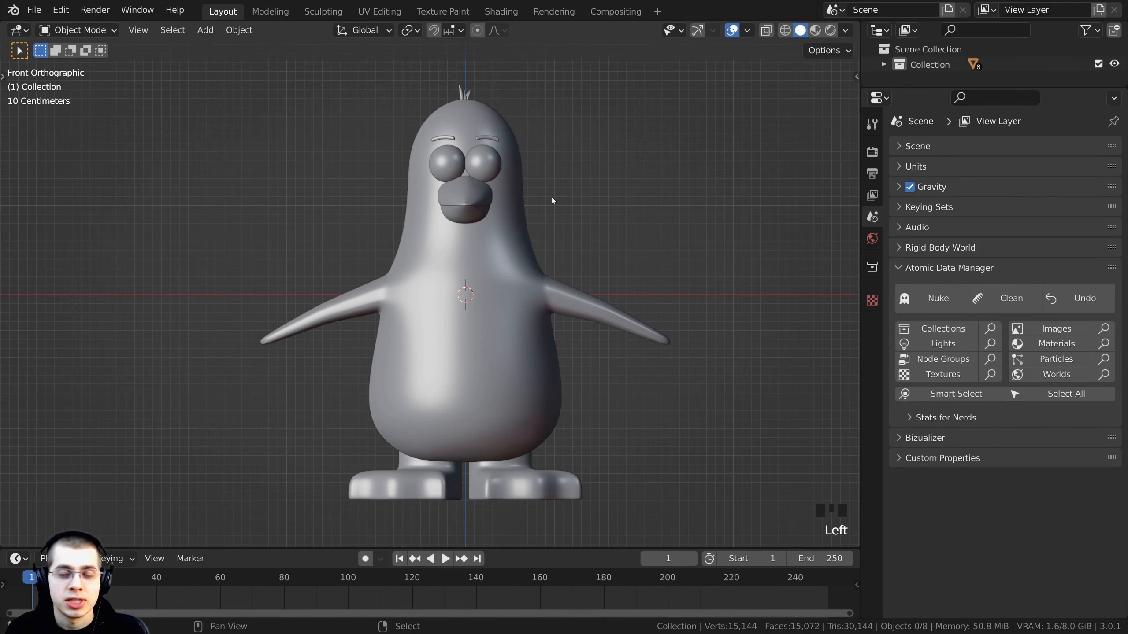
shift+middle_drag(552, 197, 540, 196)
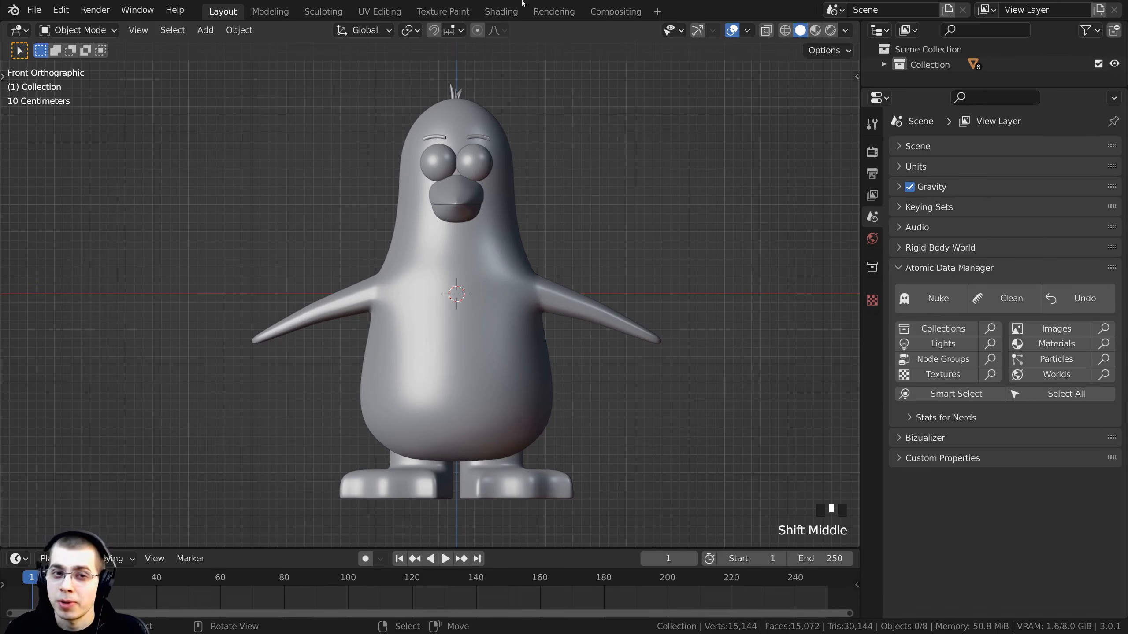
click(525, 161)
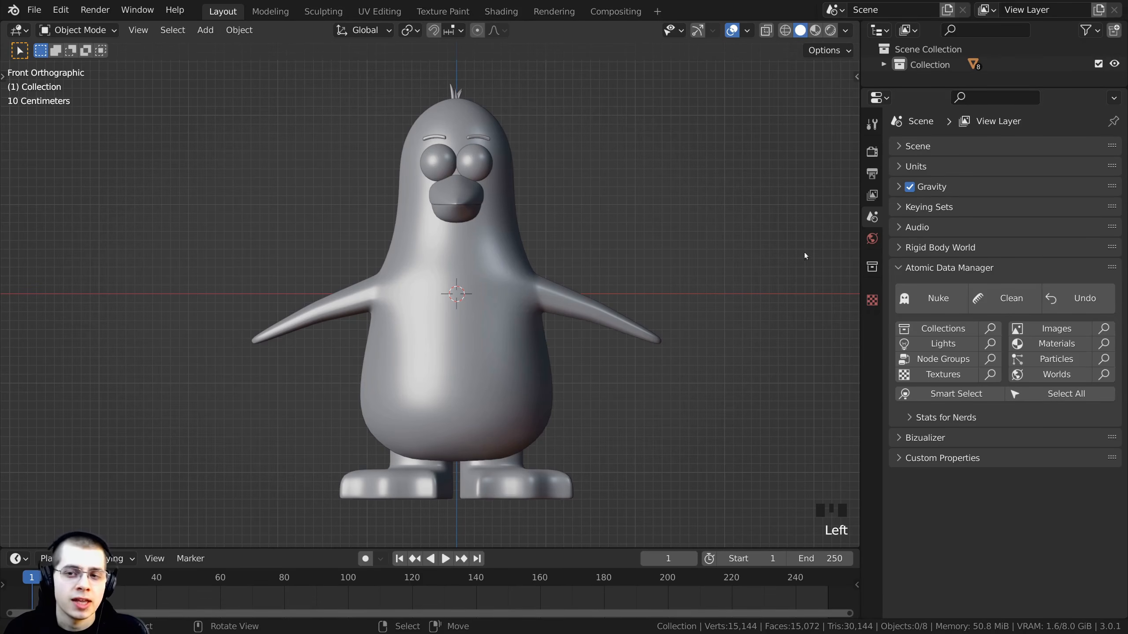
click(932, 267)
shift+scroll(505, 183, up, 1)
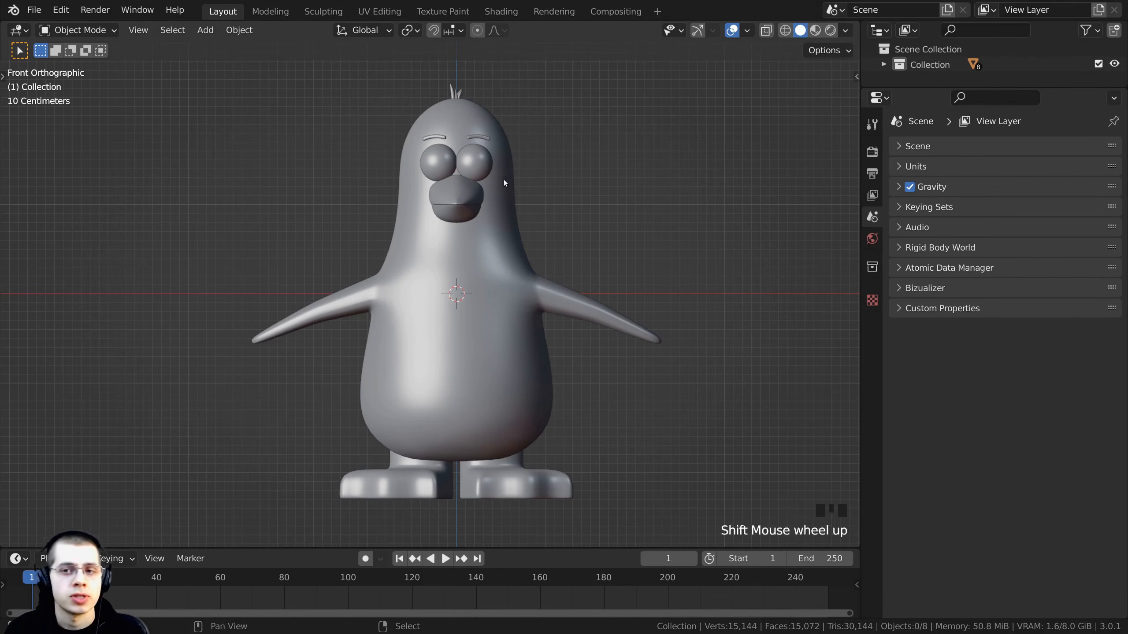
shift+middle_drag(505, 183, 502, 184)
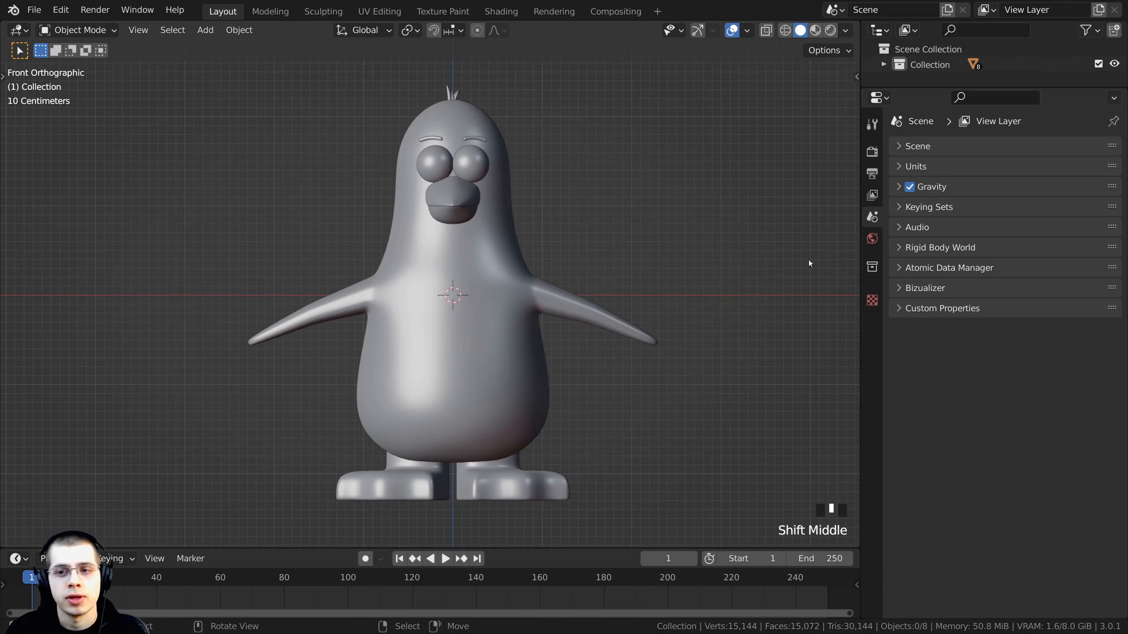
- Set the world color to an Environment Texture using the kloppenheim_06_1k.hdr image
click(871, 240)
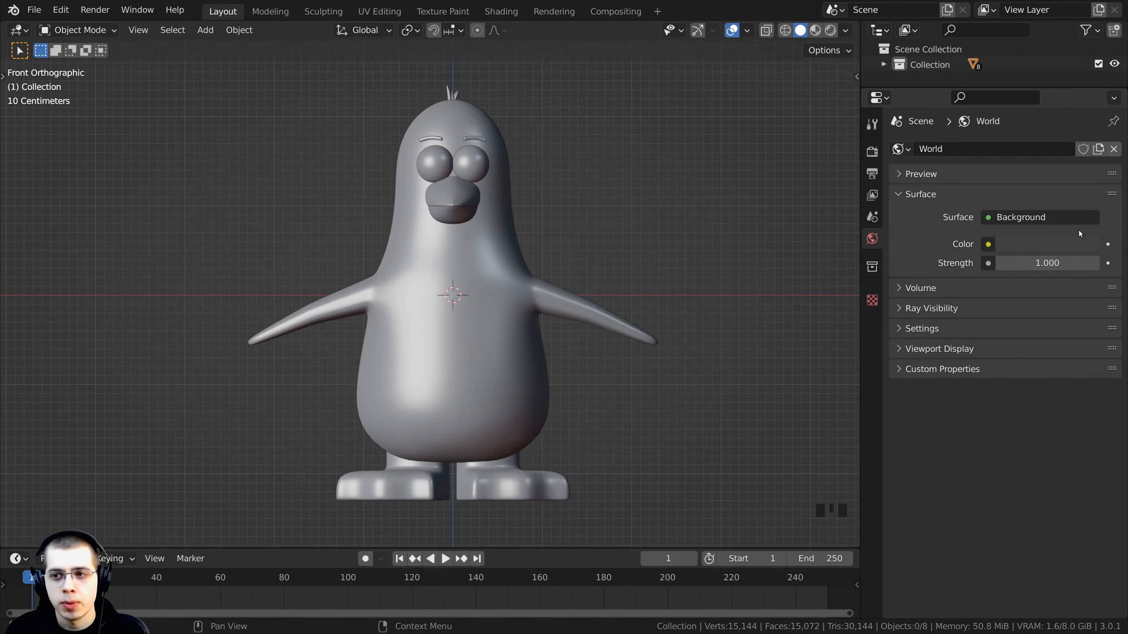
click(988, 245)
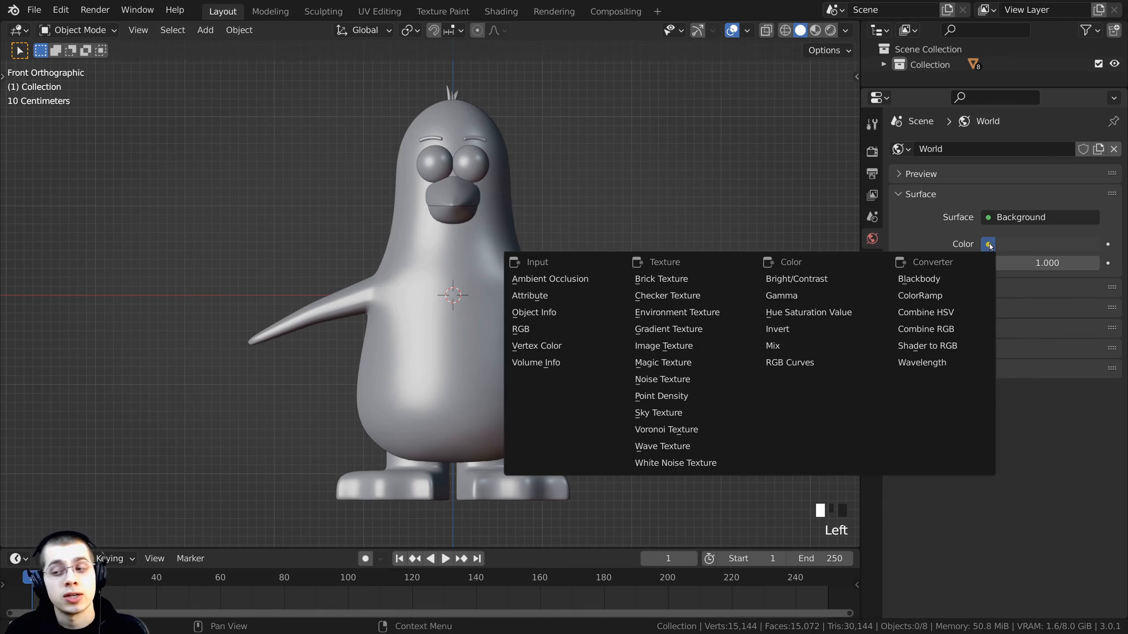
click(677, 316)
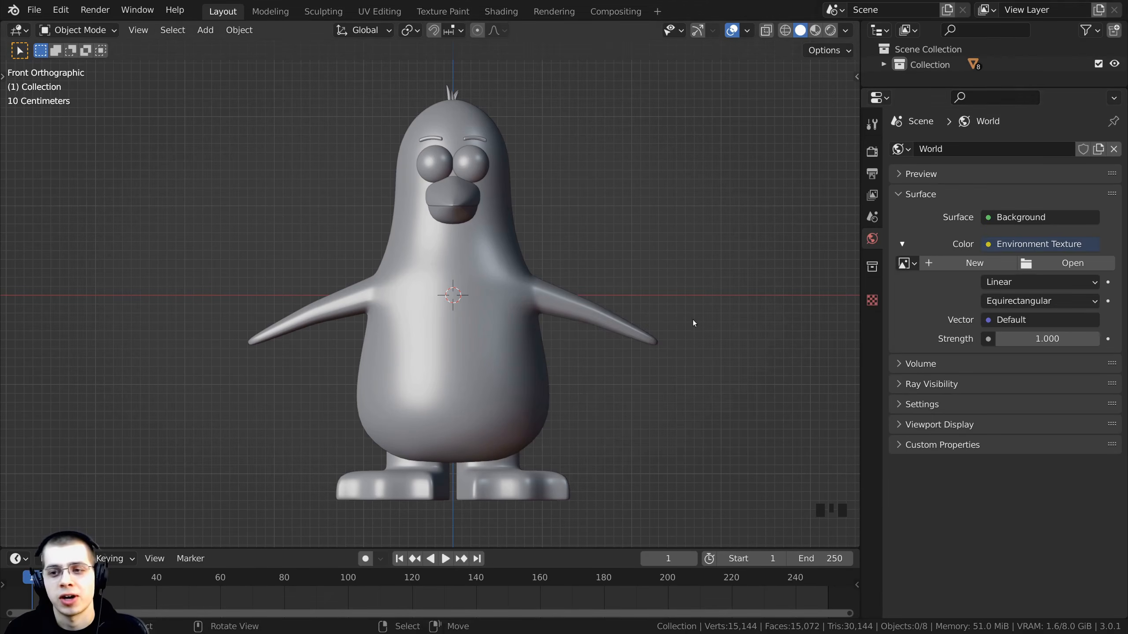
click(1057, 266)
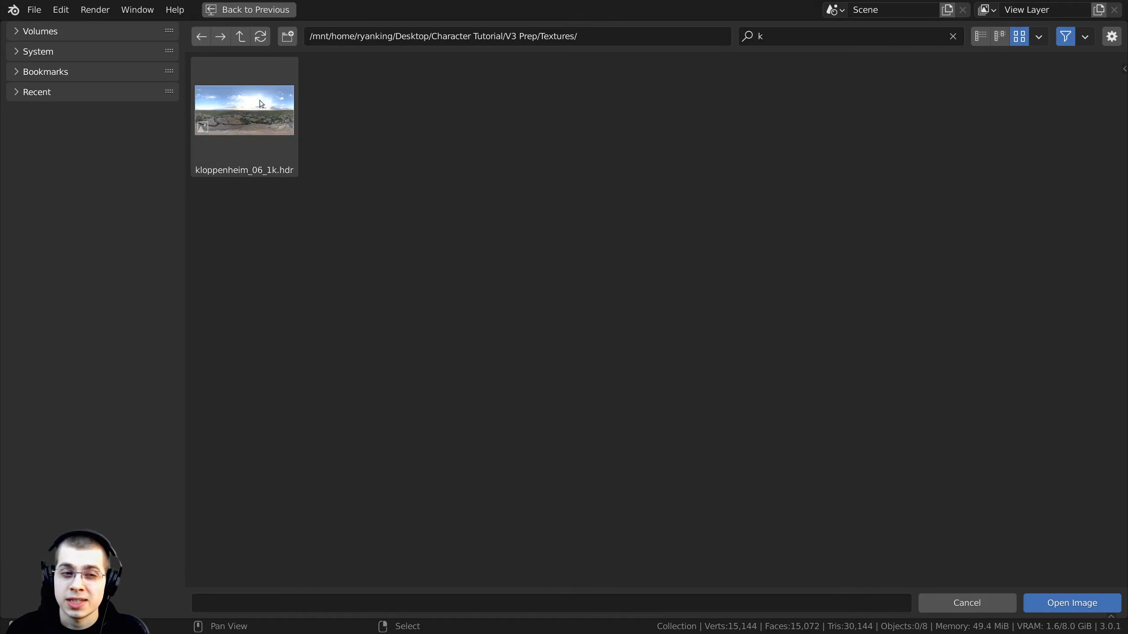
click(247, 111)
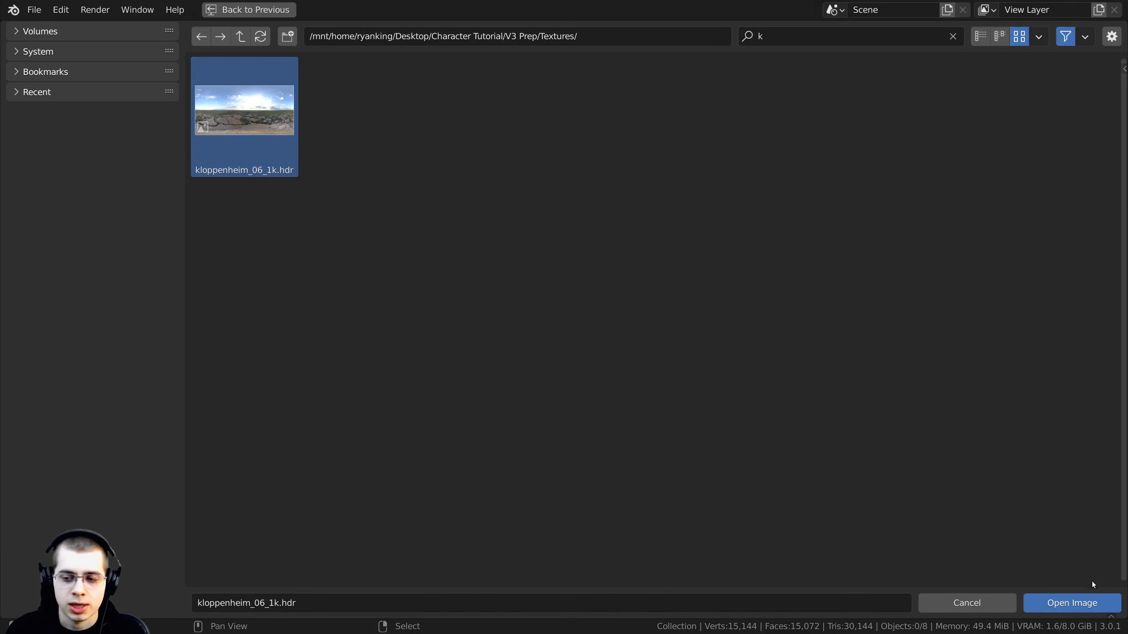
click(1070, 604)
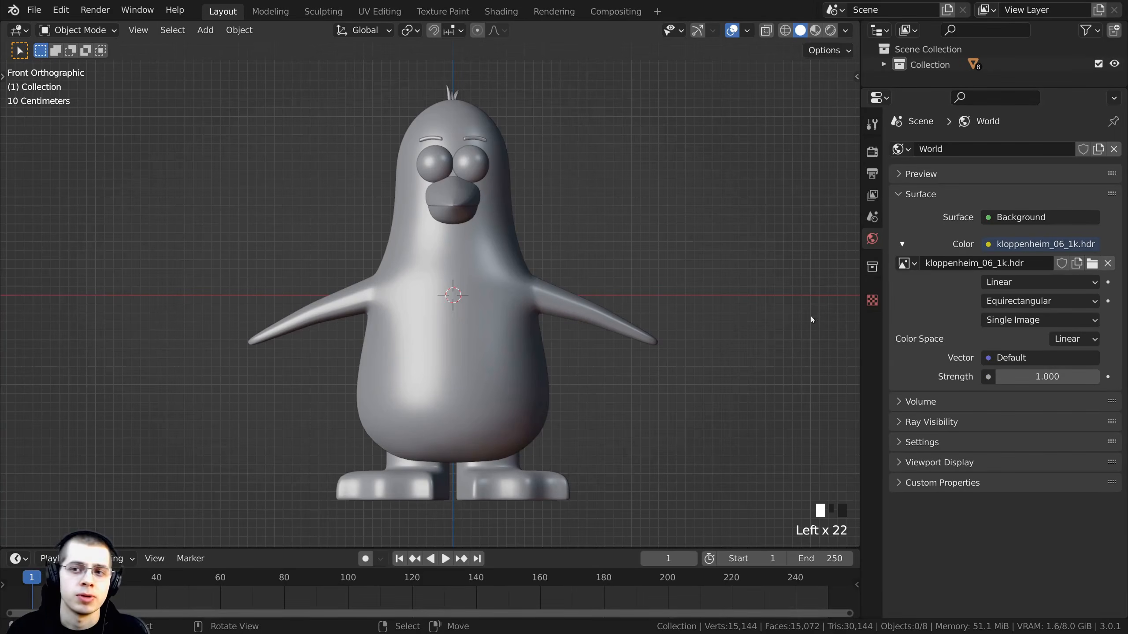
- Switch the scene's render engine to Eevee
click(872, 174)
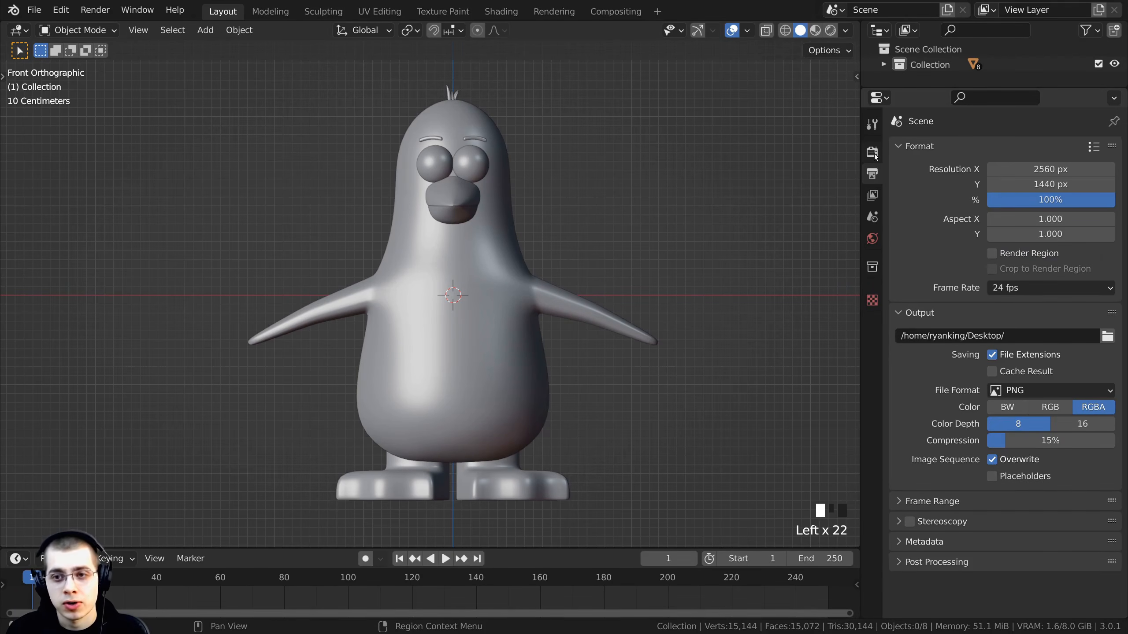
click(873, 153)
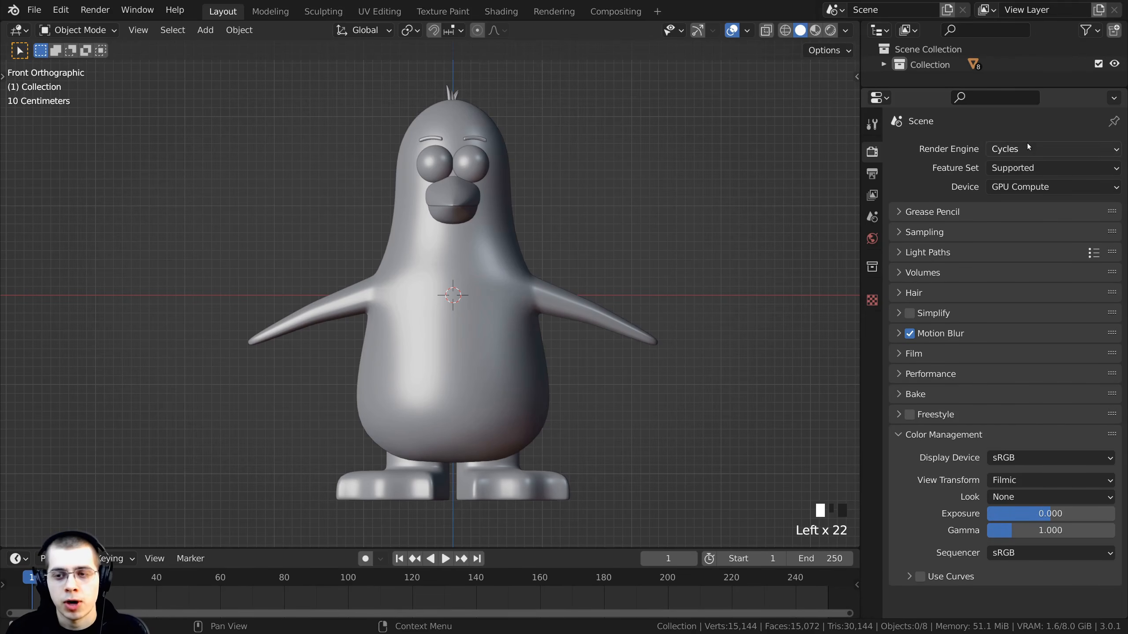
click(997, 150)
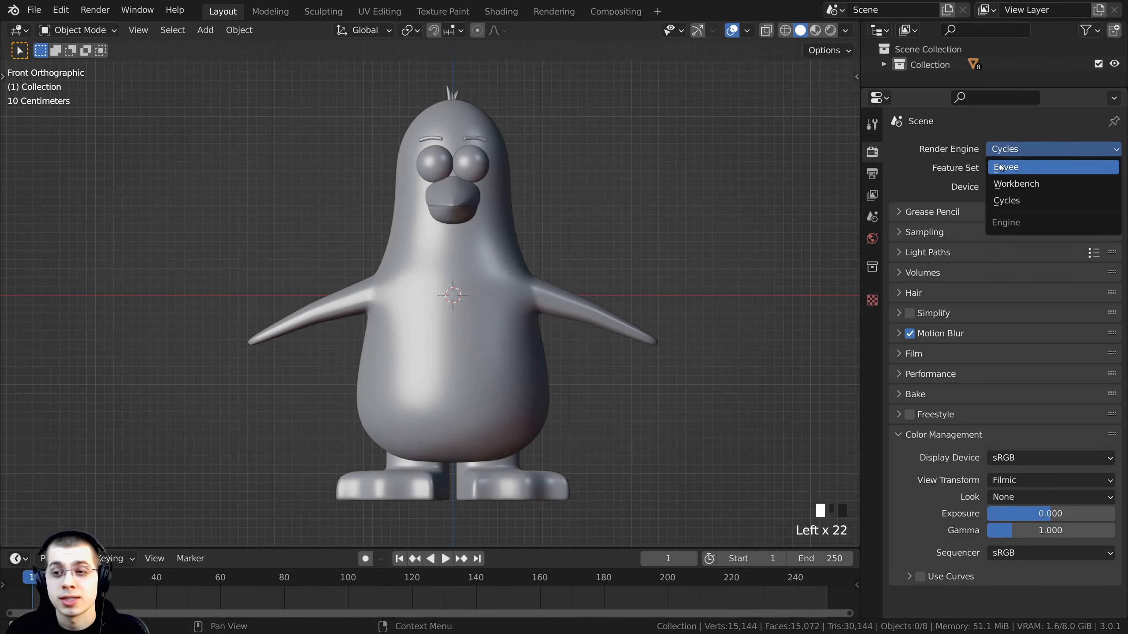
click(1000, 167)
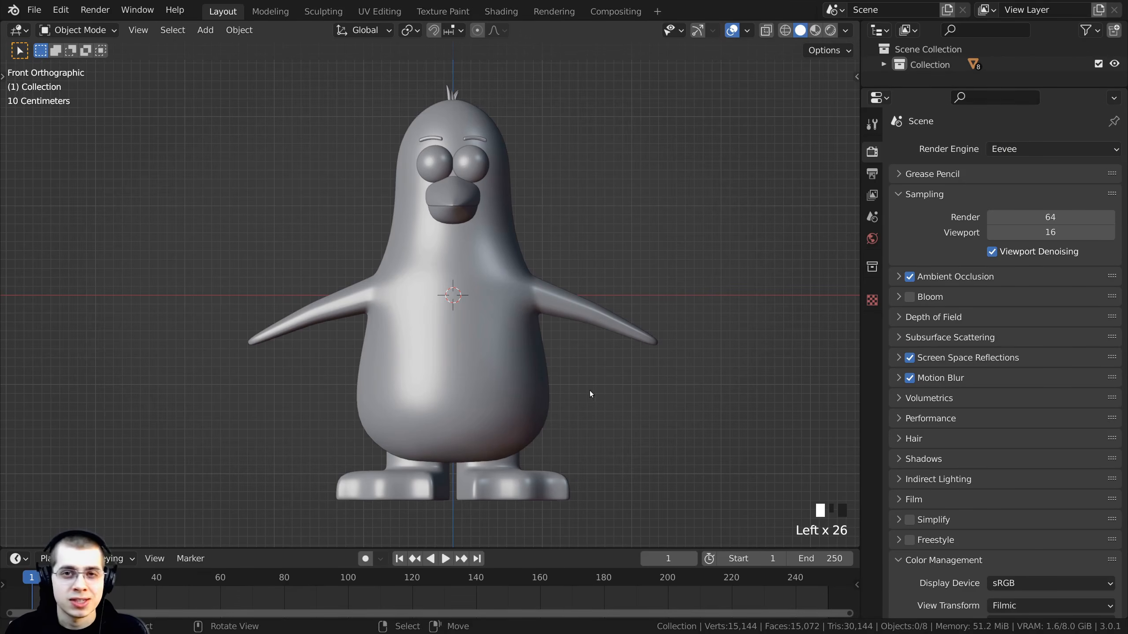
- Switch the viewport shading to Rendered to preview the HDRI lighting on the penguin
middle_drag(589, 394, 627, 410)
scroll(612, 412, down, 2)
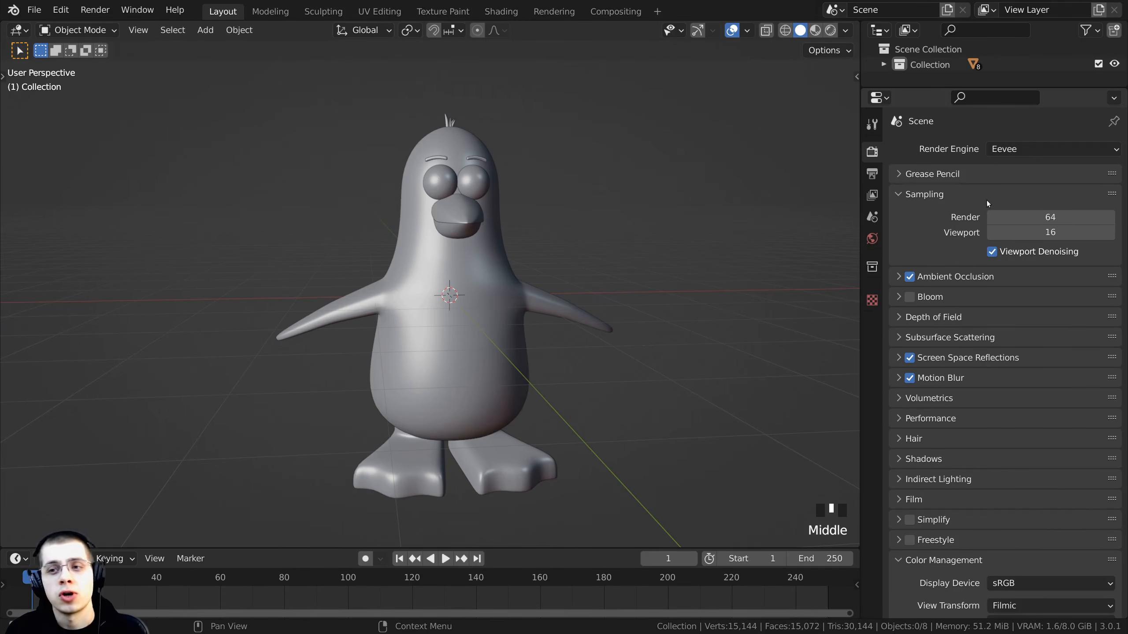
click(1011, 154)
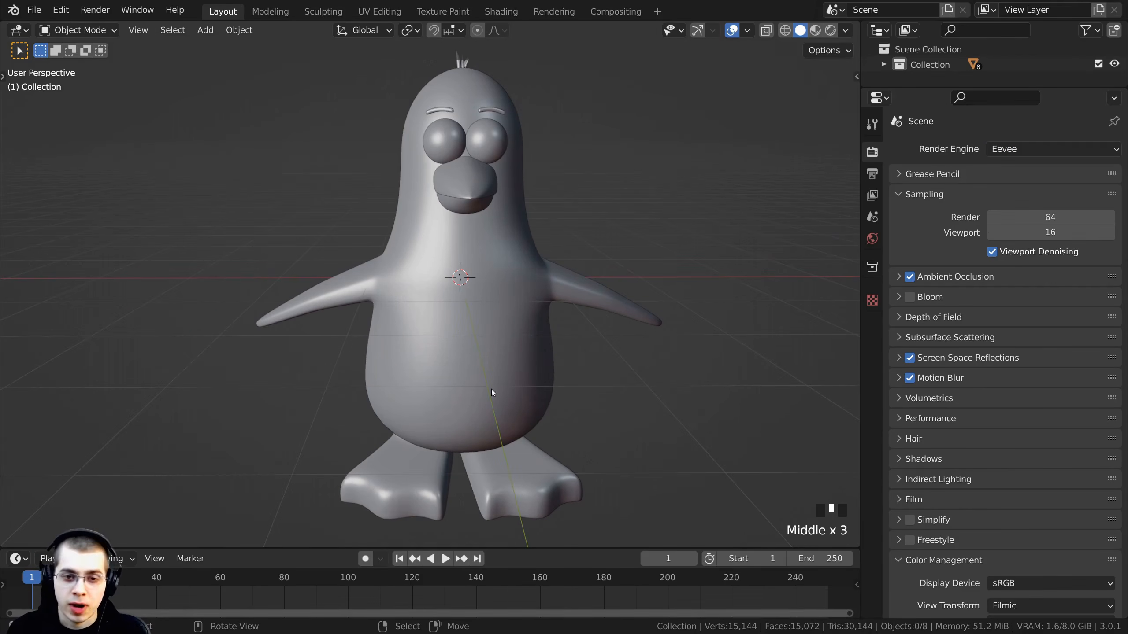
key(z)
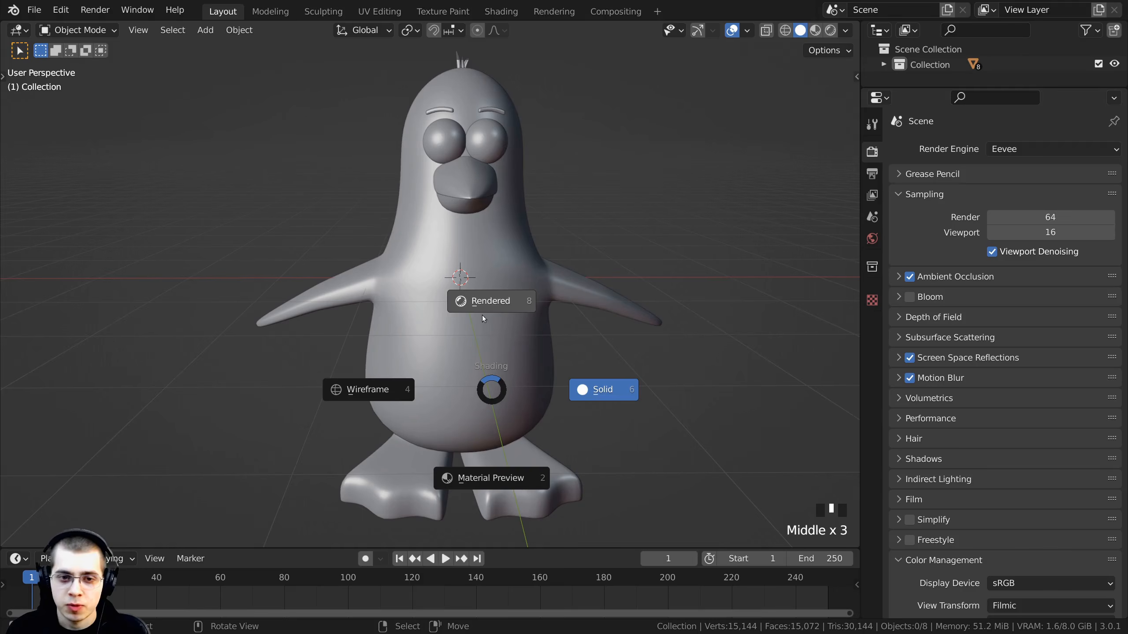
click(482, 301)
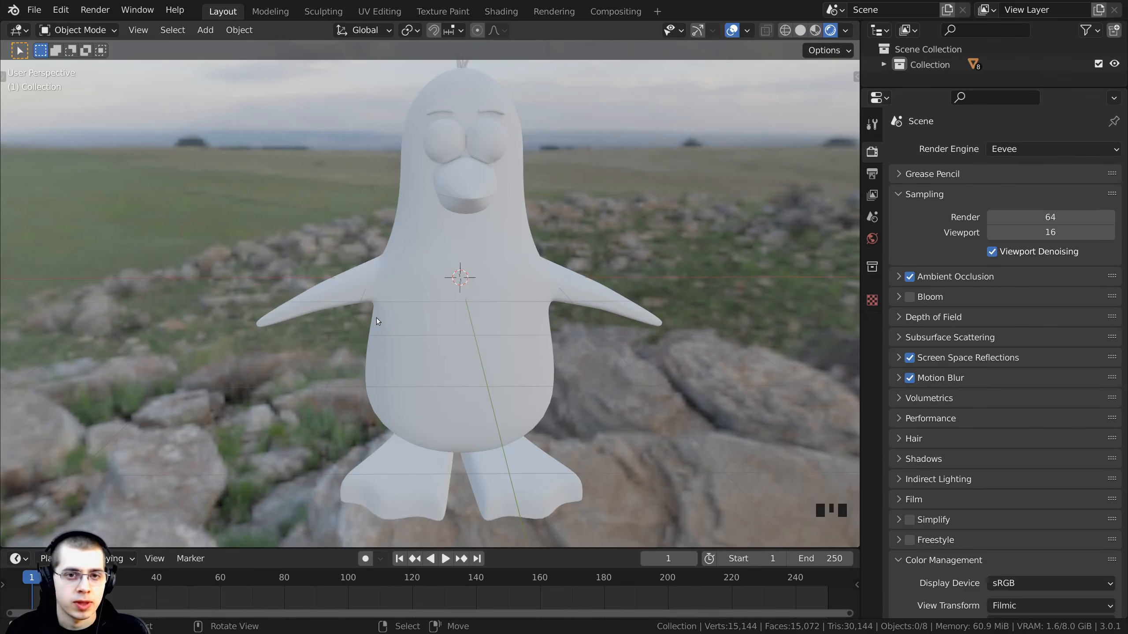
- Try the Cycles render engine in the rendered viewport
mouse_move(376, 317)
middle_down()
mouse_move(462, 347)
mouse_move(540, 475)
mouse_move(385, 424)
mouse_move(408, 351)
mouse_move(297, 327)
middle_up()
scroll(408, 351, up, 3)
middle_drag(418, 284, 422, 183)
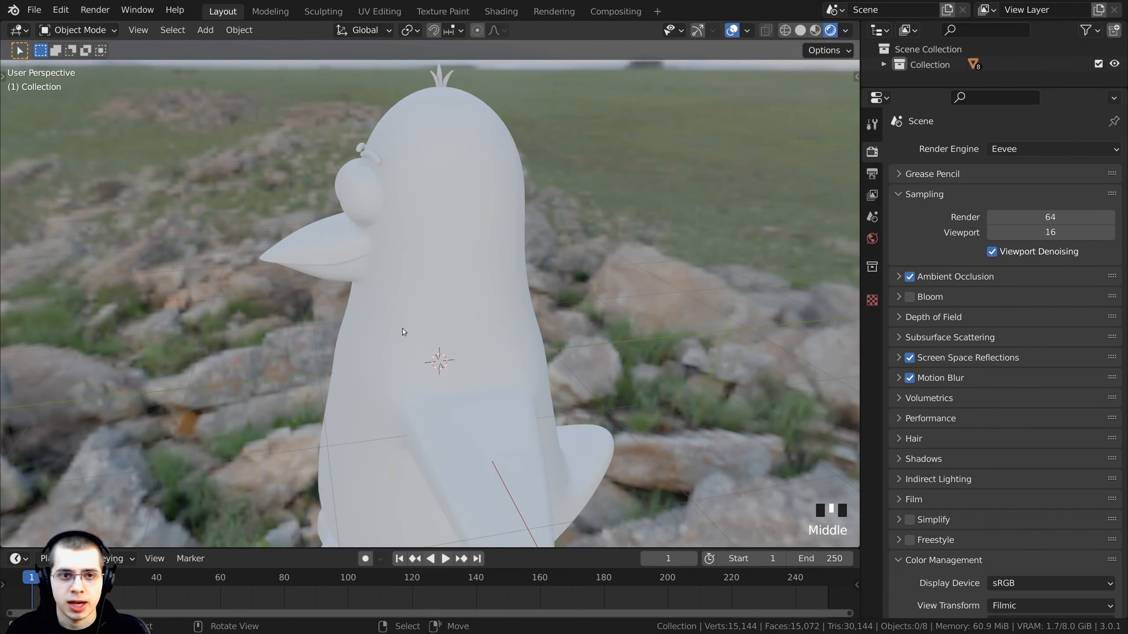
mouse_move(401, 328)
middle_down()
mouse_move(560, 195)
mouse_move(428, 105)
mouse_move(433, 227)
mouse_move(412, 182)
mouse_move(414, 247)
mouse_move(367, 222)
mouse_move(293, 284)
mouse_move(417, 313)
middle_up()
click(1052, 149)
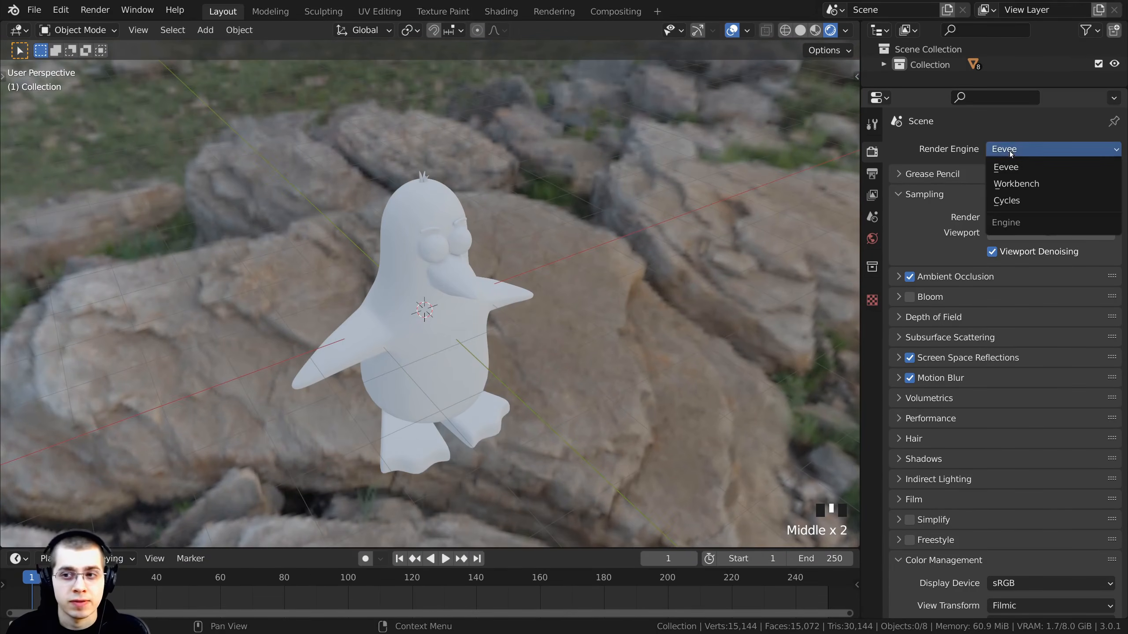
click(1022, 200)
- Switch the render engine back to Eevee
scroll(481, 304, up, 4)
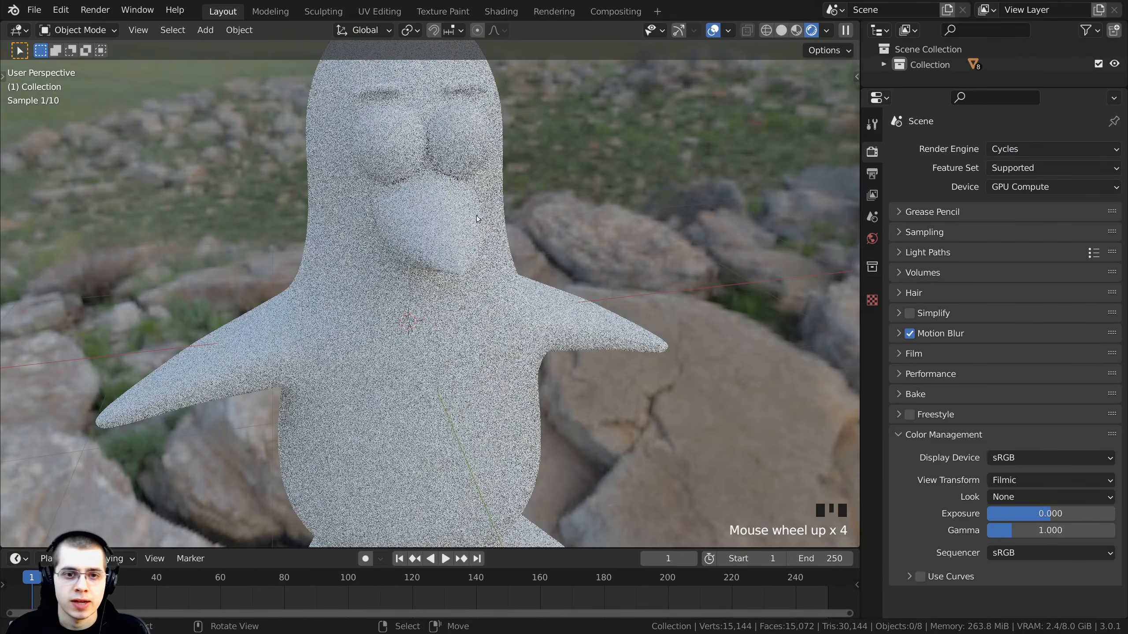
middle_drag(481, 304, 435, 311)
click(1006, 150)
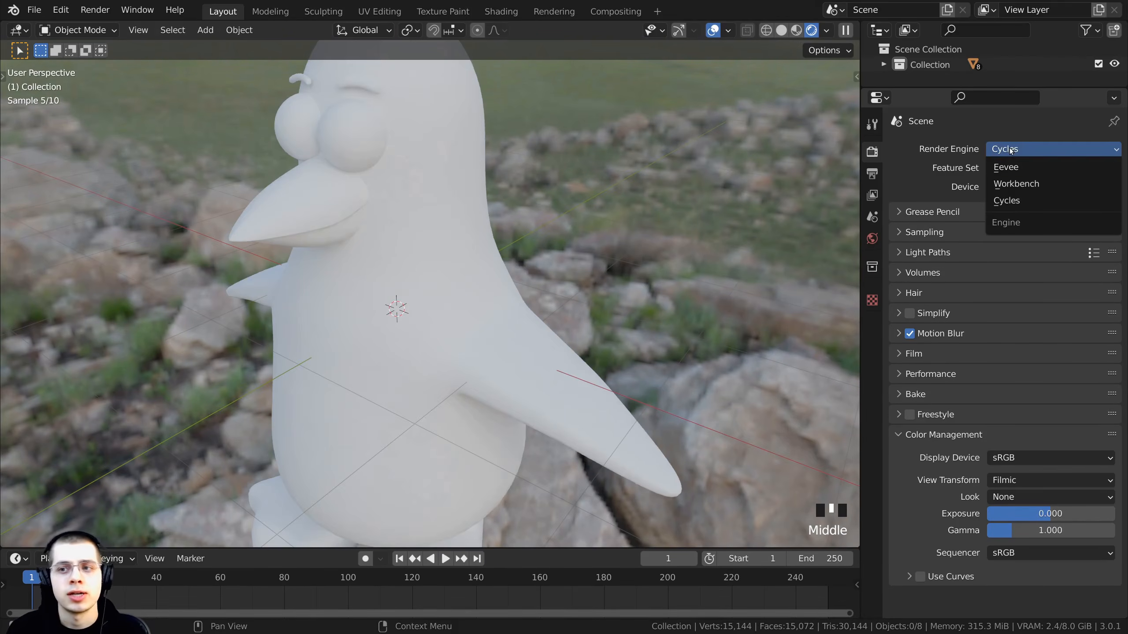
click(1010, 166)
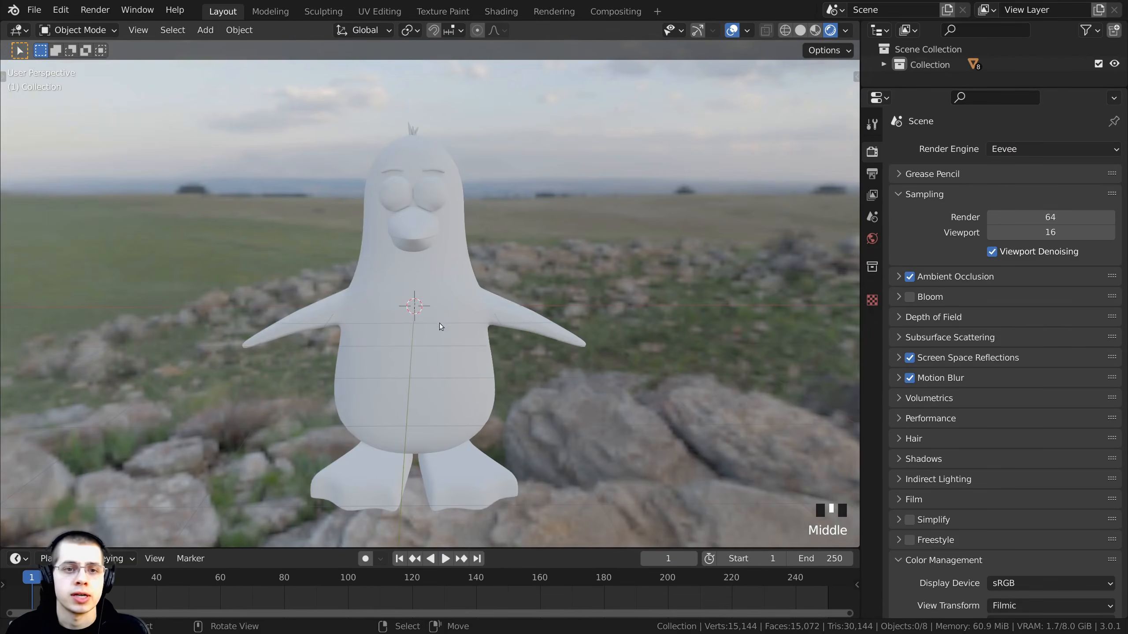
- Add a Sun light to the scene
shift+middle_drag(441, 326, 444, 348)
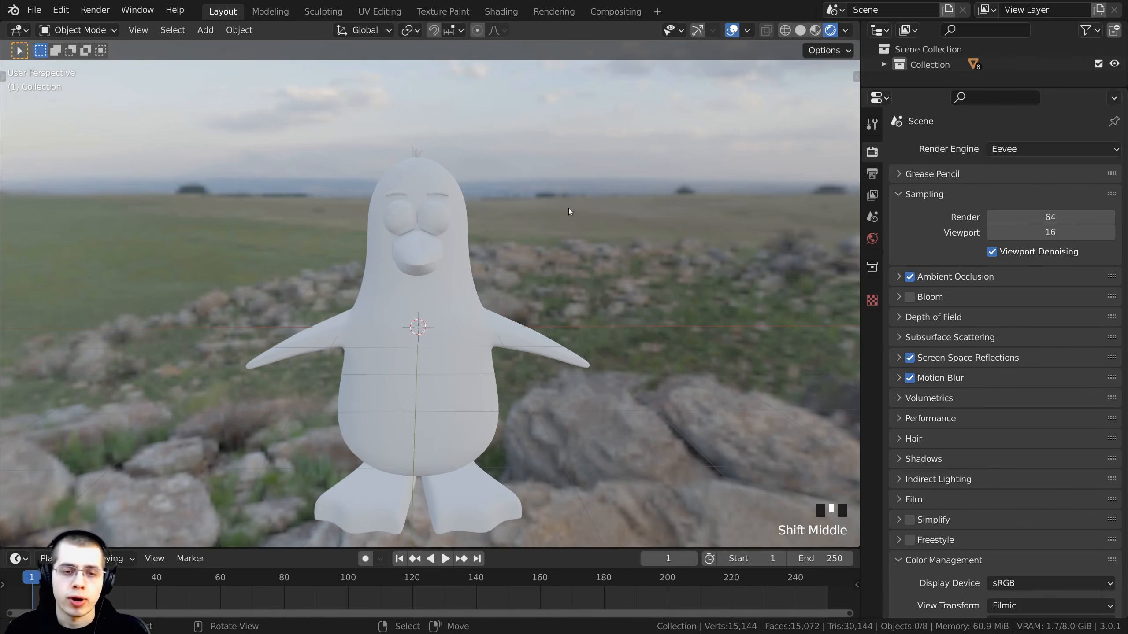
middle_drag(504, 228, 608, 232)
scroll(624, 269, down, 2)
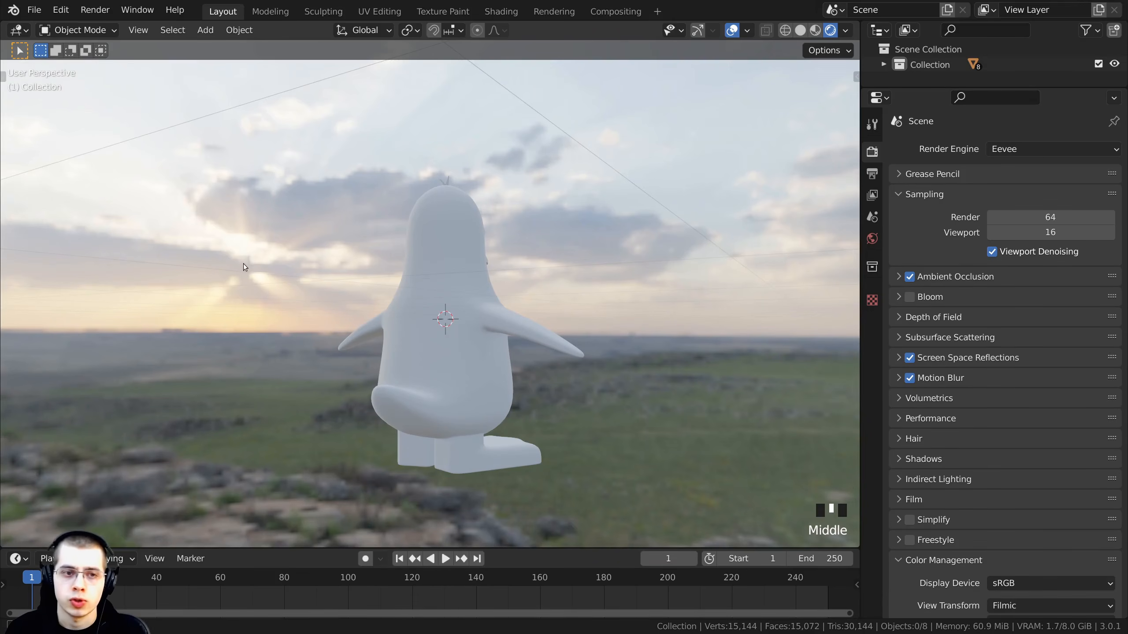
middle_drag(243, 263, 233, 346)
scroll(477, 317, up, 1)
middle_drag(477, 317, 475, 309)
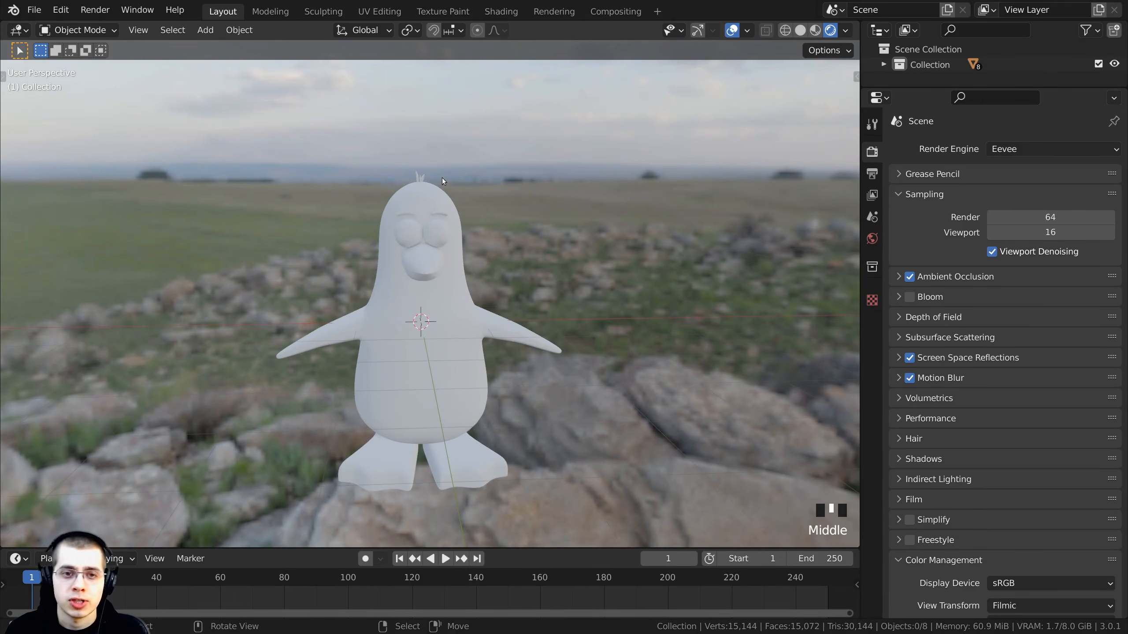
key(shift+a)
mouse_move(442, 177)
mouse_move(402, 372)
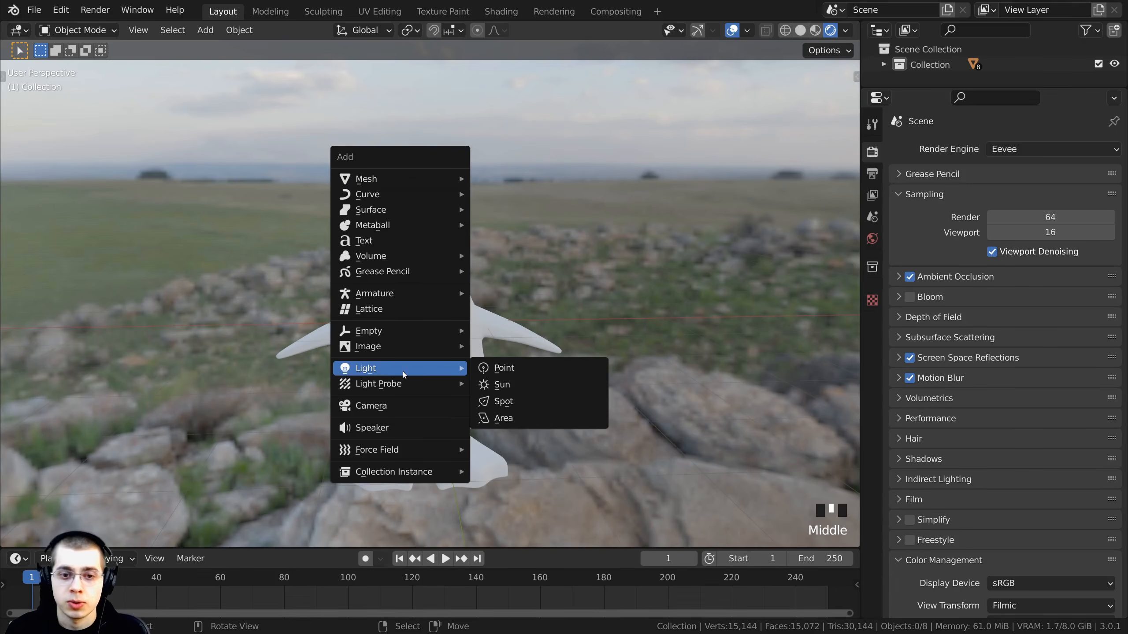
click(528, 390)
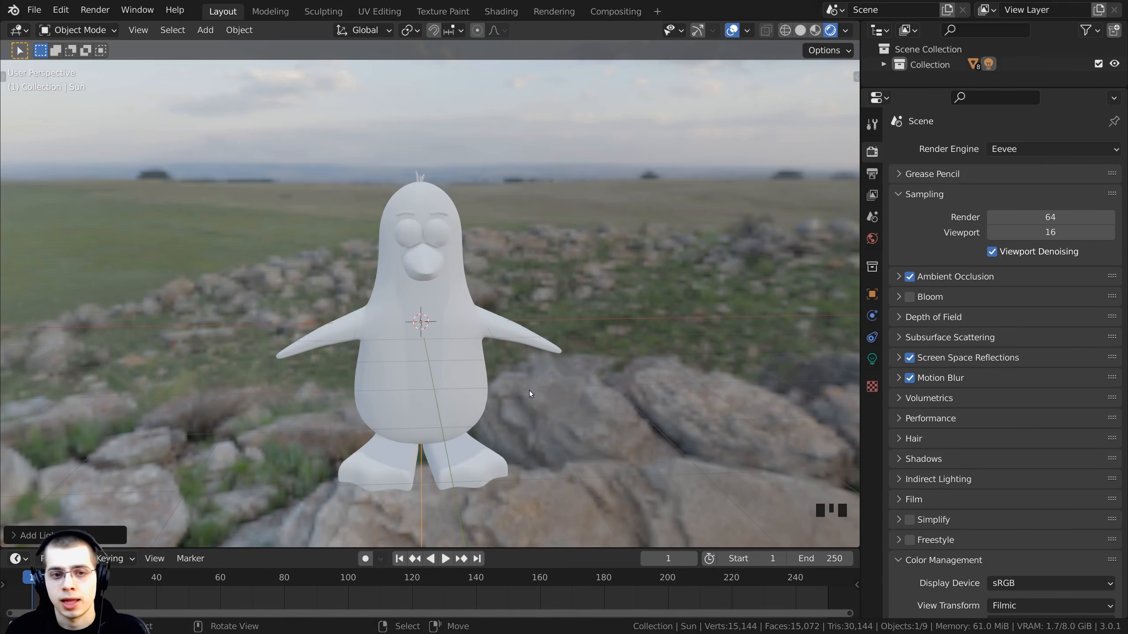
- Move the Sun light up and to the side of the penguin
middle_drag(448, 492, 361, 394)
scroll(361, 393, down, 2)
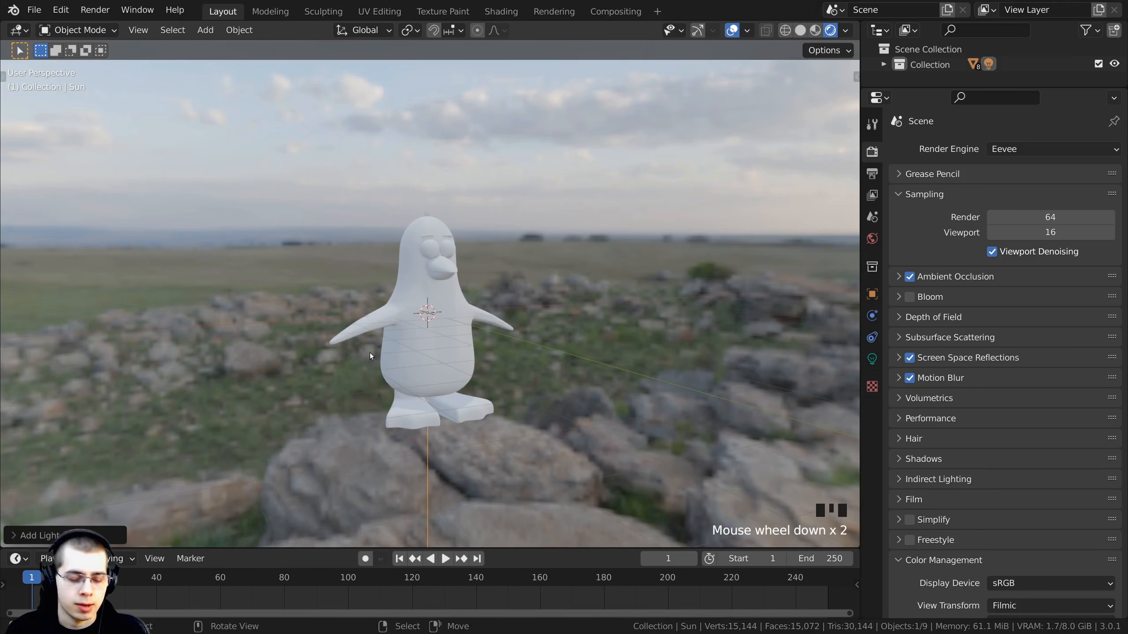
key(g)
click(497, 256)
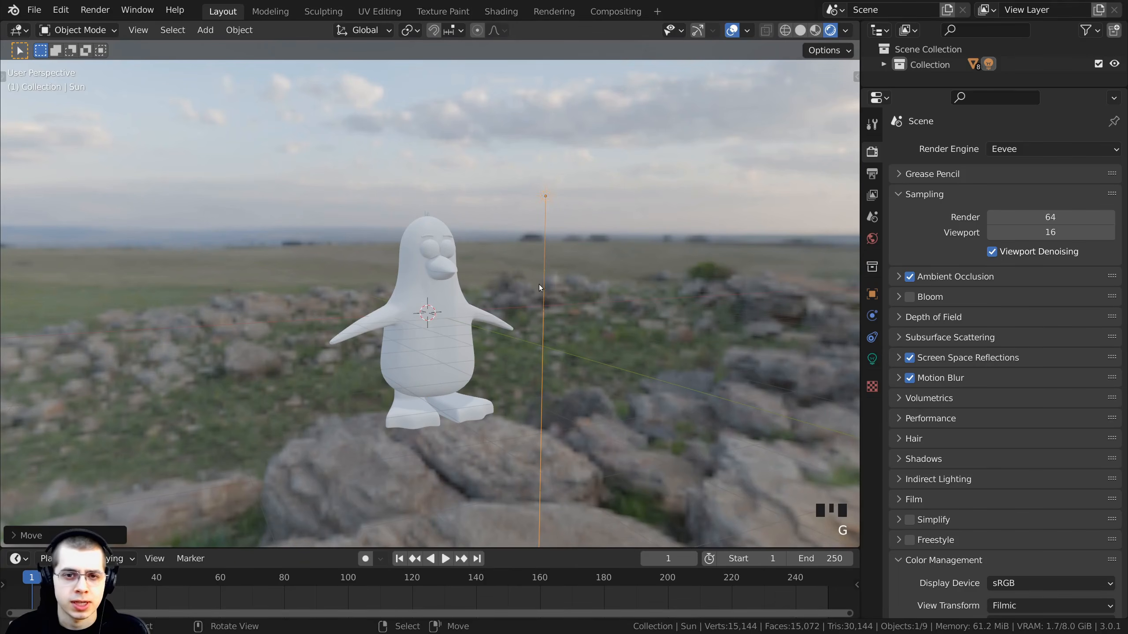
key(g)
click(559, 260)
shift+middle_drag(558, 259, 500, 323)
- Rotate the Sun light so it shines toward the penguin
key(r)
key(r)
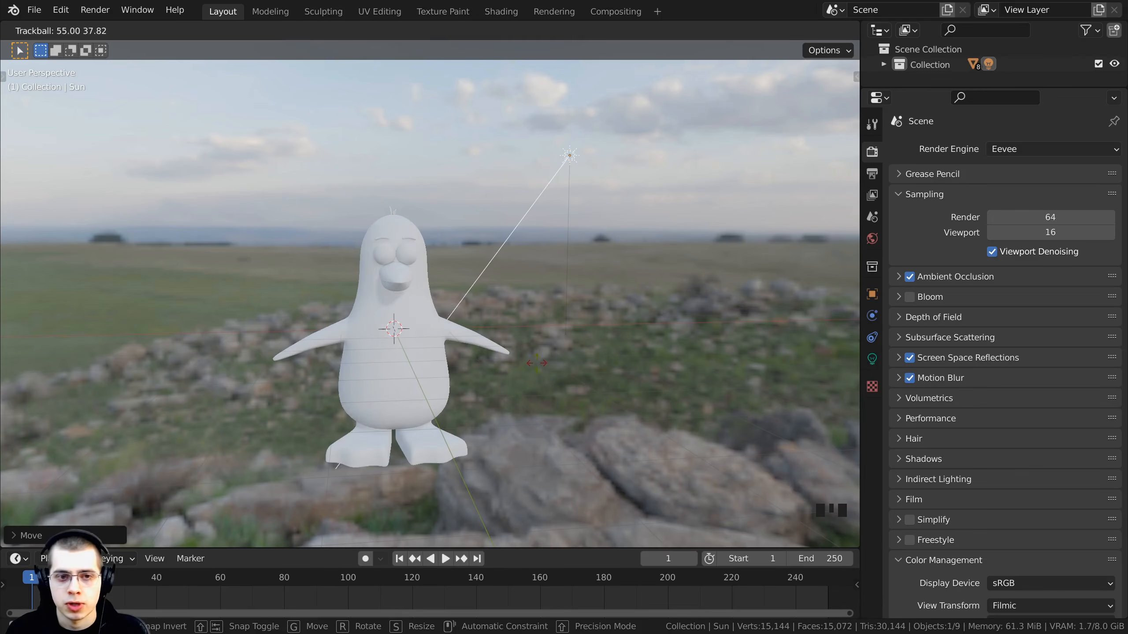
click(545, 357)
middle_drag(591, 147, 581, 138)
key(r)
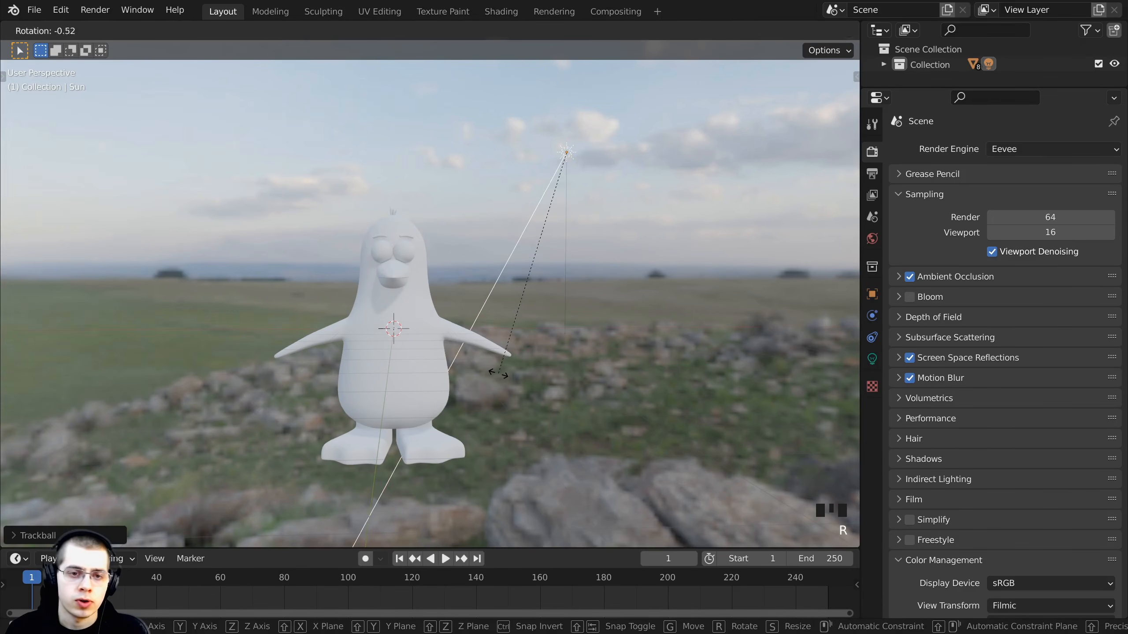
click(506, 248)
- Set the Sun light's strength to 20
middle_drag(668, 245, 490, 210)
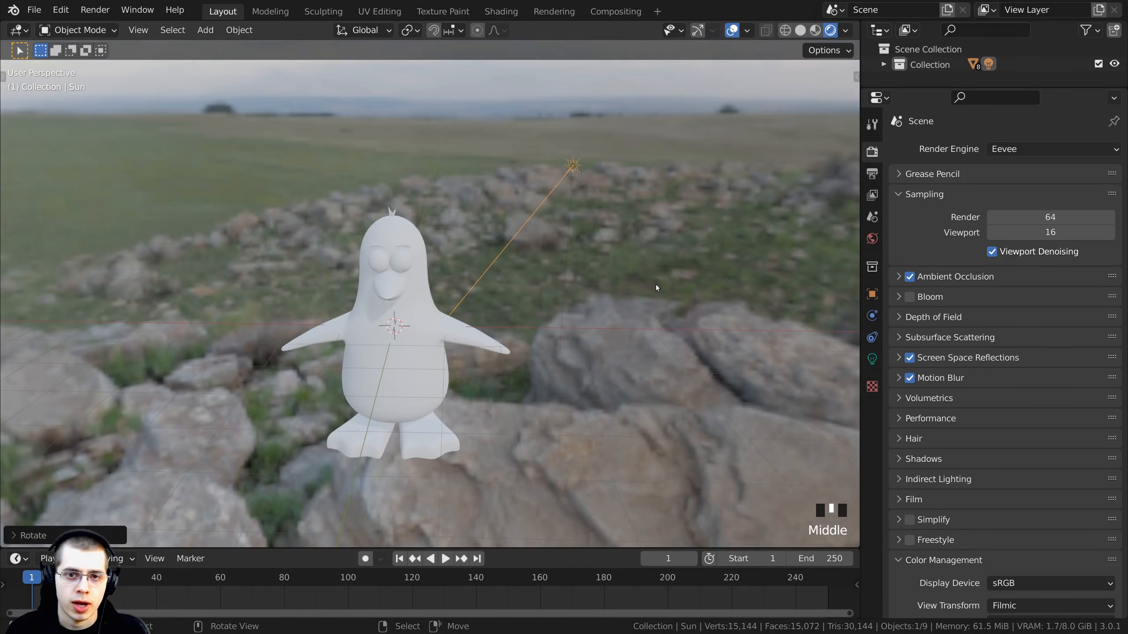
middle_drag(317, 341, 464, 298)
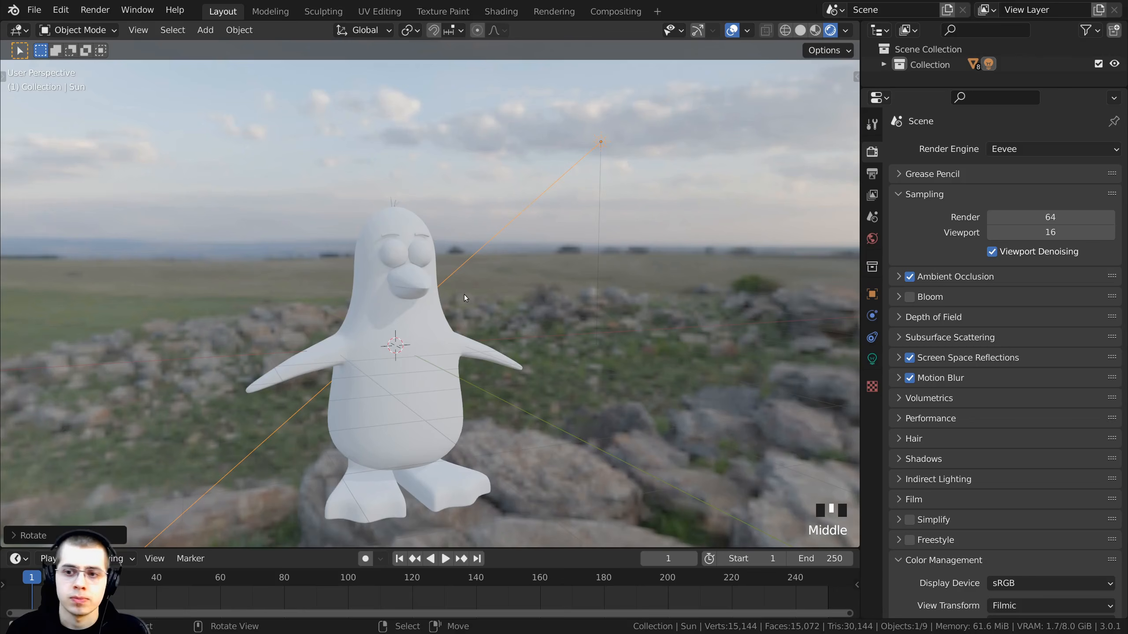
click(871, 359)
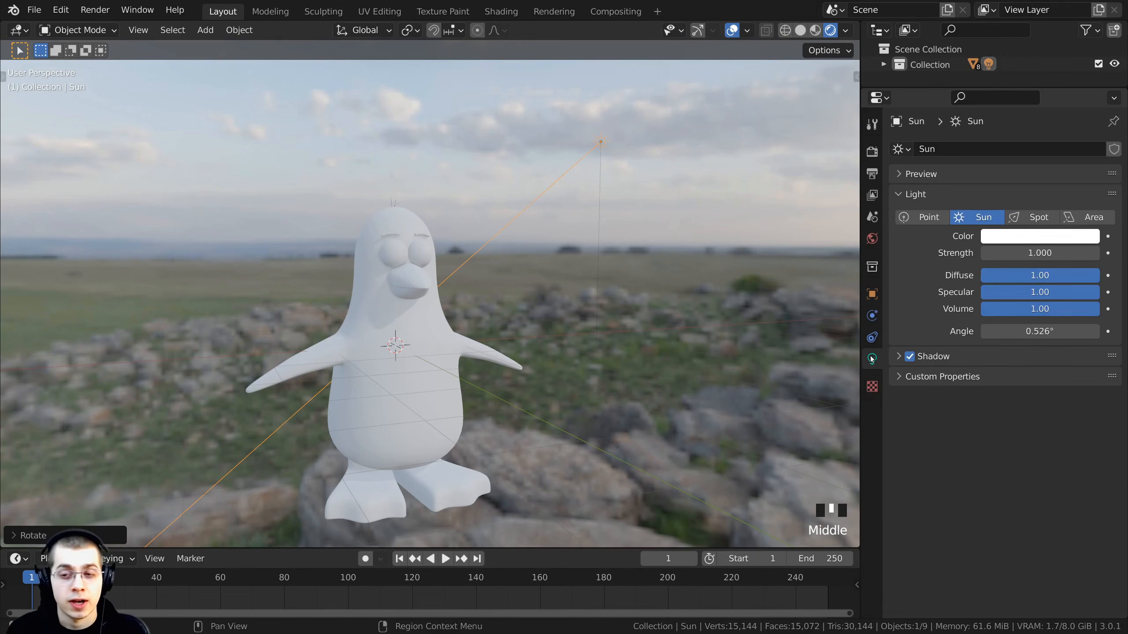
click(1038, 257)
text(20)
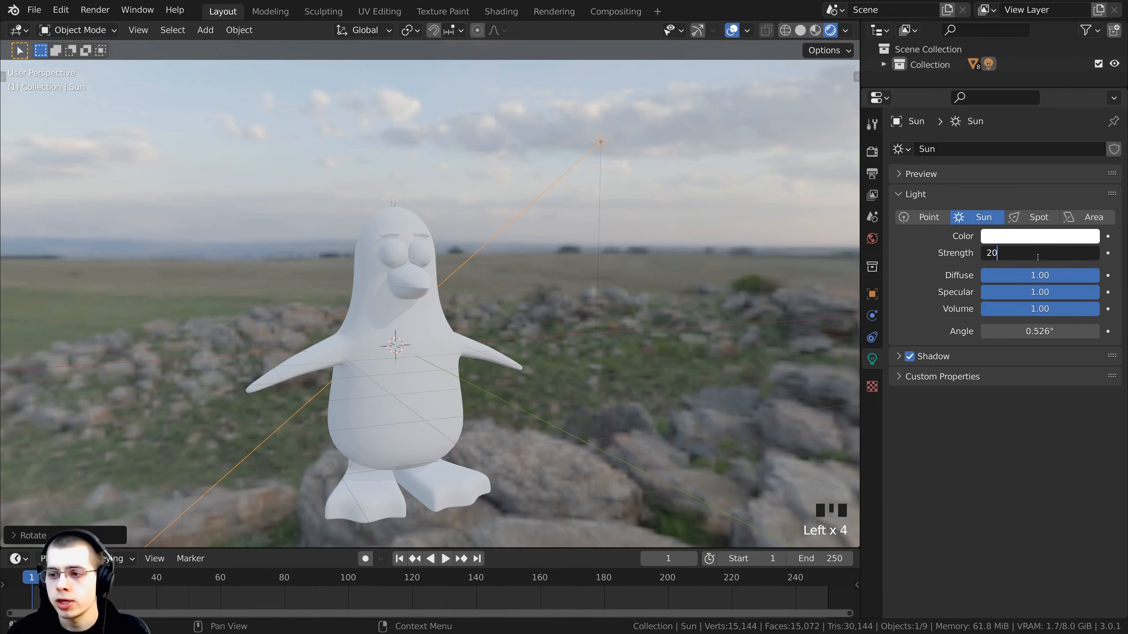
key(Return)
scroll(470, 283, up, 2)
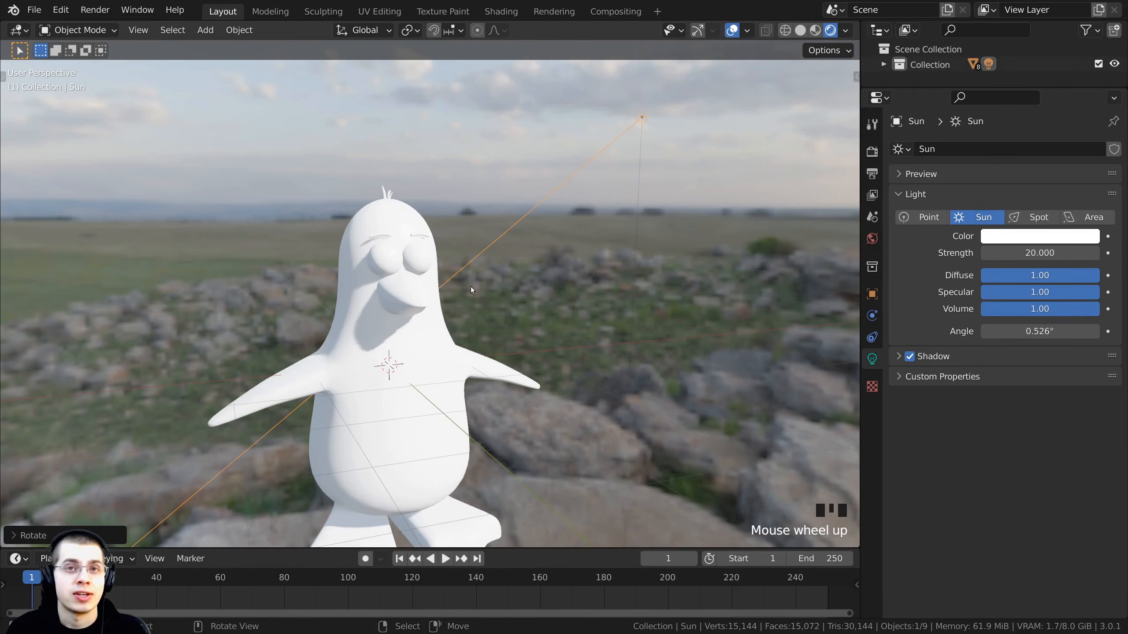
scroll(465, 278, up, 3)
middle_drag(465, 278, 456, 291)
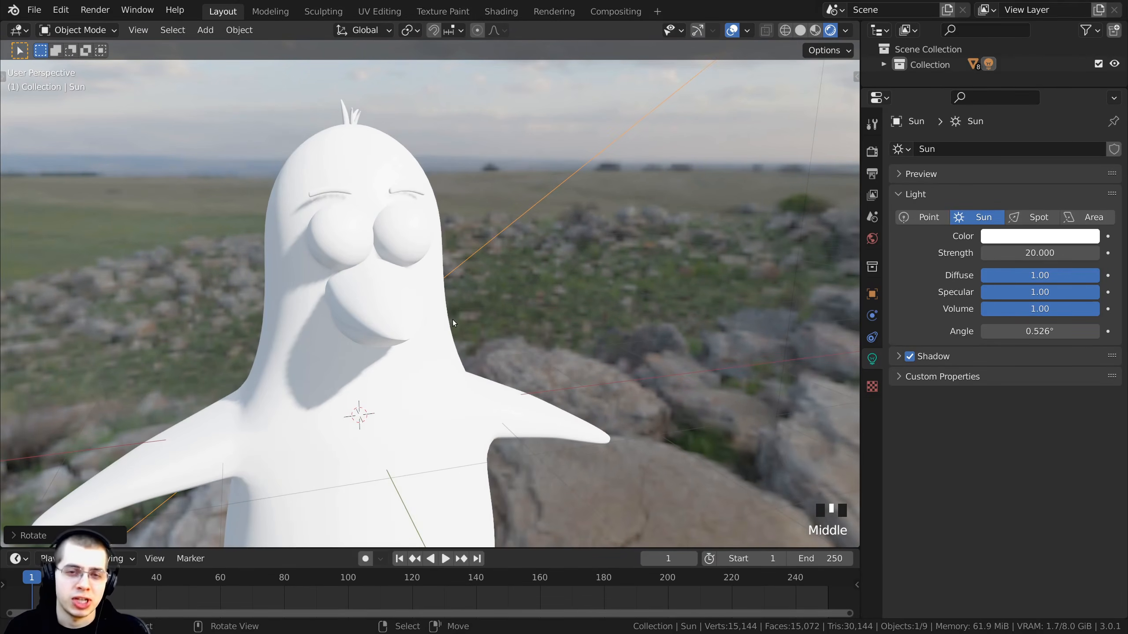
middle_drag(454, 317, 427, 324)
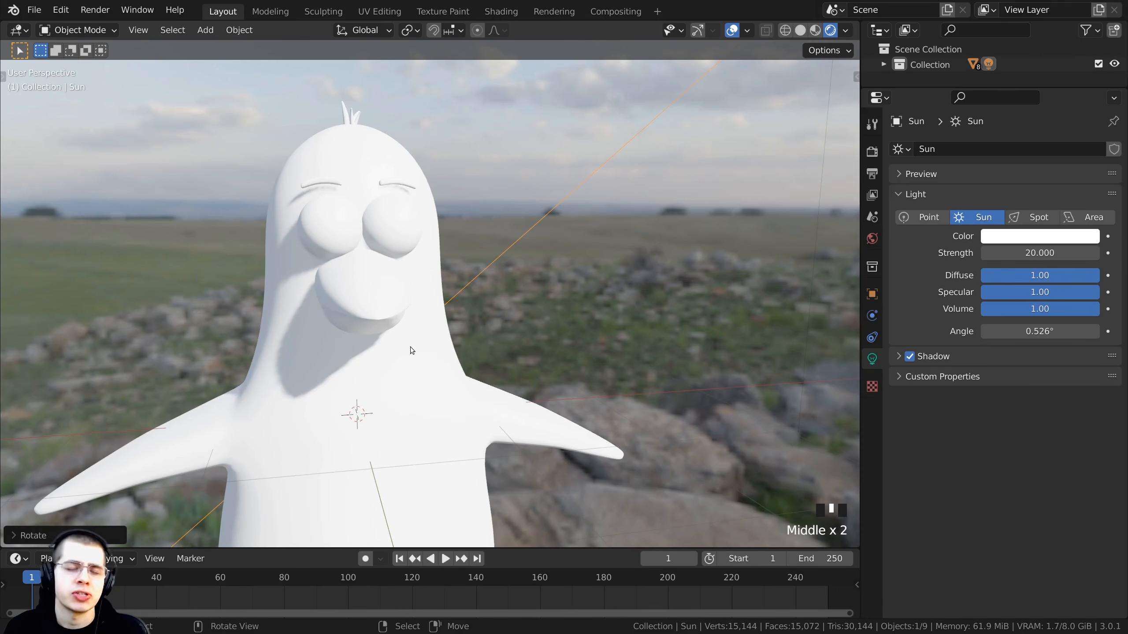
scroll(400, 340, down, 2)
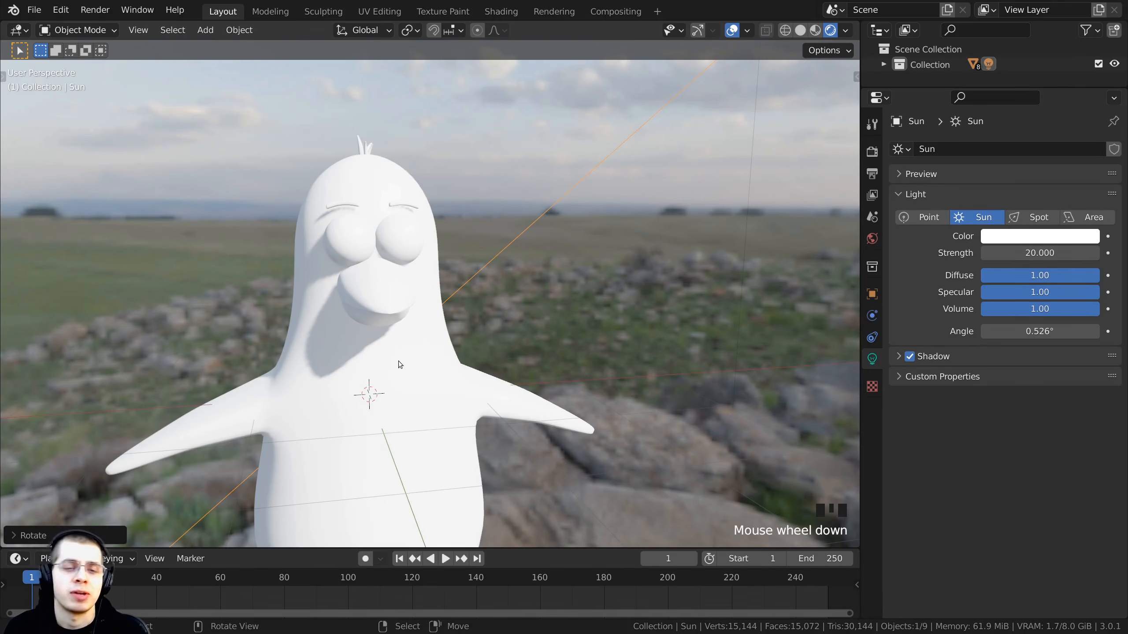
- Orbit and zoom around the penguin to inspect how the Sun light shades it
right_click(433, 374)
key(g)
right_click(480, 298)
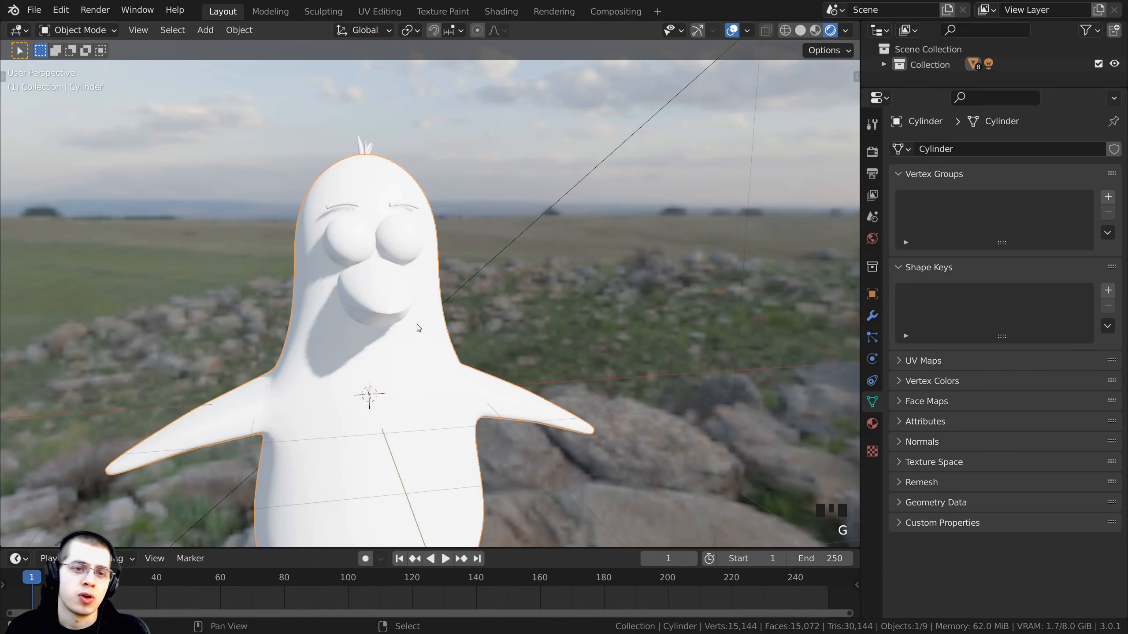
shift+drag(416, 363, 473, 326)
key(a)
scroll(497, 330, down, 3)
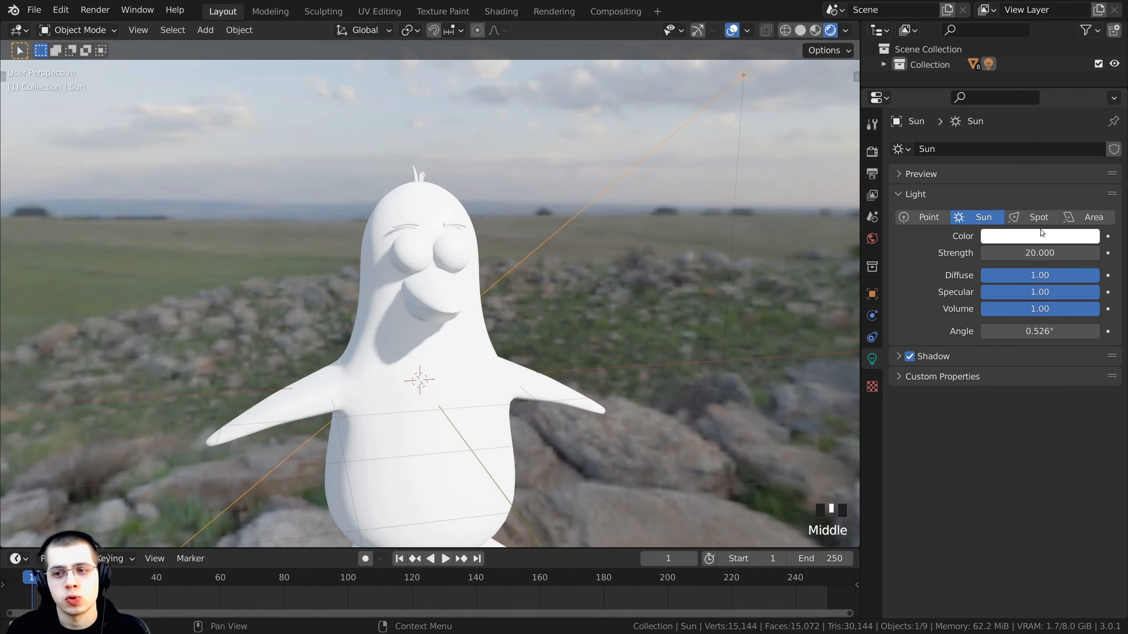
shift+middle_drag(755, 284, 755, 289)
drag(1059, 253, 967, 253)
right_click(1025, 254)
scroll(568, 347, down, 1)
shift+middle_drag(567, 343, 547, 287)
shift+scroll(548, 350, up, 1)
scroll(518, 251, down, 1)
scroll(557, 248, up, 1)
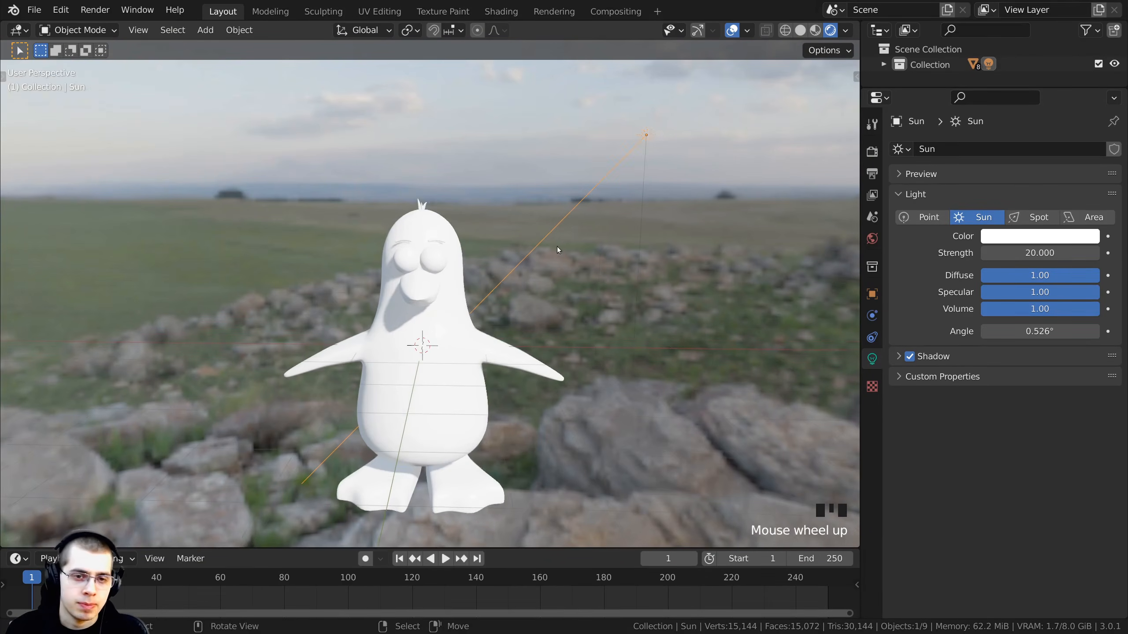
- Enable the Transparent film option in the render settings
middle_drag(557, 247, 509, 199)
middle_drag(391, 343, 489, 322)
scroll(475, 386, up, 1)
key(a)
scroll(451, 317, up, 1)
click(870, 153)
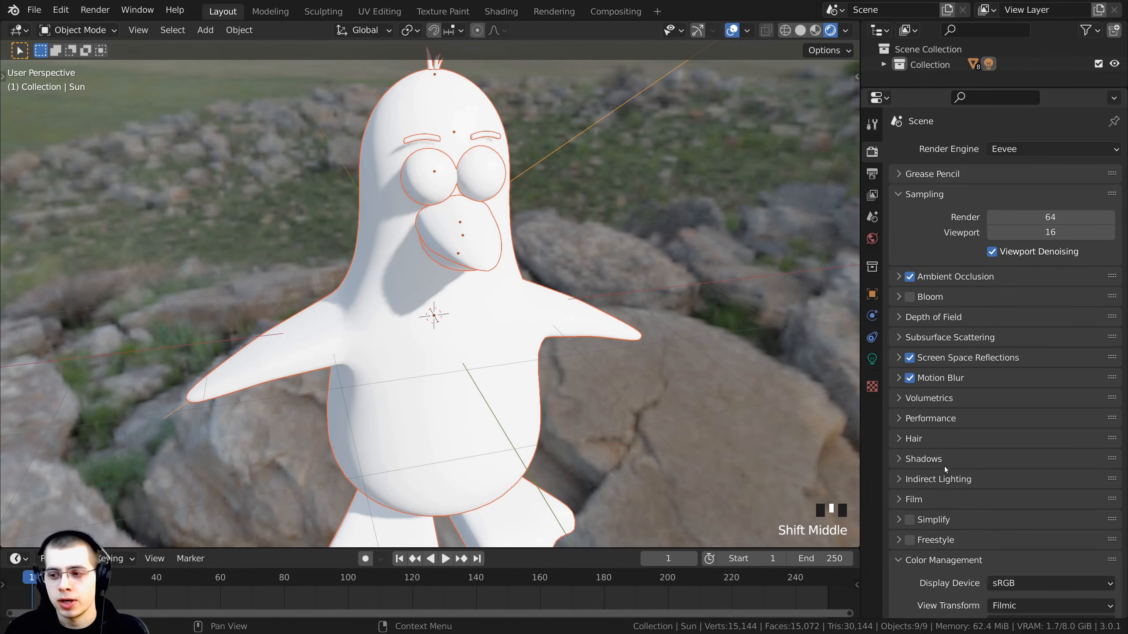
click(899, 500)
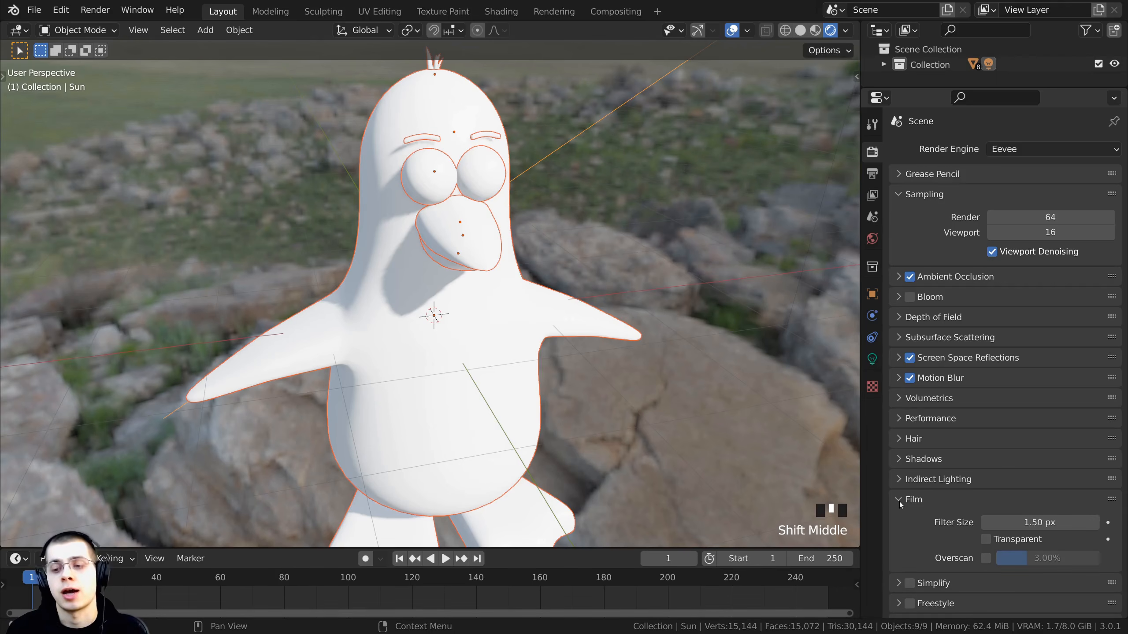
click(985, 539)
- Orbit and zoom around the penguin to inspect the scene against the transparent background
scroll(479, 350, down, 4)
middle_drag(480, 351, 481, 404)
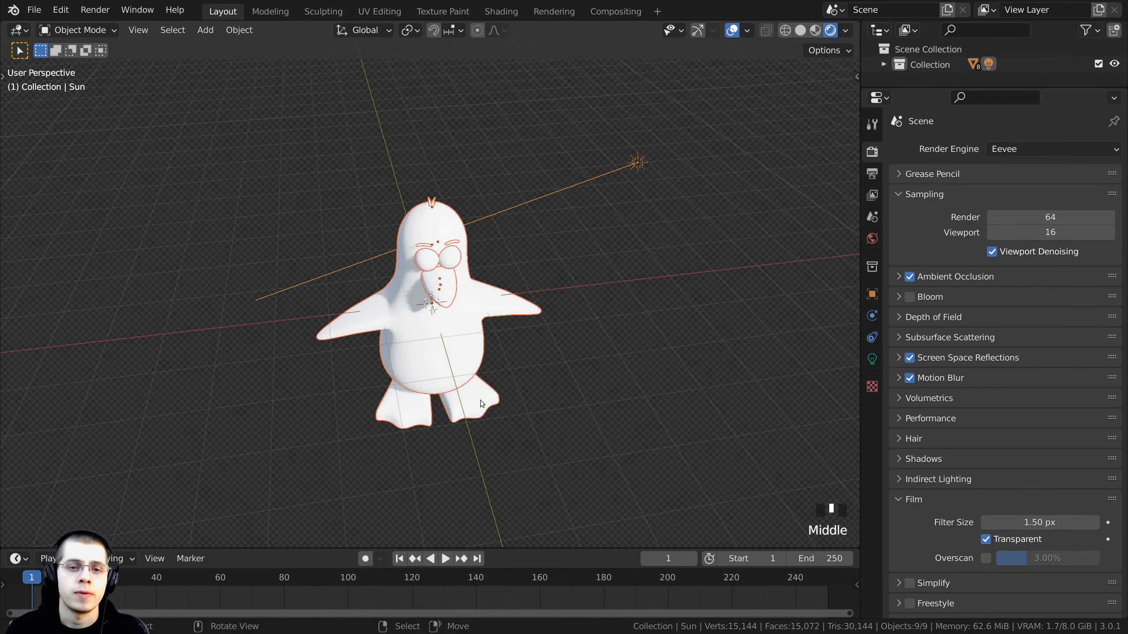
click(331, 294)
middle_drag(330, 293, 345, 247)
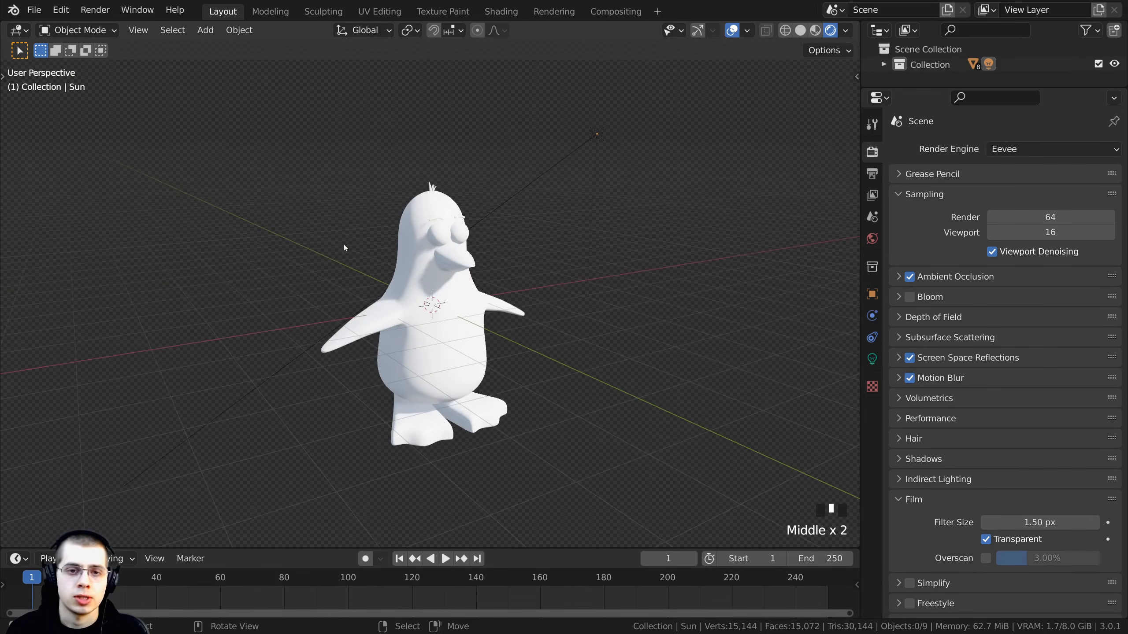
right_click(571, 158)
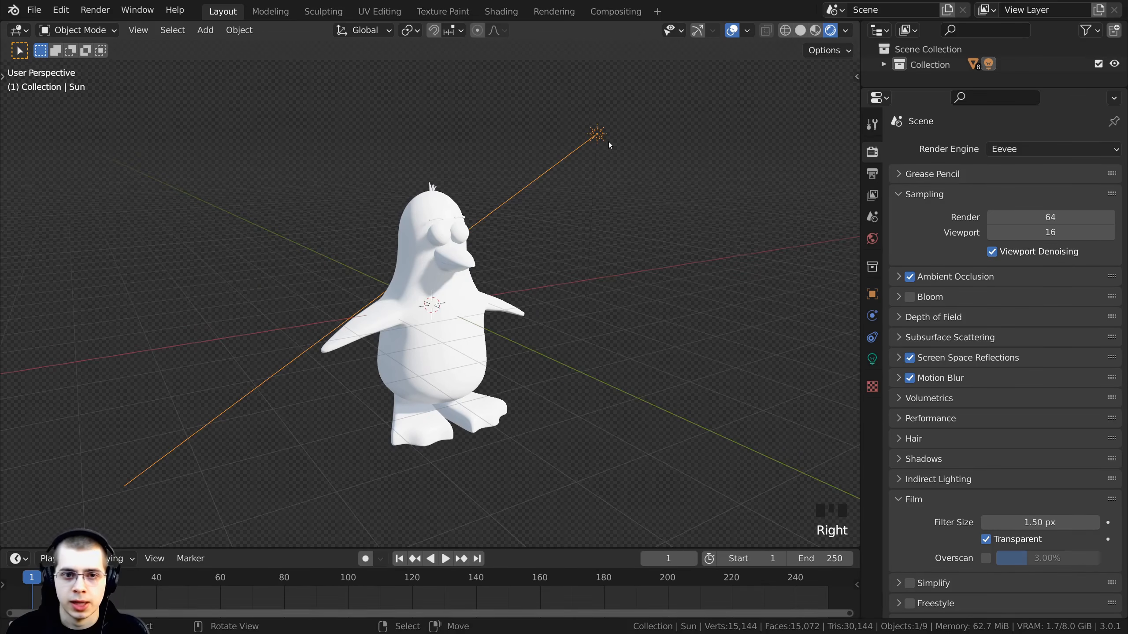
key(Delete)
scroll(557, 200, up, 3)
middle_drag(557, 199, 453, 255)
scroll(444, 269, down, 1)
scroll(484, 267, down, 3)
scroll(621, 391, up, 2)
mouse_move(606, 391)
middle_down()
mouse_move(572, 393)
mouse_move(587, 399)
middle_up()
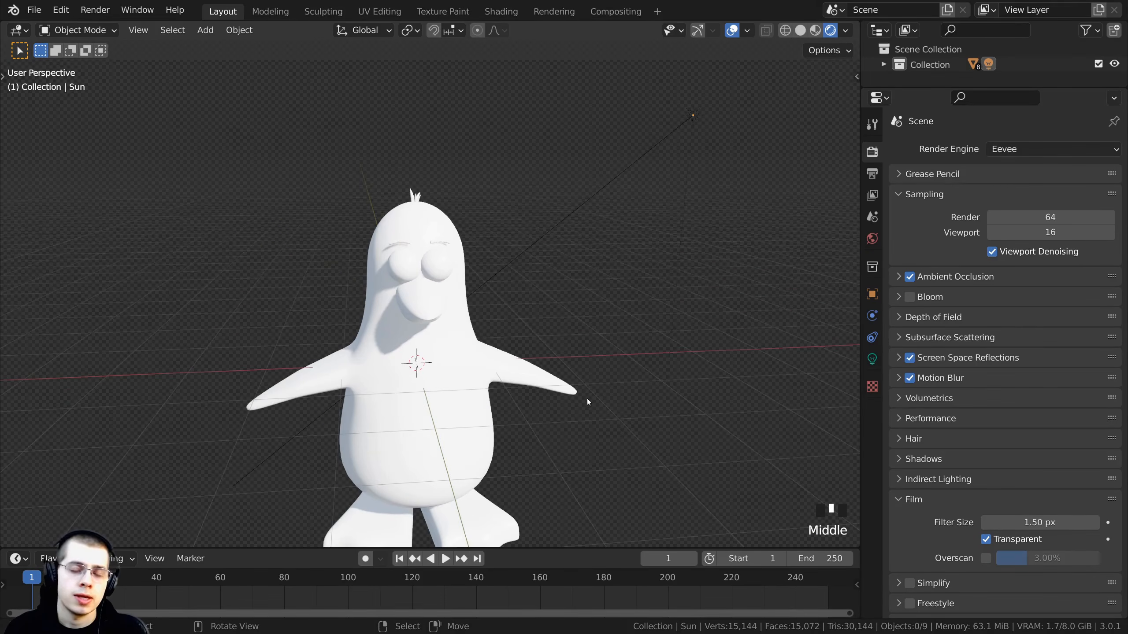
middle_drag(465, 257, 532, 195)
scroll(497, 212, up, 2)
click(499, 296)
key(g)
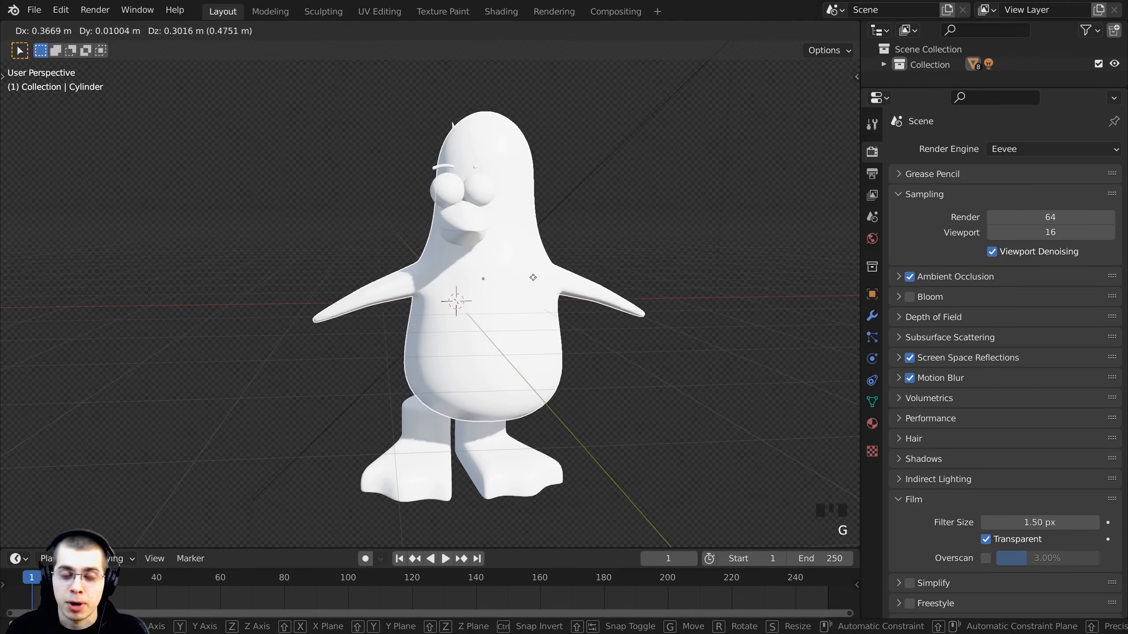
right_click(469, 198)
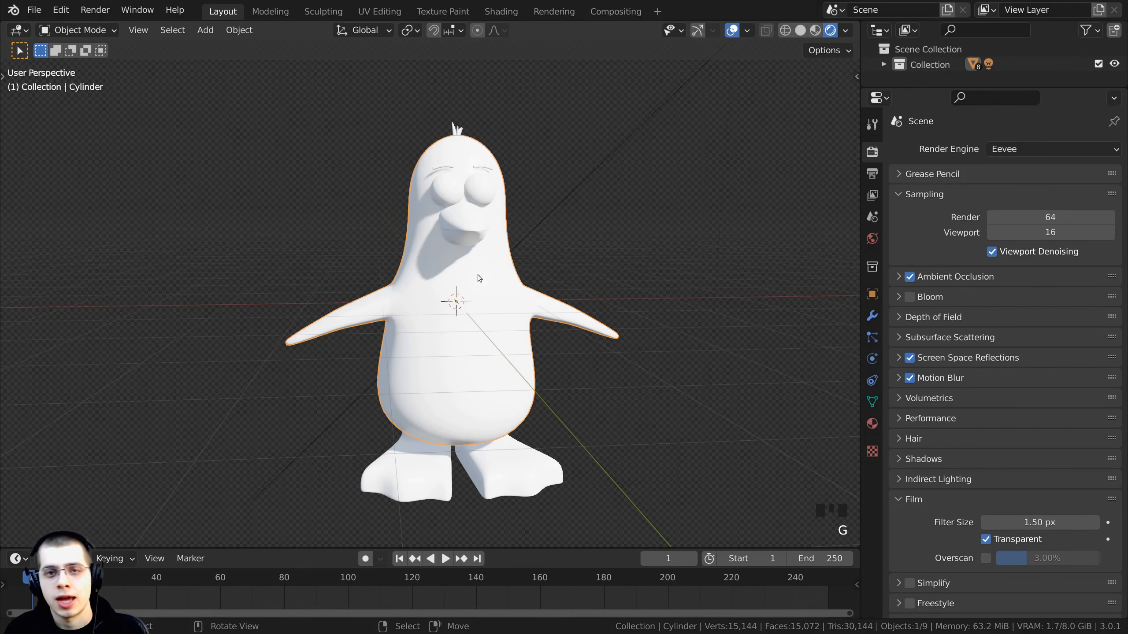
scroll(456, 198, up, 1)
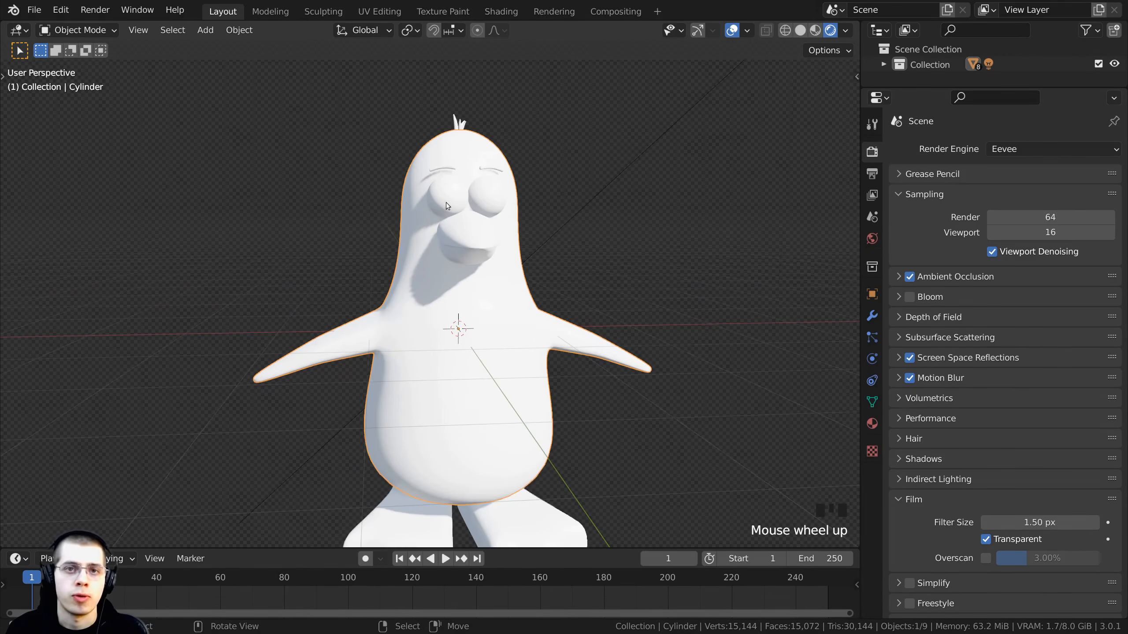
- Switch to the Shading workspace and set the viewport to Rendered shading
click(493, 12)
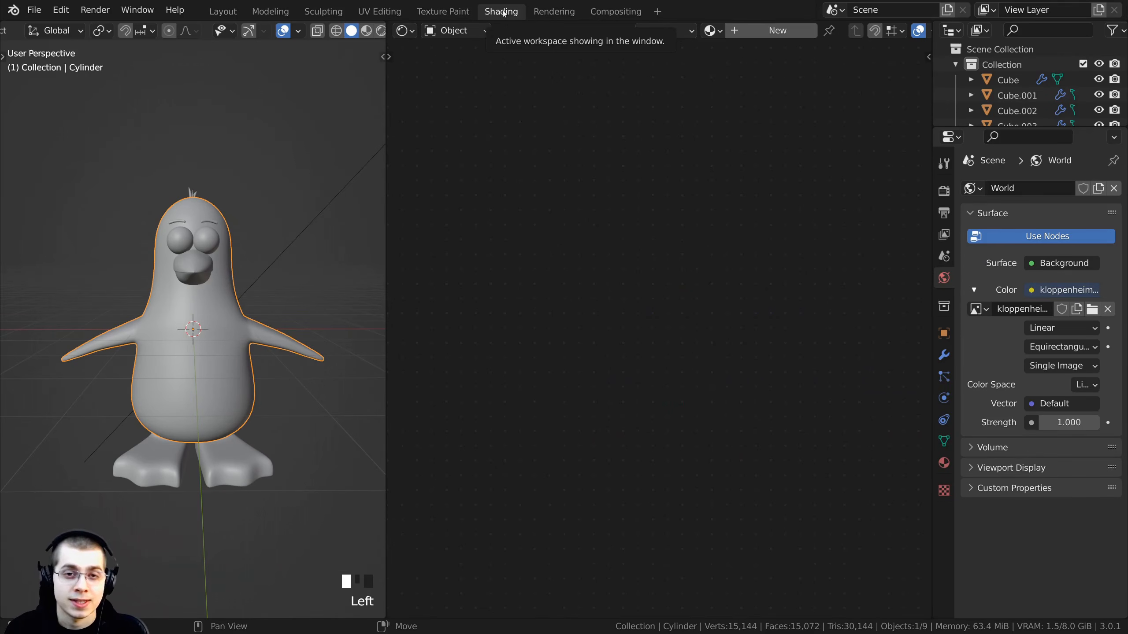
shift+middle_drag(237, 318, 252, 338)
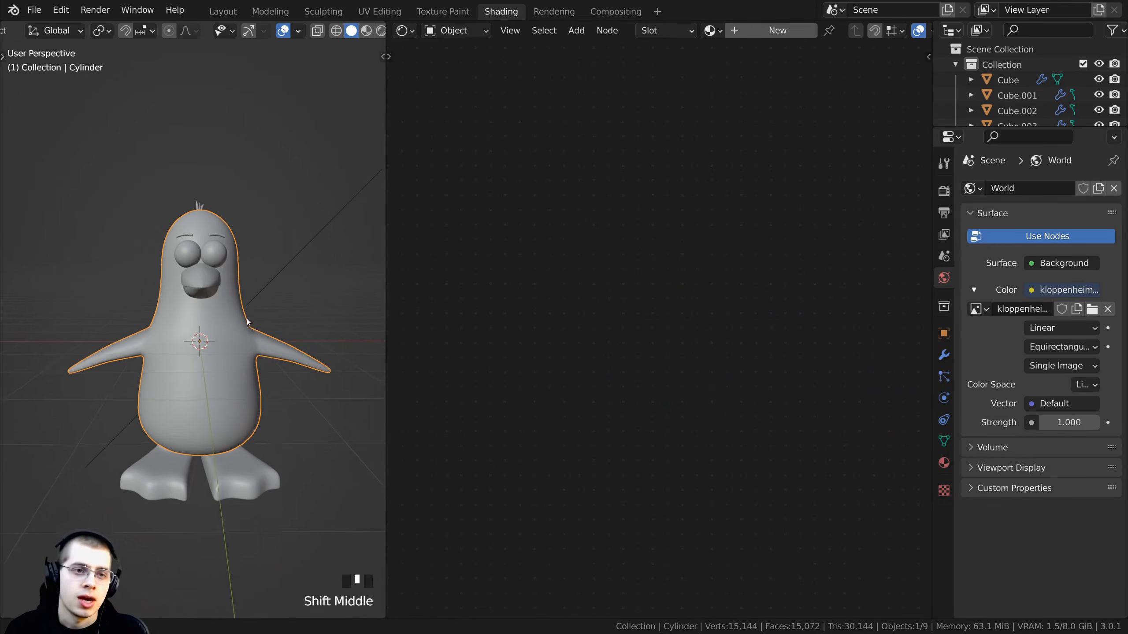
scroll(252, 338, up, 1)
key(z)
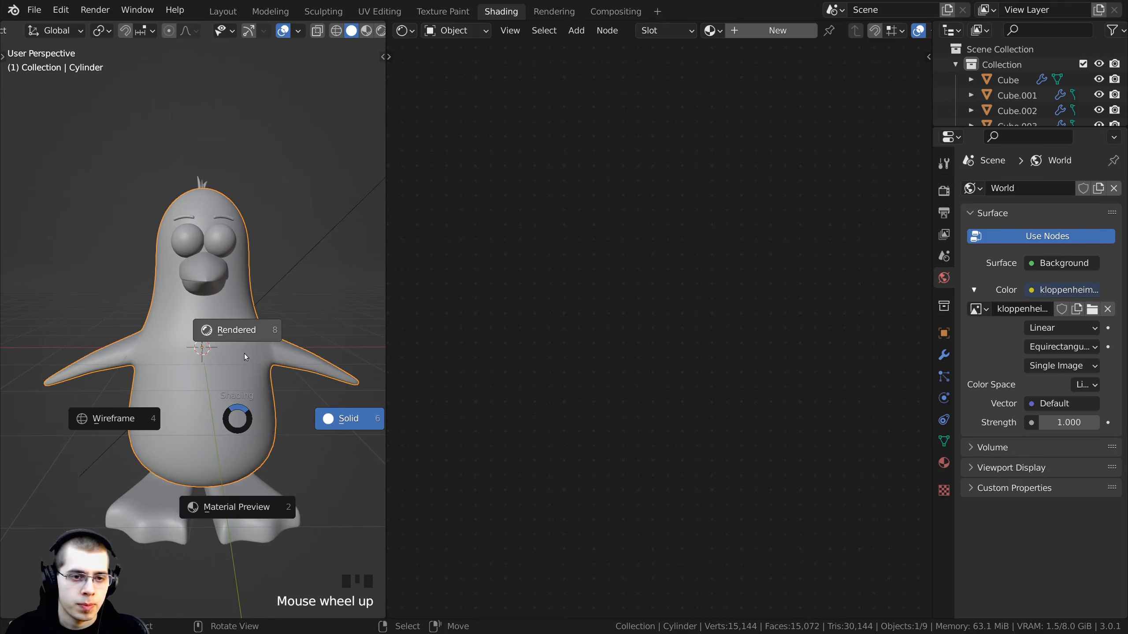
click(244, 334)
shift+middle_drag(238, 336, 257, 316)
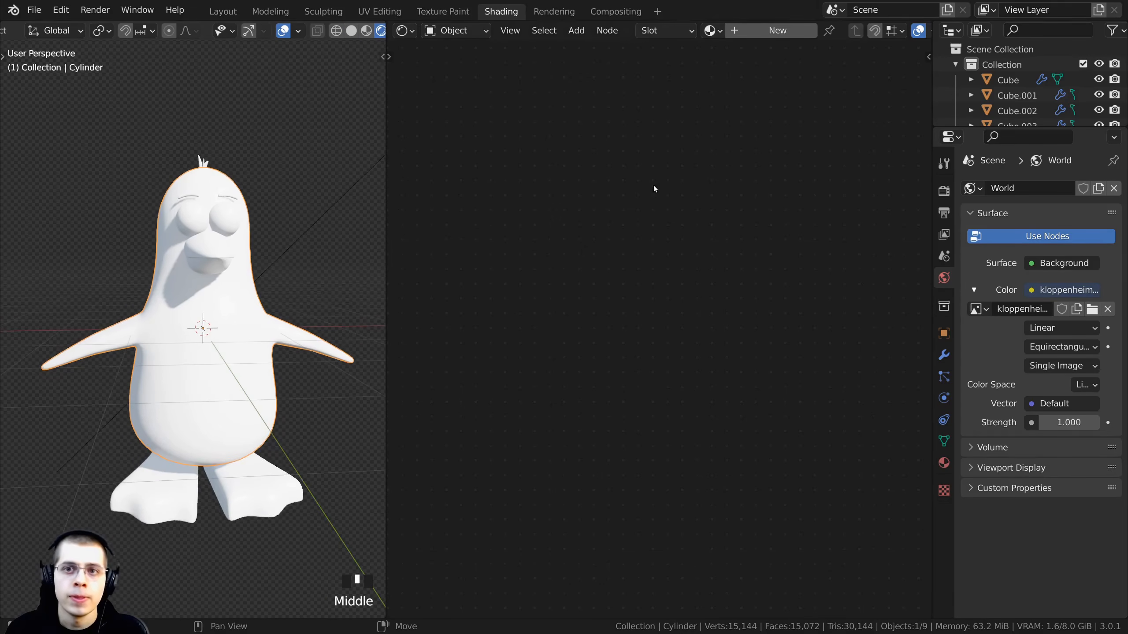
- Create a new material for the penguin and name it Penguin
click(739, 30)
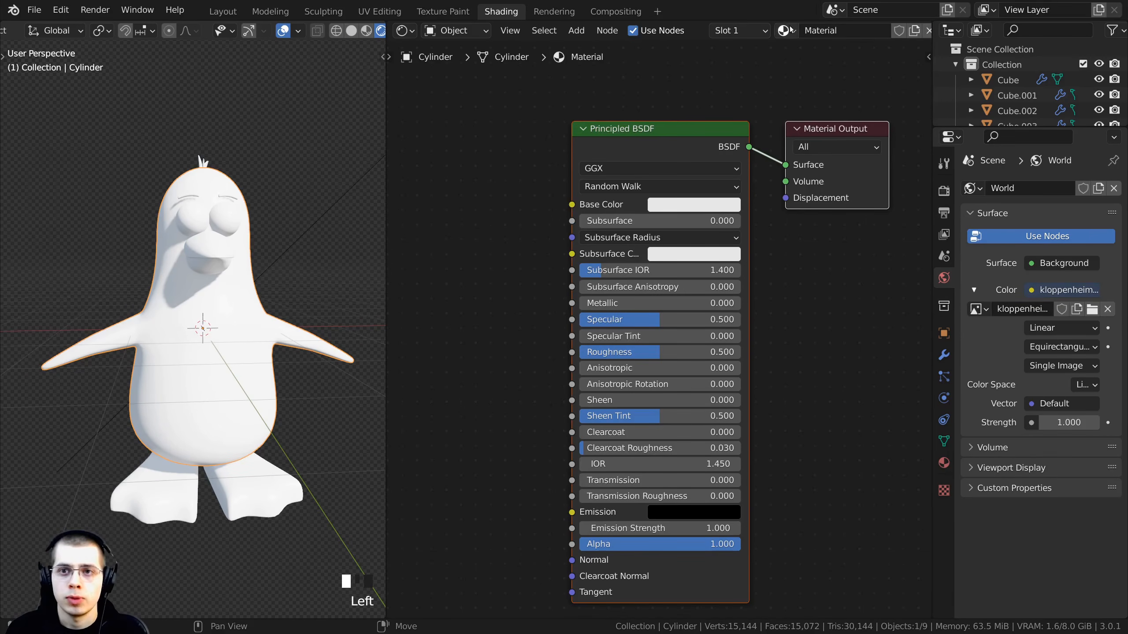
double_click(829, 29)
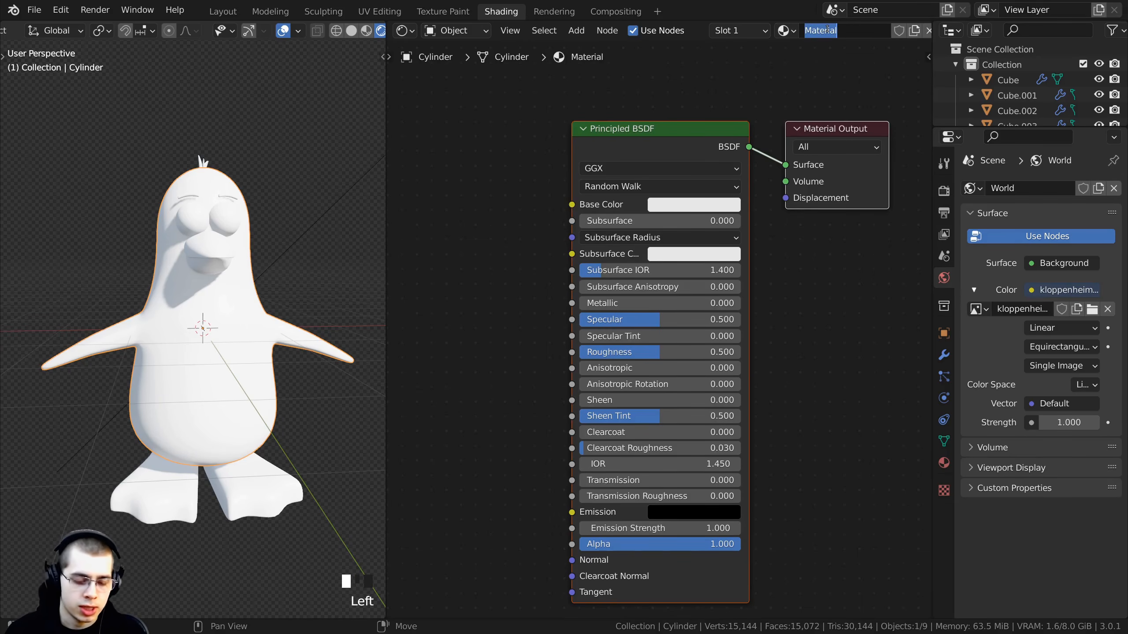
text(Penguin)
key(Return)
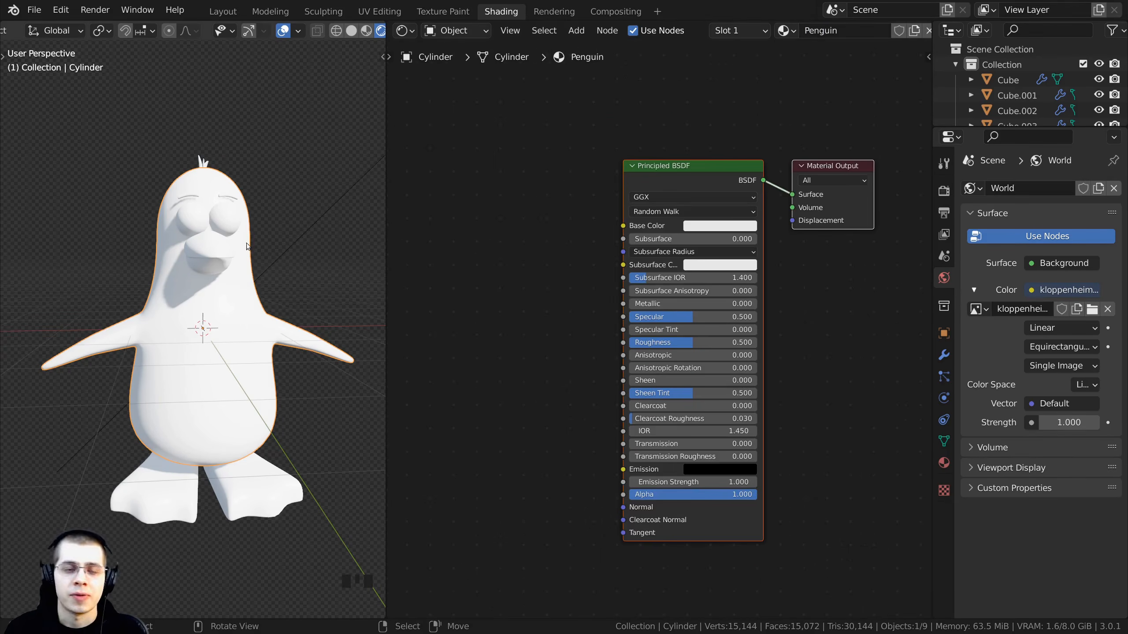
- Add an Image Texture node to the Penguin material's node tree
shift+middle_drag(246, 243, 231, 259)
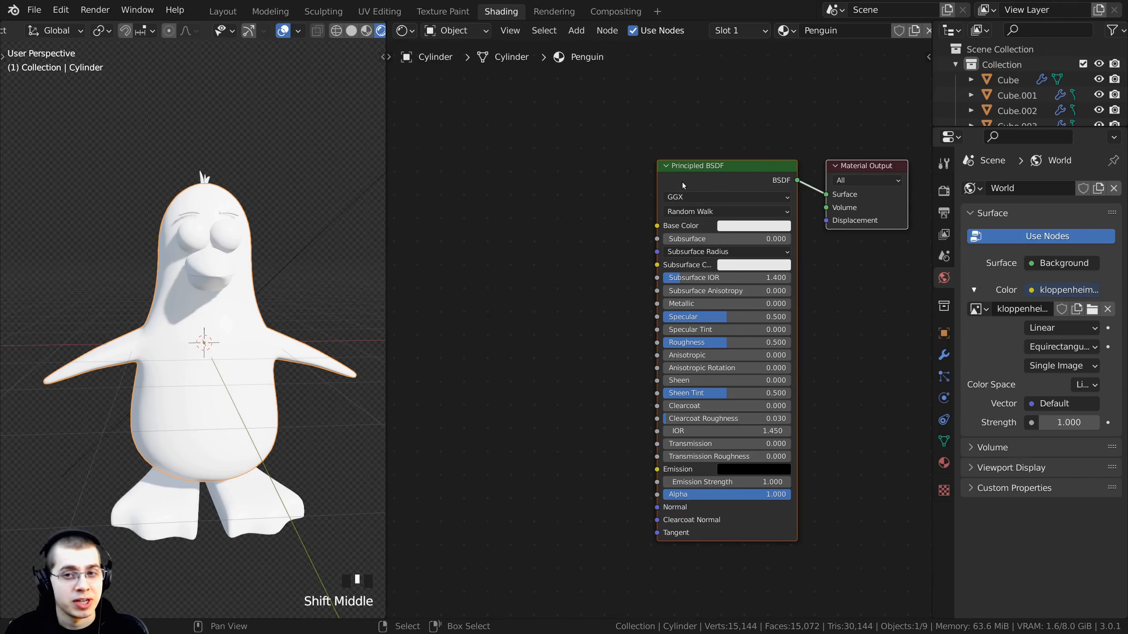
drag(686, 211, 698, 214)
mouse_move(244, 171)
middle_down()
mouse_move(284, 252)
mouse_move(247, 184)
middle_up()
shift+middle_drag(248, 184, 244, 182)
shift+middle_drag(566, 146, 589, 156)
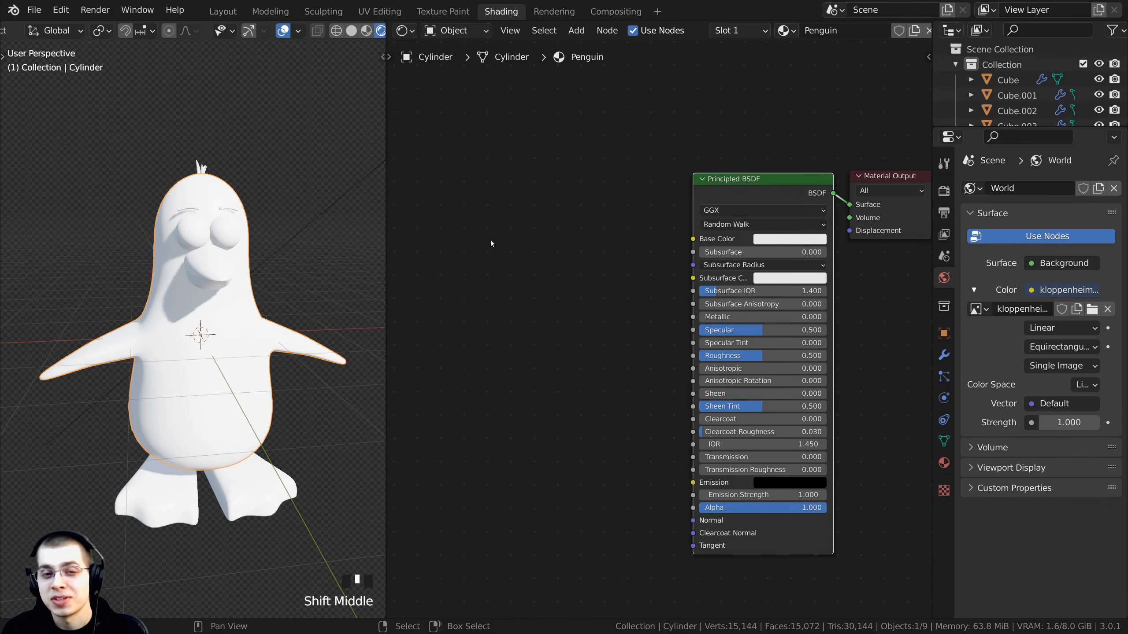
key(shift+a)
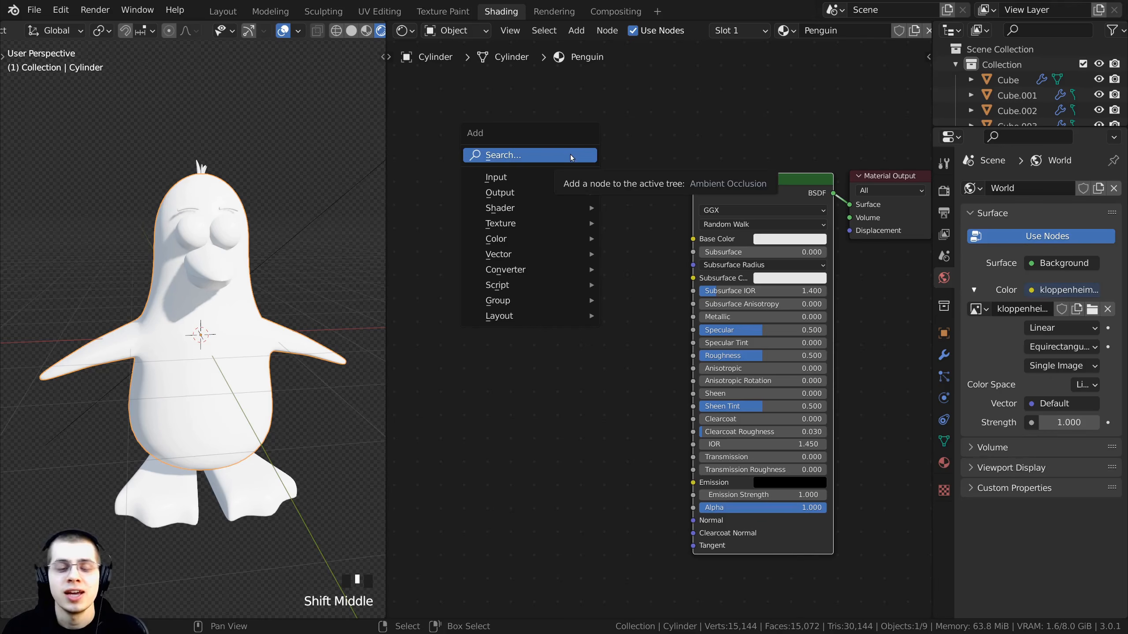
click(571, 155)
text(ima)
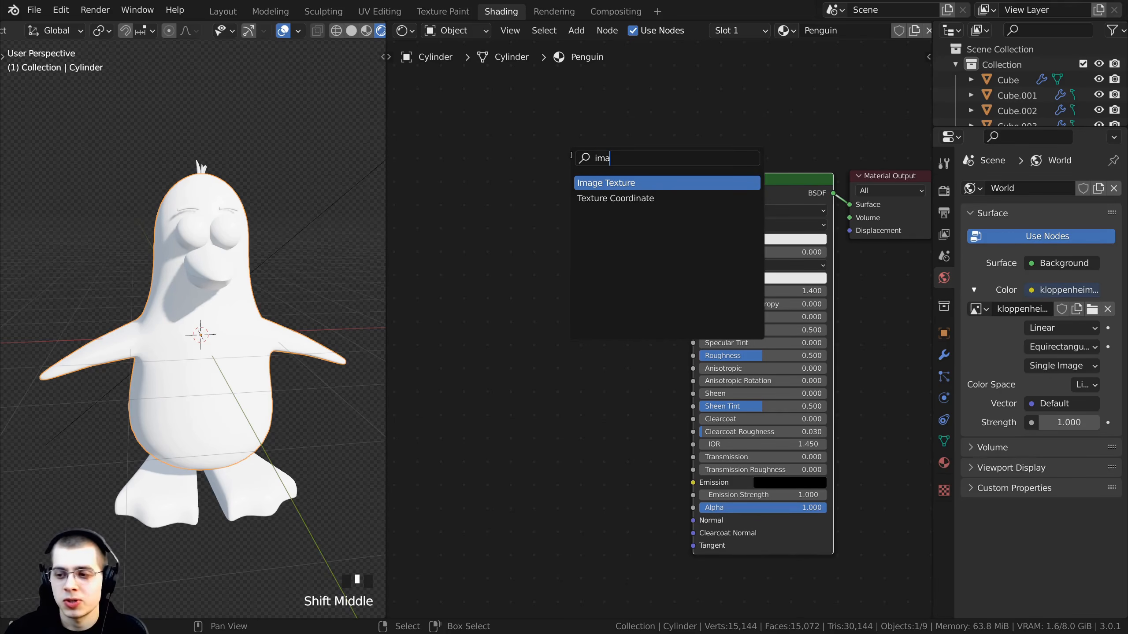
click(596, 182)
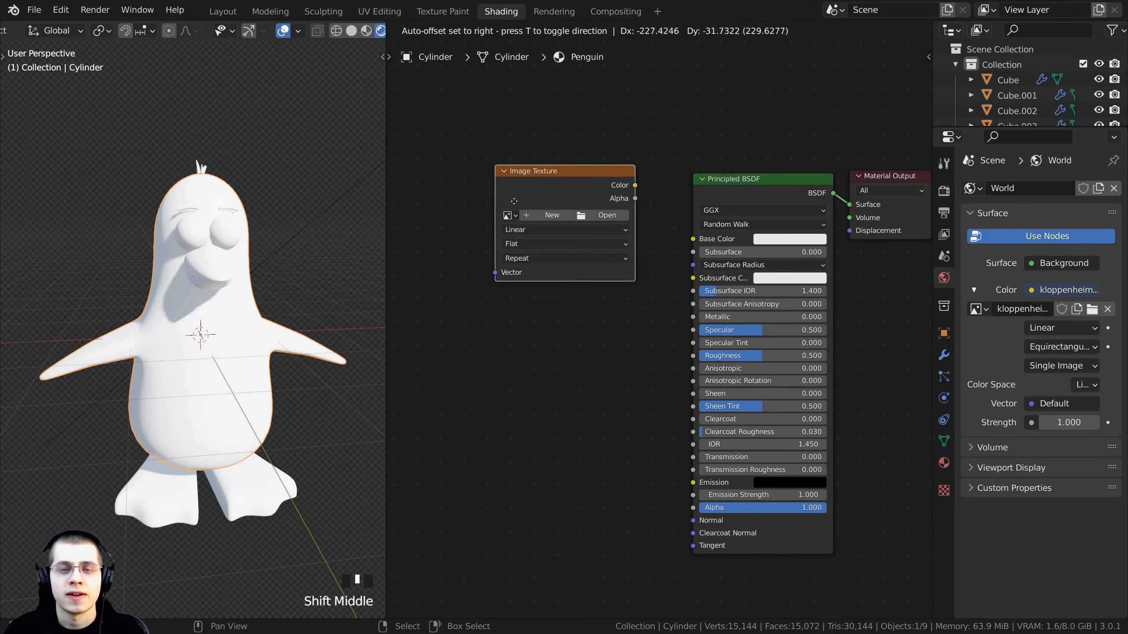
click(514, 246)
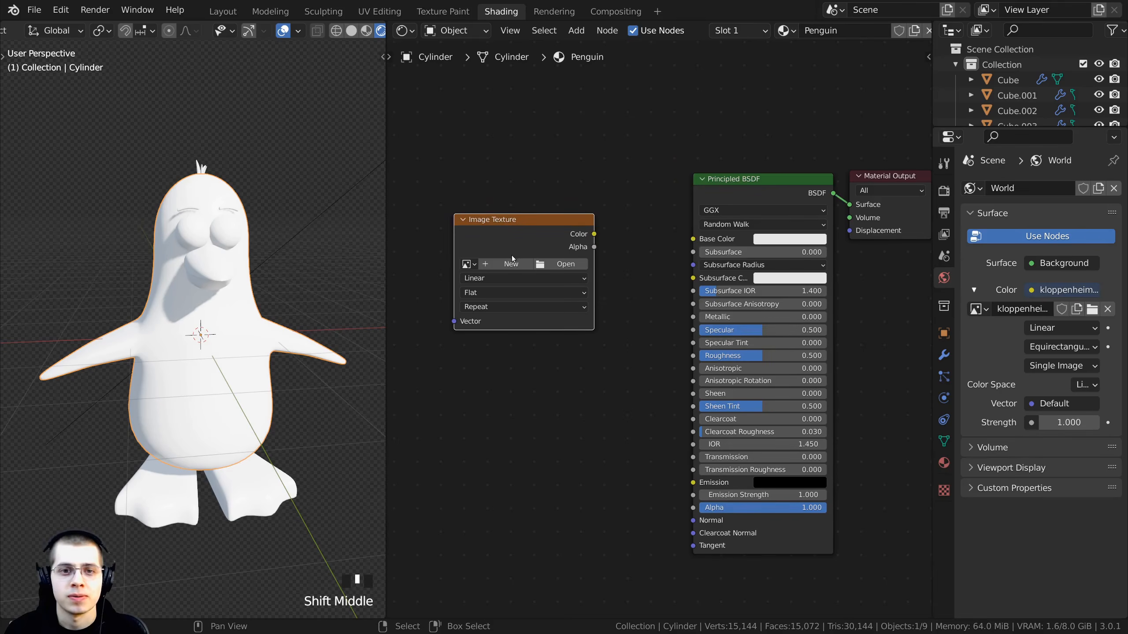
- Start a new image from the Image Texture node and name it Penguin
key(KP_Decimal)
drag(582, 219, 587, 225)
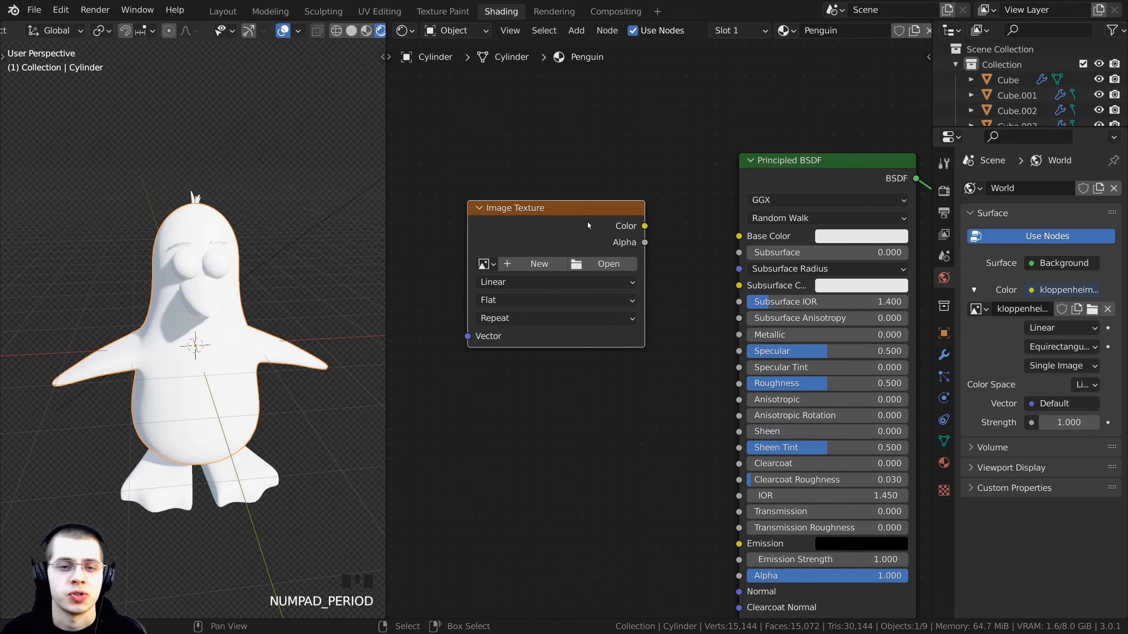
click(531, 264)
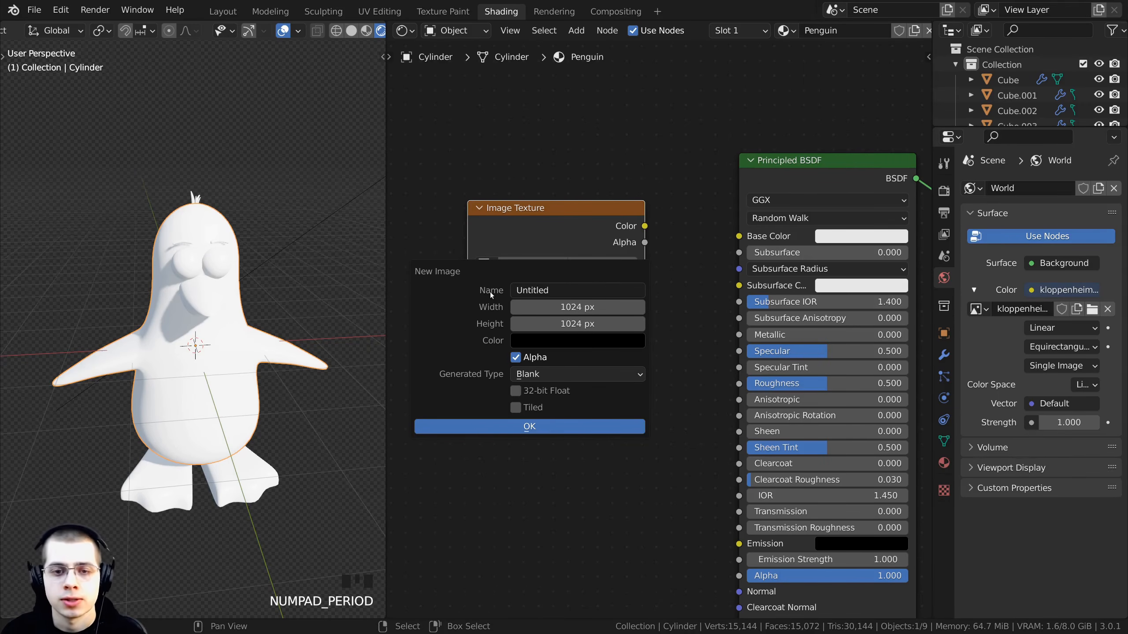
click(524, 294)
text(Penguin)
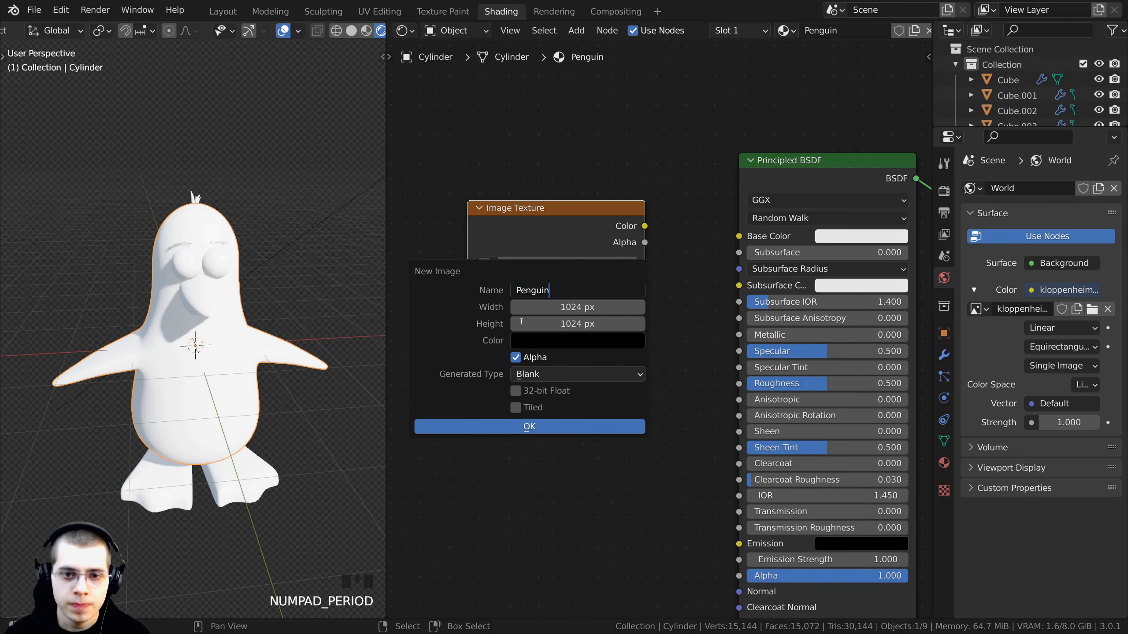
click(521, 321)
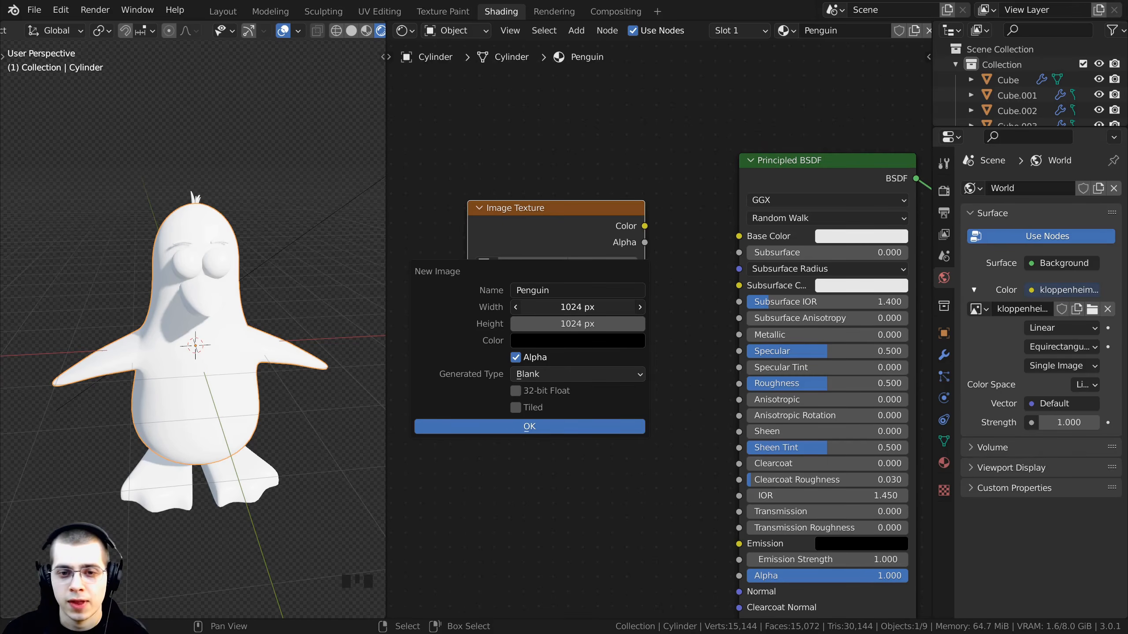
- Set the new image's width and height to 4096 px by multiplying 1024 by 4
click(571, 305)
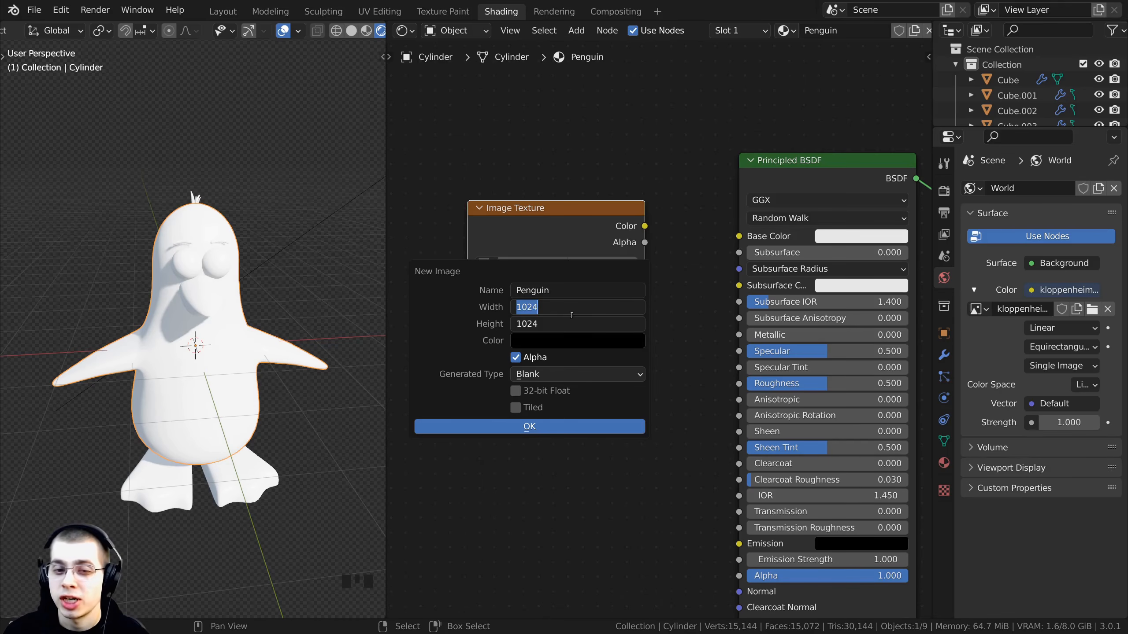
click(573, 309)
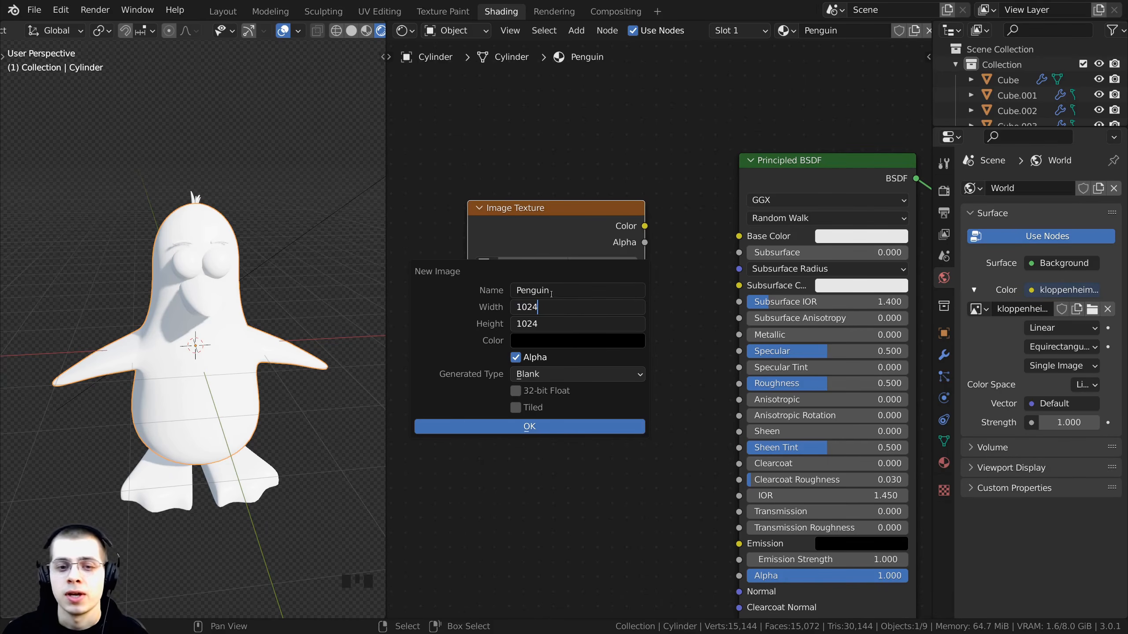
drag(550, 306, 512, 306)
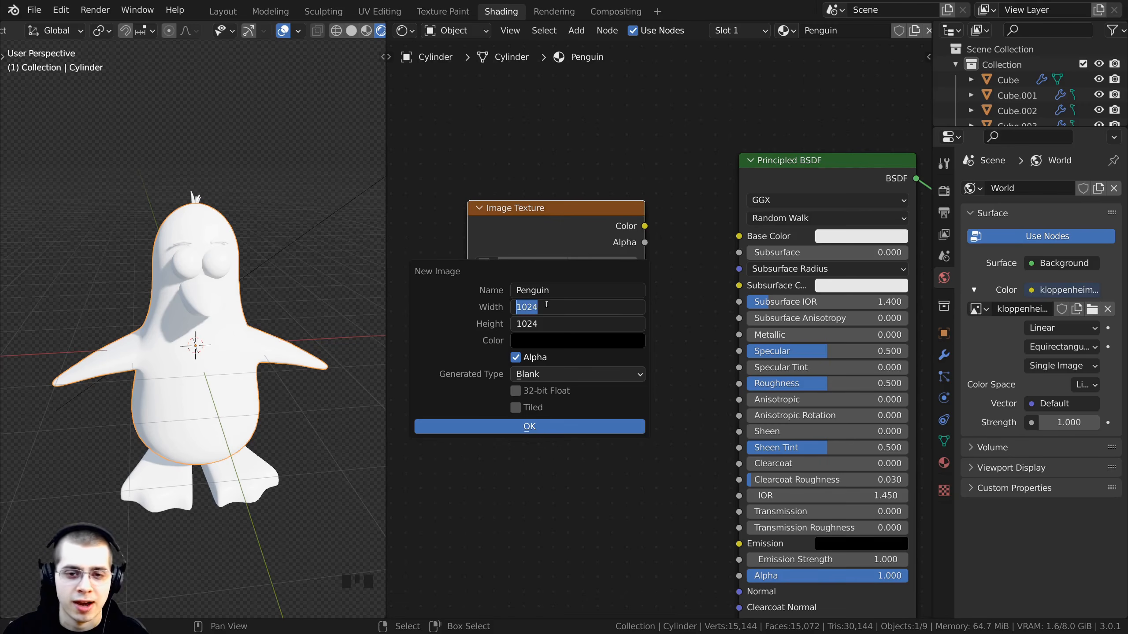
click(548, 306)
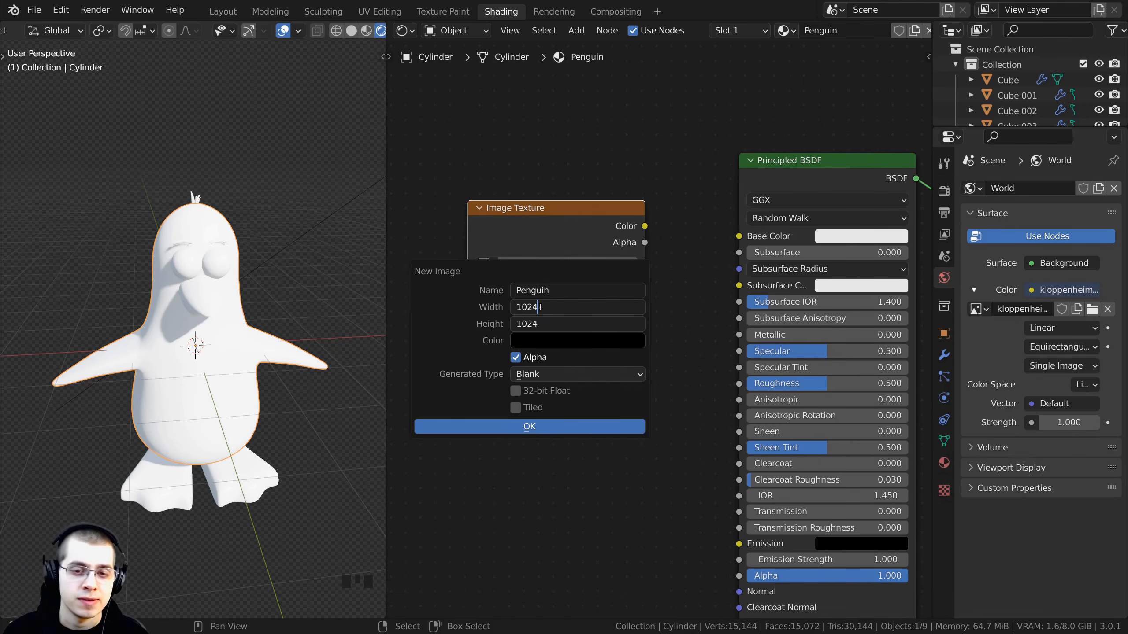
drag(540, 307, 513, 307)
click(558, 305)
click(551, 308)
click(562, 311)
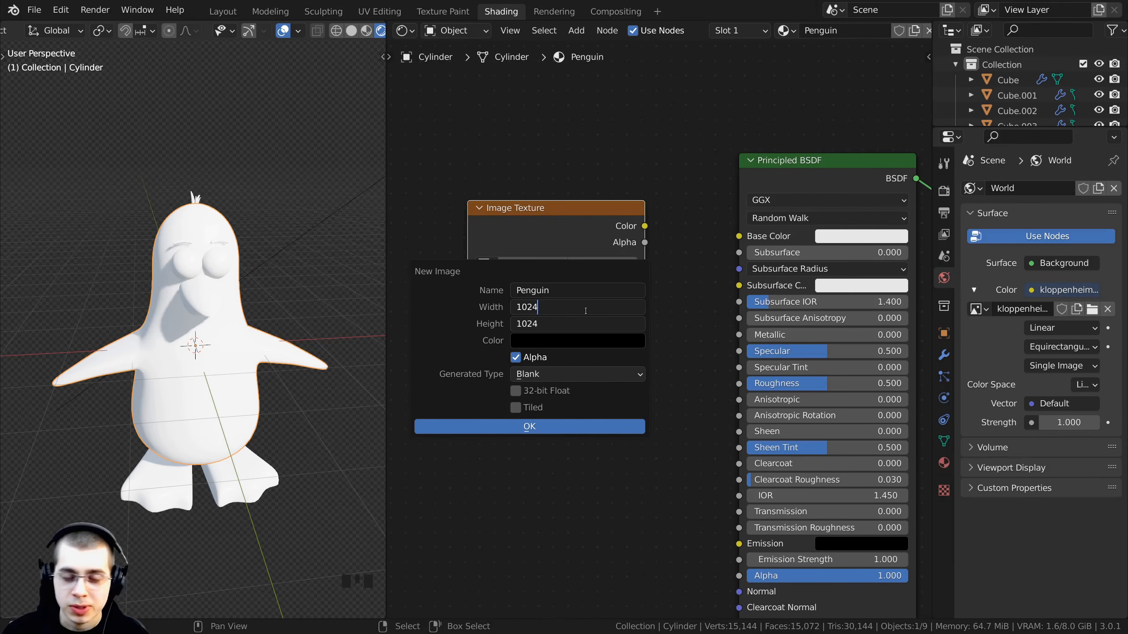
text(*)
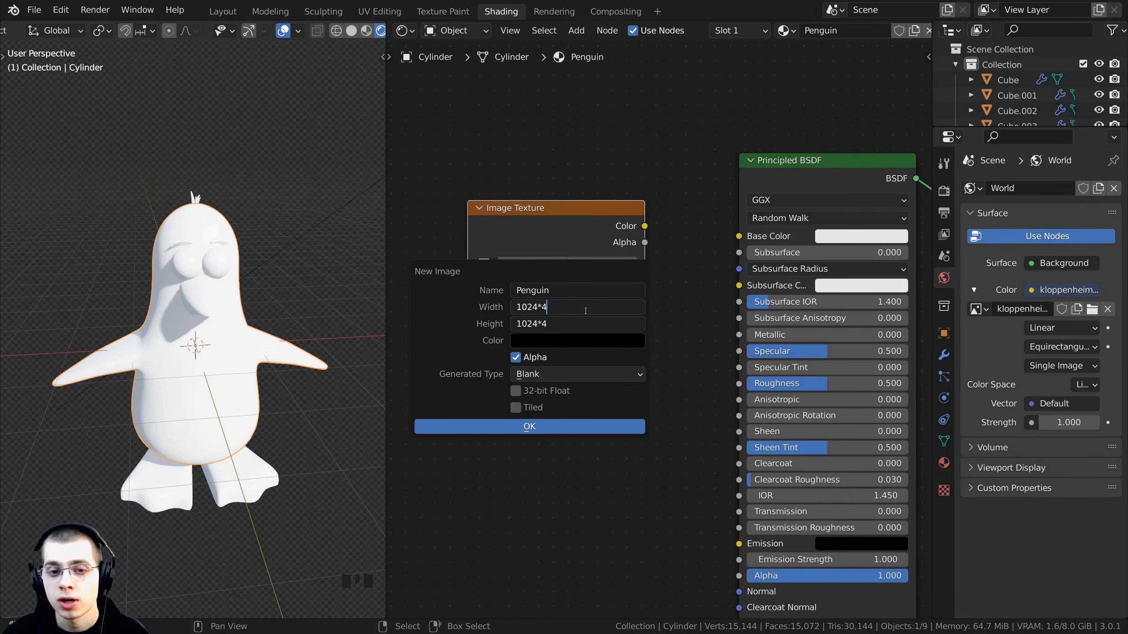
key(Return)
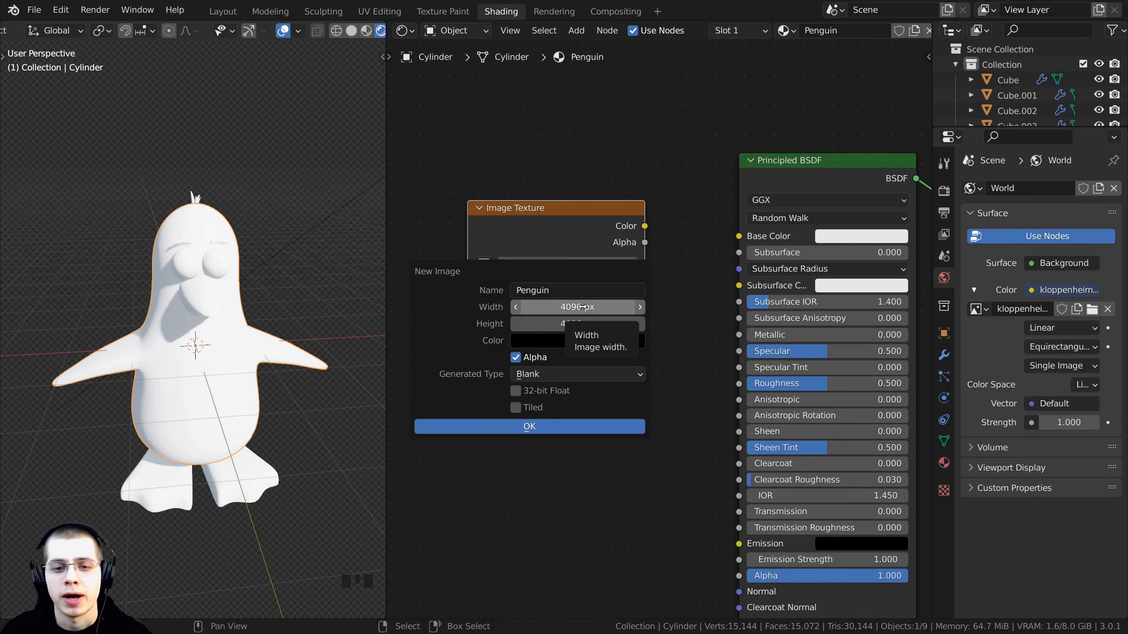
click(582, 307)
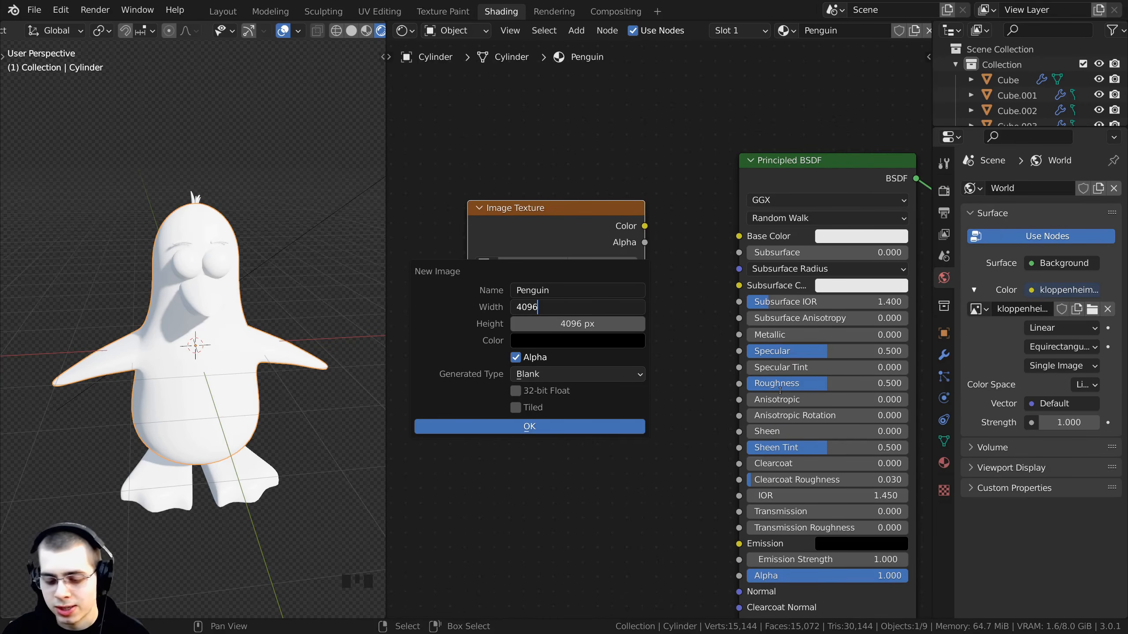
text(*)
key(Left)
key(Left)
key(shift+Left)
key(shift+Left)
key(shift+Left)
key(shift+Left)
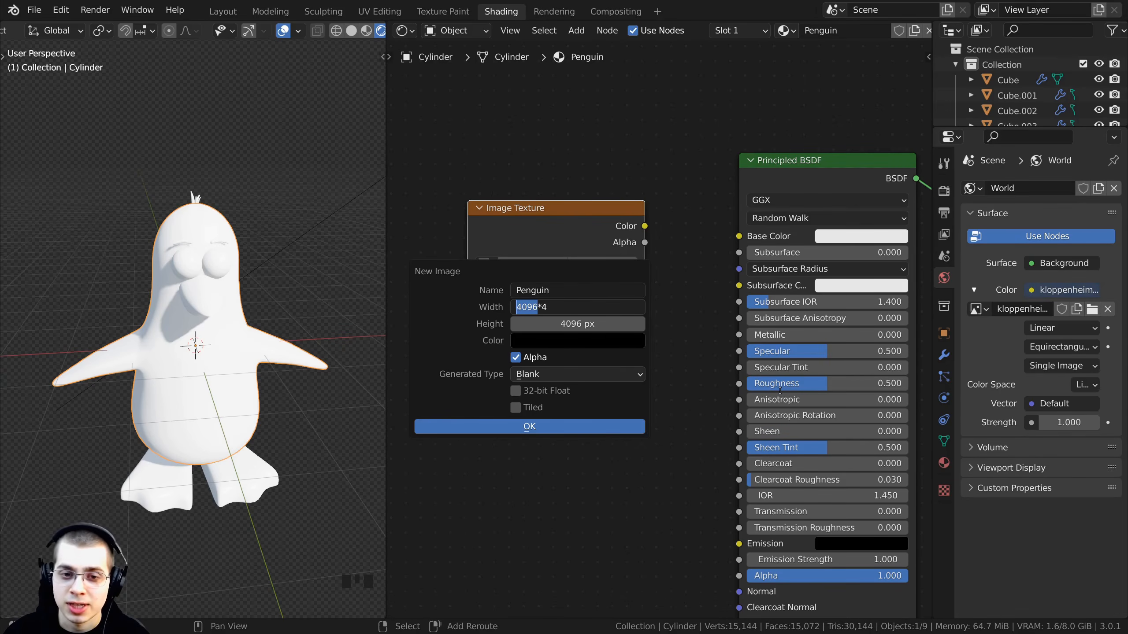
key(Right)
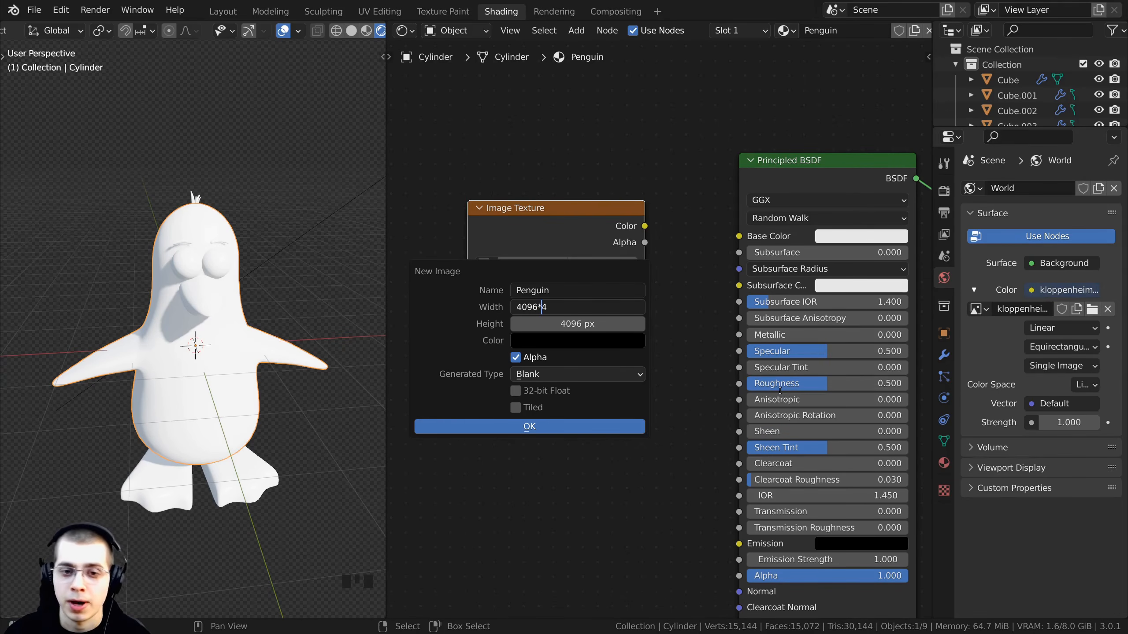
key(Escape)
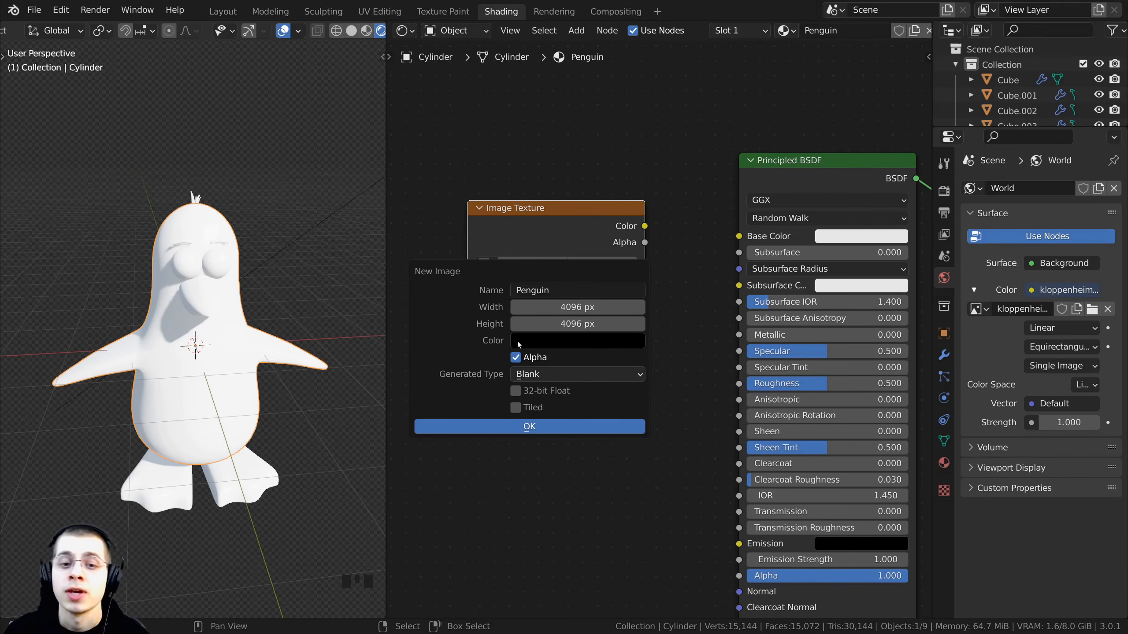
- Confirm creation of the 4096 px Penguin image with the default black colour and alpha
click(532, 343)
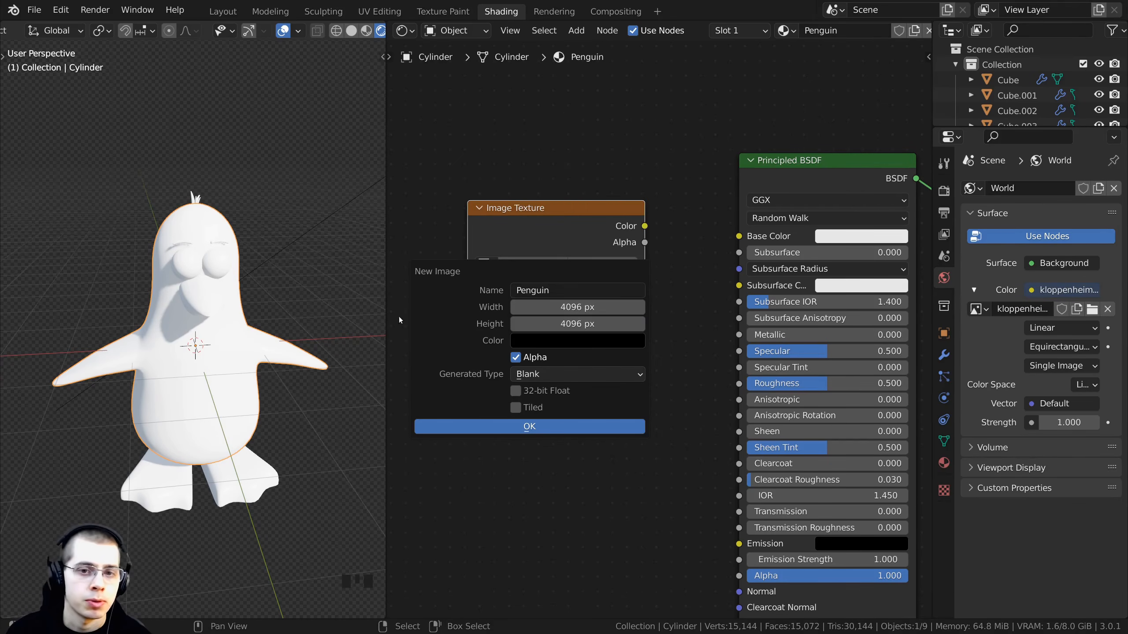
click(523, 340)
drag(642, 194, 638, 235)
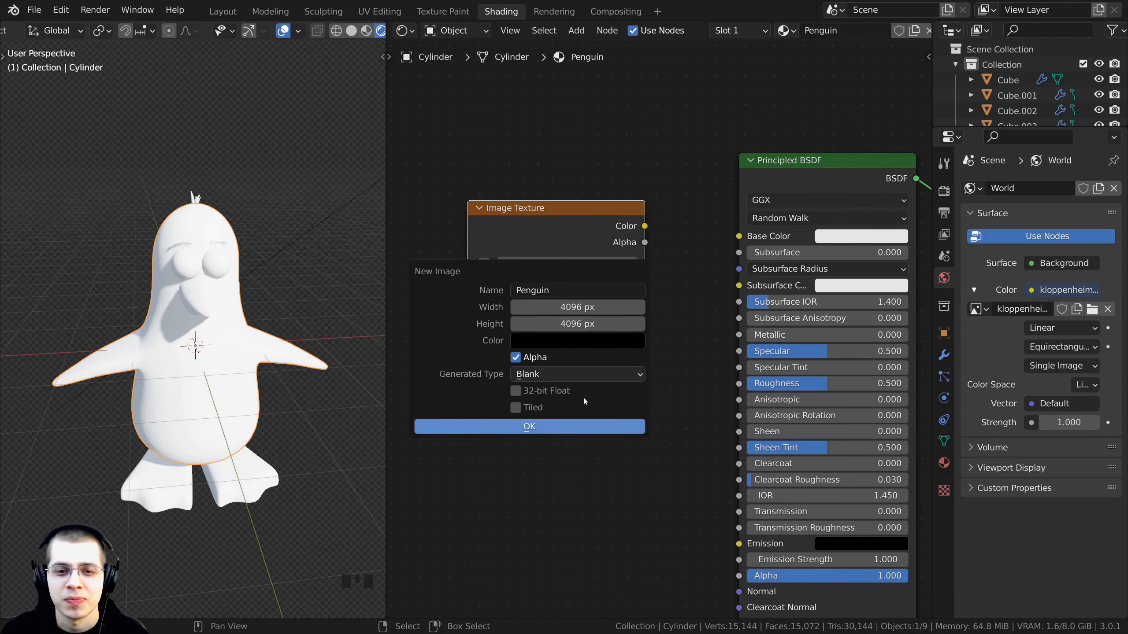
click(517, 429)
- Connect the Penguin image texture's Color output to the Principled BSDF Base Color input
drag(545, 220, 519, 245)
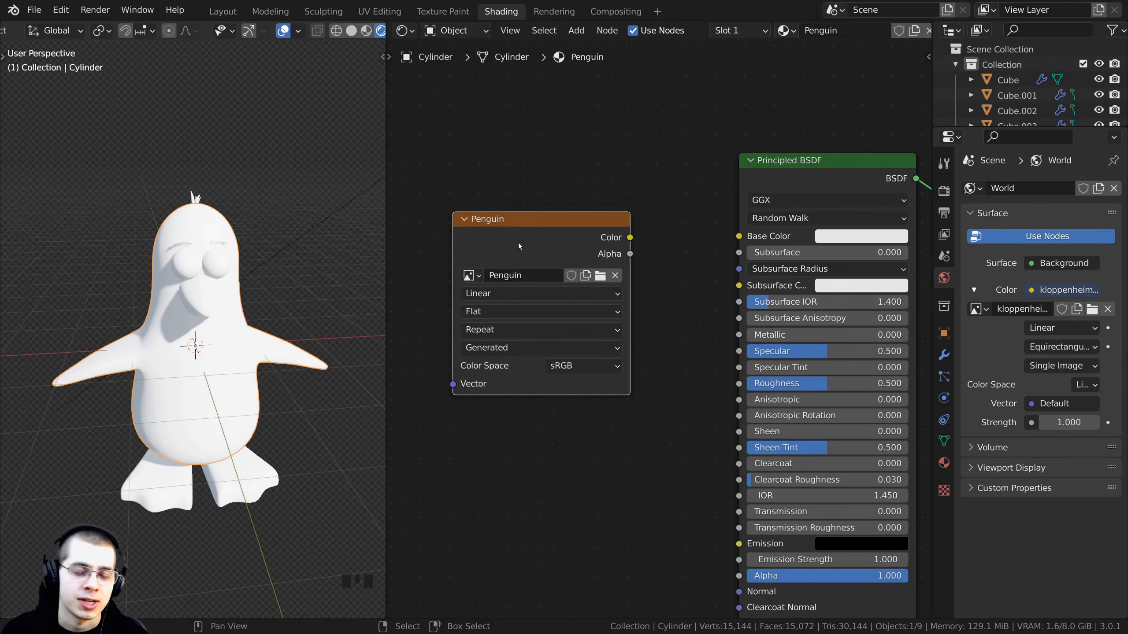
scroll(533, 242, down, 1)
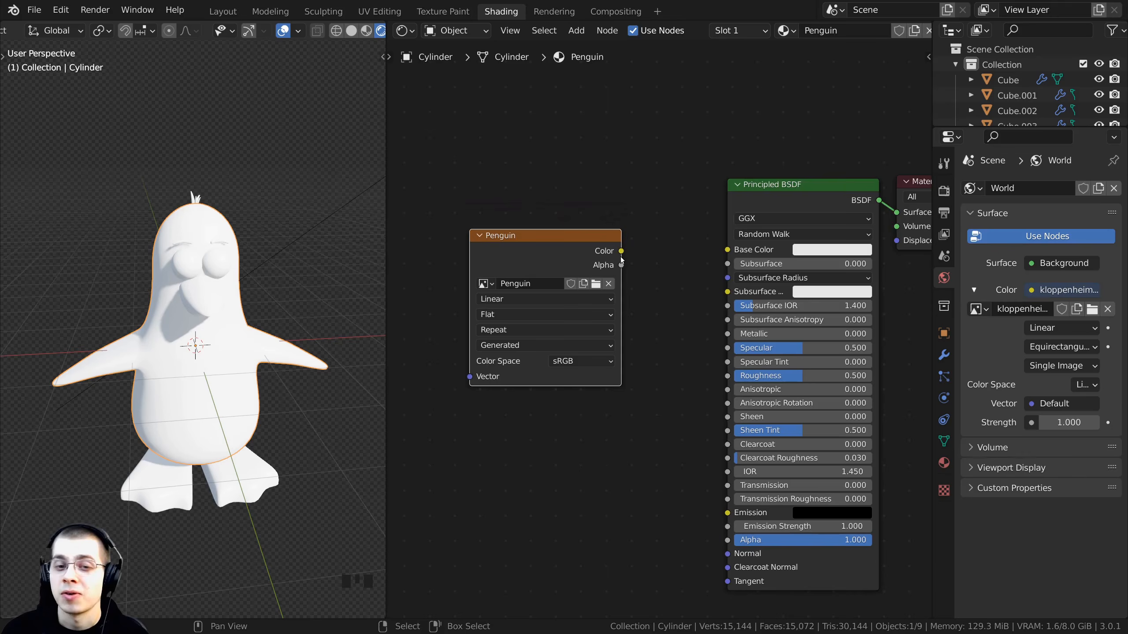
mouse_move(621, 252)
mouse_down()
mouse_move(705, 223)
mouse_move(728, 250)
mouse_move(634, 254)
mouse_up()
- Inspect the penguin body mesh in Edit Mode from several angles
middle_drag(255, 345, 235, 403)
scroll(243, 349, down, 2)
scroll(235, 403, up, 5)
scroll(221, 196, down, 2)
key(Tab)
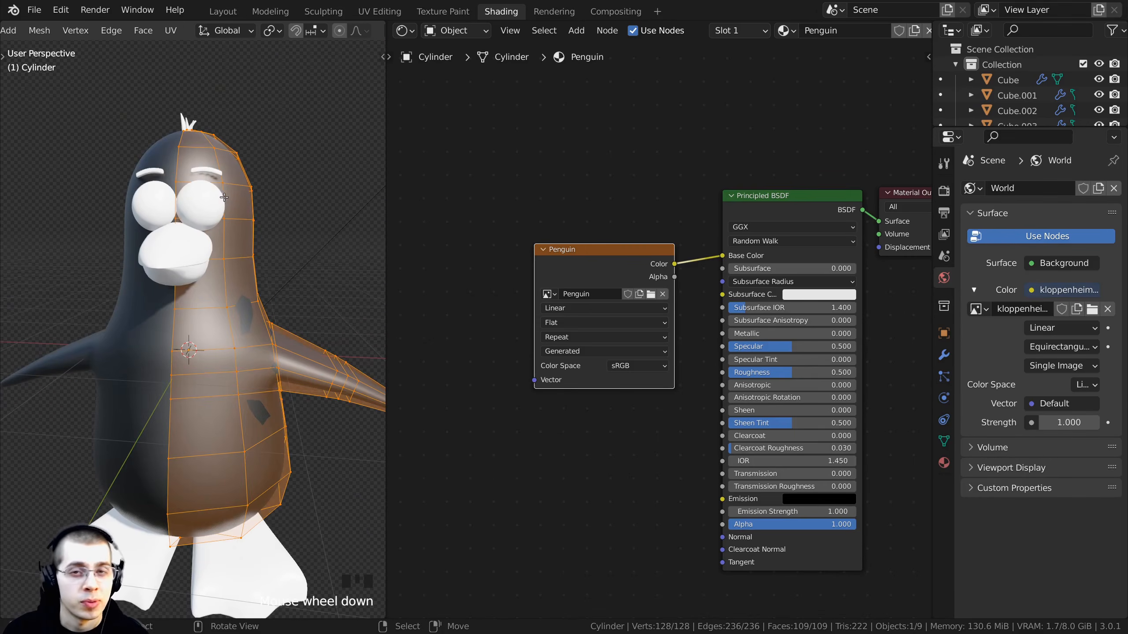
middle_drag(222, 197, 202, 99)
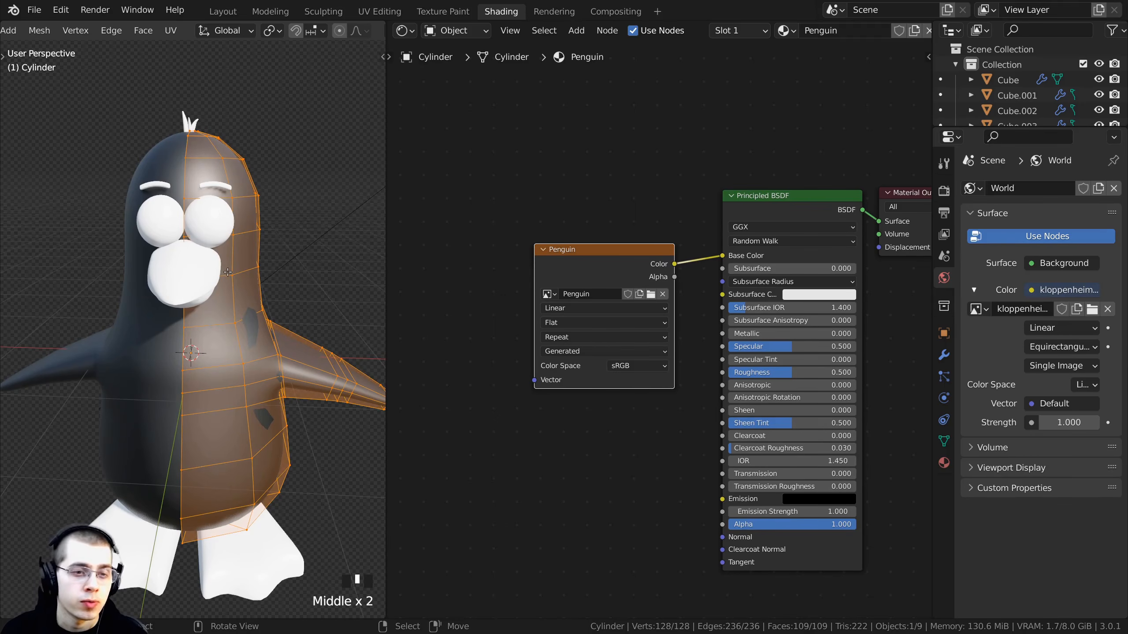
key(Tab)
scroll(227, 298, down, 2)
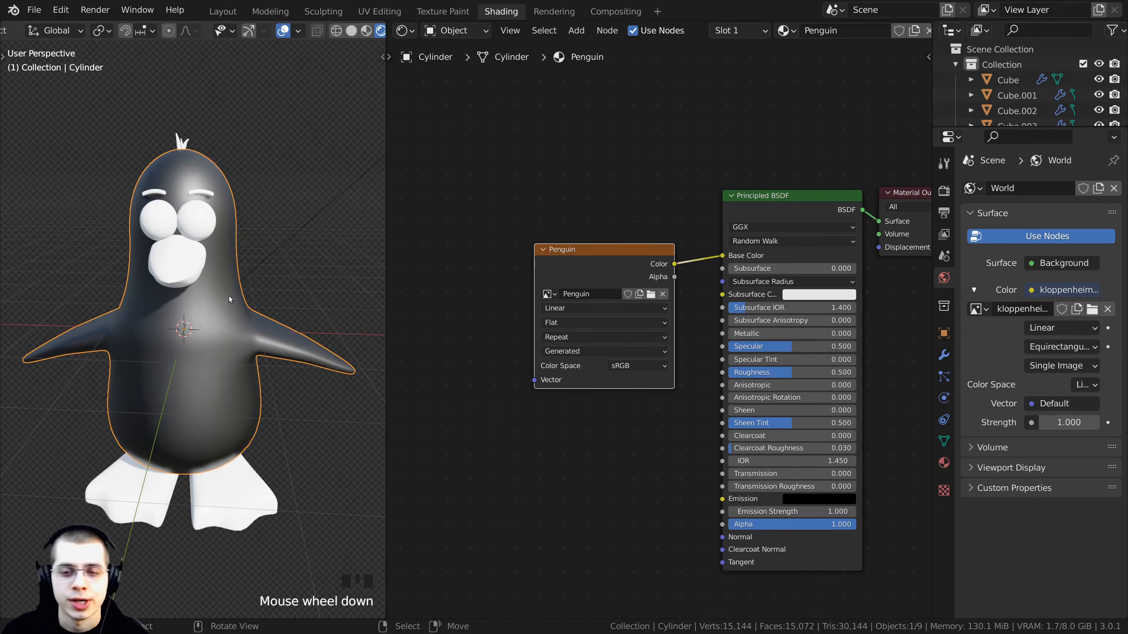
key(Tab)
middle_drag(235, 298, 264, 204)
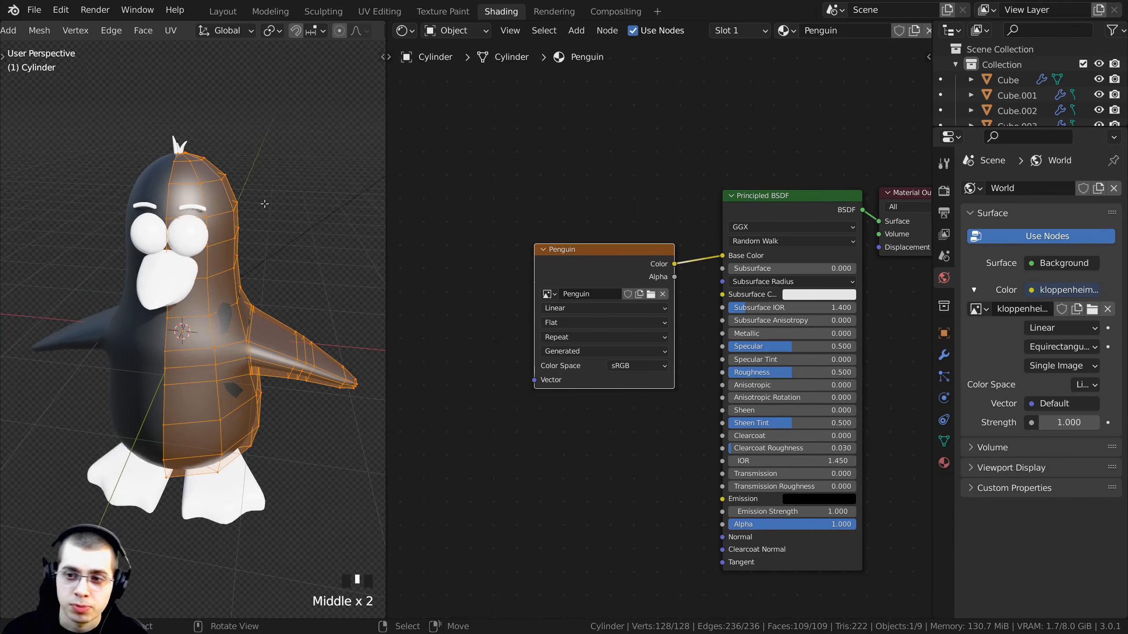
key(Tab)
key(g)
right_click(211, 271)
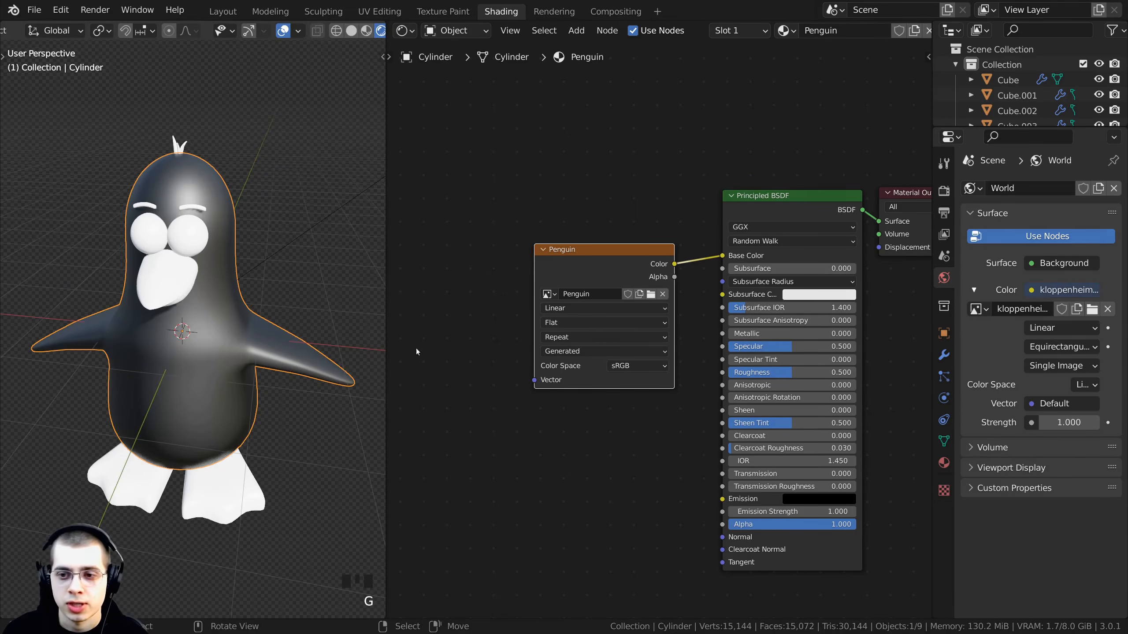
- Apply the Mirror modifier on the penguin body in the modifier properties
click(949, 356)
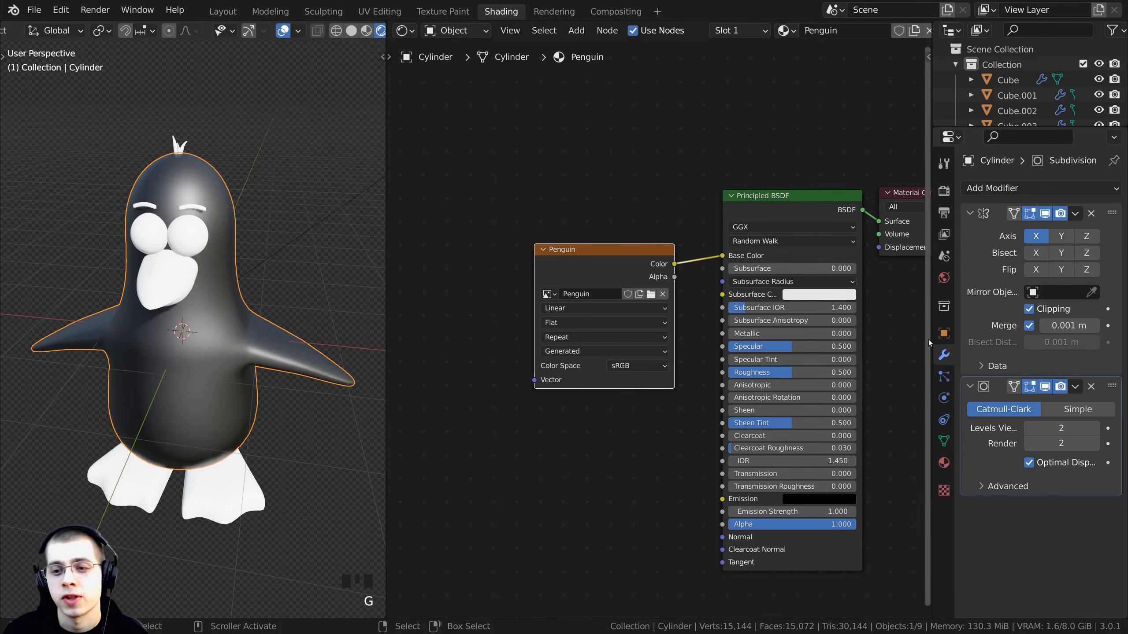
drag(930, 336, 811, 336)
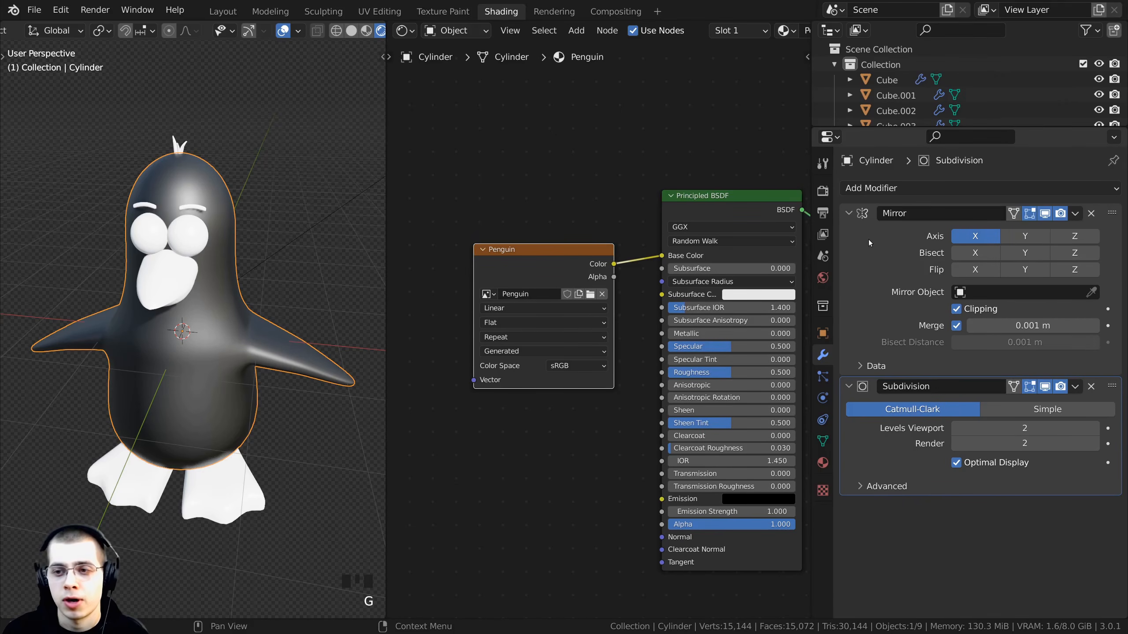
click(1076, 214)
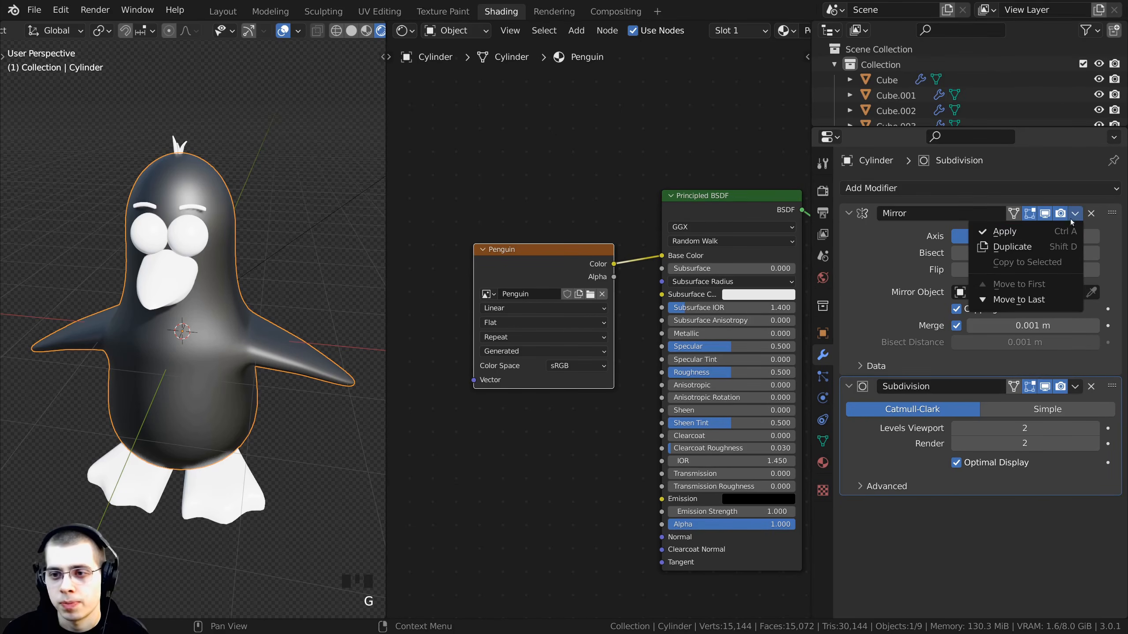
click(1001, 236)
- Examine the mirrored penguin mesh in Edit Mode, orbiting around it and selecting all geometry
shift+middle_drag(378, 277, 287, 161)
key(Tab)
right_click(167, 342)
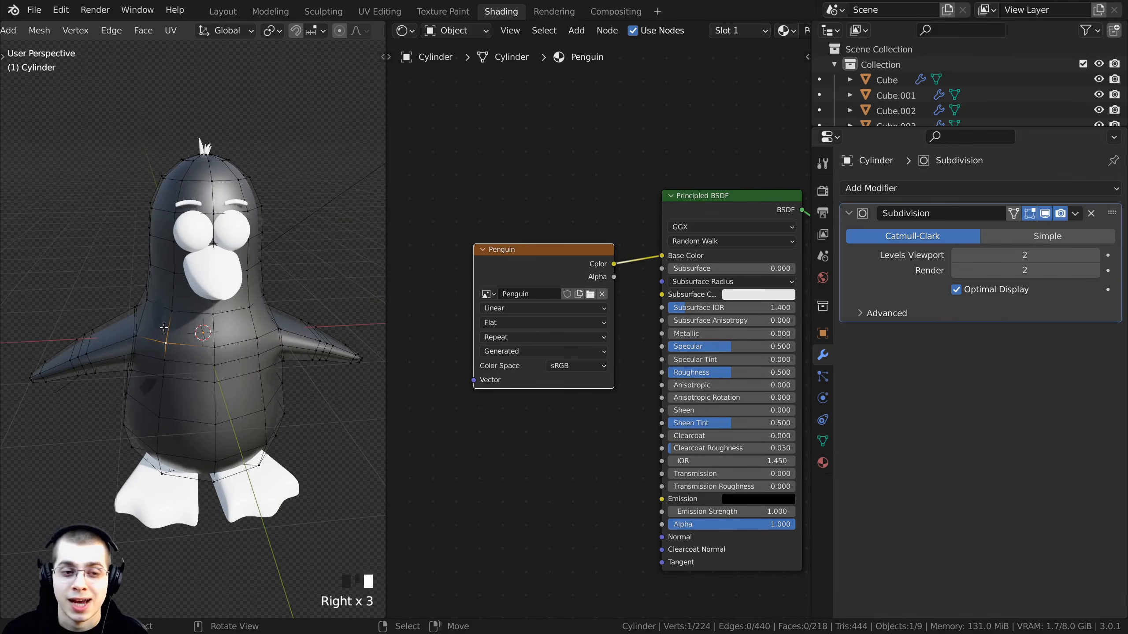
key(a)
key(a)
key(a)
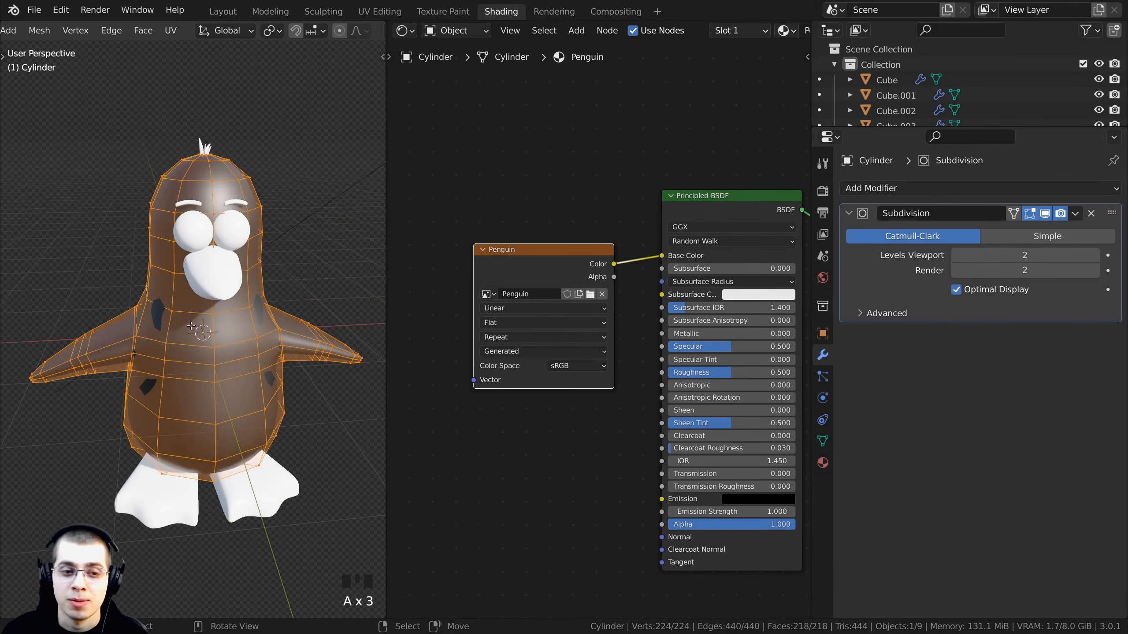
right_click(259, 336)
right_click(169, 341)
right_click(279, 332)
key(Tab)
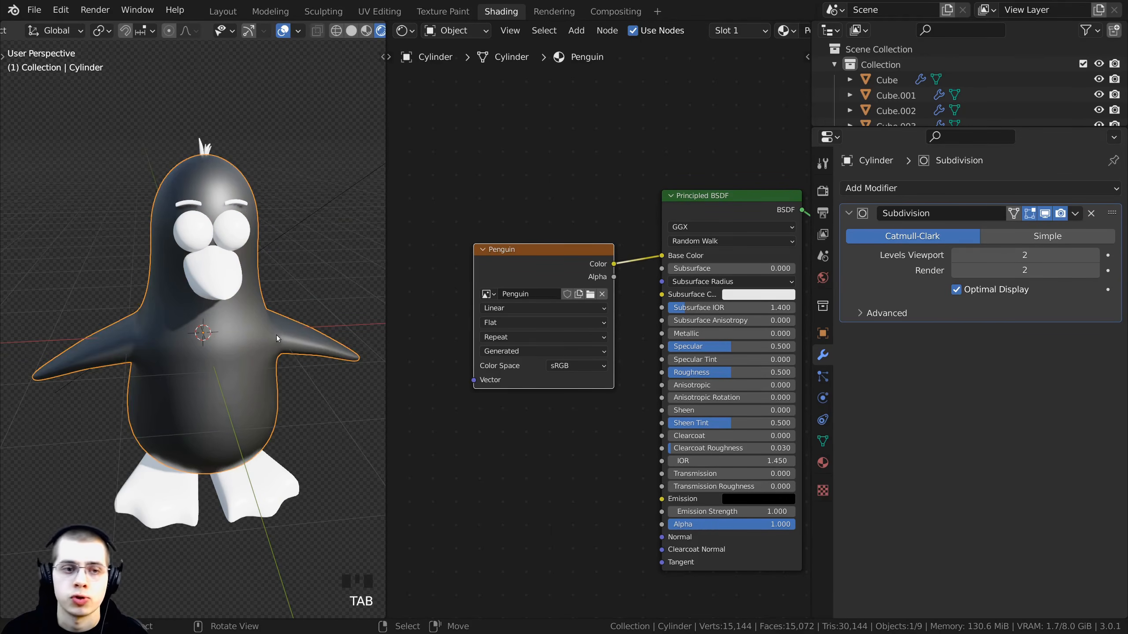
shift+middle_drag(276, 335, 164, 323)
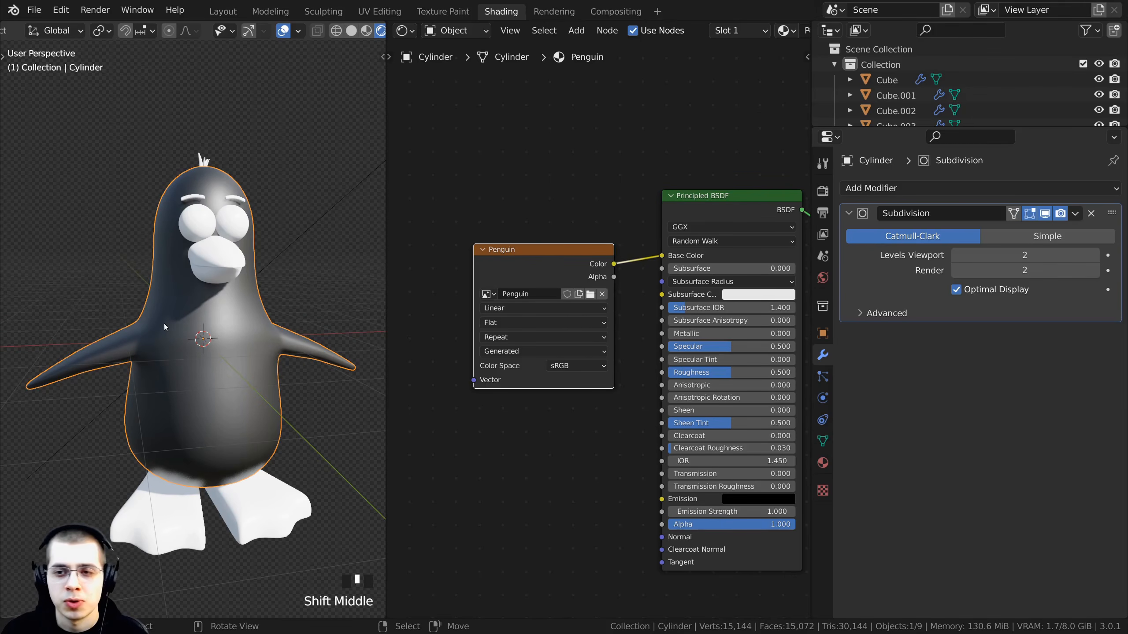
middle_drag(163, 324, 148, 323)
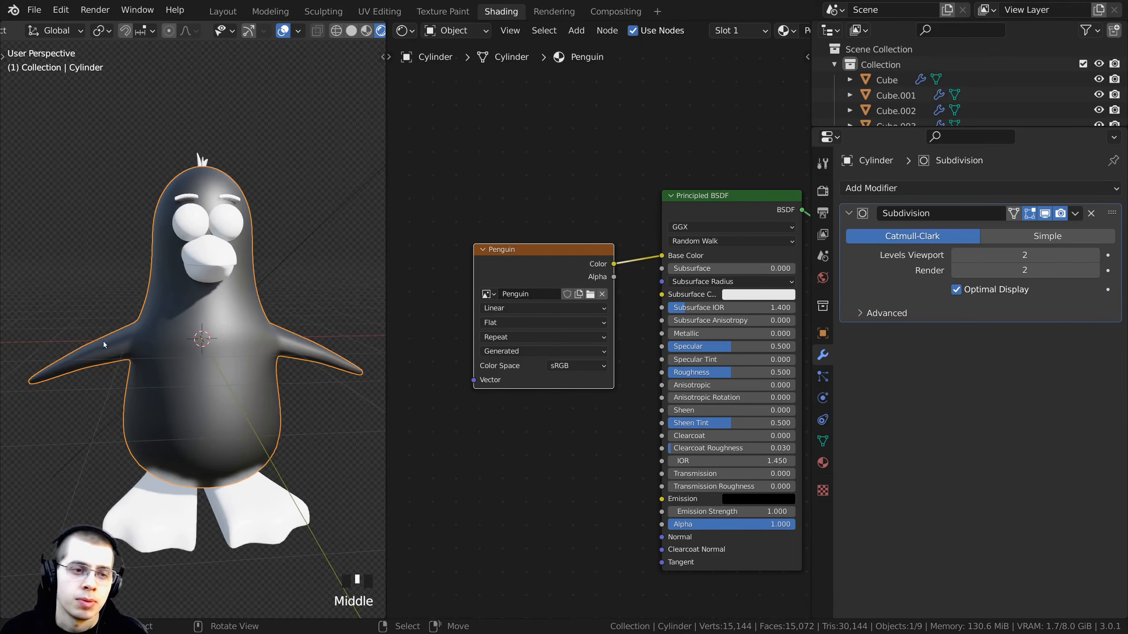
key(Tab)
right_click(129, 334)
key(g)
right_click(110, 317)
scroll(283, 354, down, 2)
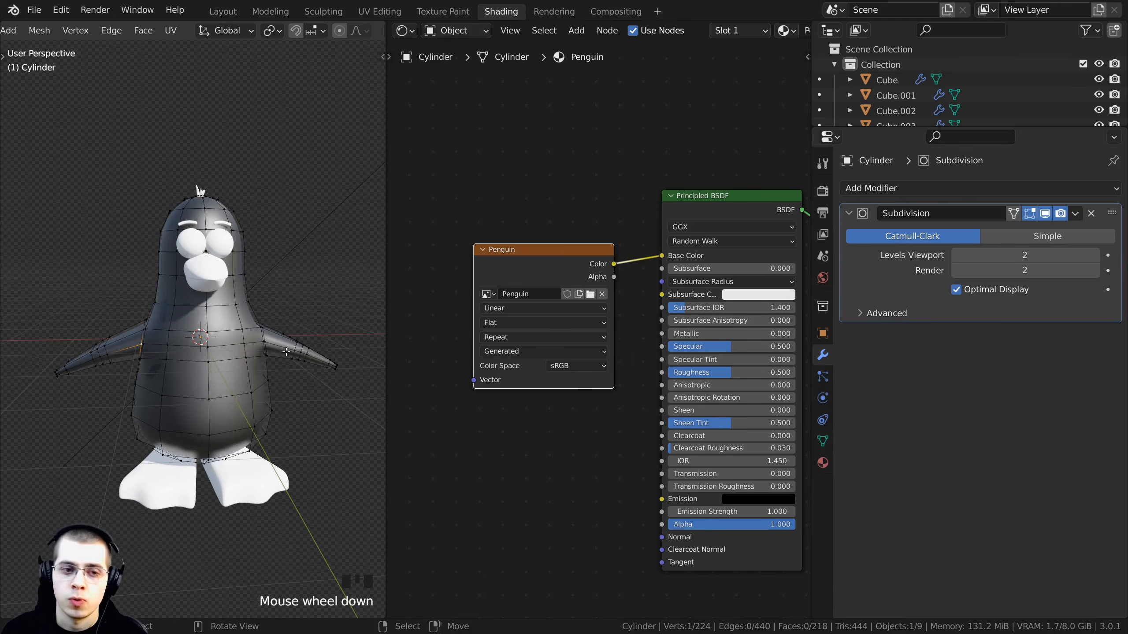
right_click(289, 354)
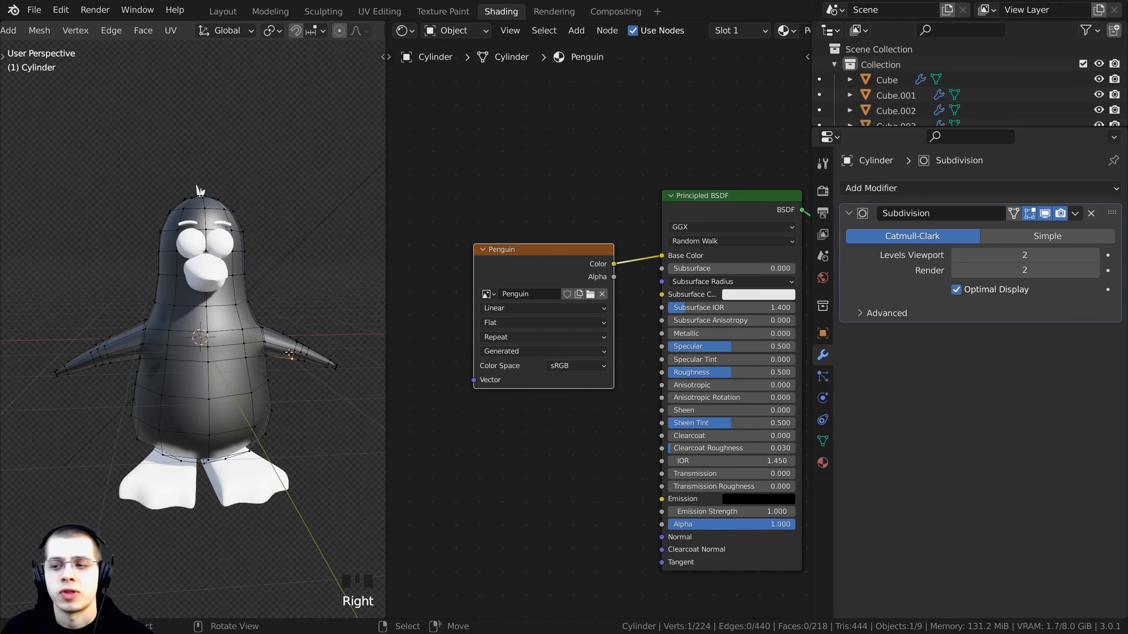
key(a)
key(a)
key(a)
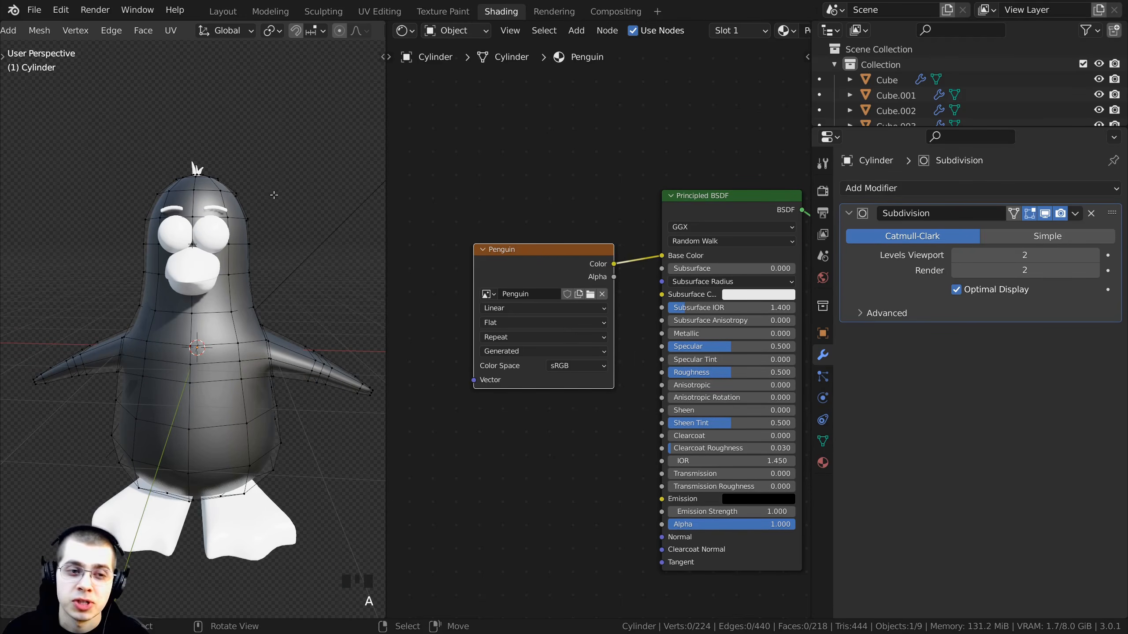
key(Tab)
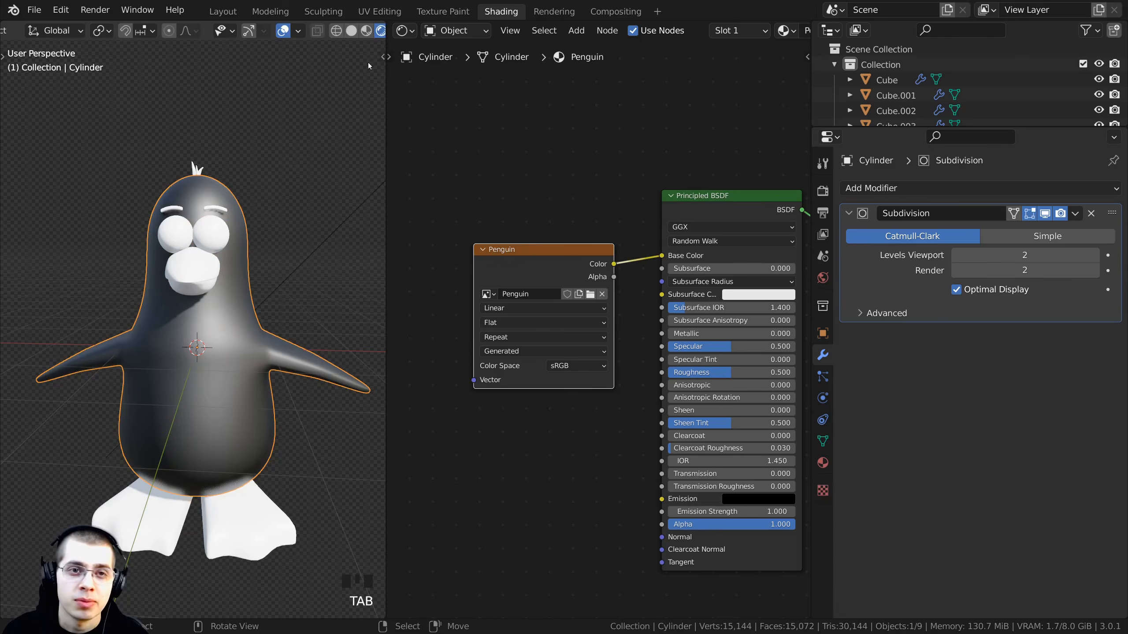
- Switch to the UV Editing workspace to view the penguin's UV layout over the Penguin image
click(376, 17)
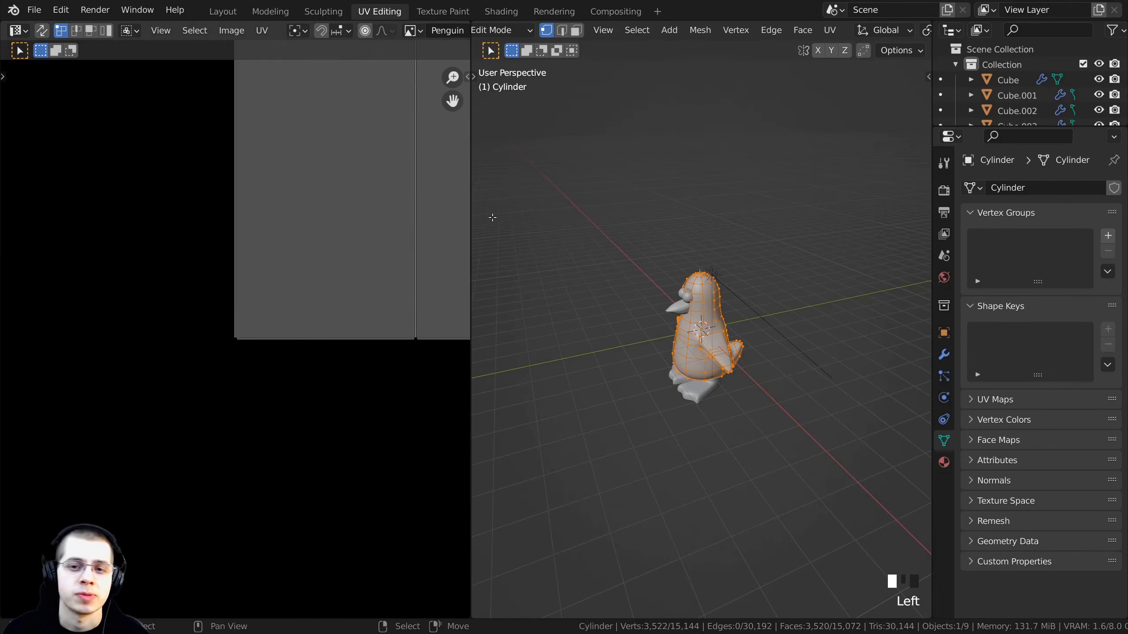
middle_drag(491, 217, 725, 184)
scroll(725, 184, up, 3)
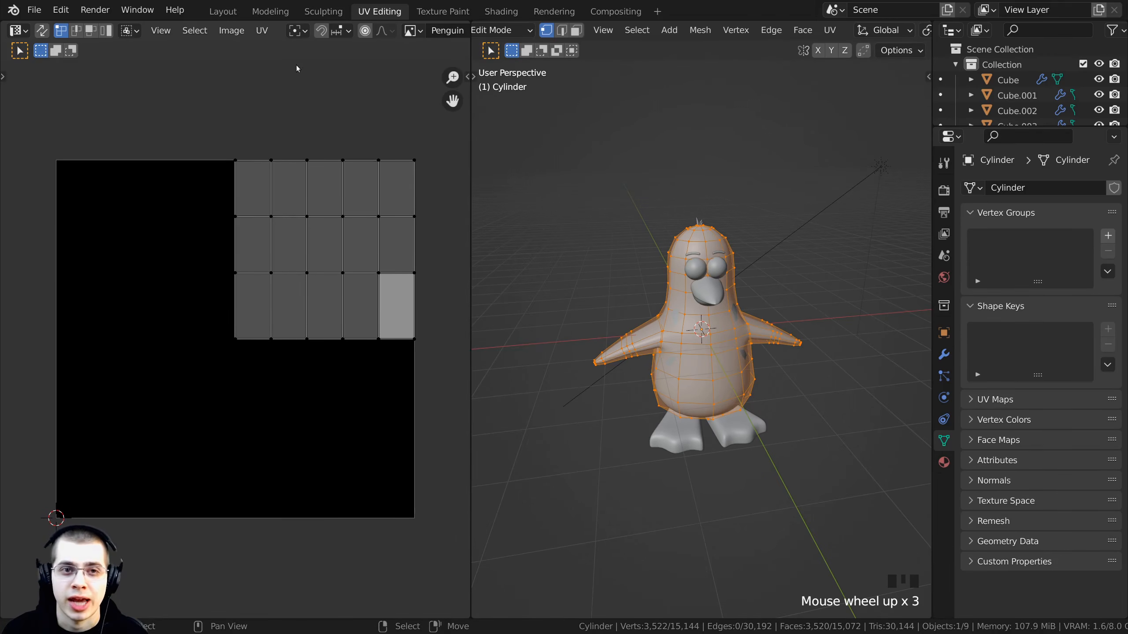
scroll(301, 32, down, 2)
scroll(302, 32, down, 5)
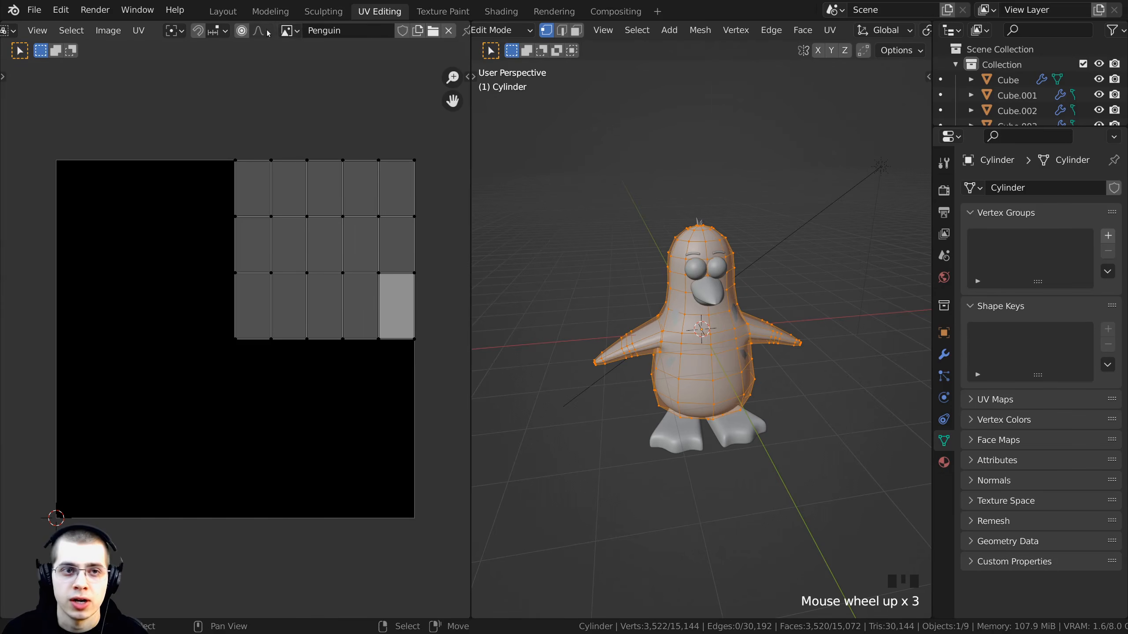
click(290, 31)
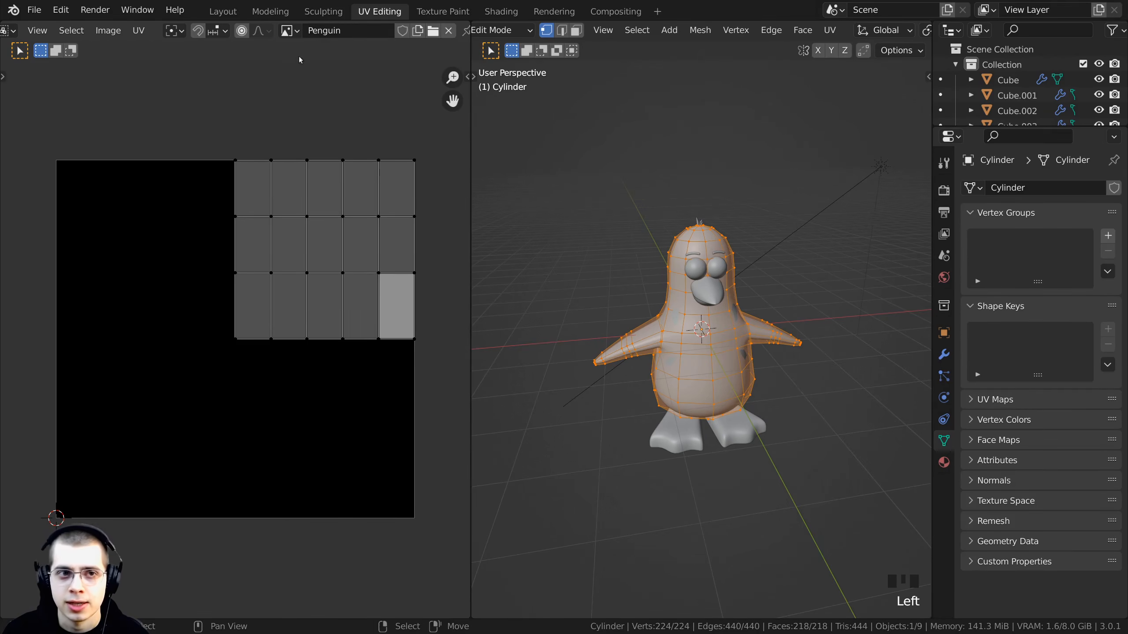
- Reselect the Penguin image in the UV editor and inspect the penguin body from different angles
click(288, 31)
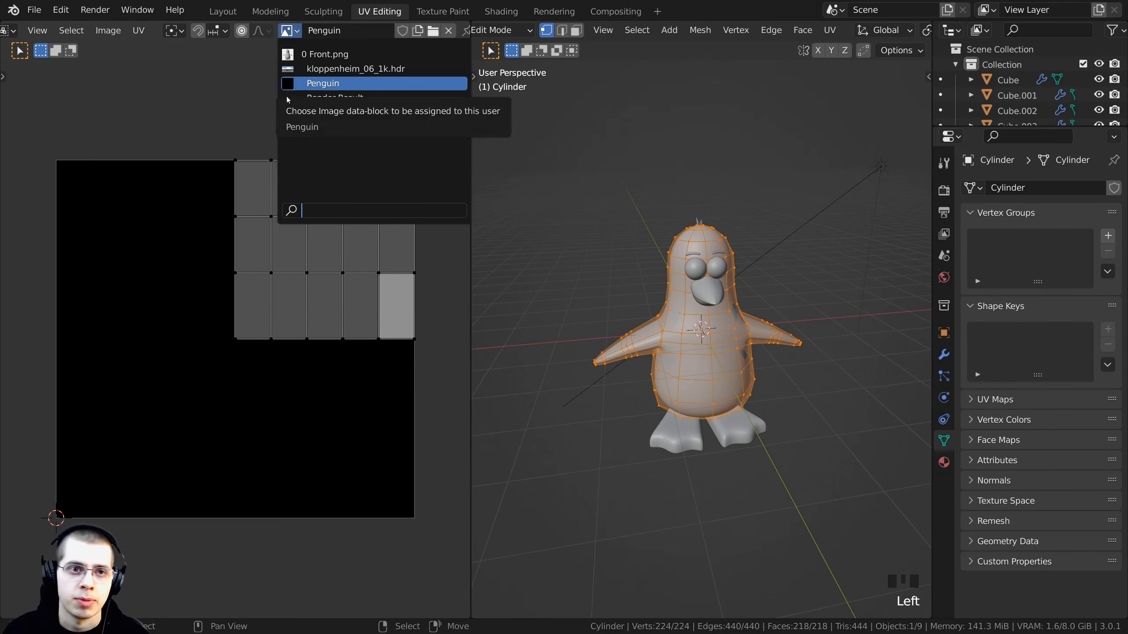
click(293, 83)
middle_drag(524, 351, 619, 302)
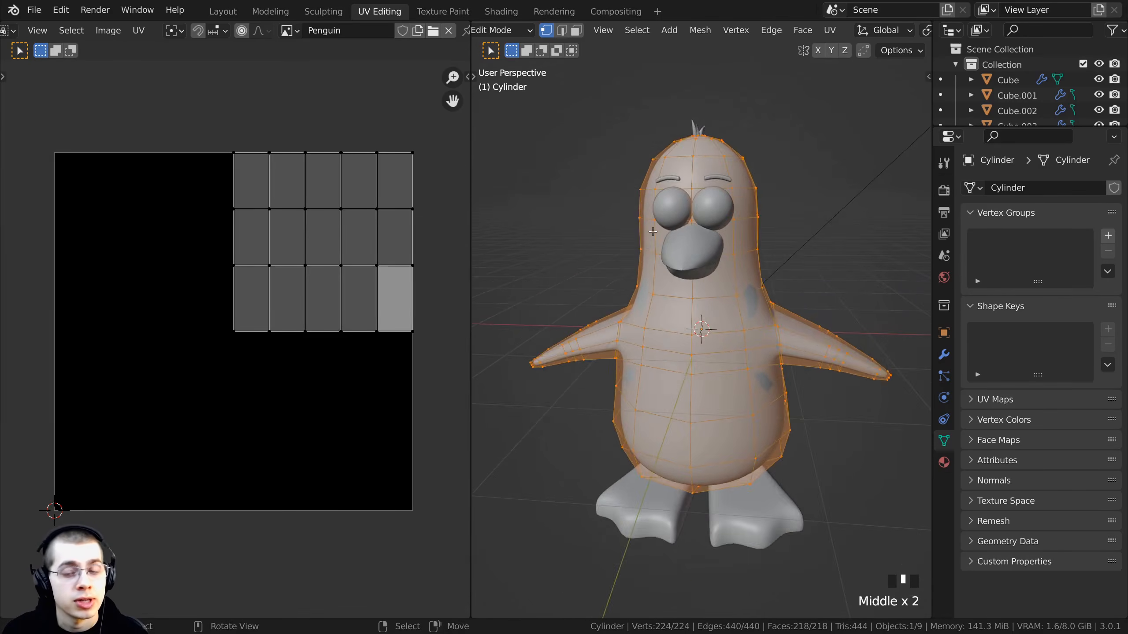
scroll(666, 284, up, 4)
middle_drag(733, 266, 772, 198)
scroll(658, 310, down, 3)
middle_drag(657, 310, 716, 389)
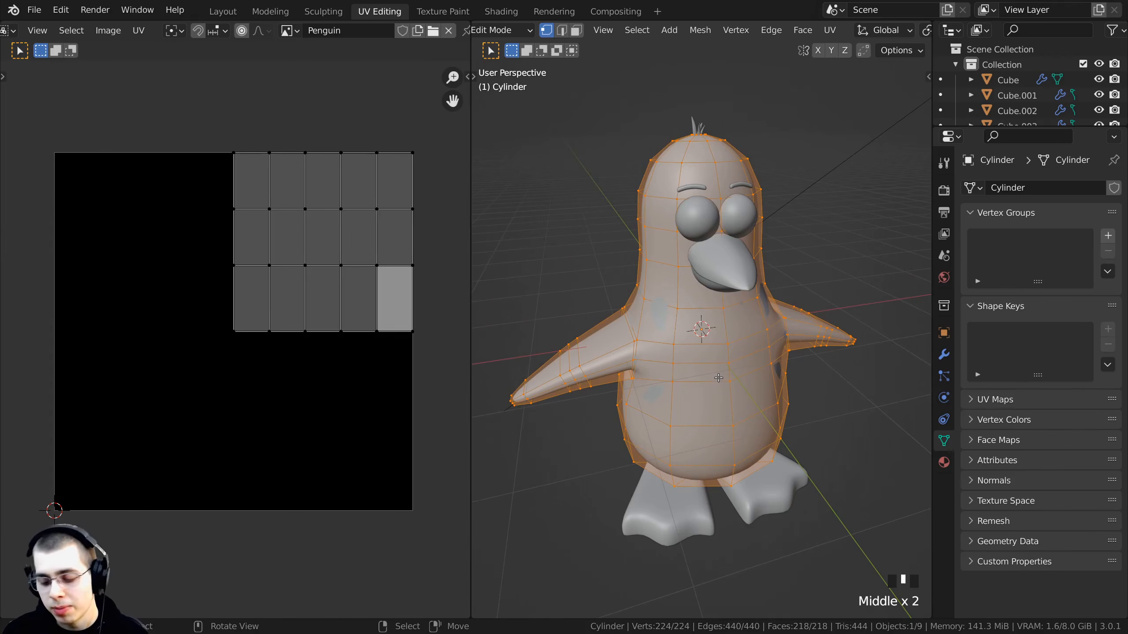
- Switch the viewport to front view, enable face select mode and deselect all geometry
key(KP_1)
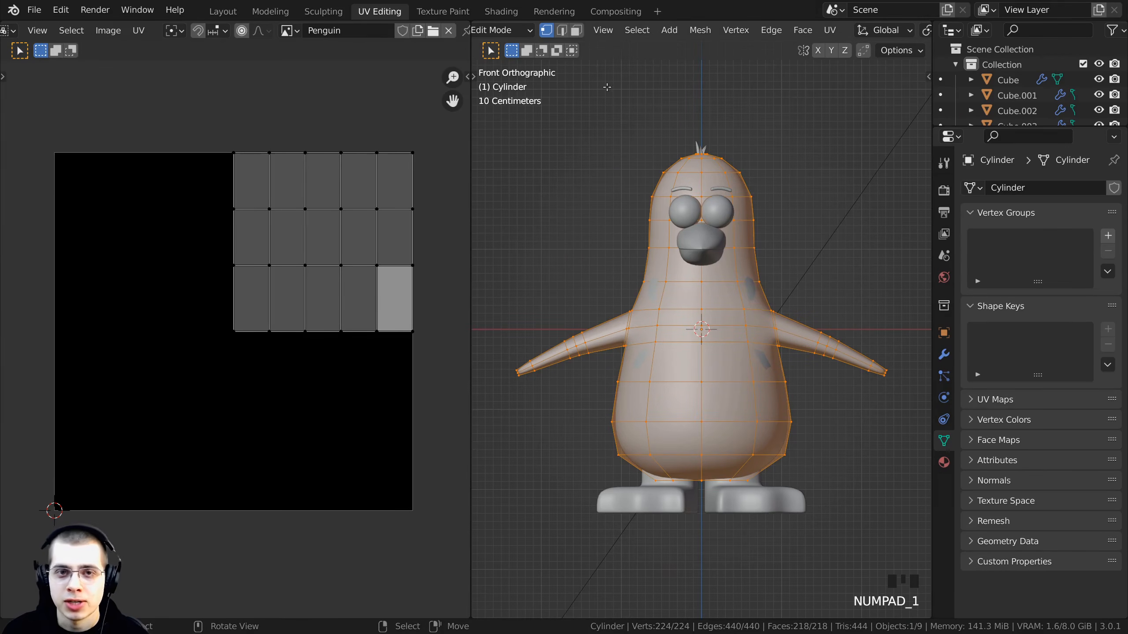
key(3)
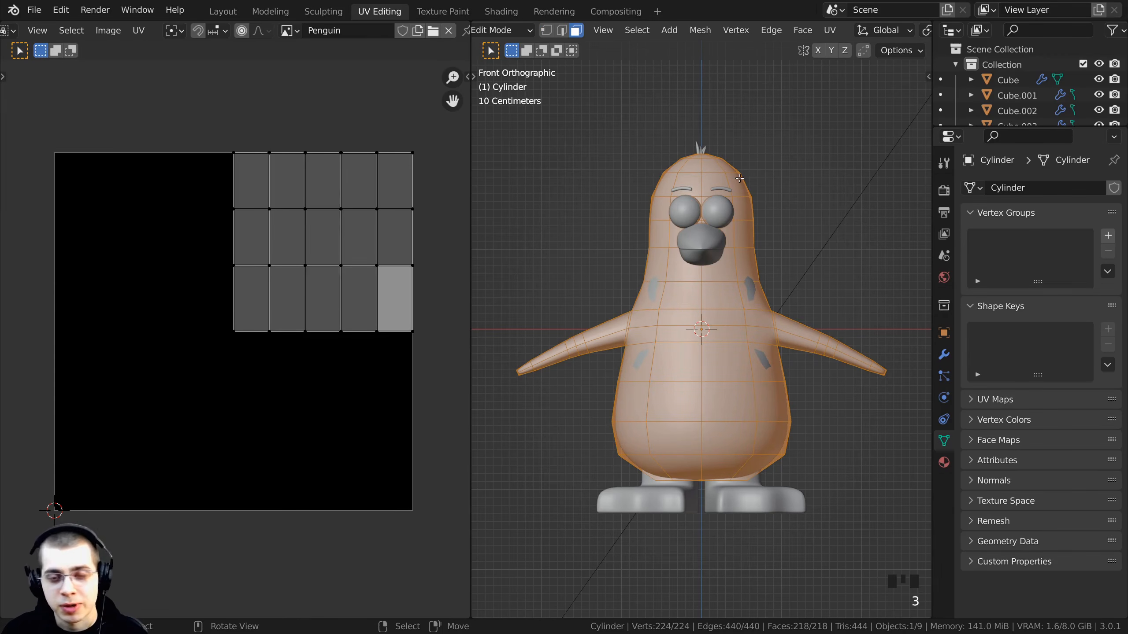
key(a)
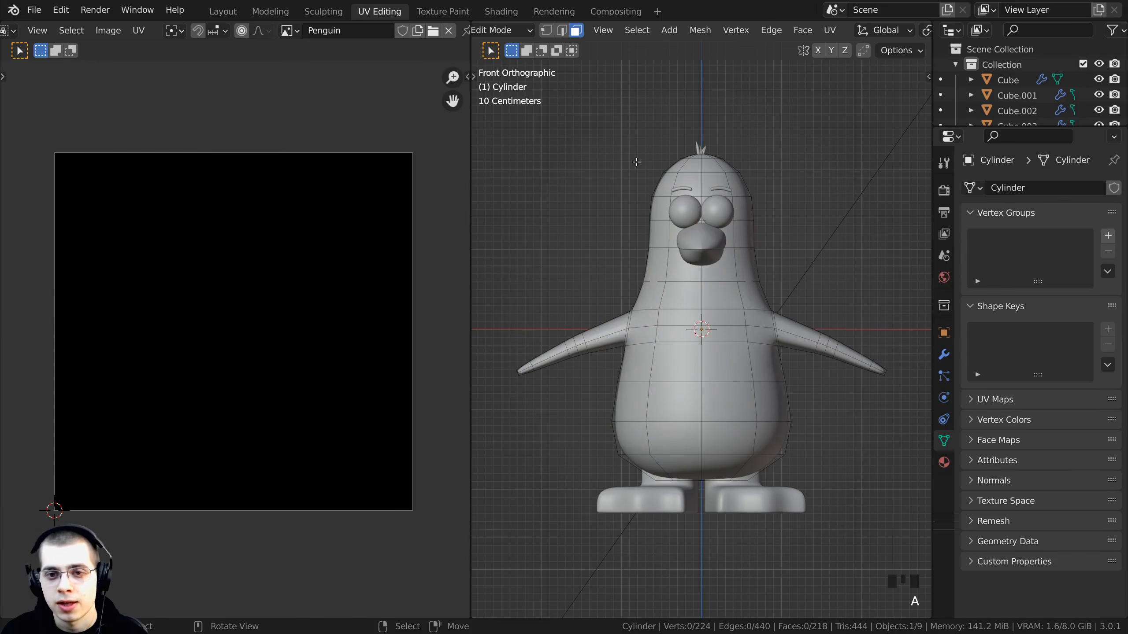
- Examine the penguin body mesh from several angles, returning to the front view
scroll(654, 304, up, 3)
middle_drag(654, 306, 697, 329)
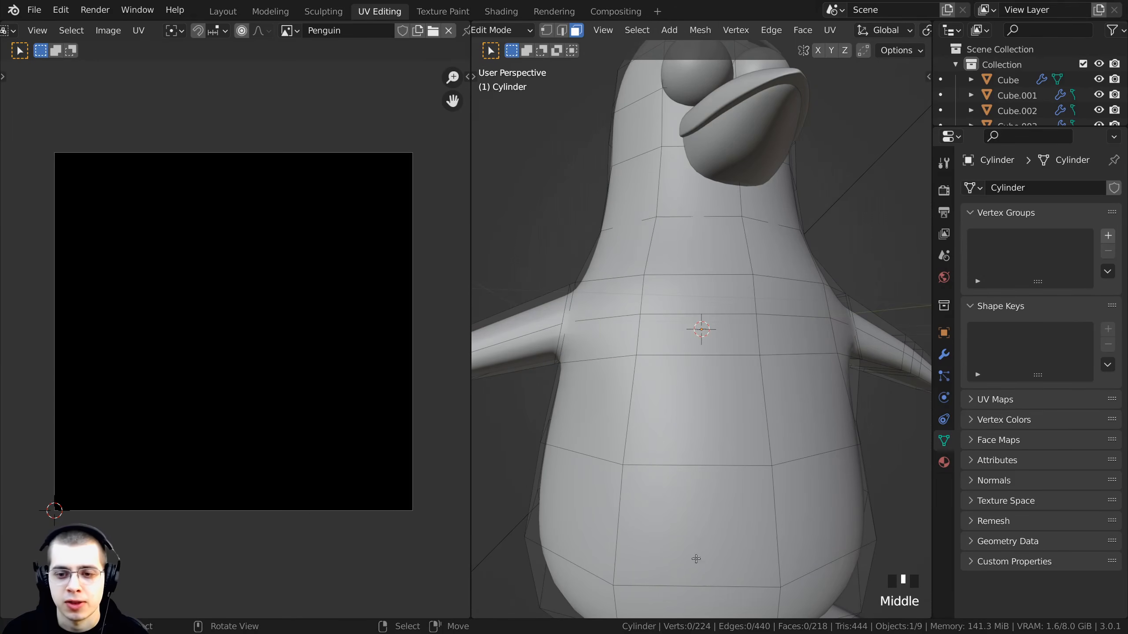
middle_drag(695, 559, 544, 342)
scroll(577, 320, down, 2)
middle_drag(644, 407, 799, 438)
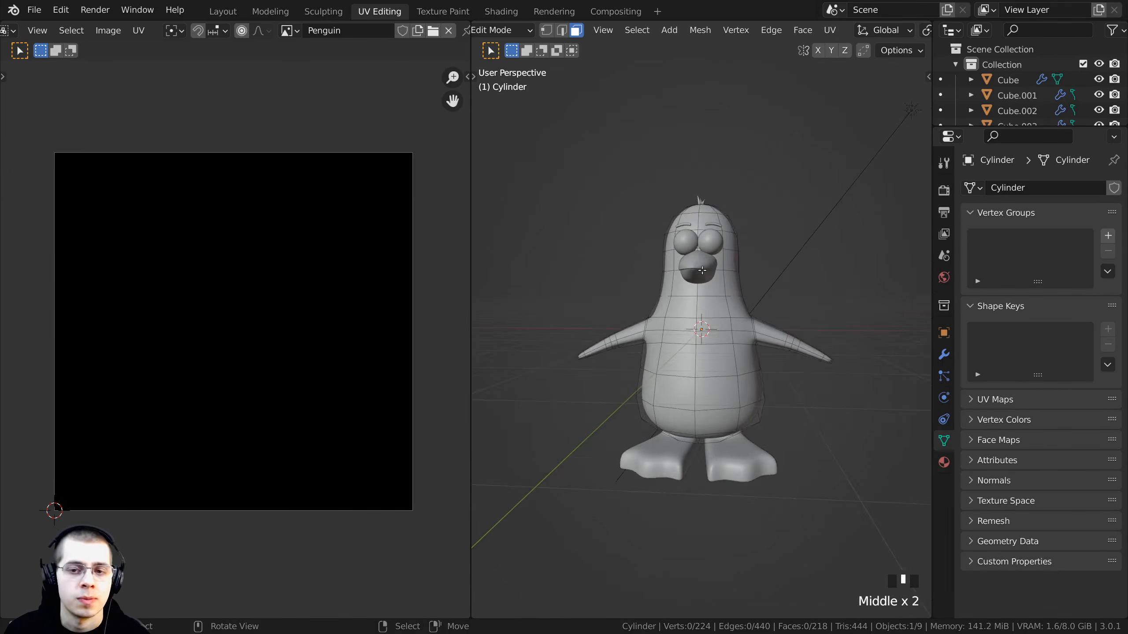
scroll(799, 438, up, 3)
middle_drag(757, 401, 688, 356)
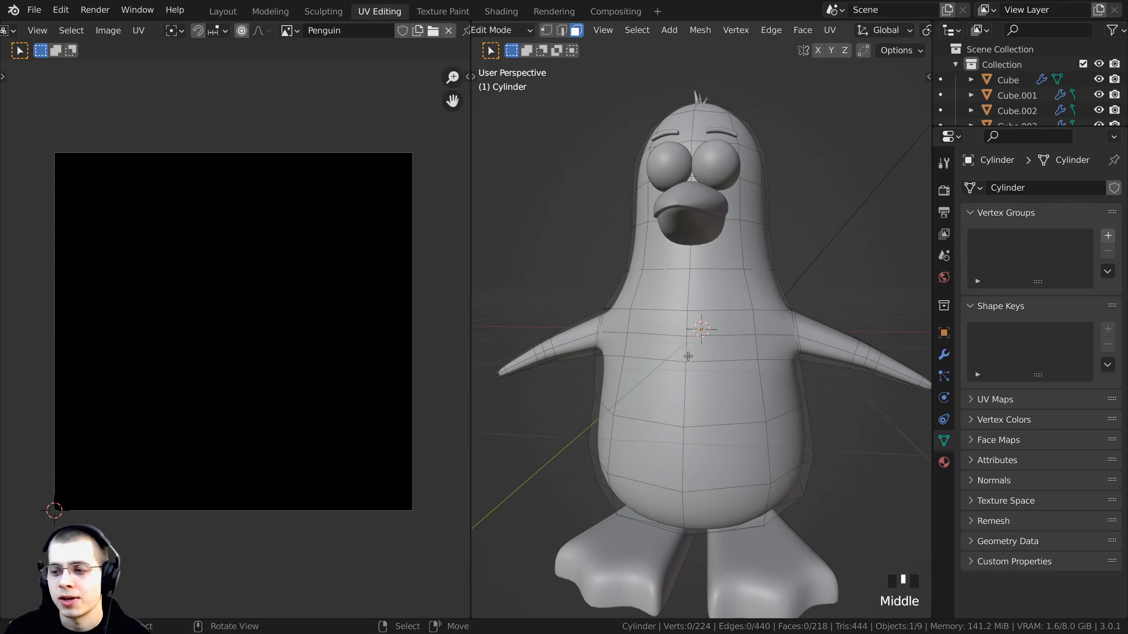
key(KP_1)
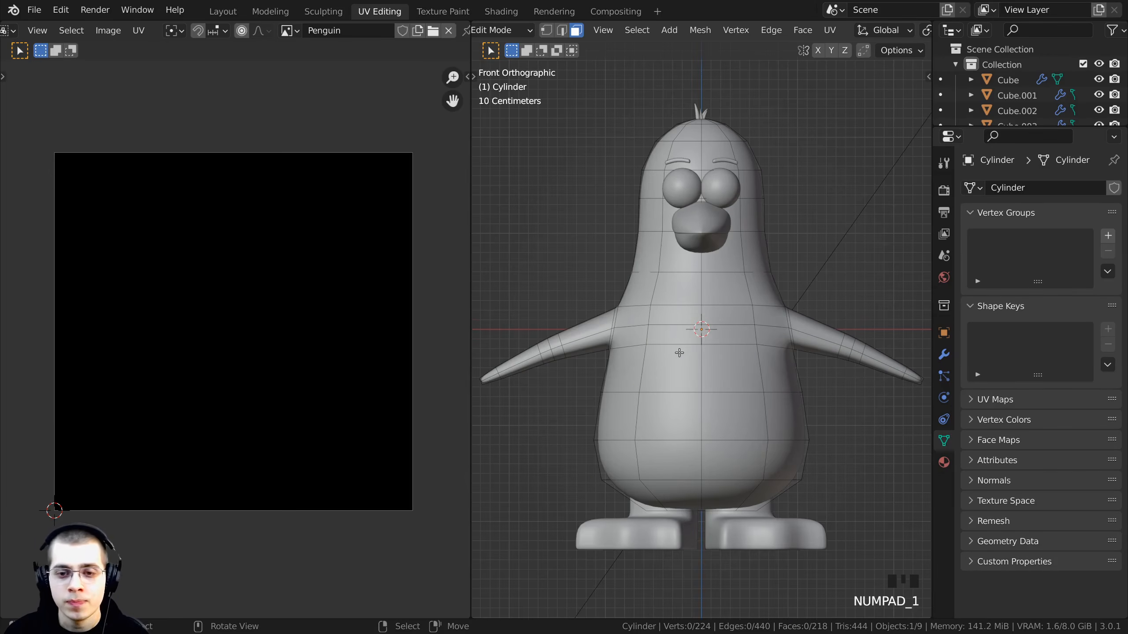
scroll(763, 288, down, 1)
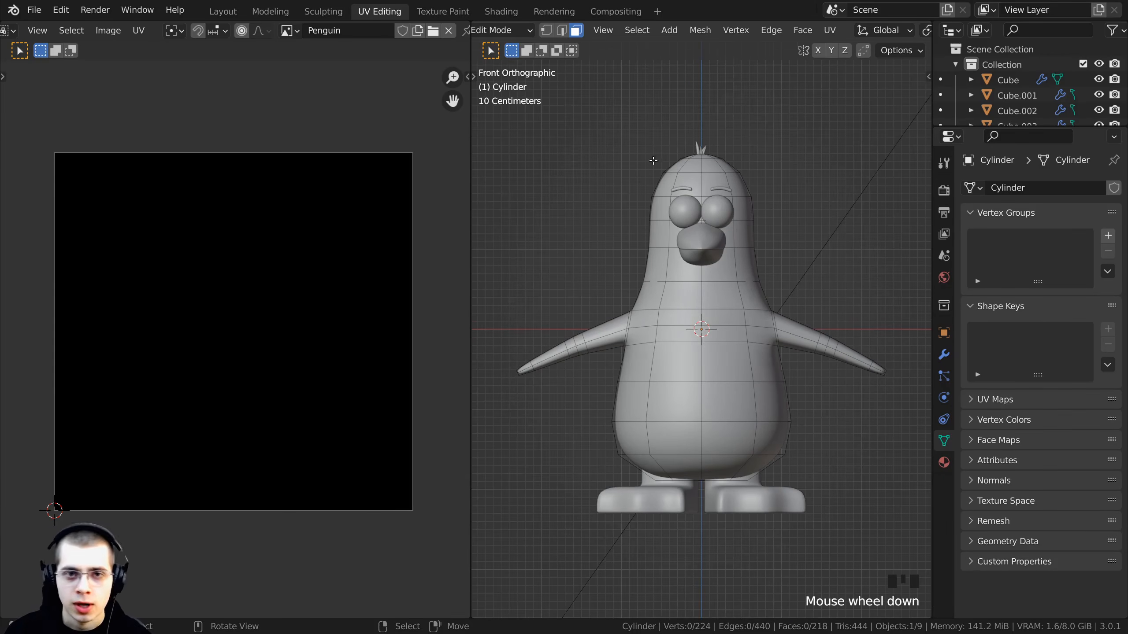
- Box-select the front-facing faces of the penguin body in front view
click(577, 32)
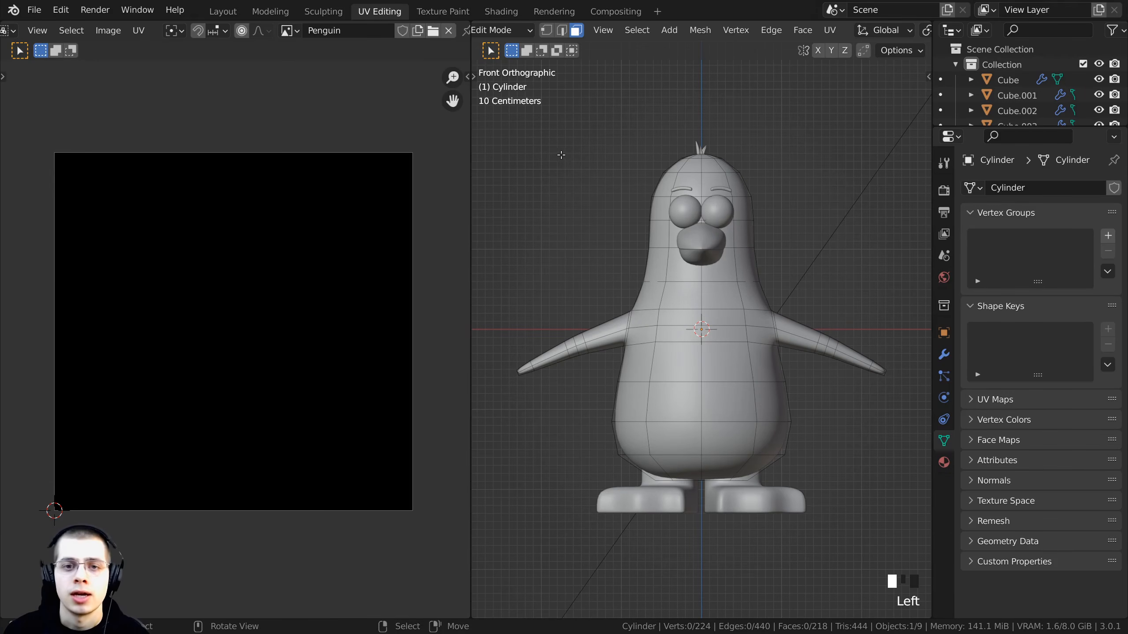
drag(484, 68, 916, 544)
middle_drag(611, 369, 663, 399)
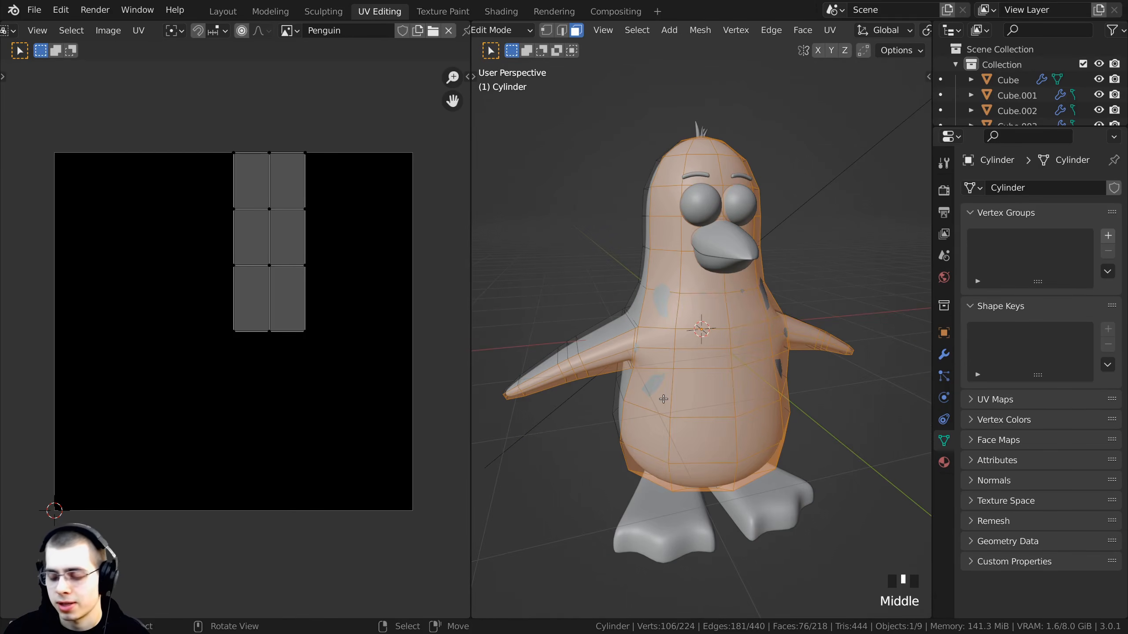
key(KP_1)
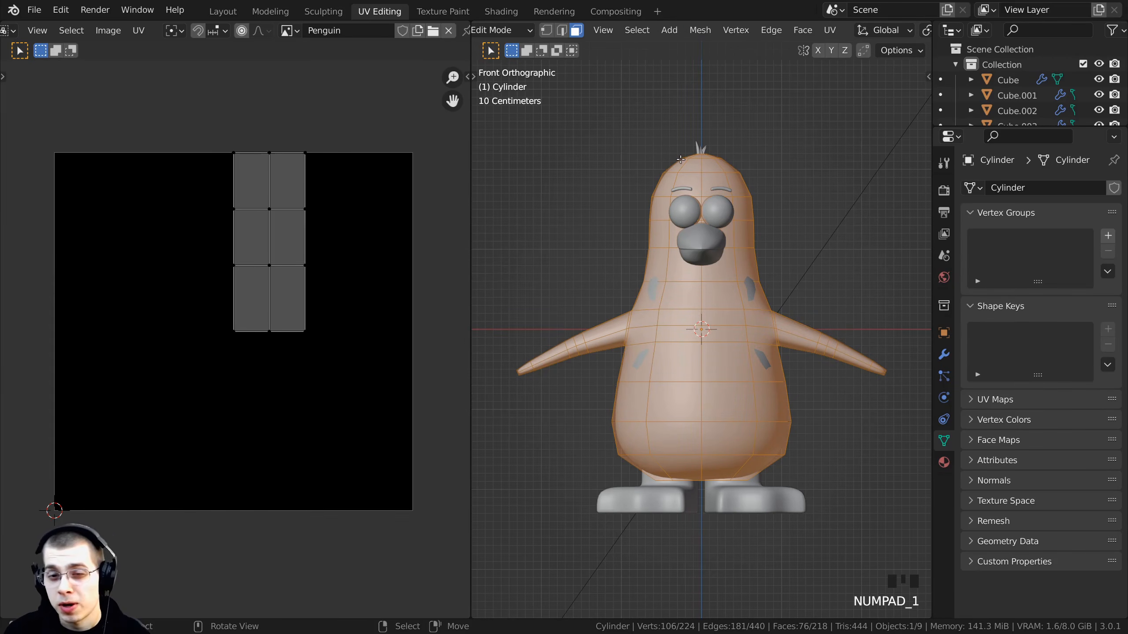
- UV-map the selected faces with Project from View and frame the result in the UV editor
key(u)
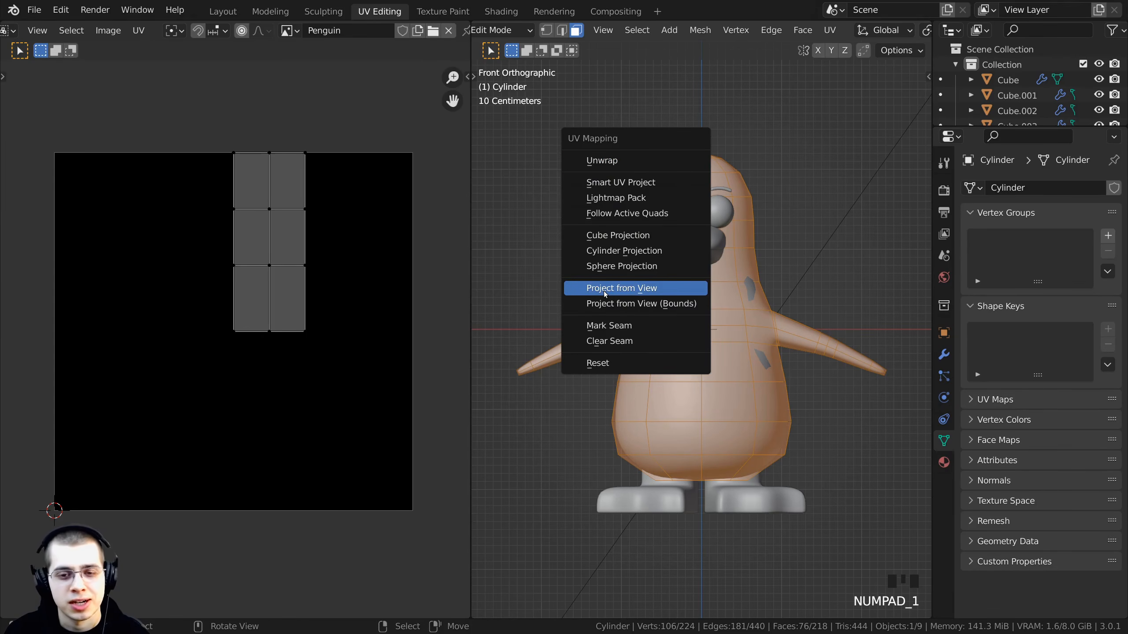
click(624, 288)
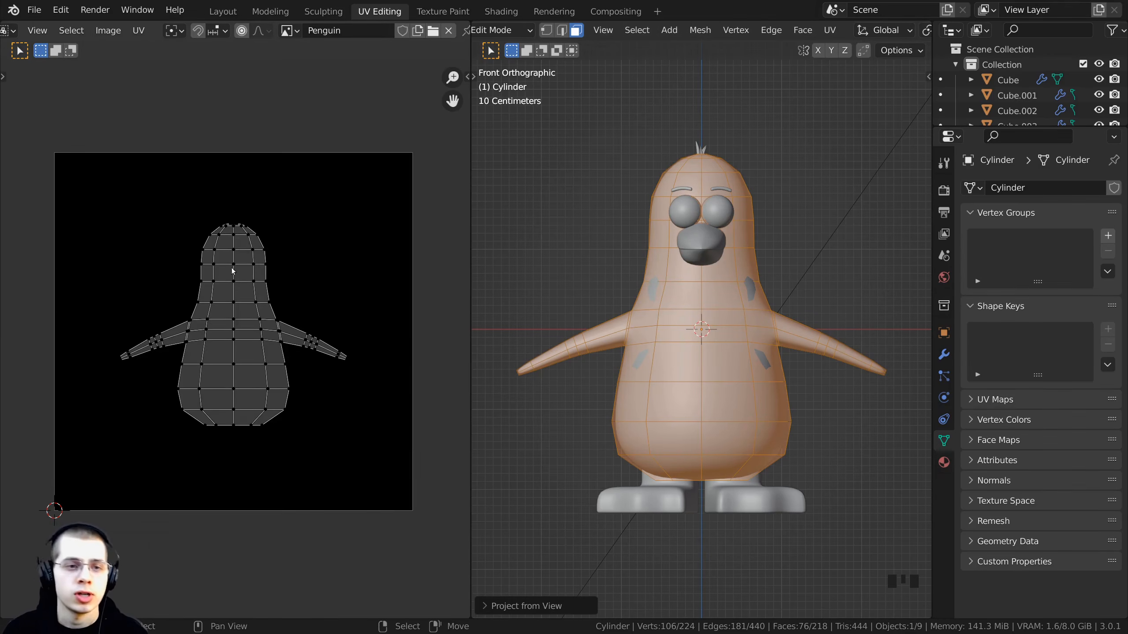
scroll(215, 171, up, 2)
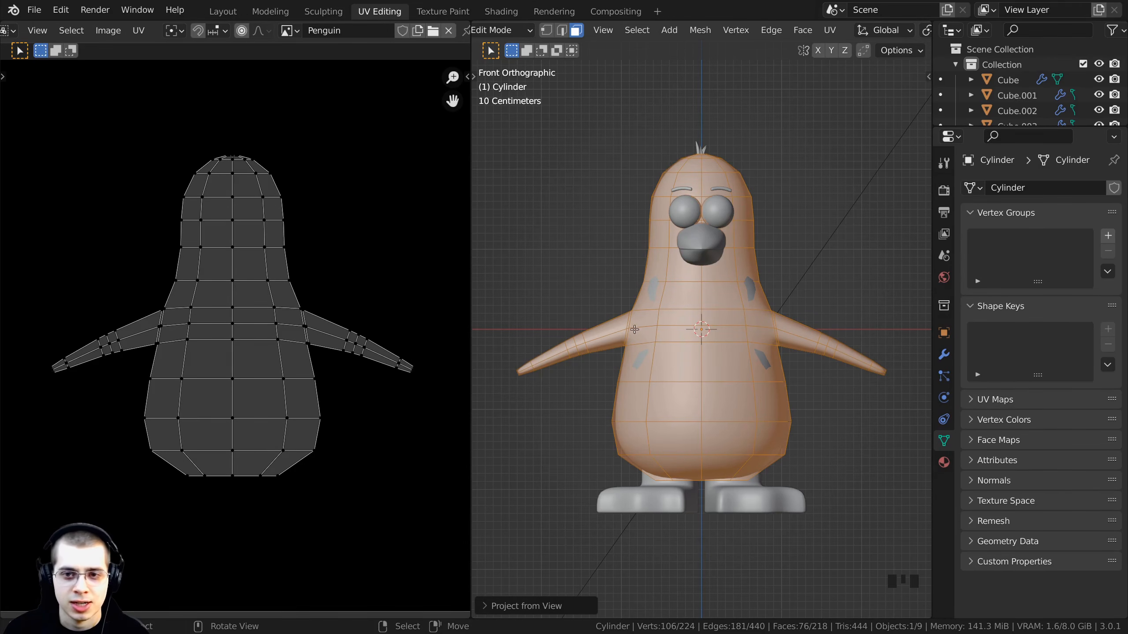
scroll(337, 289, down, 2)
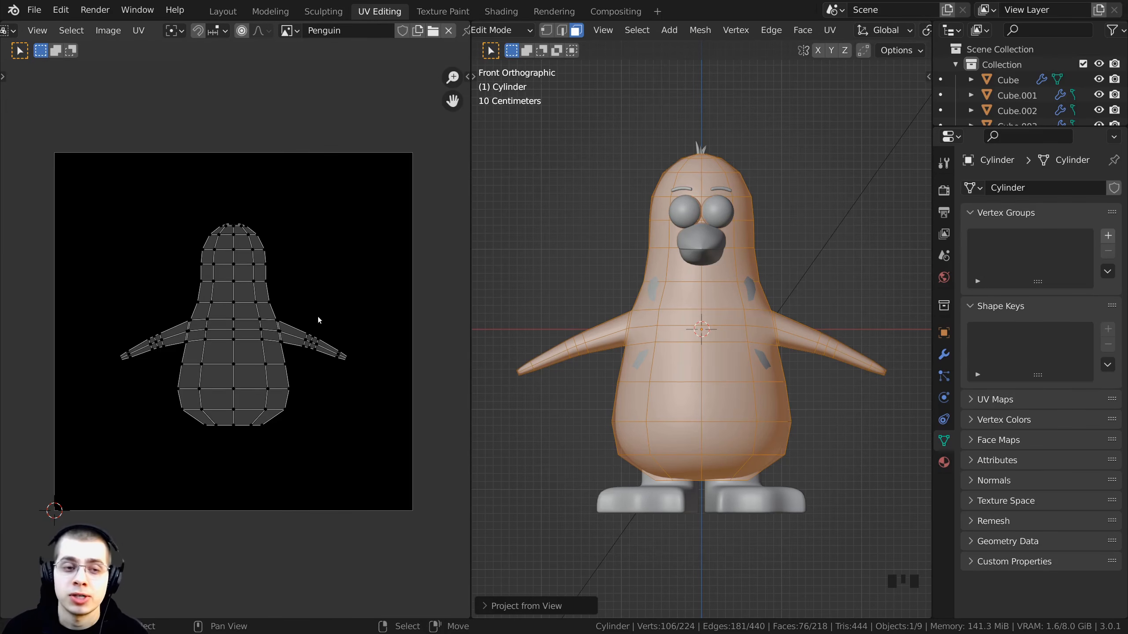
key(Home)
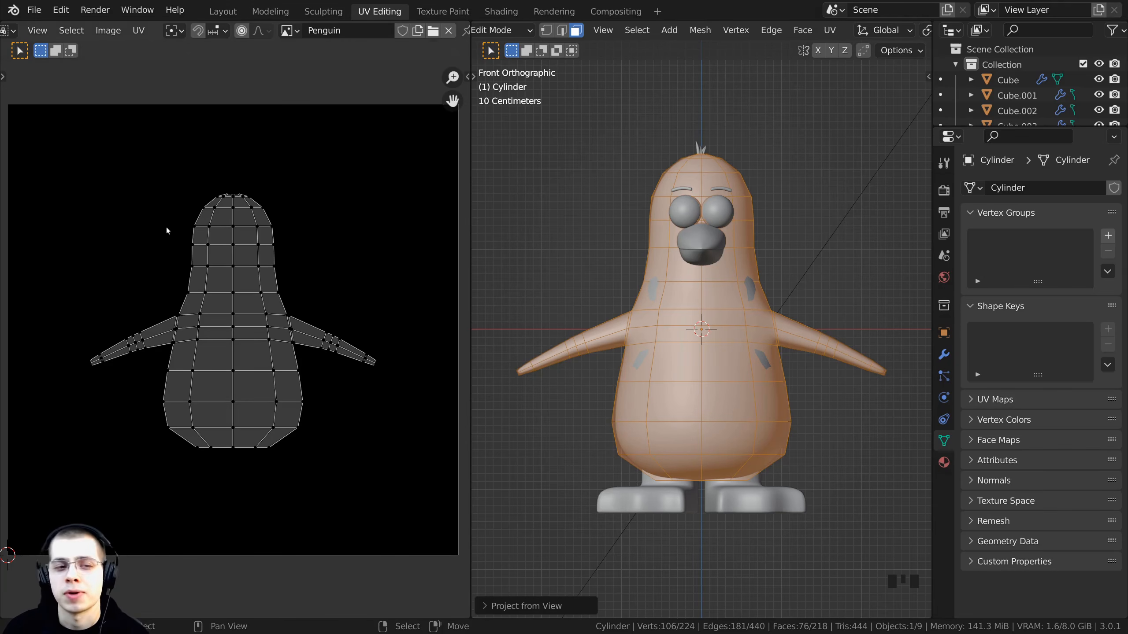
scroll(361, 369, down, 1)
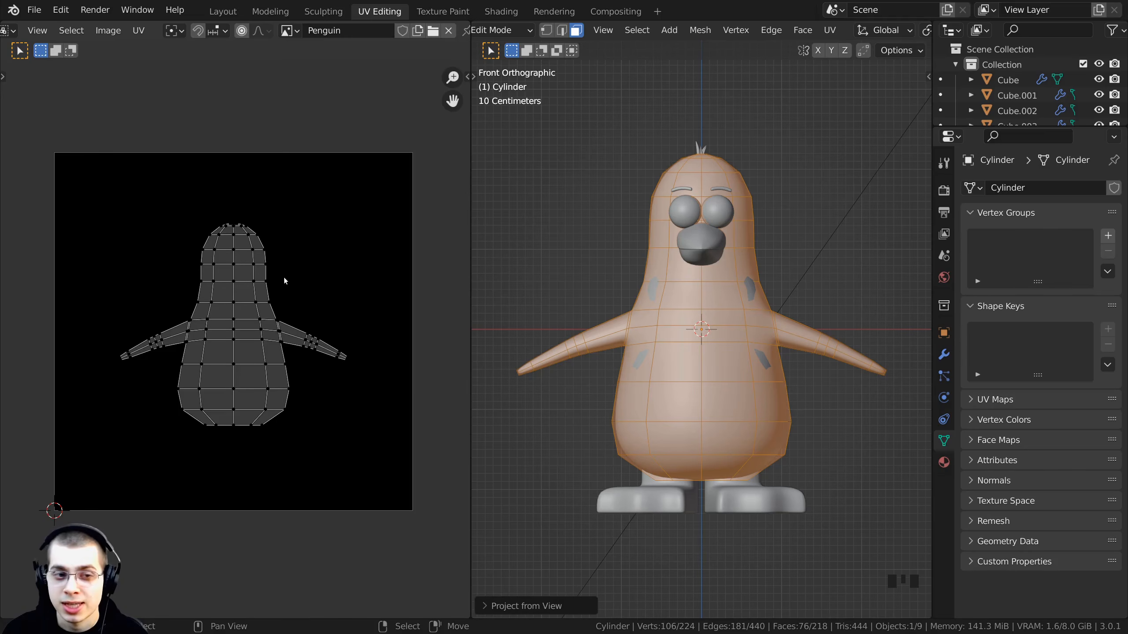
- Select all UVs and scale, rotate and move the island so it fills the Penguin image
key(a)
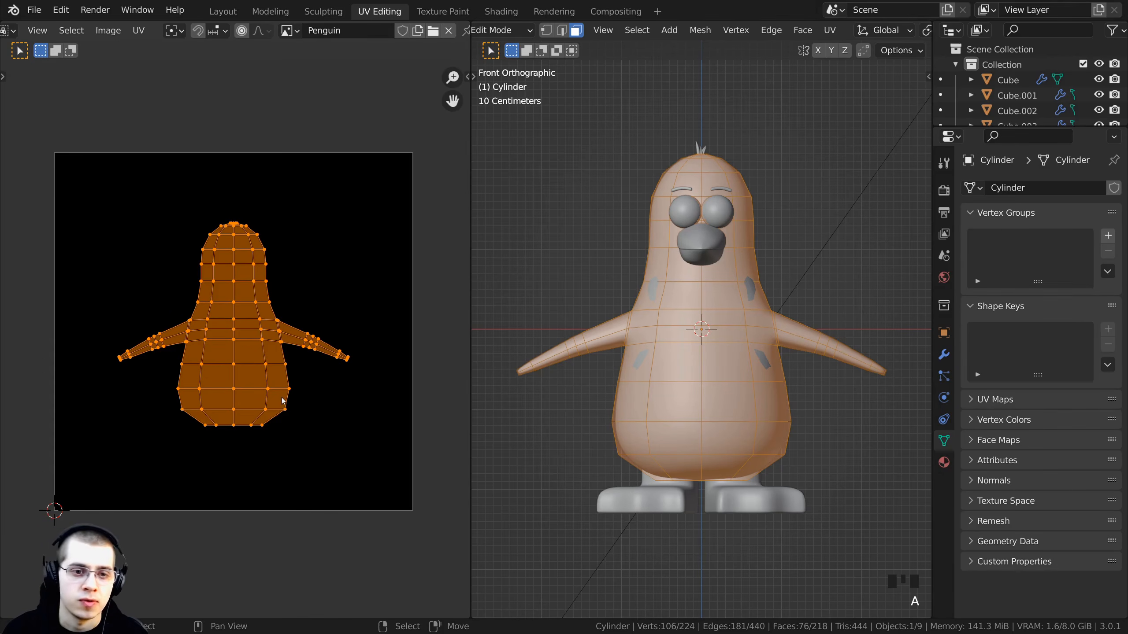
key(s)
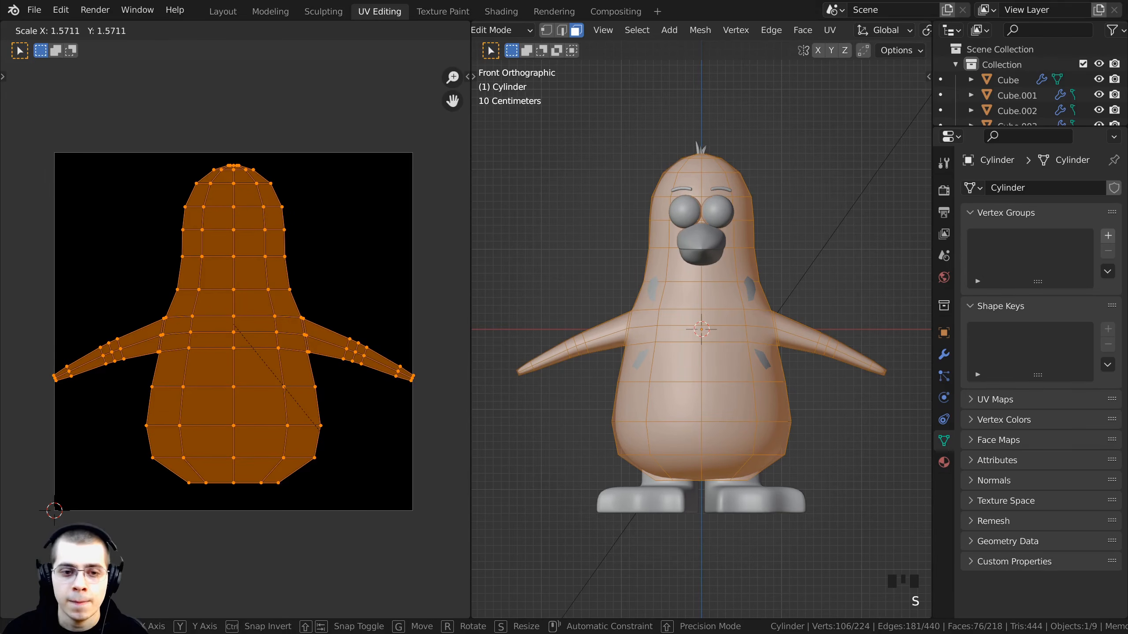
click(384, 478)
key(r)
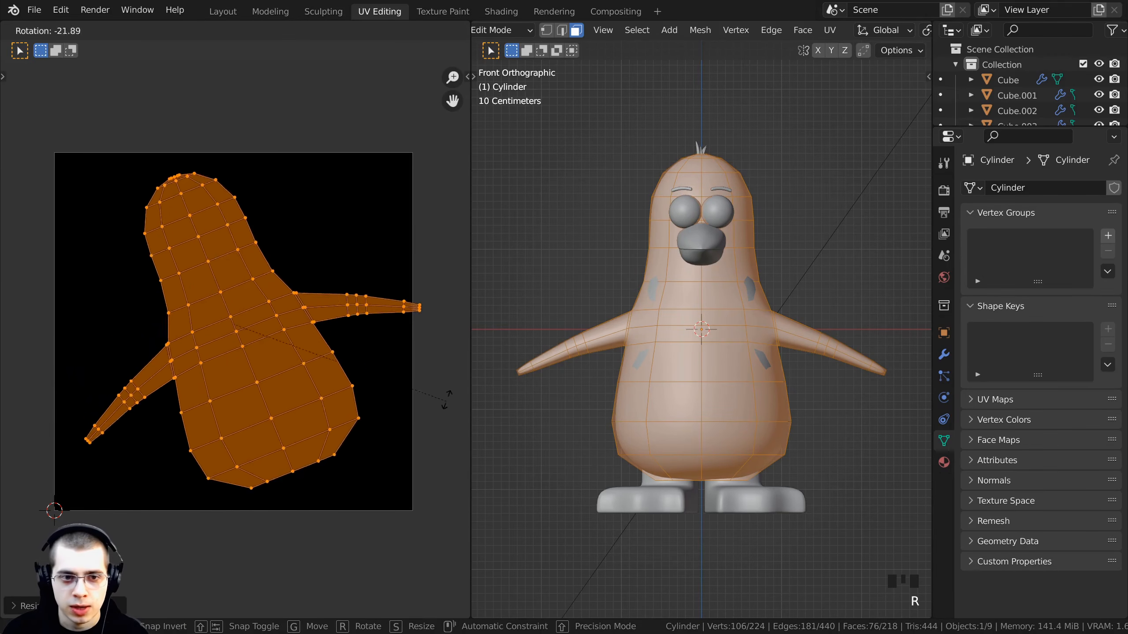
click(444, 321)
key(g)
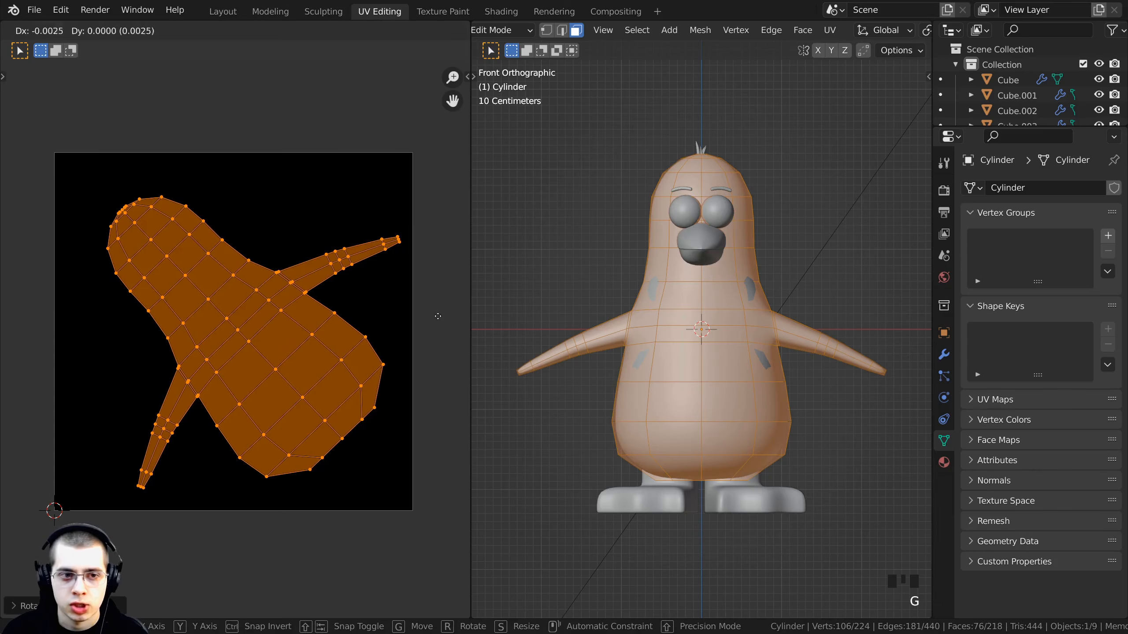
click(419, 314)
key(s)
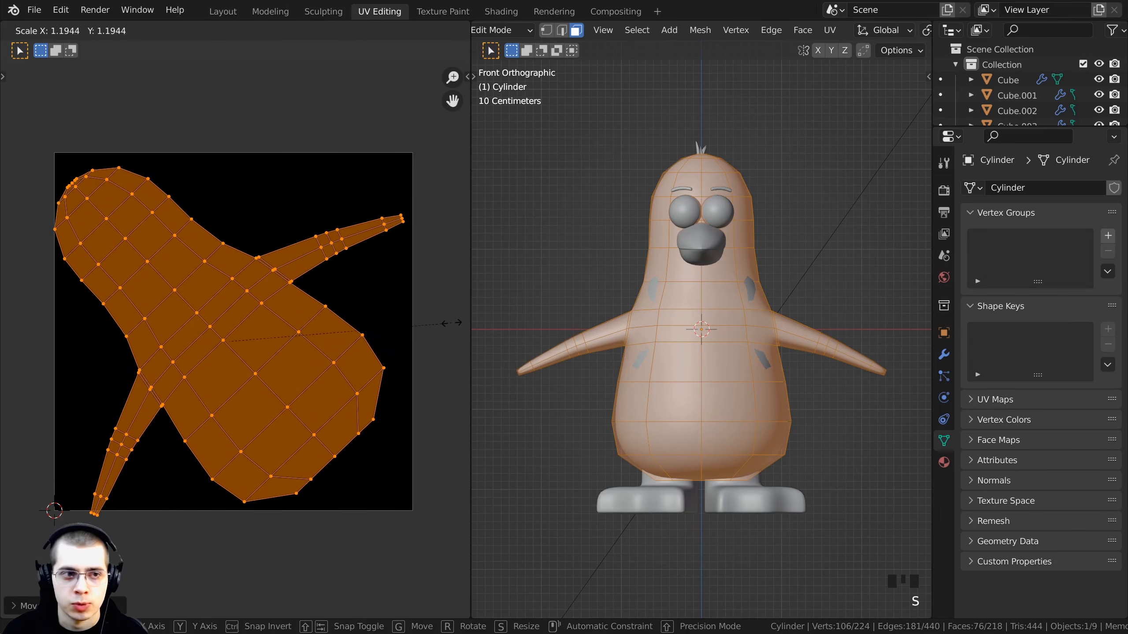
click(448, 318)
key(g)
click(455, 310)
key(s)
click(457, 311)
key(g)
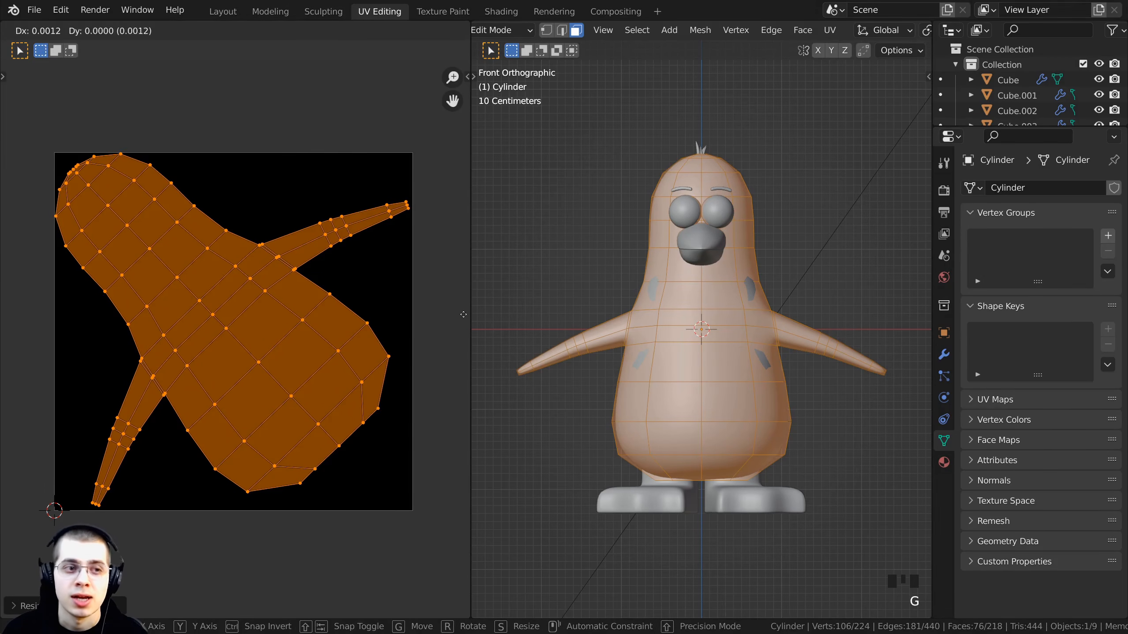
click(458, 313)
key(s)
click(462, 315)
key(g)
click(12, 319)
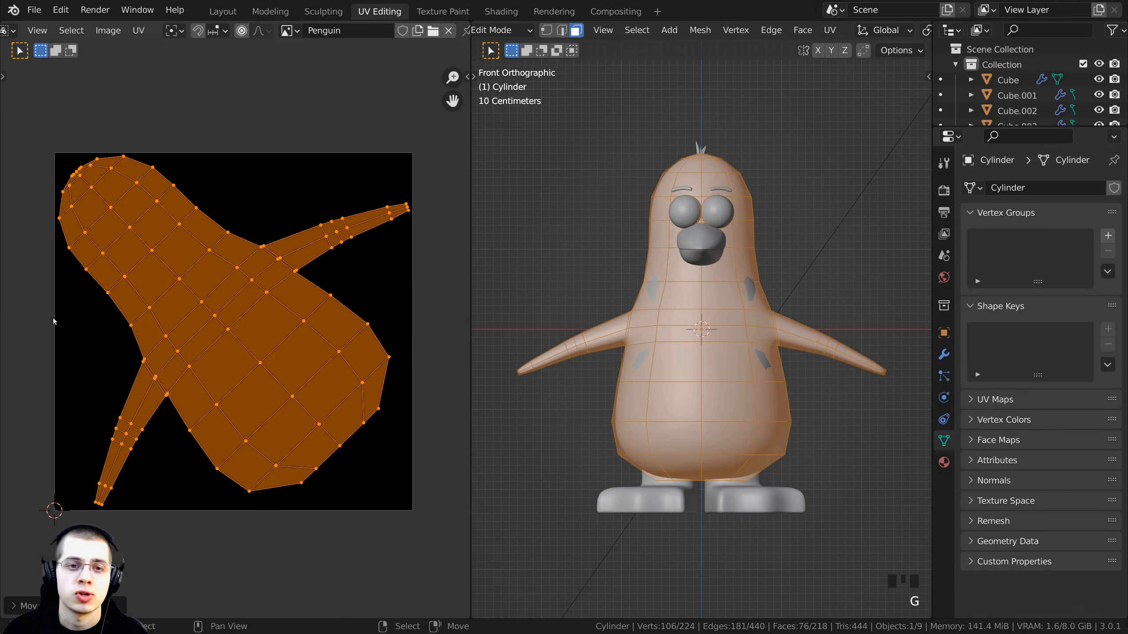
- Fine-tune the UV island's scale and position so it stays within the image bounds
key(g)
right_click(97, 317)
scroll(191, 312, up, 4)
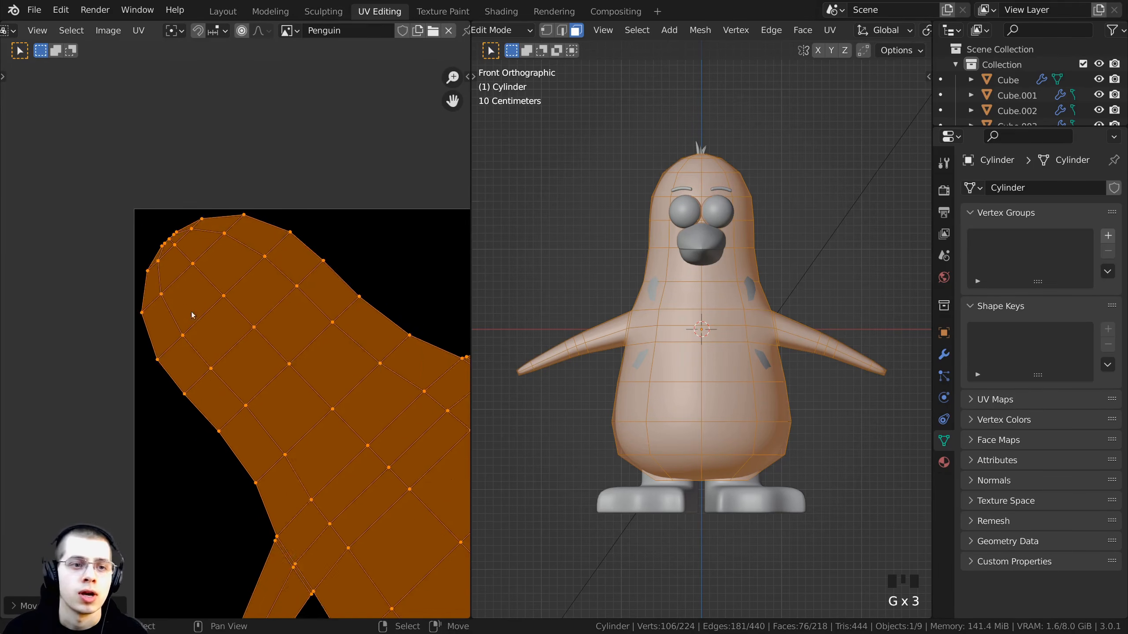
scroll(223, 320, down, 2)
key(s)
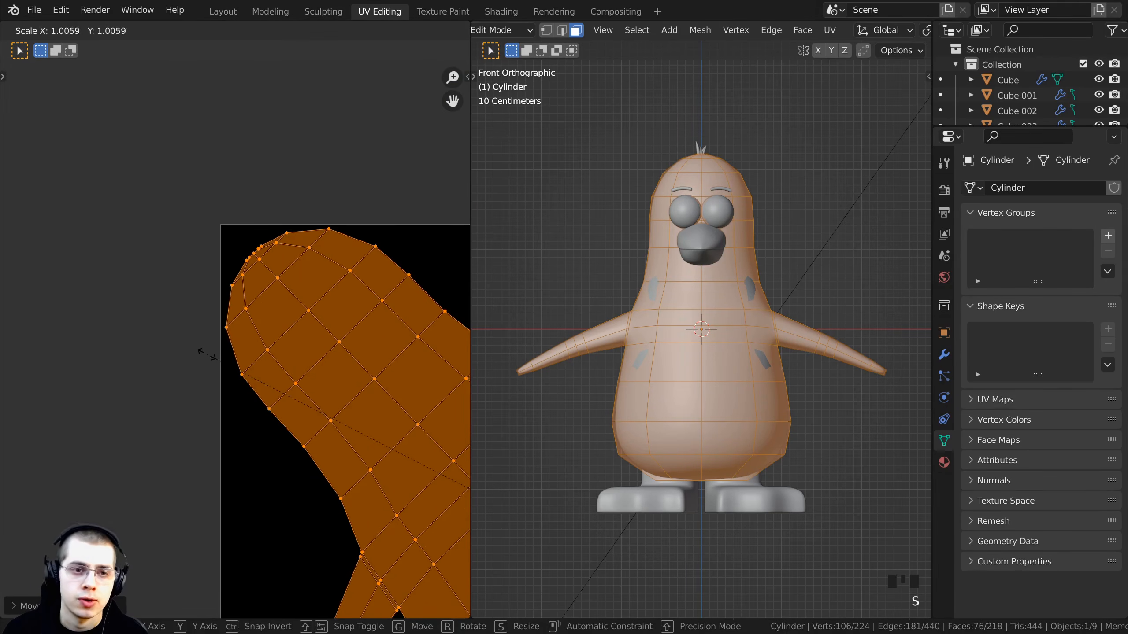
click(207, 355)
key(g)
click(197, 367)
middle_drag(216, 409, 152, 136)
middle_drag(218, 489, 174, 281)
scroll(174, 280, up, 3)
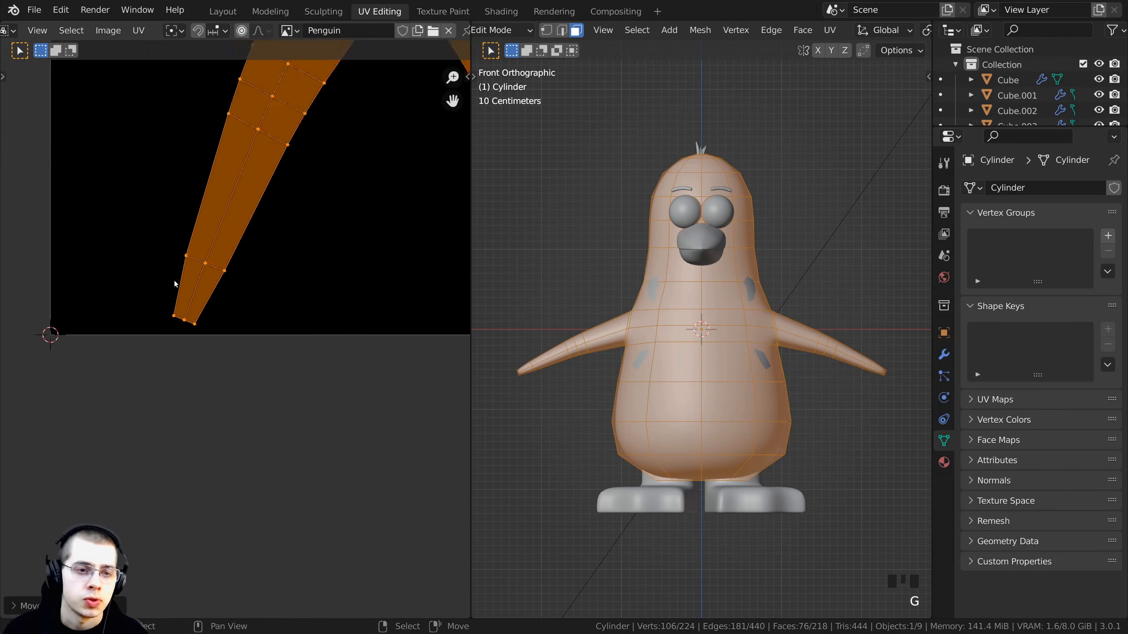
middle_drag(177, 324, 127, 314)
scroll(126, 314, up, 3)
scroll(127, 314, down, 7)
middle_drag(462, 113, 260, 376)
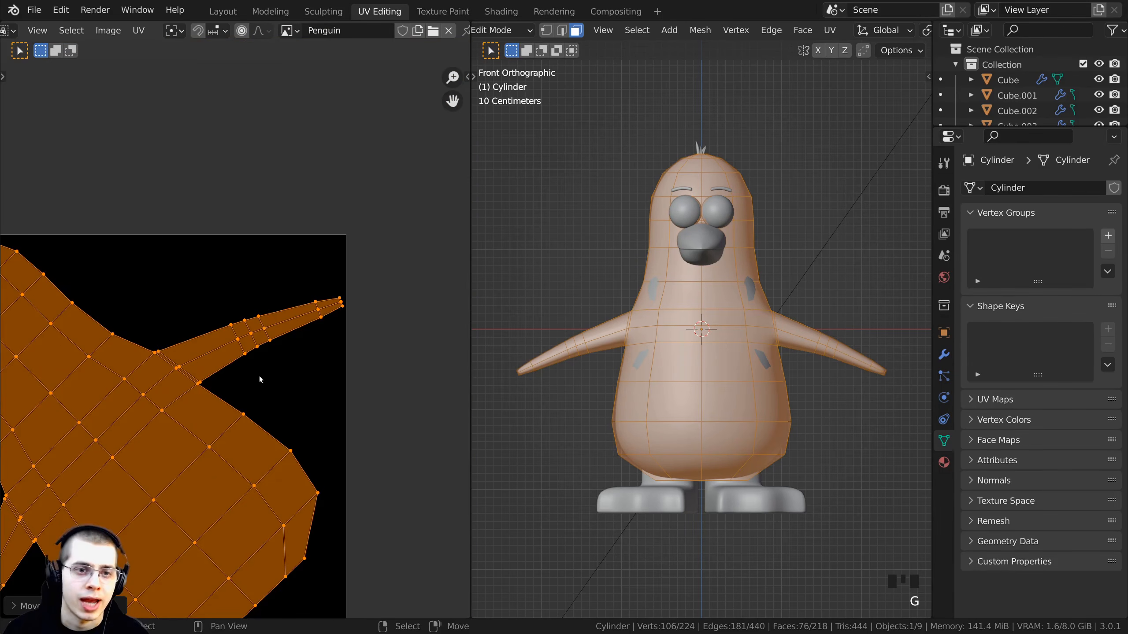
scroll(259, 376, down, 2)
middle_drag(171, 279, 163, 282)
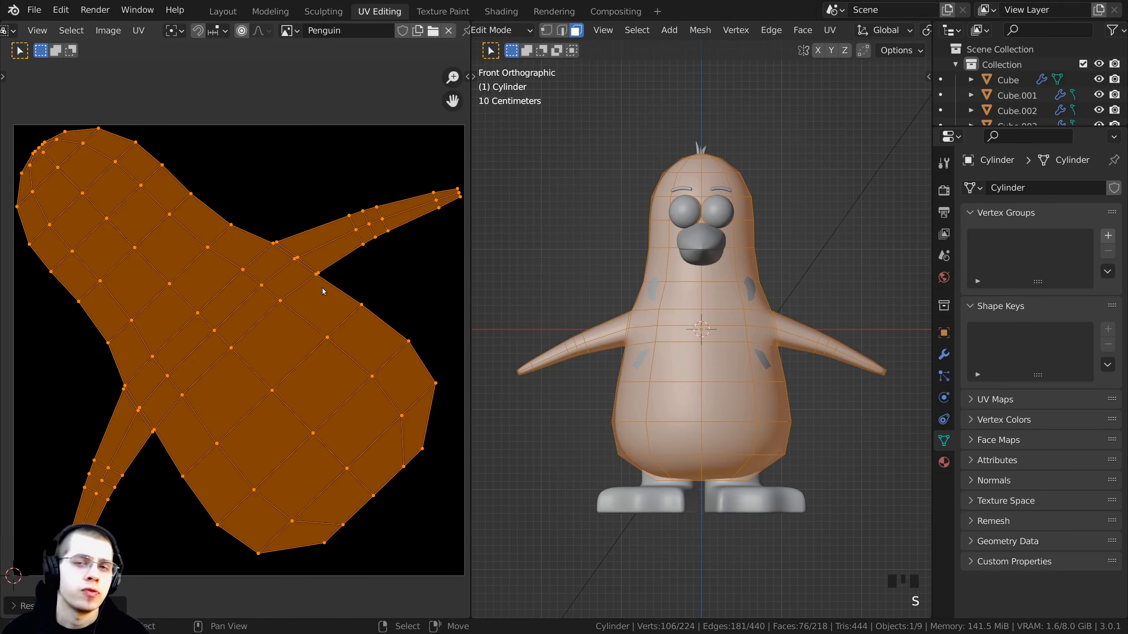
- Orbit around the penguin to inspect the projected side of the body
middle_drag(734, 305, 744, 316)
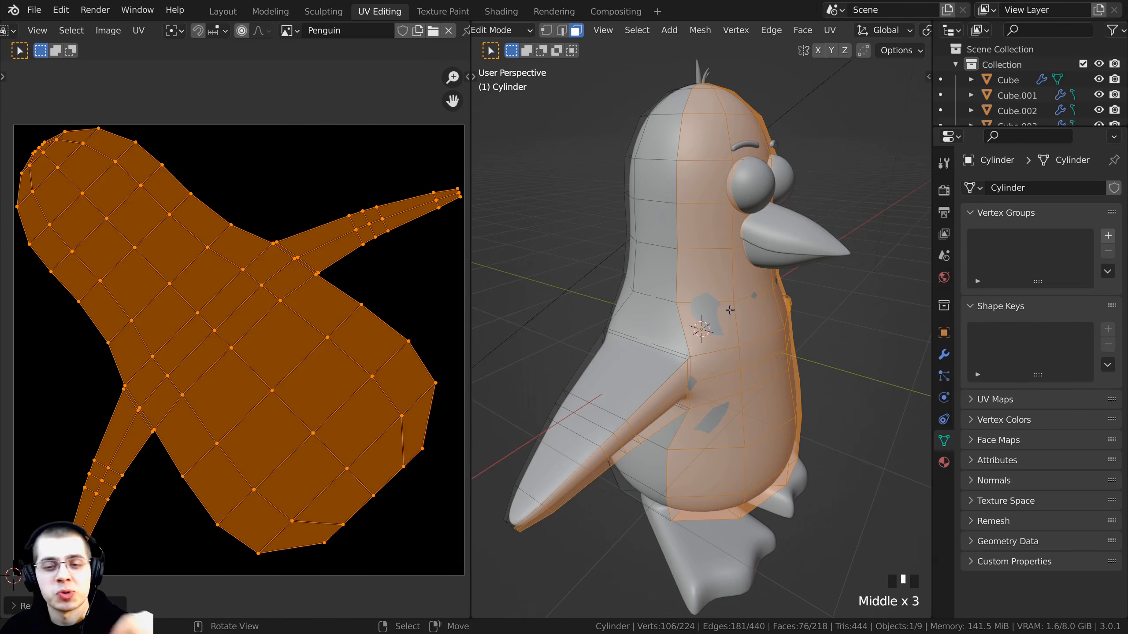
middle_drag(730, 310, 740, 300)
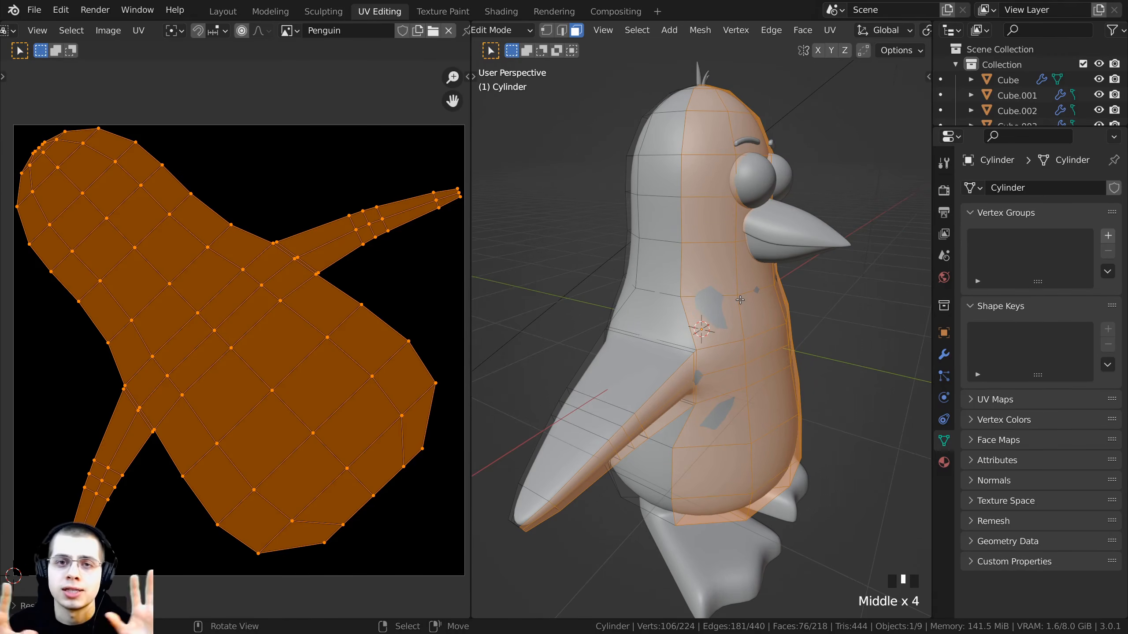
middle_drag(740, 300, 745, 377)
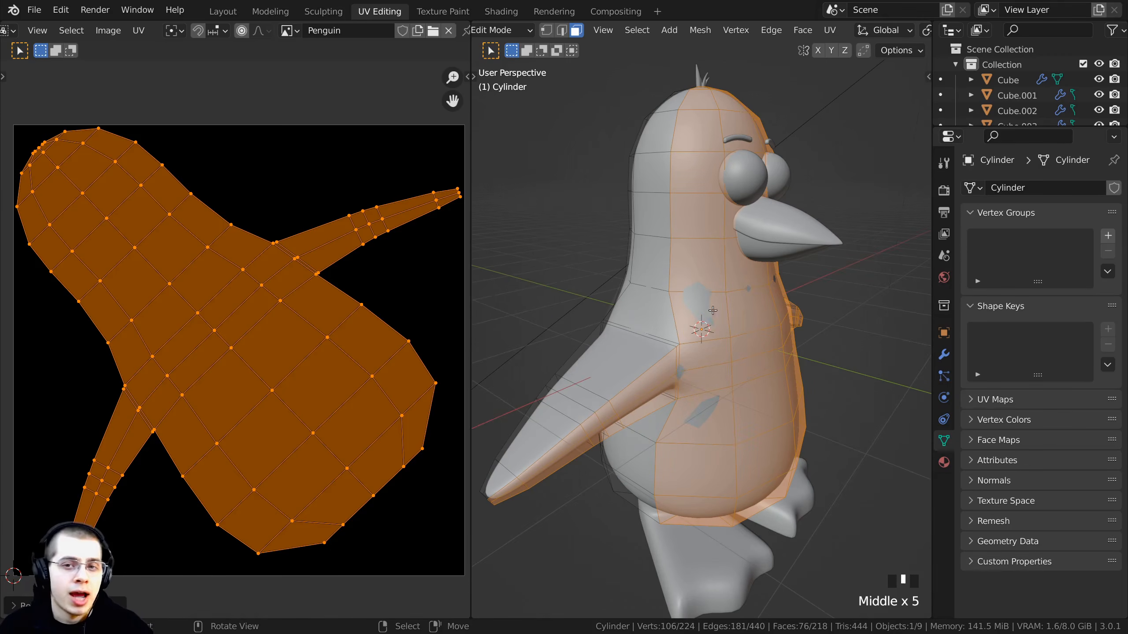
- Orbit and pan the views to inspect how the projected island covers the penguin's front and sides
scroll(667, 192, up, 2)
shift+middle_drag(667, 192, 762, 303)
scroll(728, 275, down, 2)
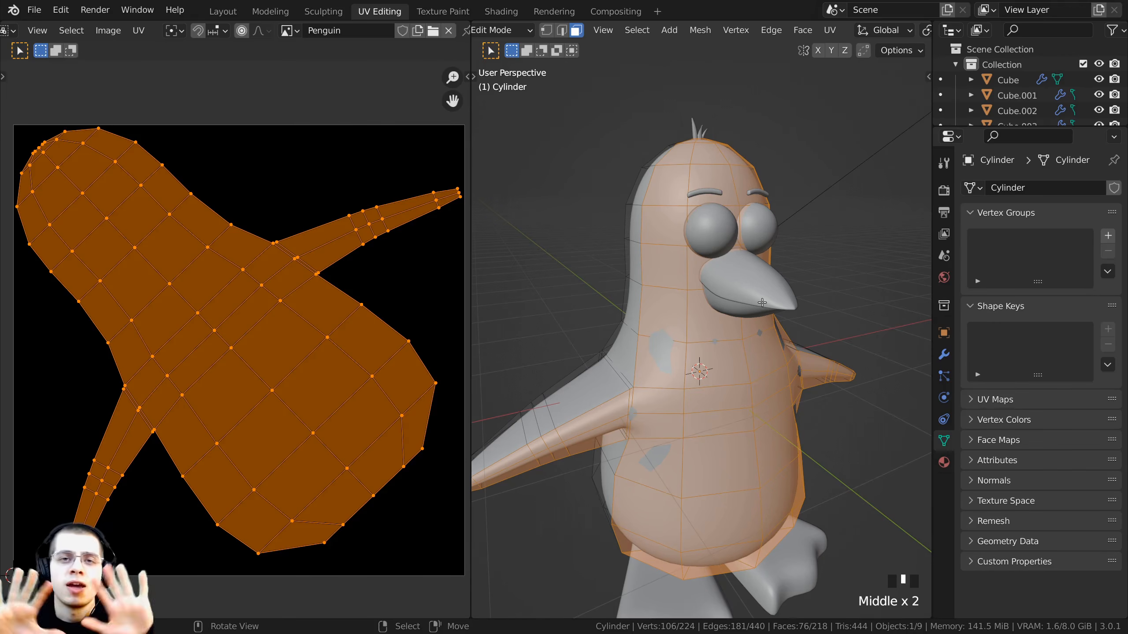
middle_drag(762, 302, 616, 279)
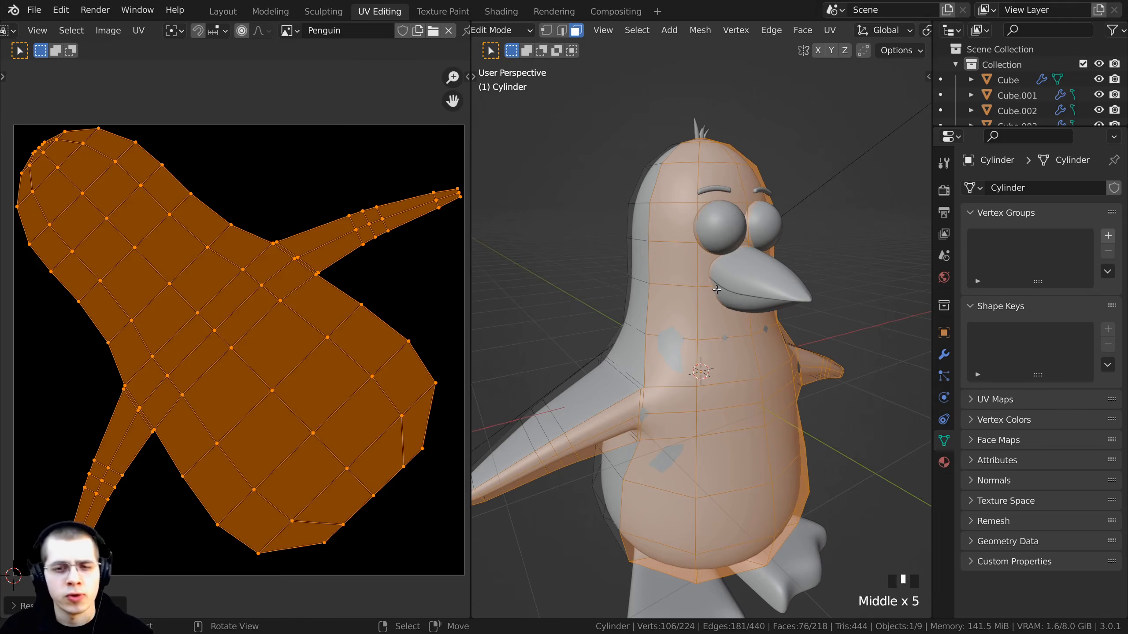
middle_drag(716, 294, 699, 291)
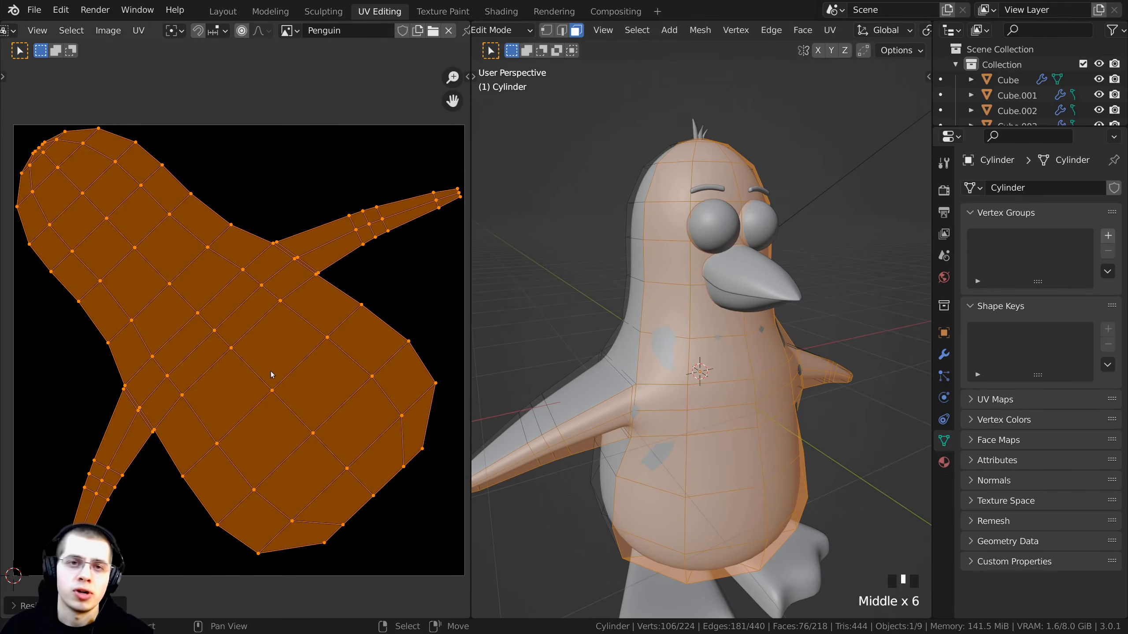
middle_drag(787, 263, 830, 196)
scroll(829, 196, up, 1)
scroll(750, 129, down, 2)
middle_drag(743, 120, 724, 108)
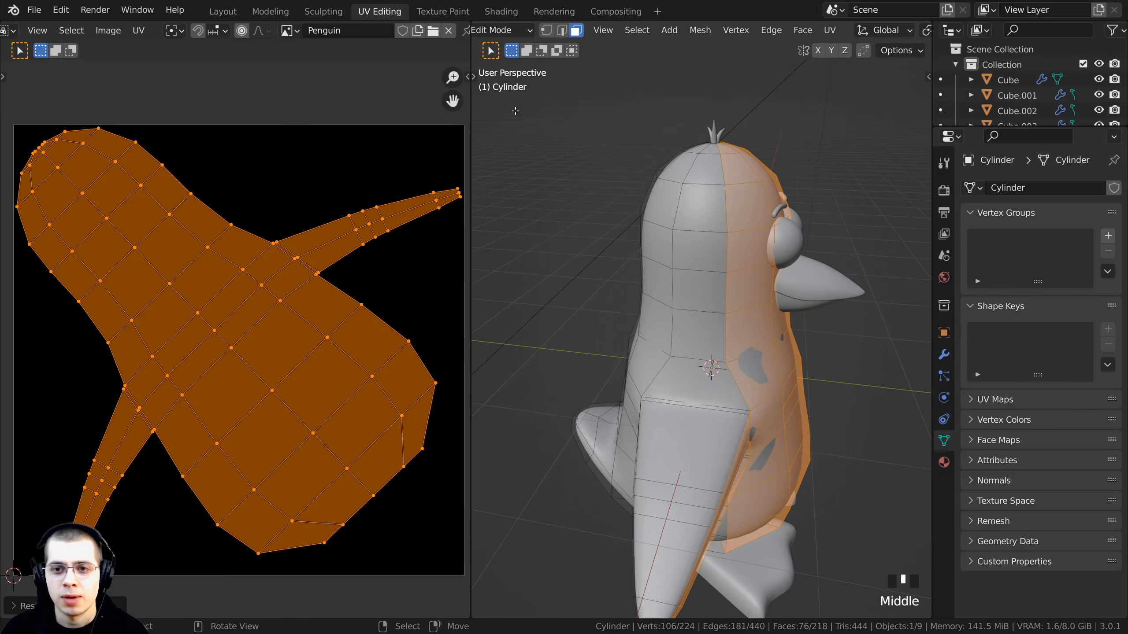
middle_drag(316, 173, 328, 171)
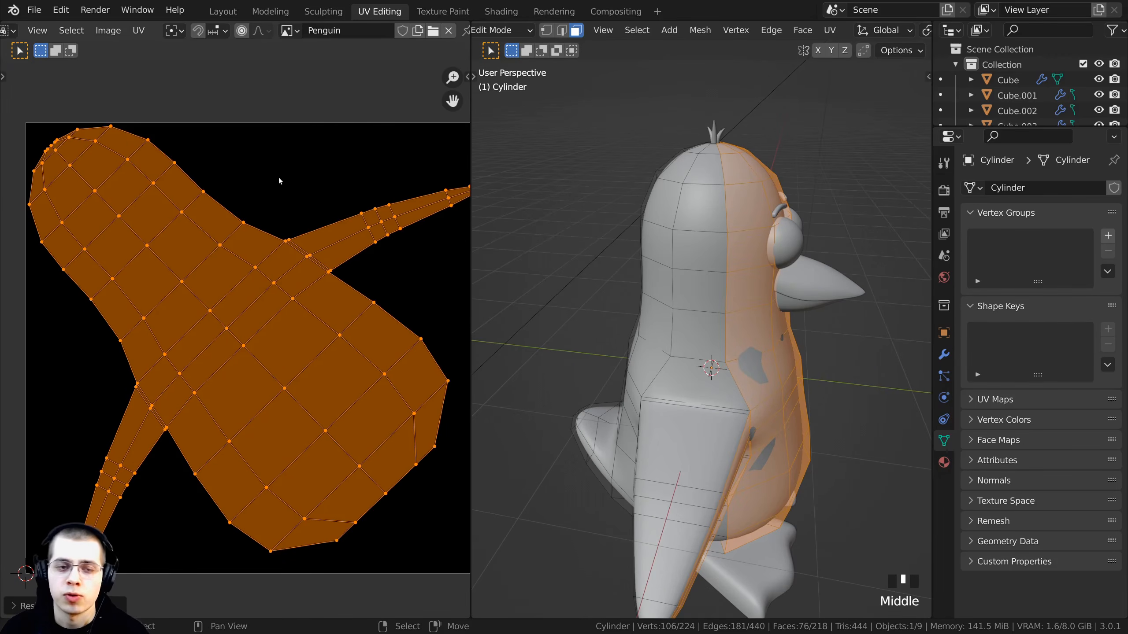
middle_drag(285, 288, 277, 283)
middle_drag(561, 382, 748, 310)
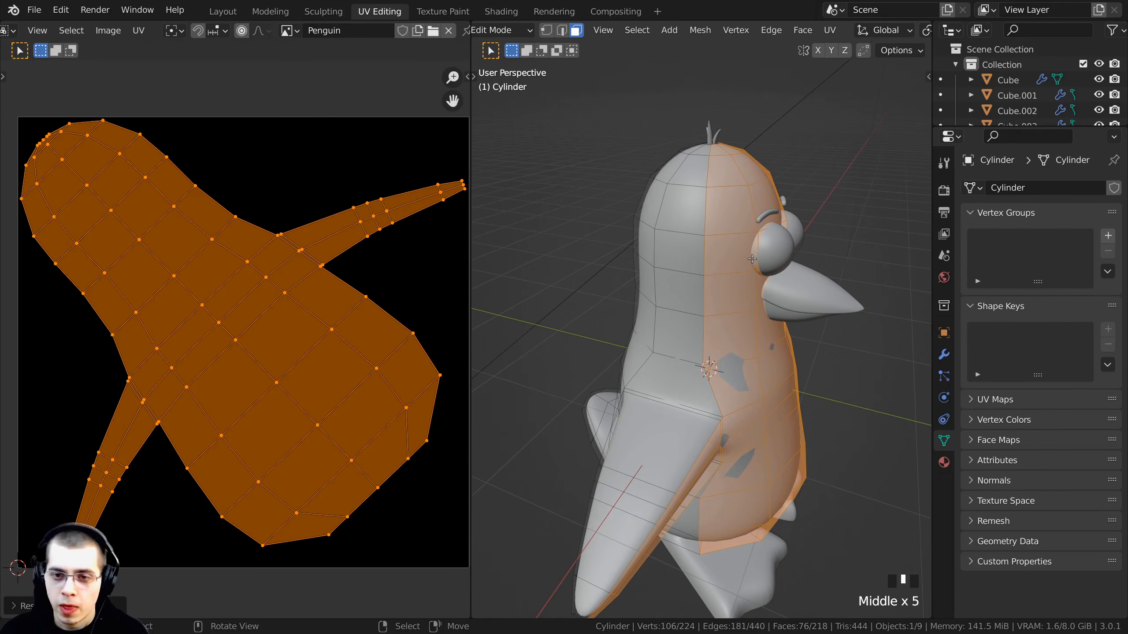
middle_drag(752, 259, 684, 243)
- Invert the face selection and unwrap the remaining faces with Smart UV Project at an angle limit of 66°
key(ctrl+i)
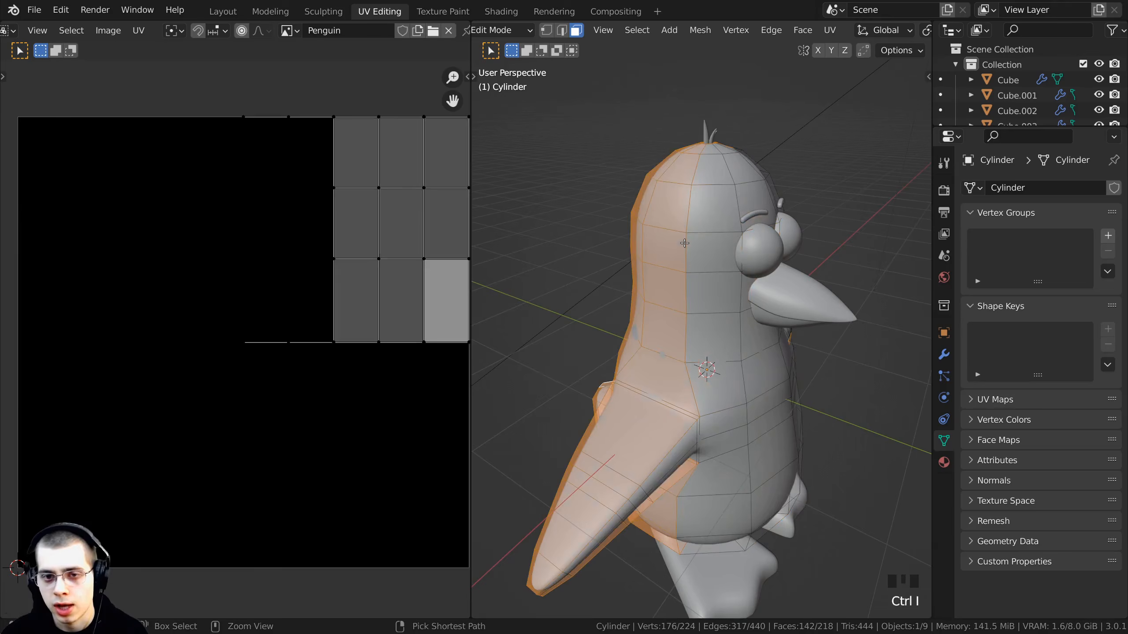
middle_drag(679, 235, 769, 357)
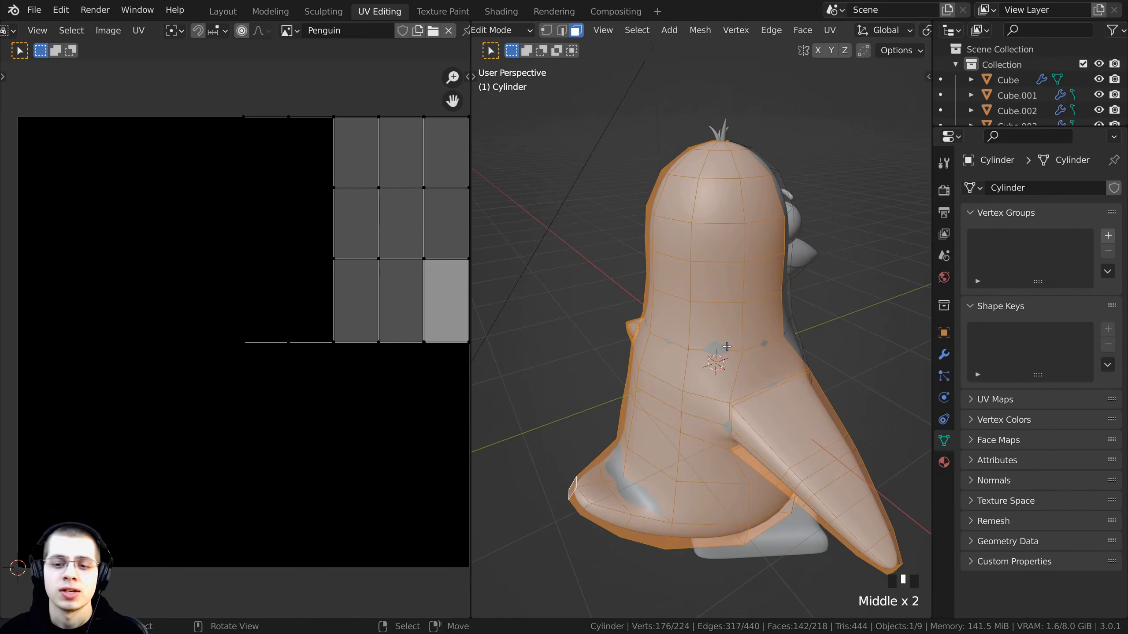
middle_drag(747, 338, 759, 306)
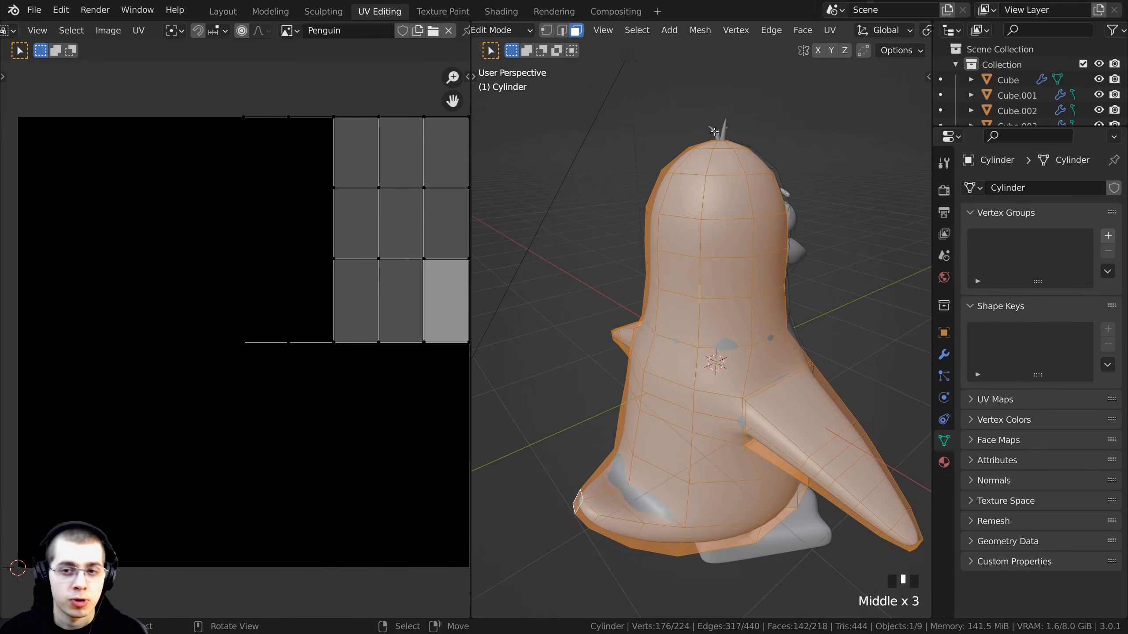
key(u)
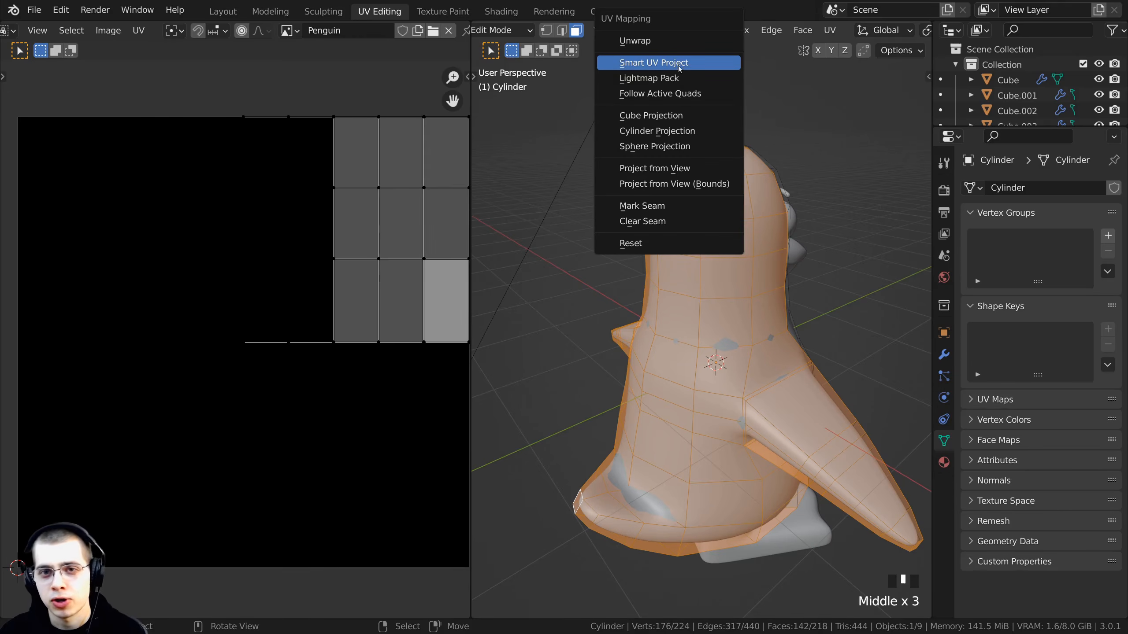
click(695, 64)
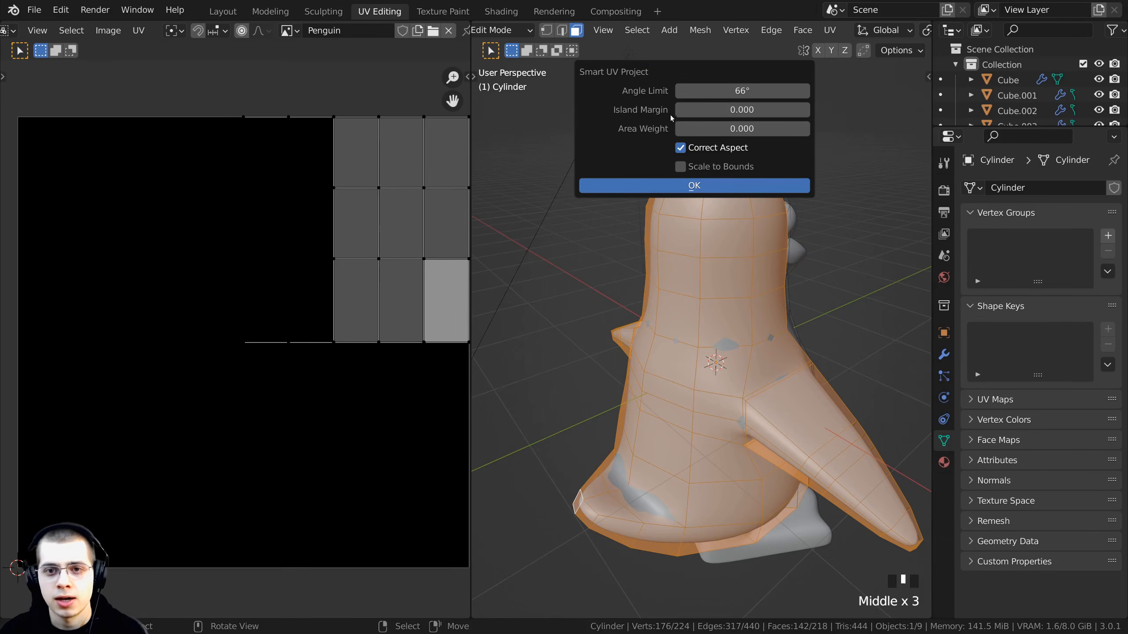
click(688, 189)
- Inspect the new Smart UV islands and the penguin's back from several angles
scroll(171, 255, down, 1)
scroll(721, 165, up, 2)
shift+middle_drag(722, 165, 705, 280)
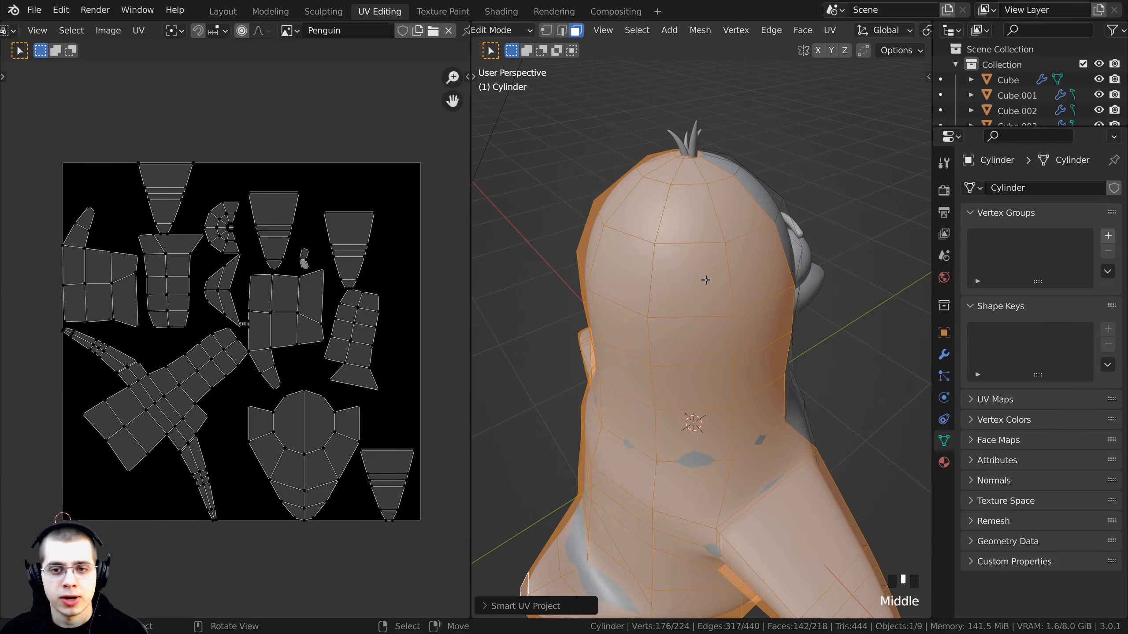
mouse_move(696, 170)
middle_down()
mouse_move(637, 219)
mouse_move(680, 172)
mouse_move(693, 175)
middle_up()
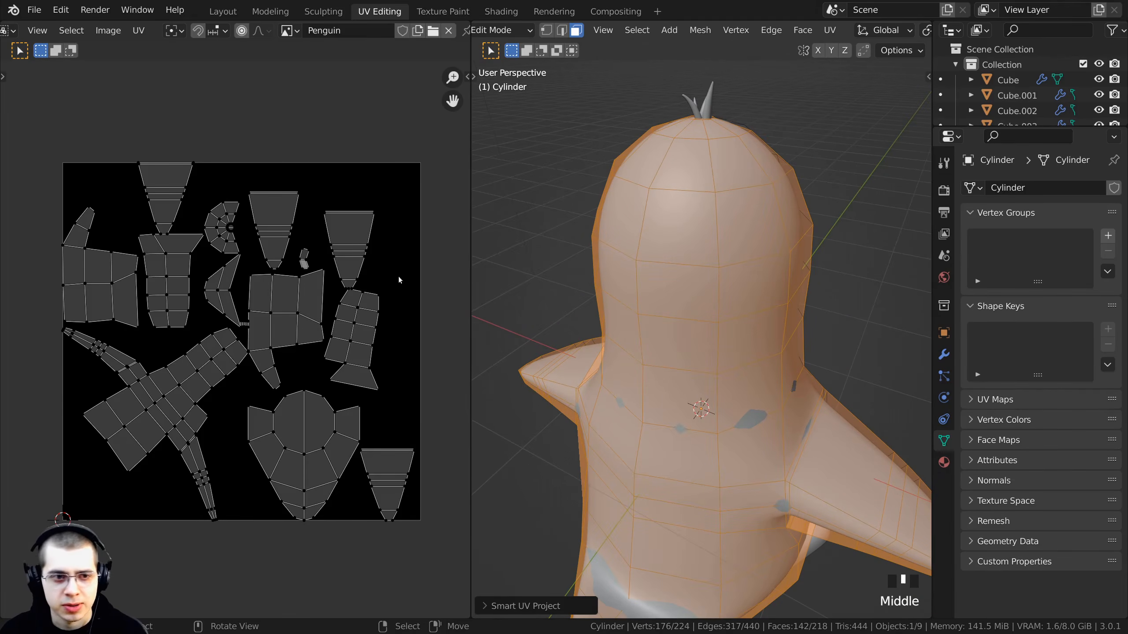
middle_drag(304, 258, 398, 180)
scroll(398, 180, up, 1)
middle_drag(750, 444, 710, 395)
shift+middle_drag(699, 502, 700, 380)
scroll(676, 413, down, 2)
middle_drag(361, 142, 350, 178)
scroll(350, 178, down, 2)
middle_drag(350, 178, 290, 247)
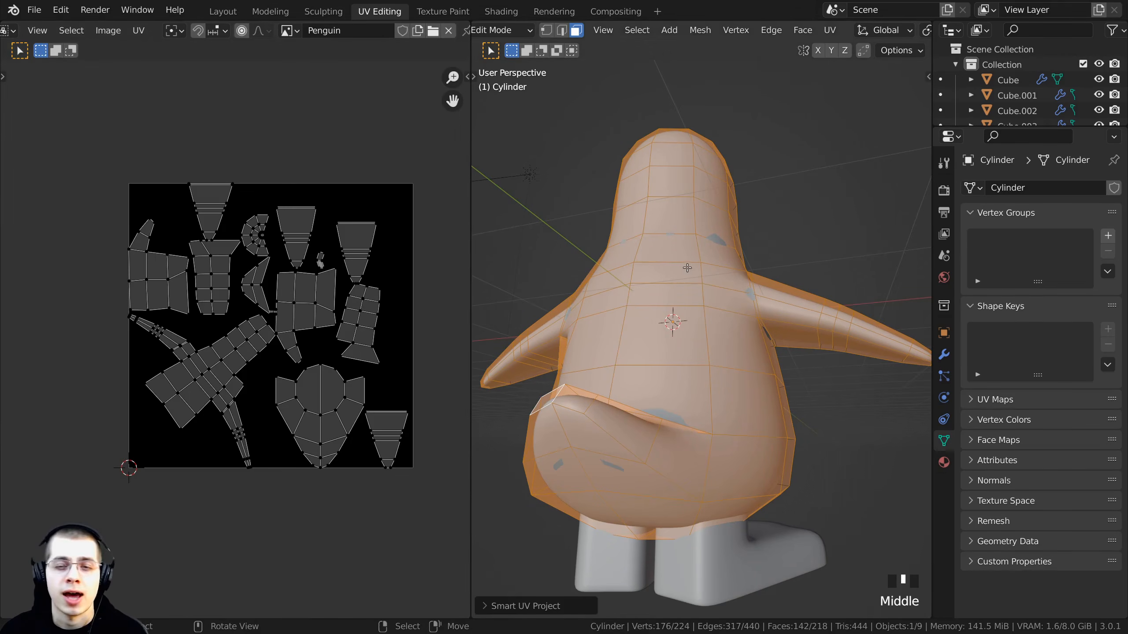
middle_drag(686, 268, 709, 149)
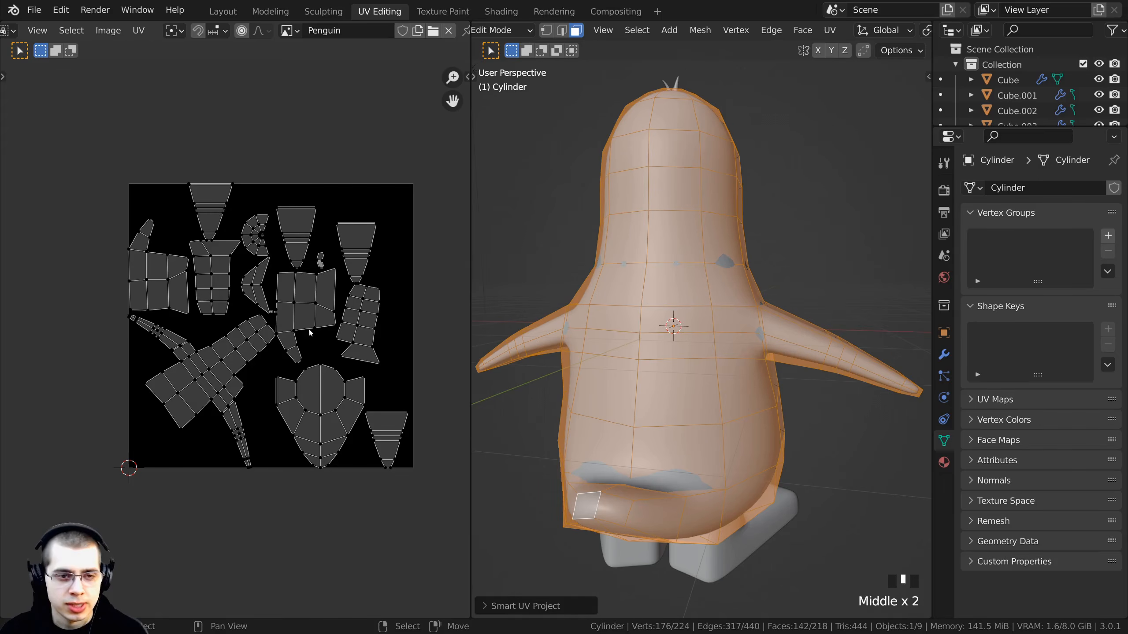
- Select all the Smart UV islands and move them out of the image, above it
key(a)
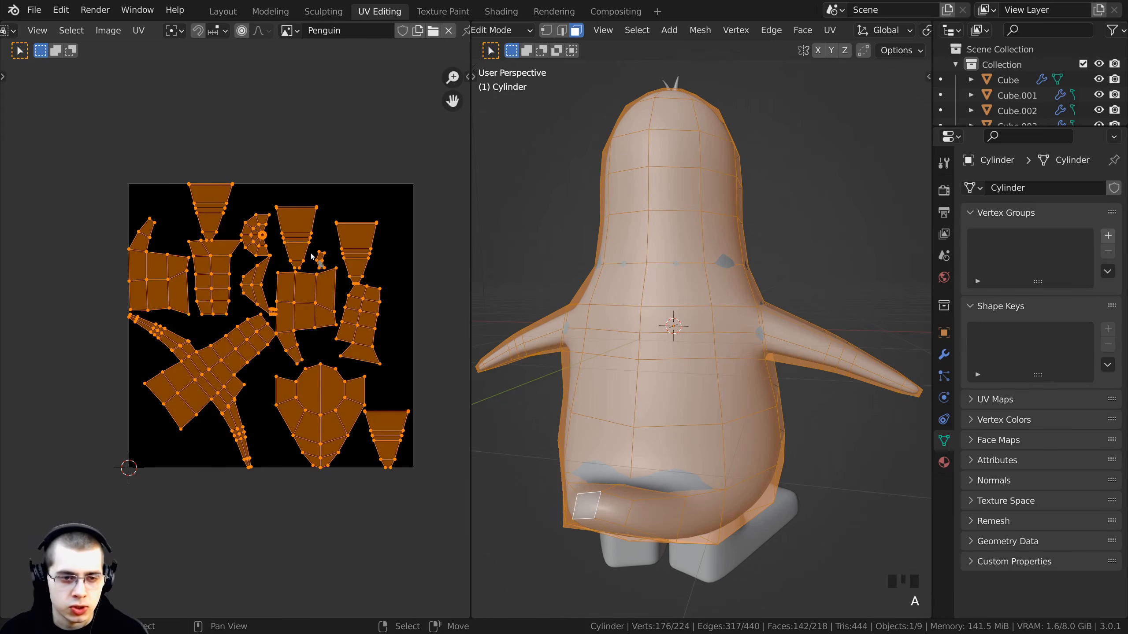
key(a)
key(a)
key(a)
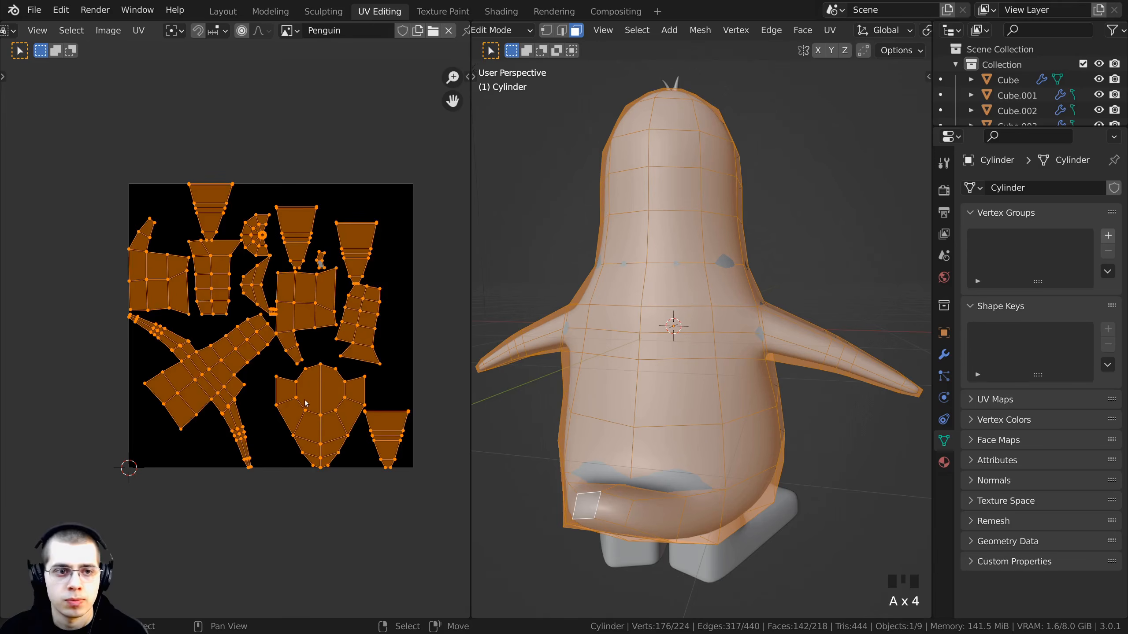
key(g)
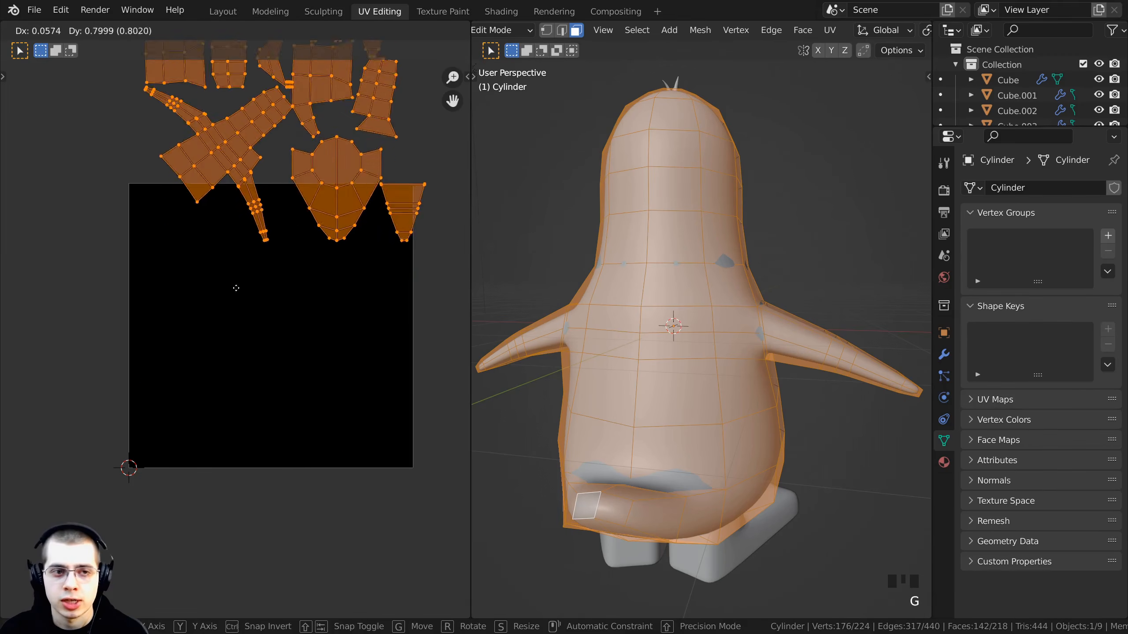
click(219, 227)
- Select every face of the penguin body so all its UV islands display together
middle_drag(555, 324, 621, 217)
key(a)
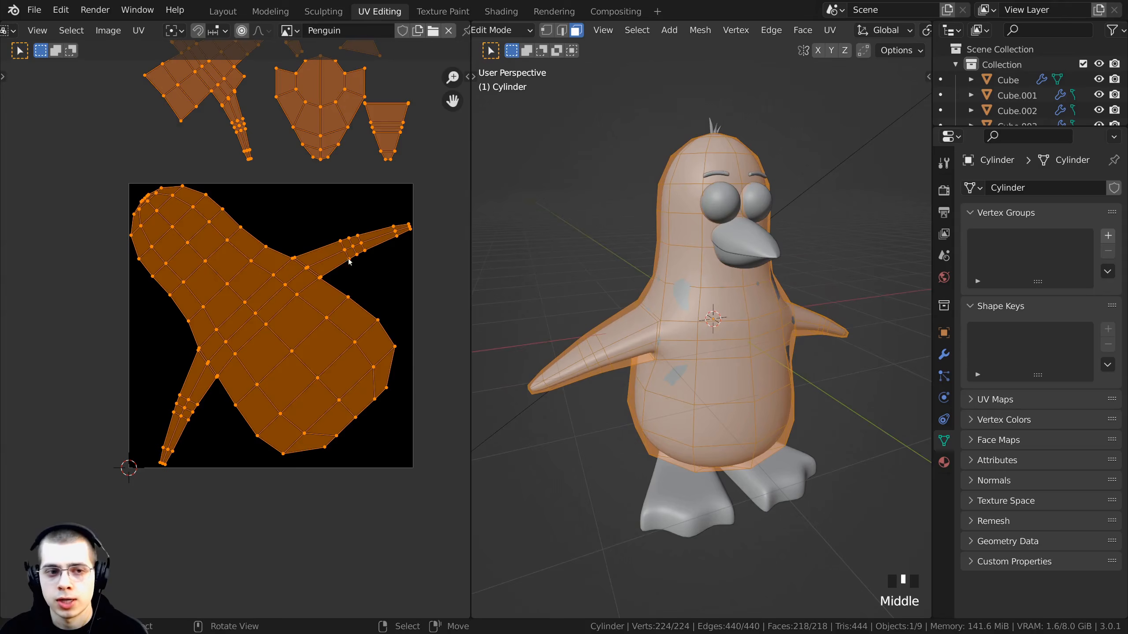
middle_drag(228, 205, 235, 338)
scroll(234, 338, down, 2)
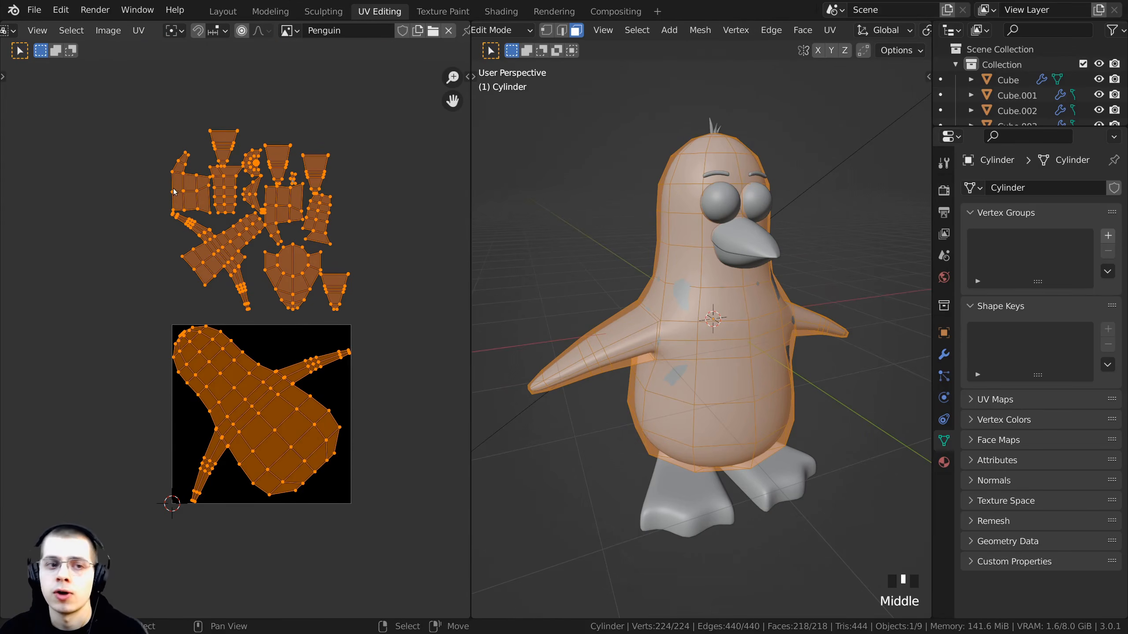
scroll(173, 192, up, 1)
scroll(237, 338, up, 2)
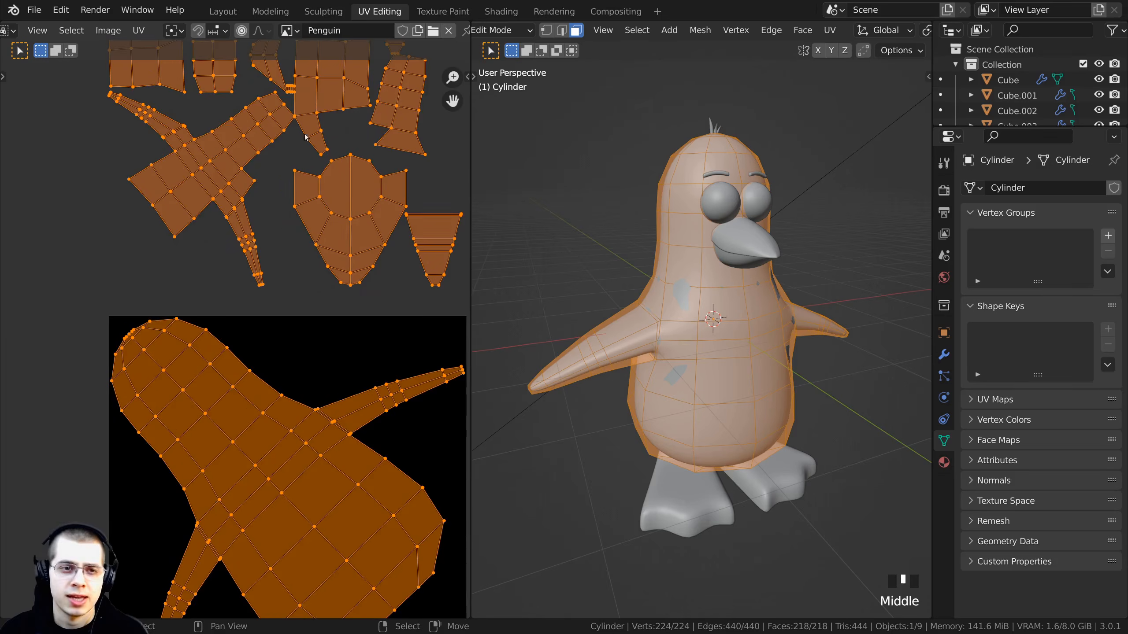
middle_drag(258, 344, 212, 276)
scroll(281, 293, up, 4)
middle_drag(281, 293, 424, 201)
scroll(302, 160, down, 5)
scroll(215, 364, up, 3)
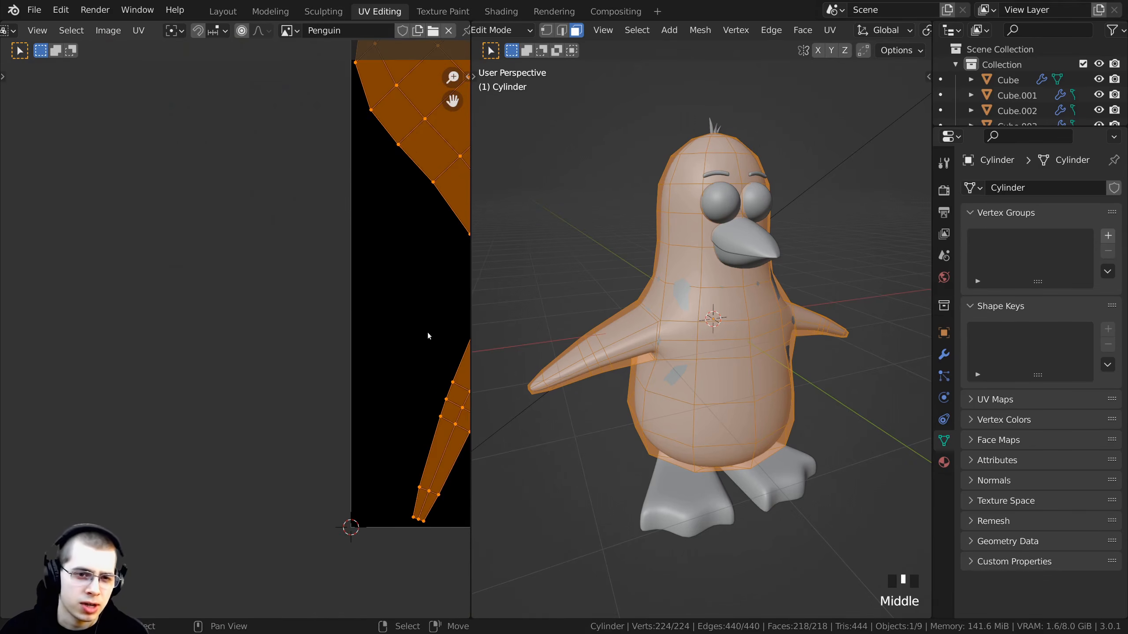
middle_drag(404, 400, 183, 286)
middle_drag(344, 280, 187, 498)
scroll(303, 263, down, 4)
middle_drag(282, 46, 269, 203)
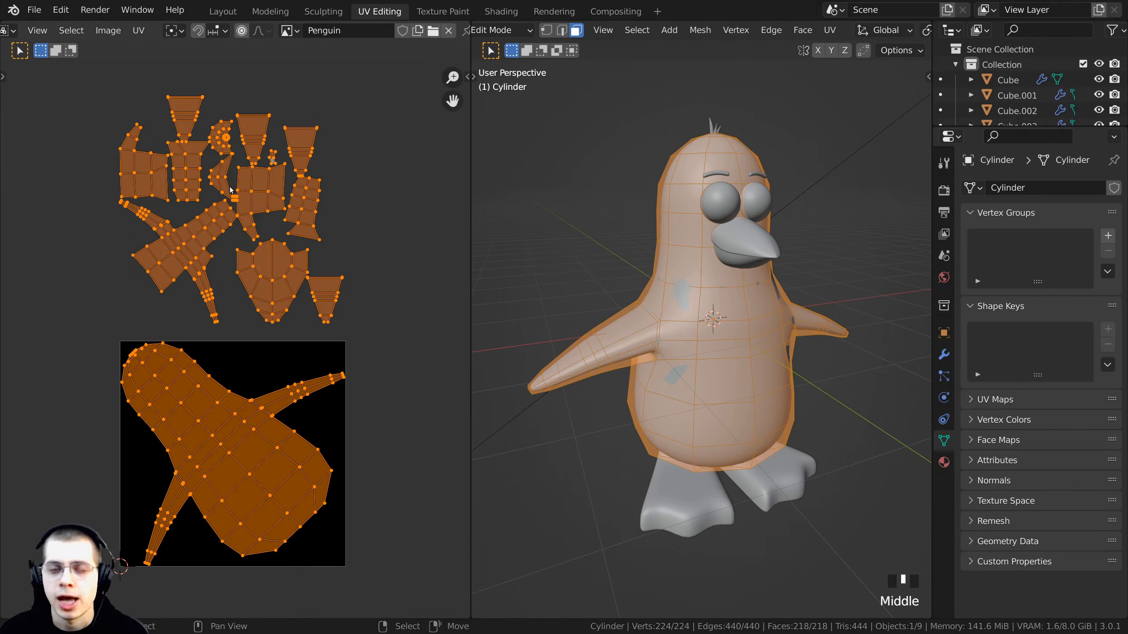
middle_drag(647, 237, 730, 241)
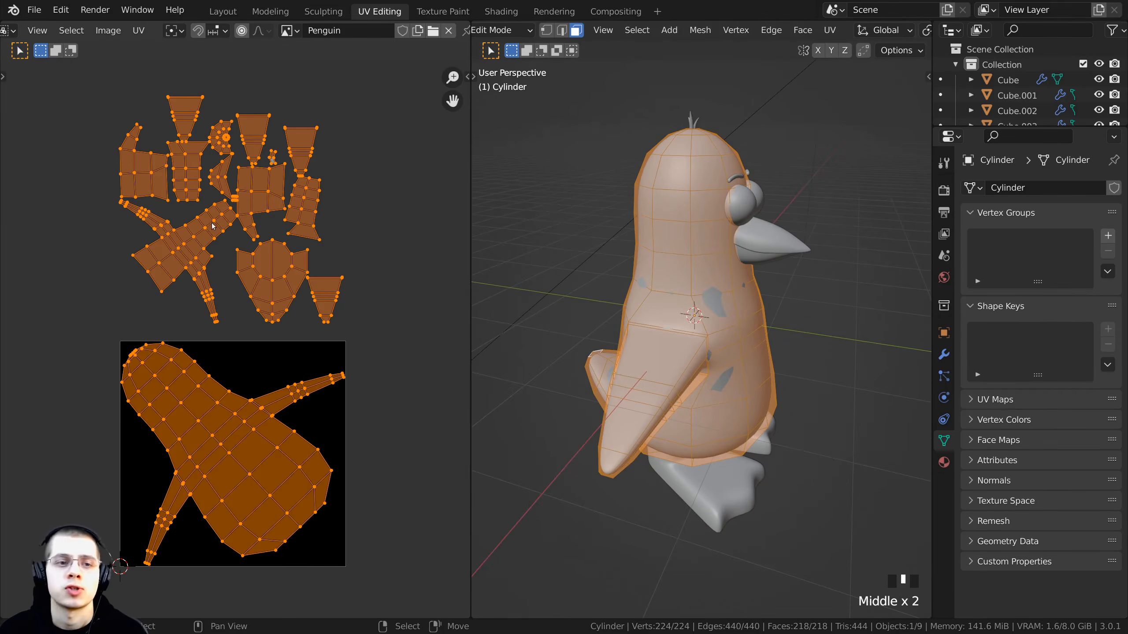
middle_drag(230, 211, 260, 207)
- Select the cross-shaped island, scale it down and move it into the empty upper area of the image
key(a)
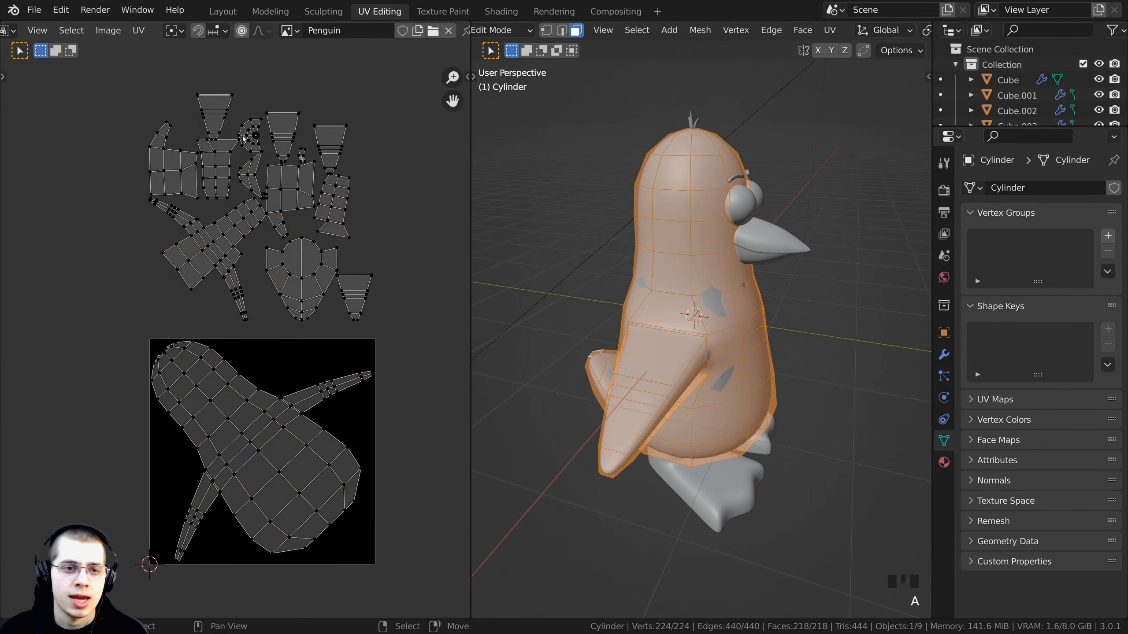
key(a)
key(a)
key(a)
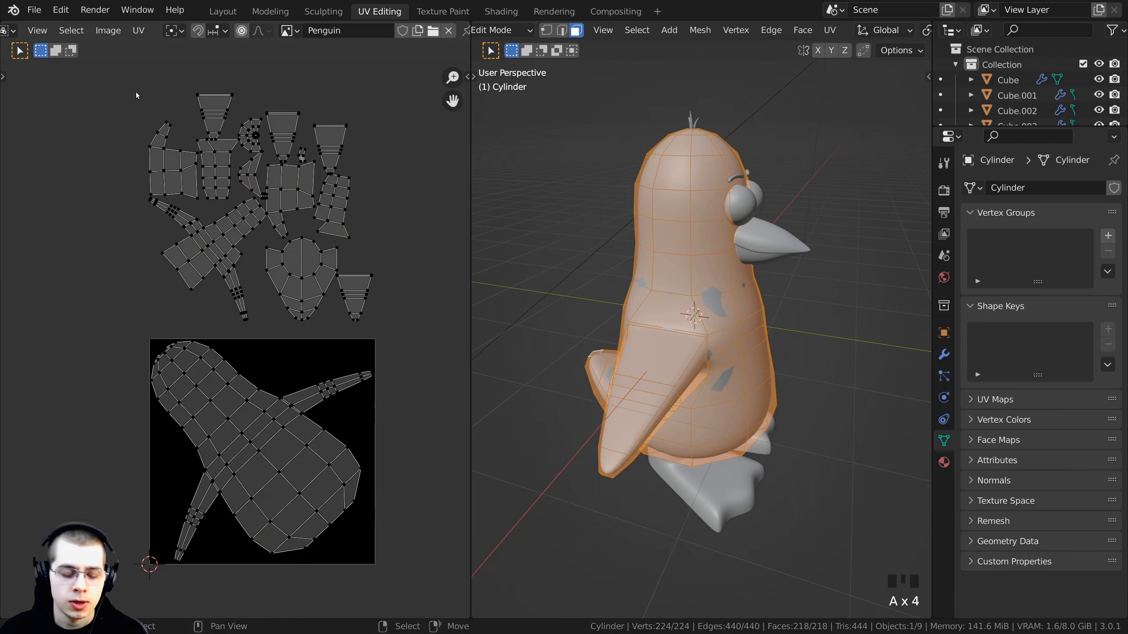
scroll(207, 204, up, 3)
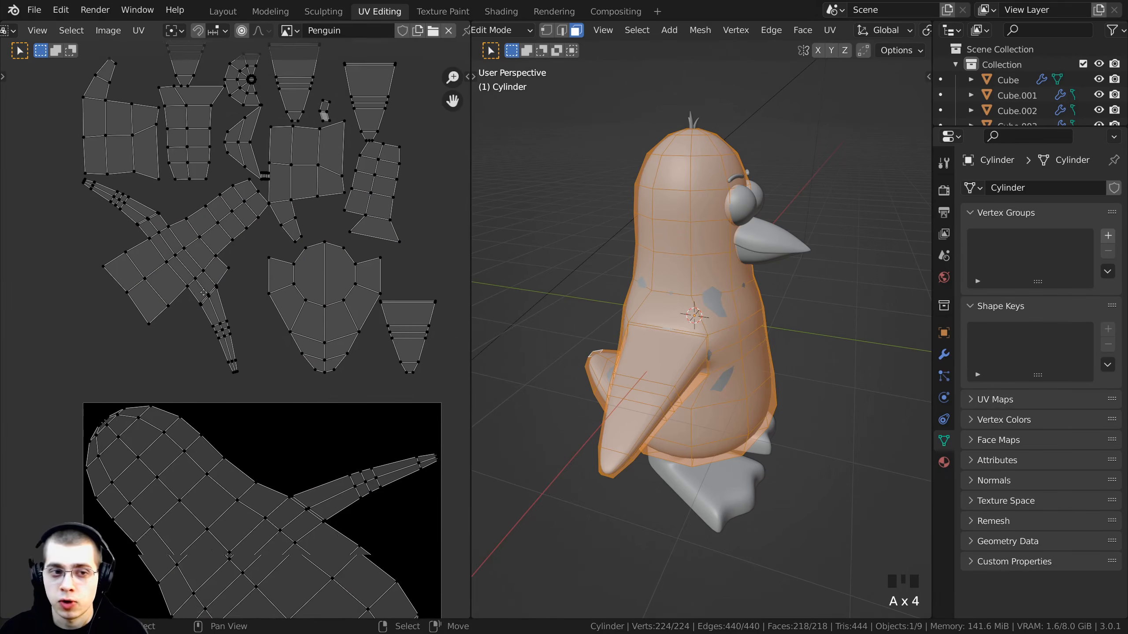
key(l)
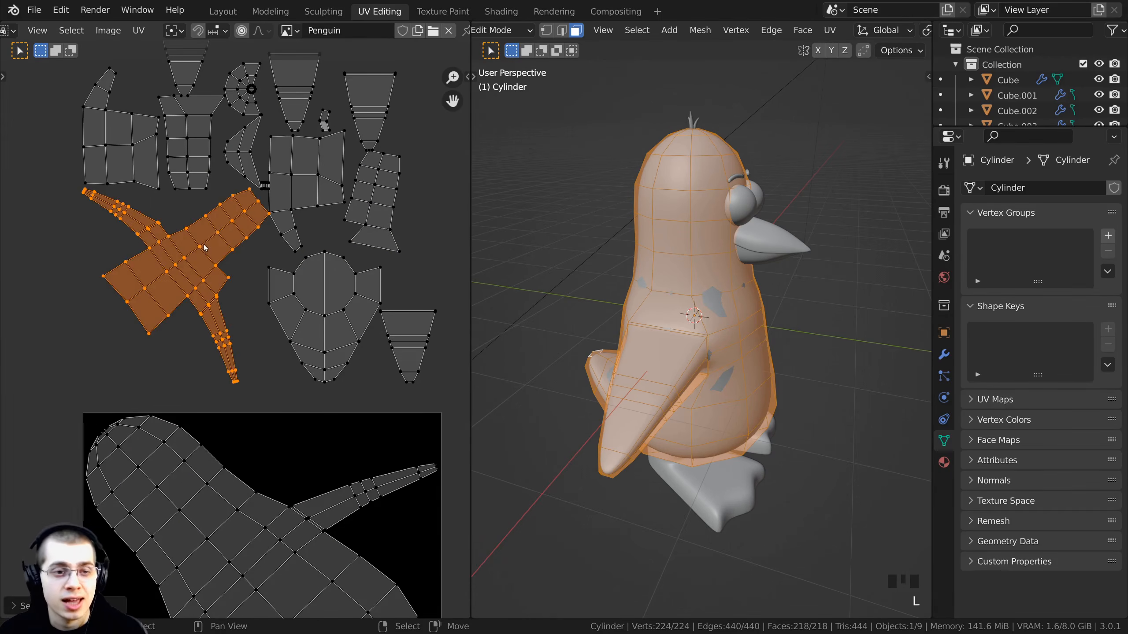
middle_drag(263, 286, 276, 255)
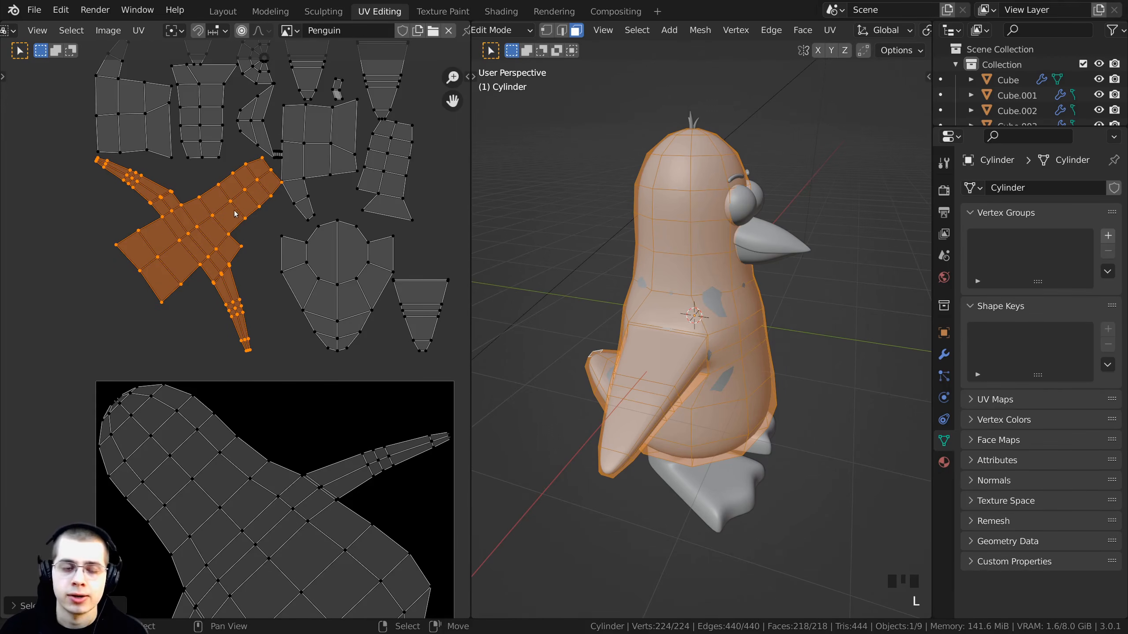
middle_drag(235, 213, 220, 181)
key(s)
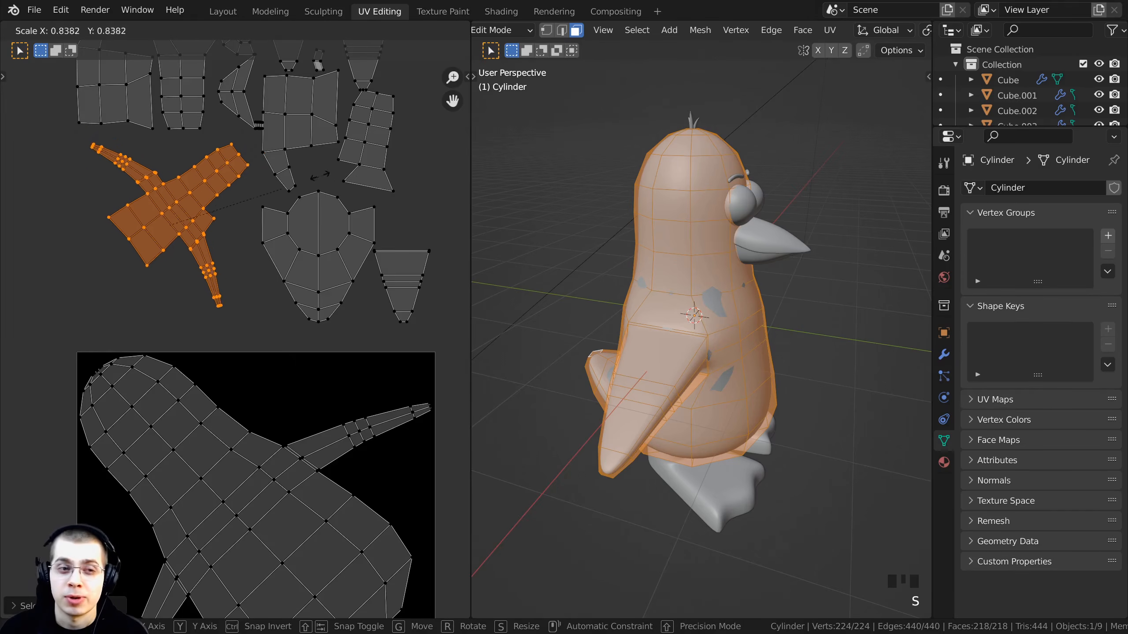
click(229, 202)
key(g)
click(304, 376)
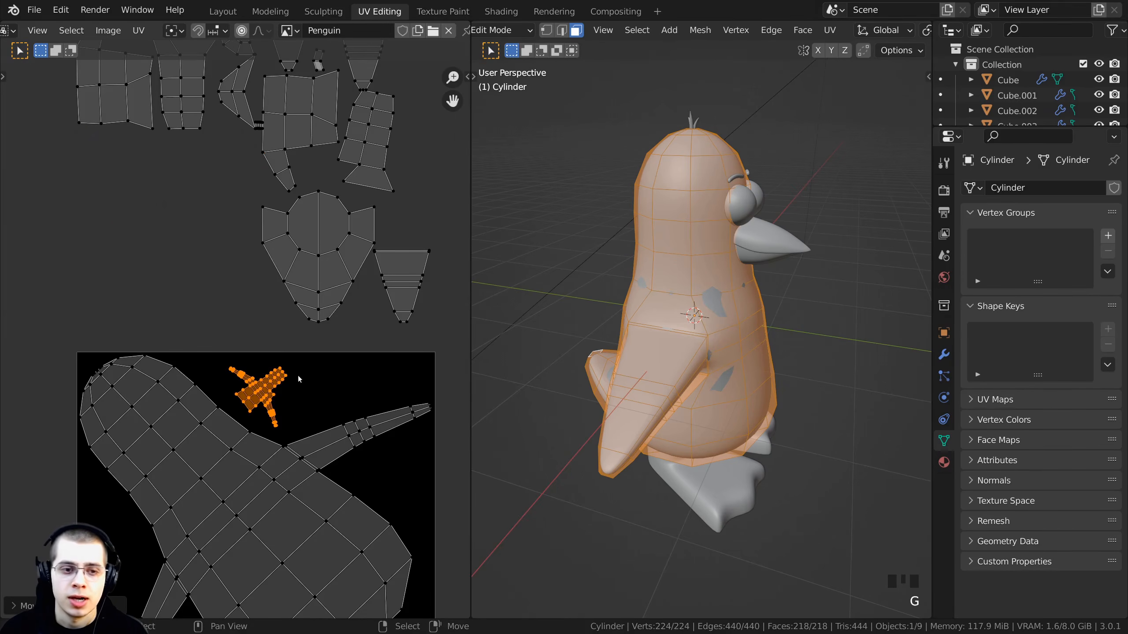
key(g)
click(292, 374)
- Select the shield-shaped and small cone islands, then scale them down, move them into the image beside the cross island and rotate them
key(a)
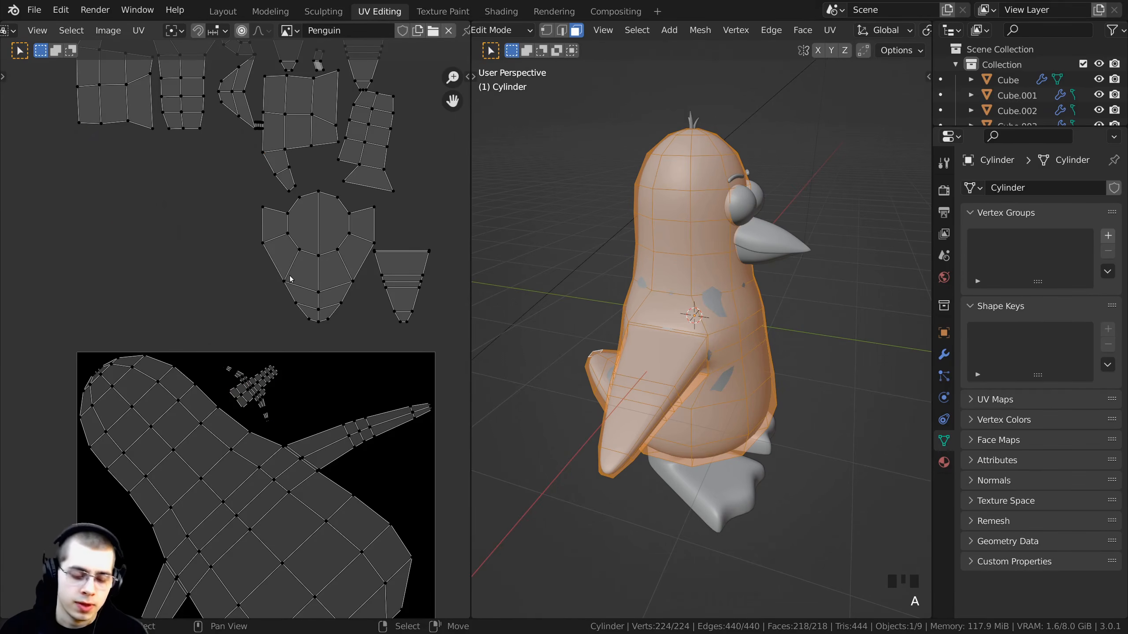
scroll(310, 223, down, 1)
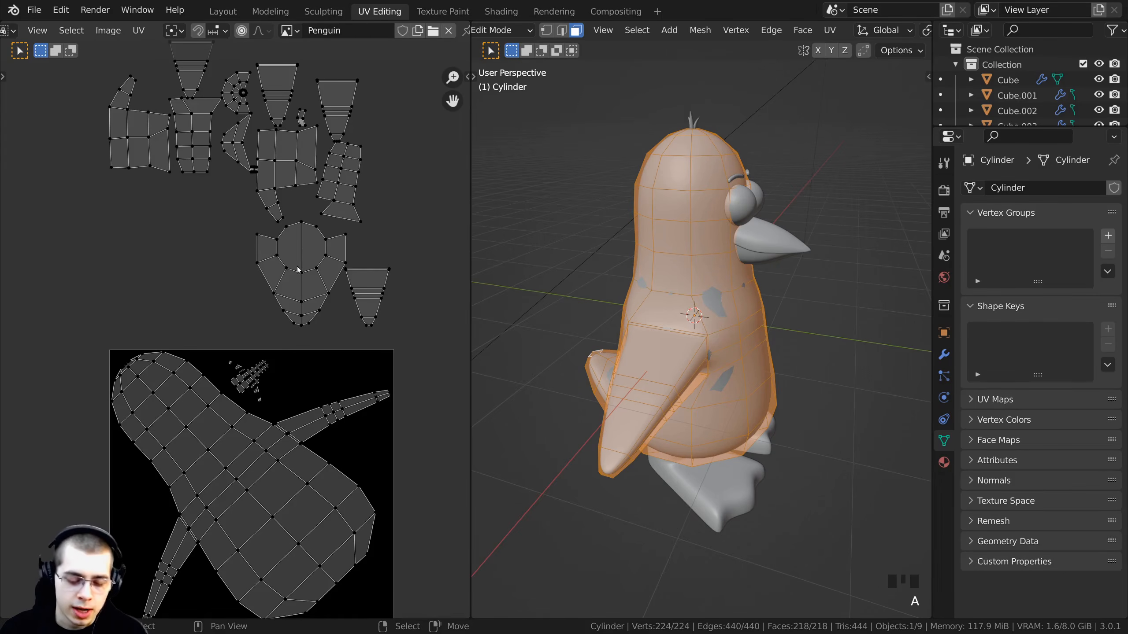
key(l)
key(l)
scroll(460, 321, up, 2)
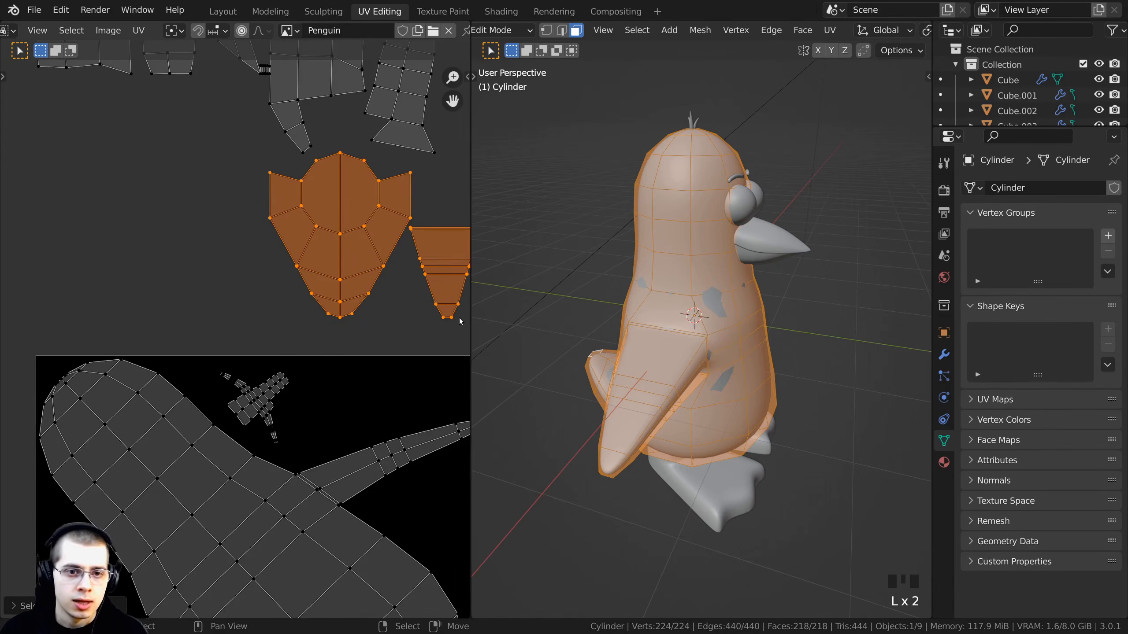
key(s)
click(381, 276)
key(g)
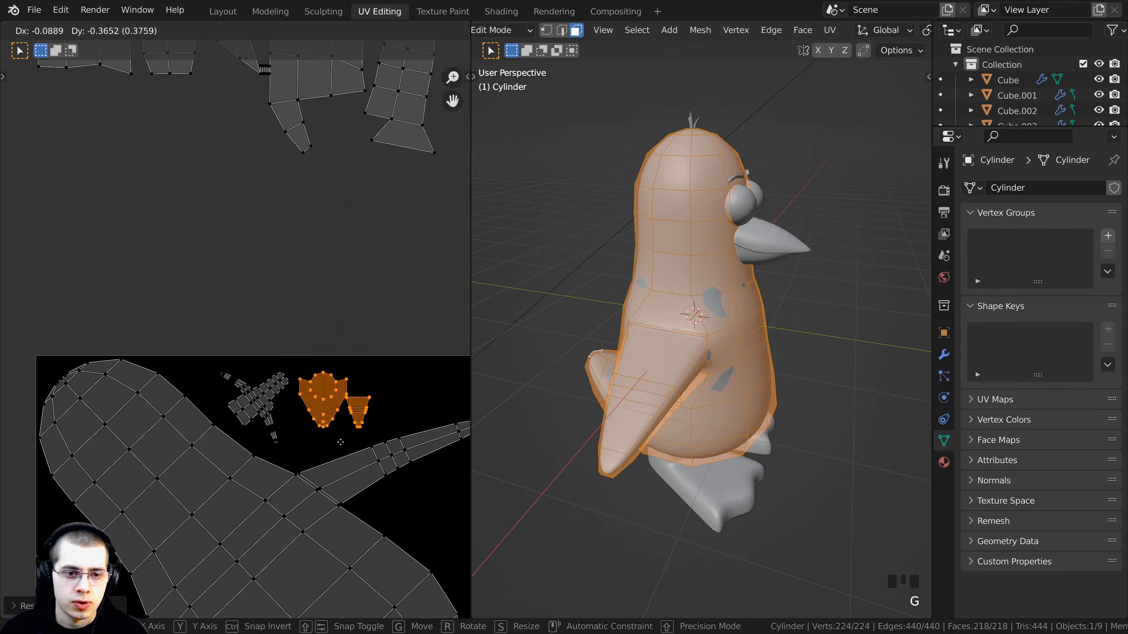
click(337, 455)
key(r)
click(344, 452)
- Select the long strip island, move it into the image's right side, scale it down and rotate it to fit
middle_drag(342, 102, 336, 257)
key(a)
key(a)
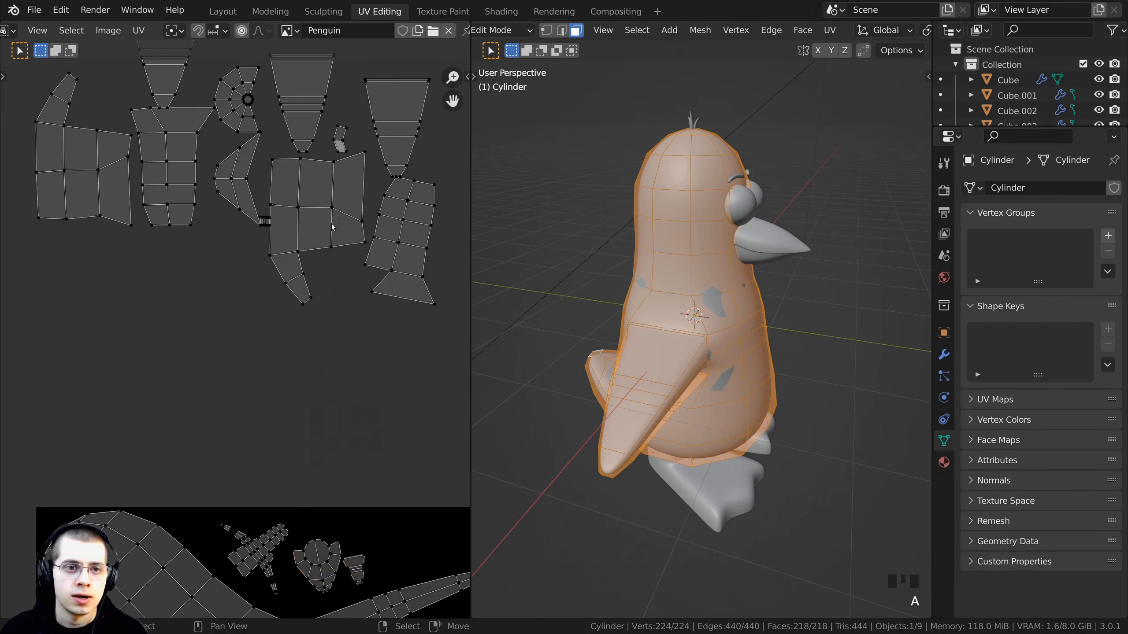
scroll(294, 252, down, 2)
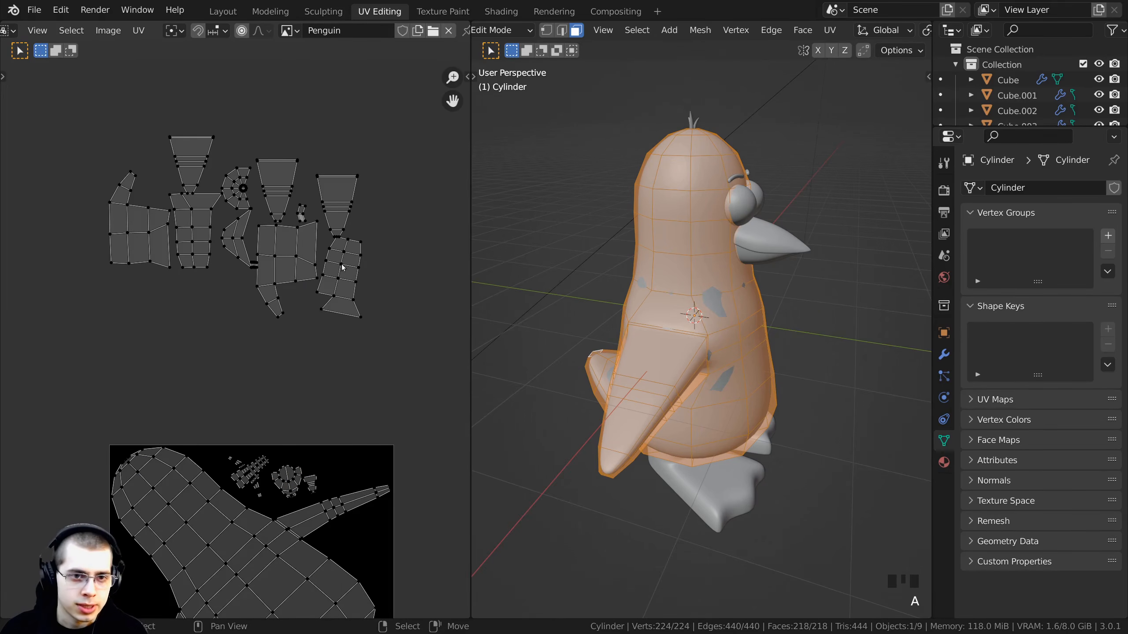
key(l)
key(l)
middle_drag(340, 187, 322, 54)
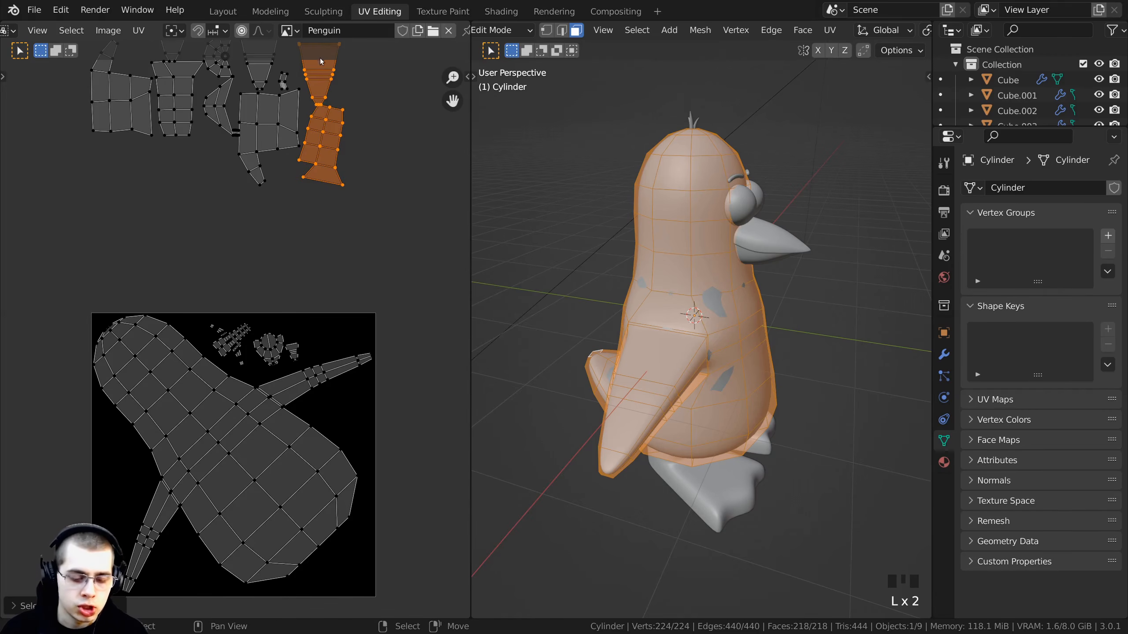
key(g)
click(343, 370)
middle_drag(450, 290, 422, 239)
key(s)
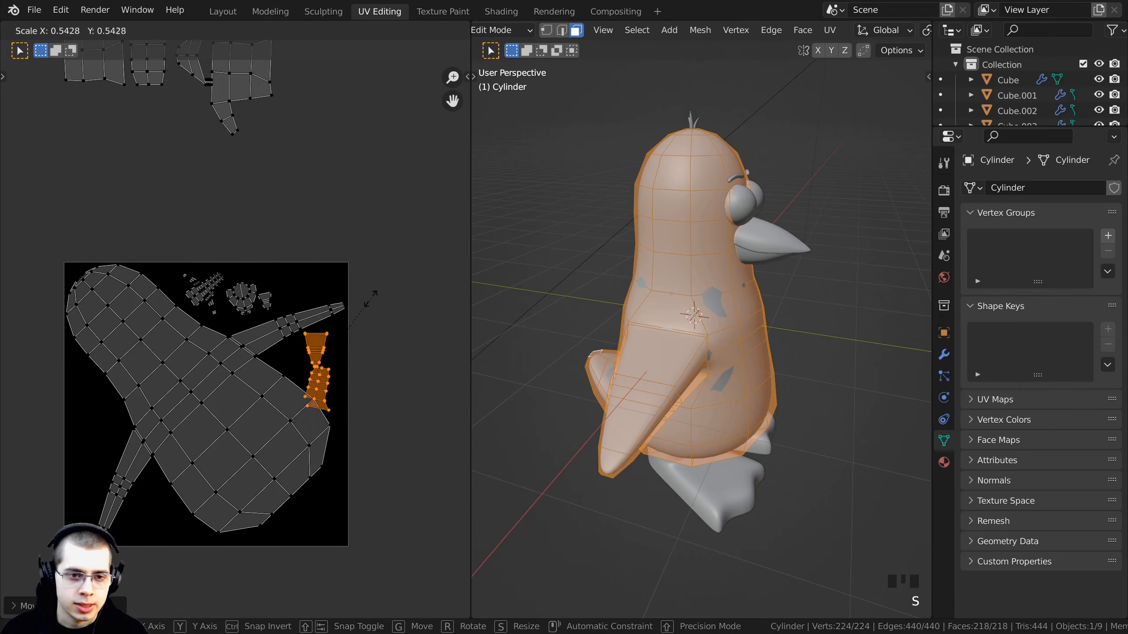
click(360, 346)
scroll(360, 345, up, 3)
key(r)
click(402, 350)
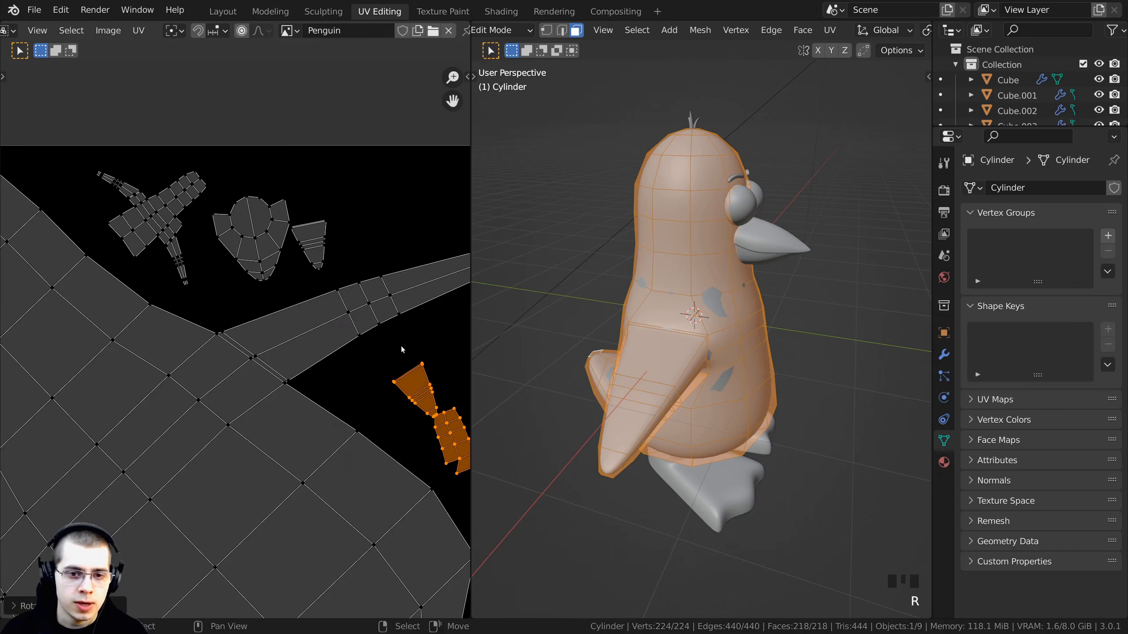
middle_drag(402, 350, 385, 383)
scroll(390, 362, down, 2)
middle_drag(319, 264, 270, 285)
- Box-select all the remaining islands, scale them down together and move them into the image's lower left area
key(a)
key(a)
scroll(234, 249, down, 1)
middle_drag(196, 172, 242, 304)
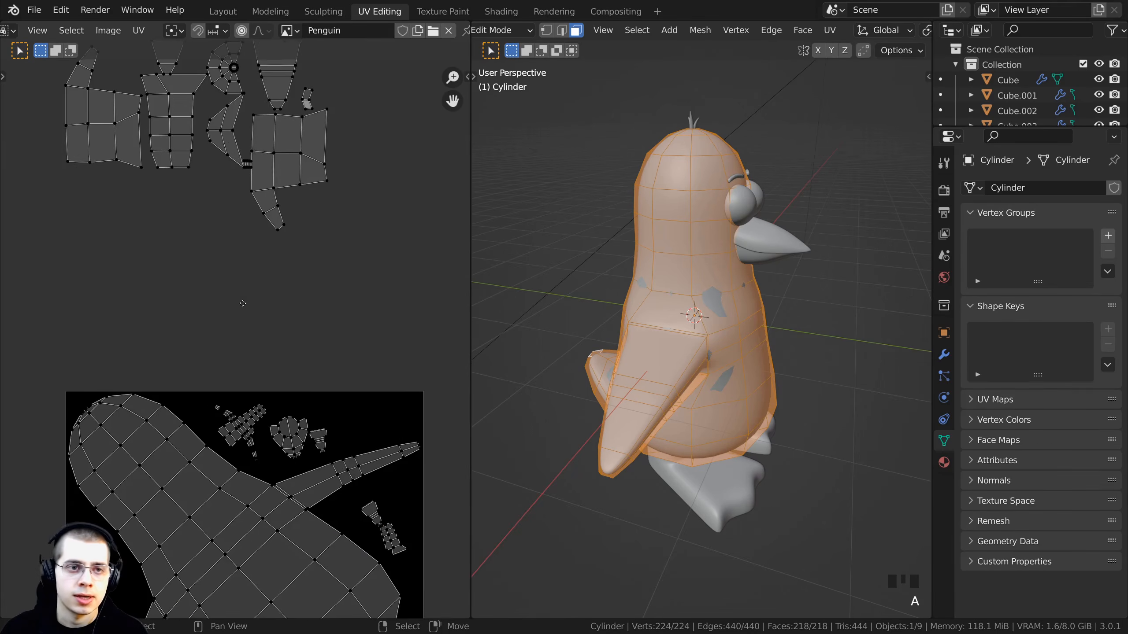
scroll(242, 303, down, 1)
key(l)
key(l)
key(l)
key(l)
key(l)
key(l)
key(l)
key(l)
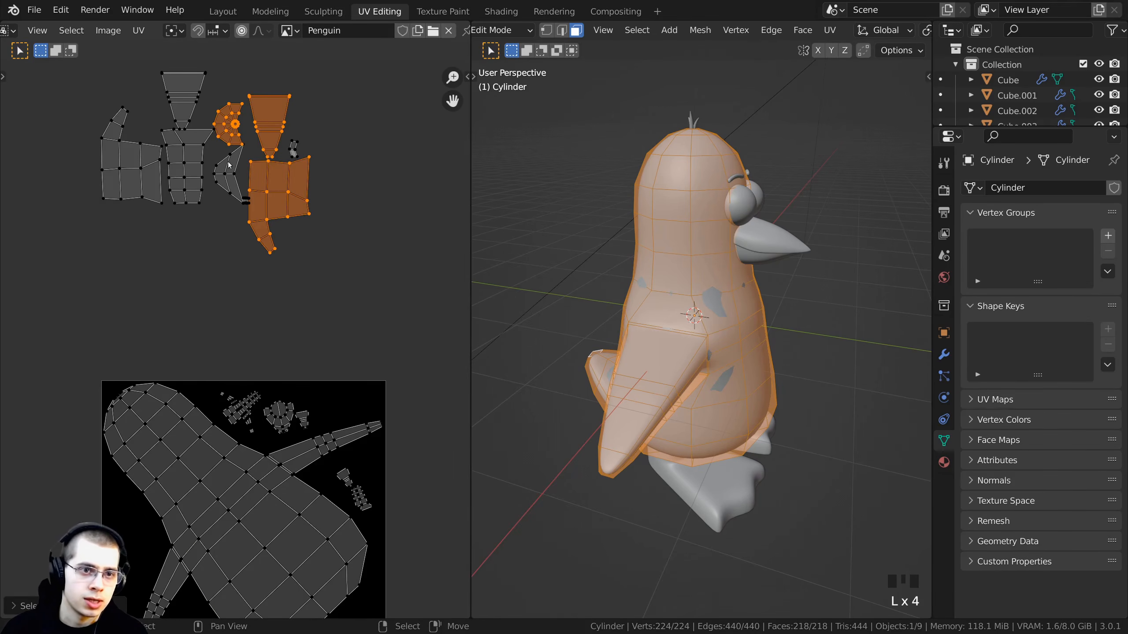
key(l)
key(l)
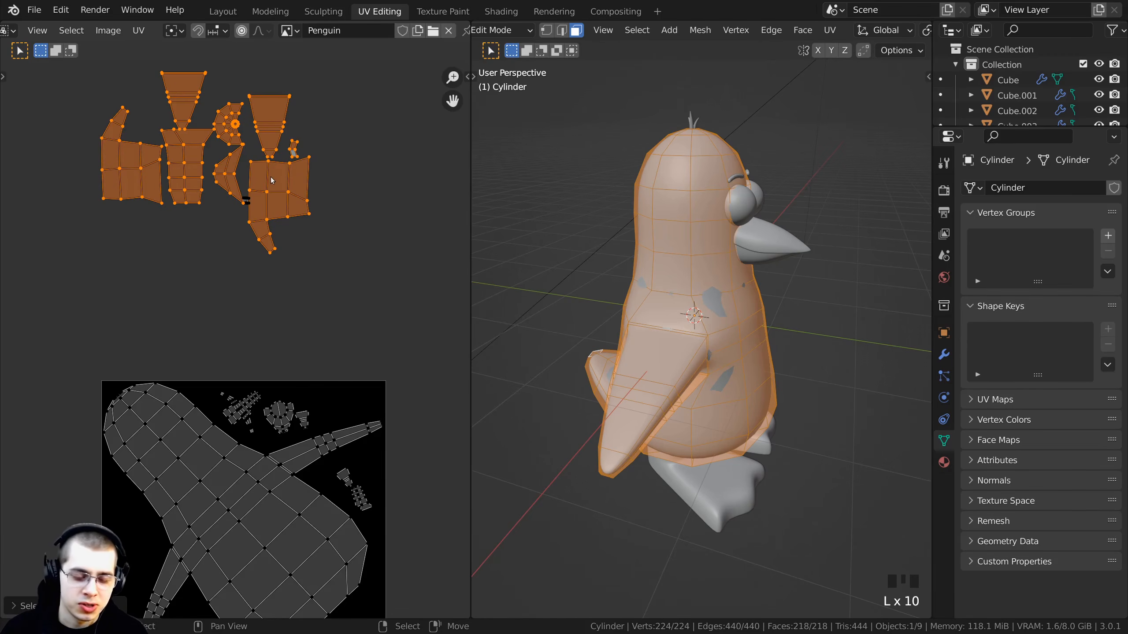
key(b)
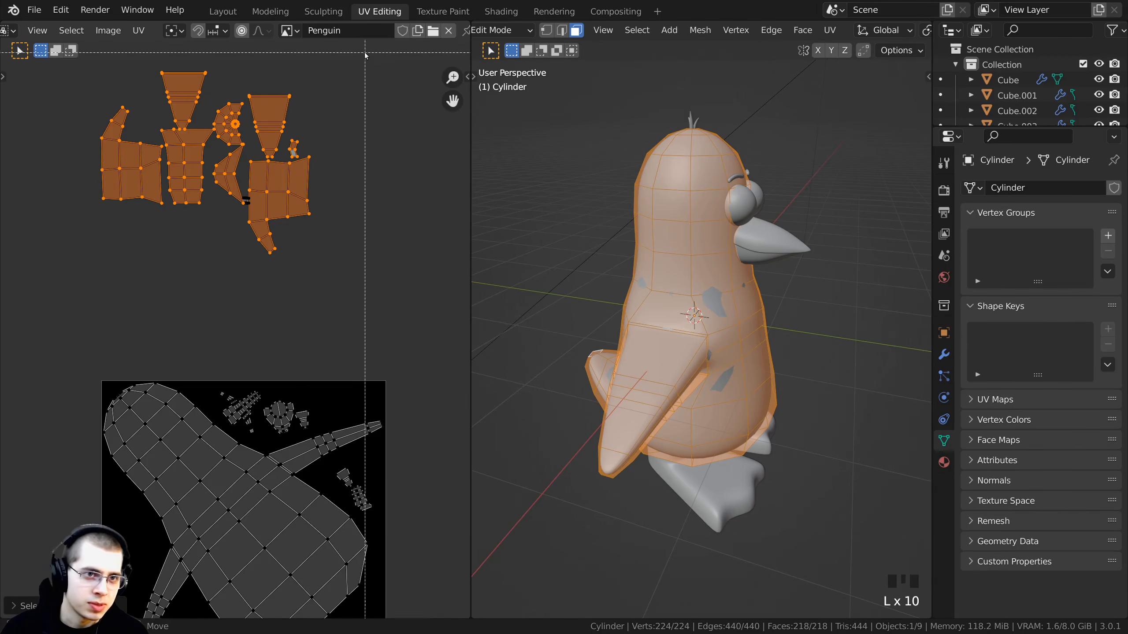
drag(356, 56, 35, 279)
middle_drag(336, 214, 383, 91)
key(s)
click(323, 58)
key(g)
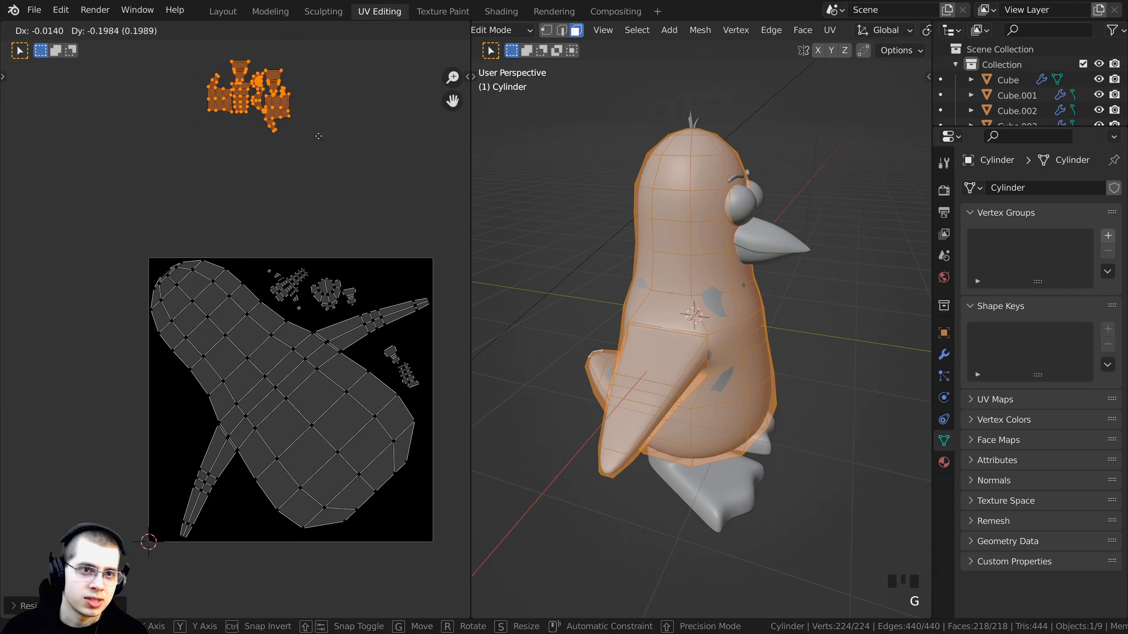
click(268, 464)
- Rotate, reposition and rescale the grouped islands to fit into the gap left of the body island
scroll(268, 464, up, 4)
middle_drag(268, 464, 375, 353)
key(r)
click(184, 447)
key(g)
click(167, 396)
key(s)
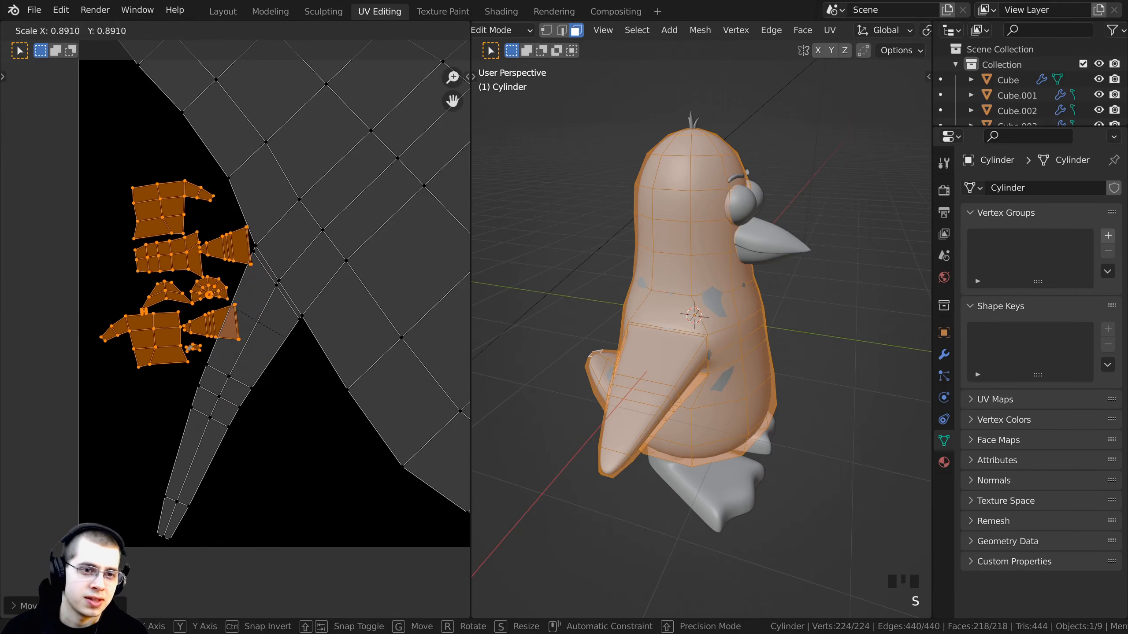
click(169, 374)
key(g)
click(156, 369)
key(s)
click(315, 345)
key(g)
key(s)
click(316, 334)
key(g)
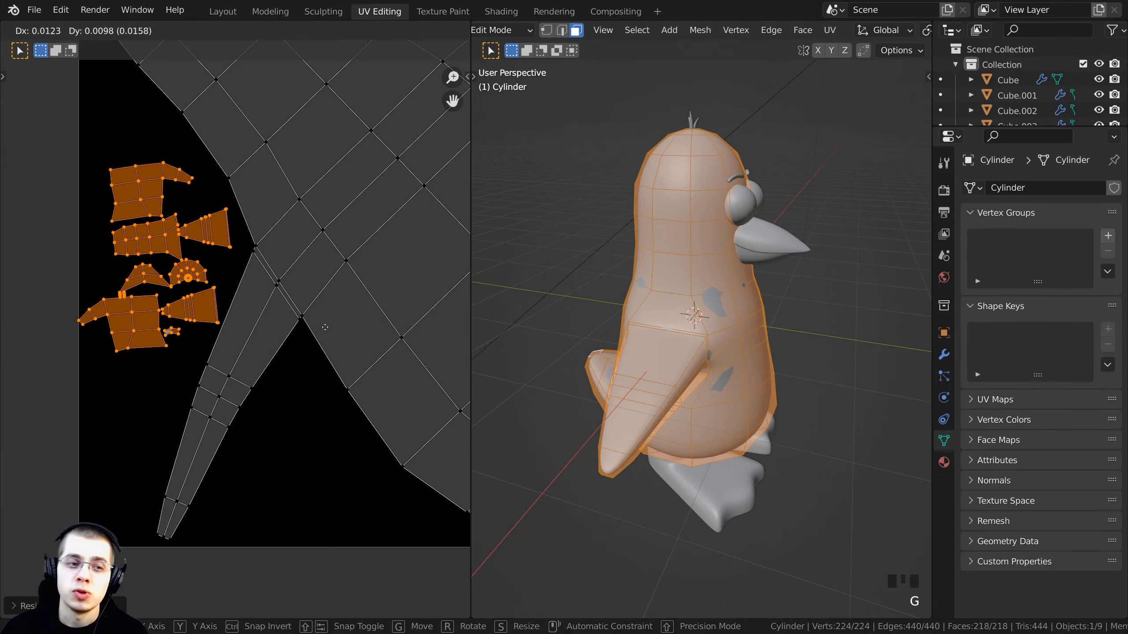
click(326, 327)
key(s)
click(317, 322)
- Inspect the finished UV layout inside the image alongside the penguin in the 3D viewport
key(a)
scroll(241, 322, down, 4)
middle_drag(239, 328, 138, 319)
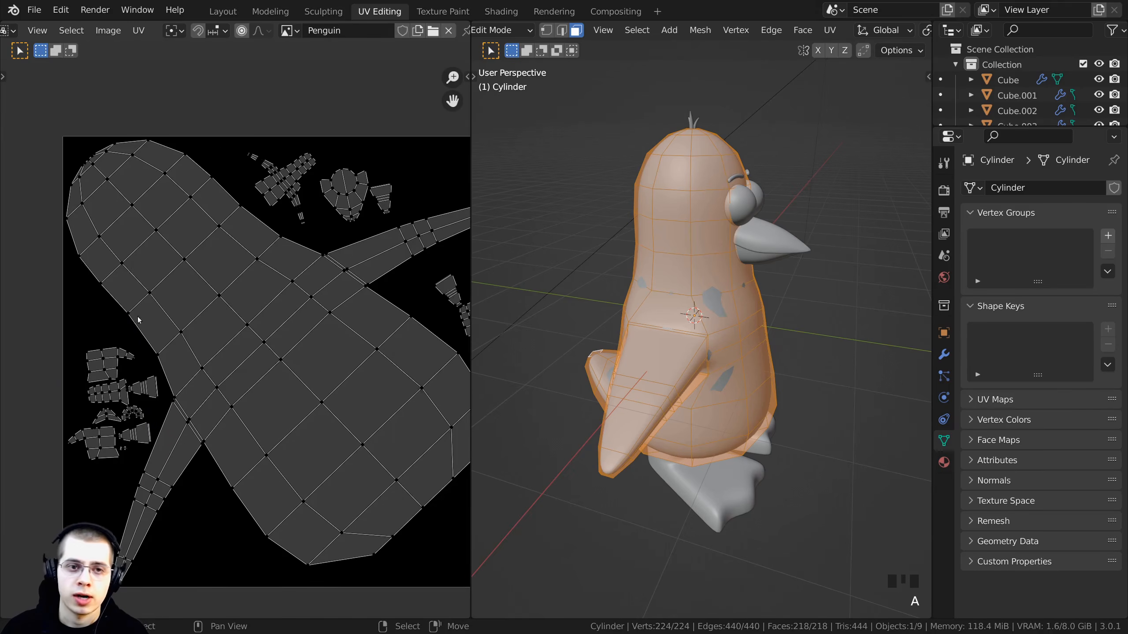
middle_drag(240, 403, 146, 440)
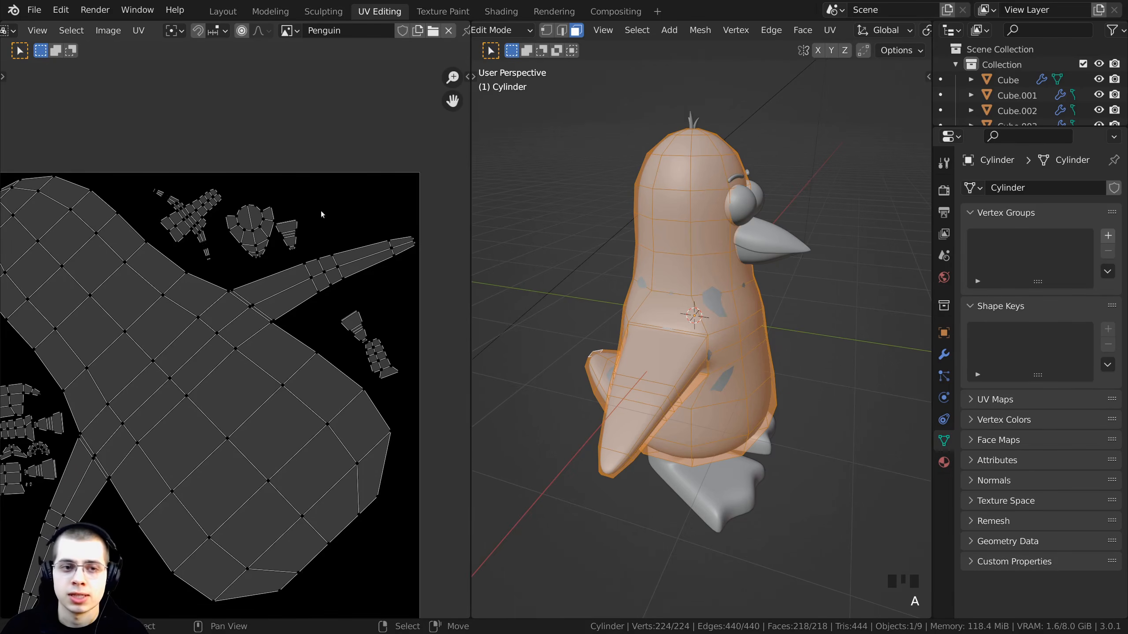
scroll(312, 372, down, 2)
scroll(313, 372, up, 4)
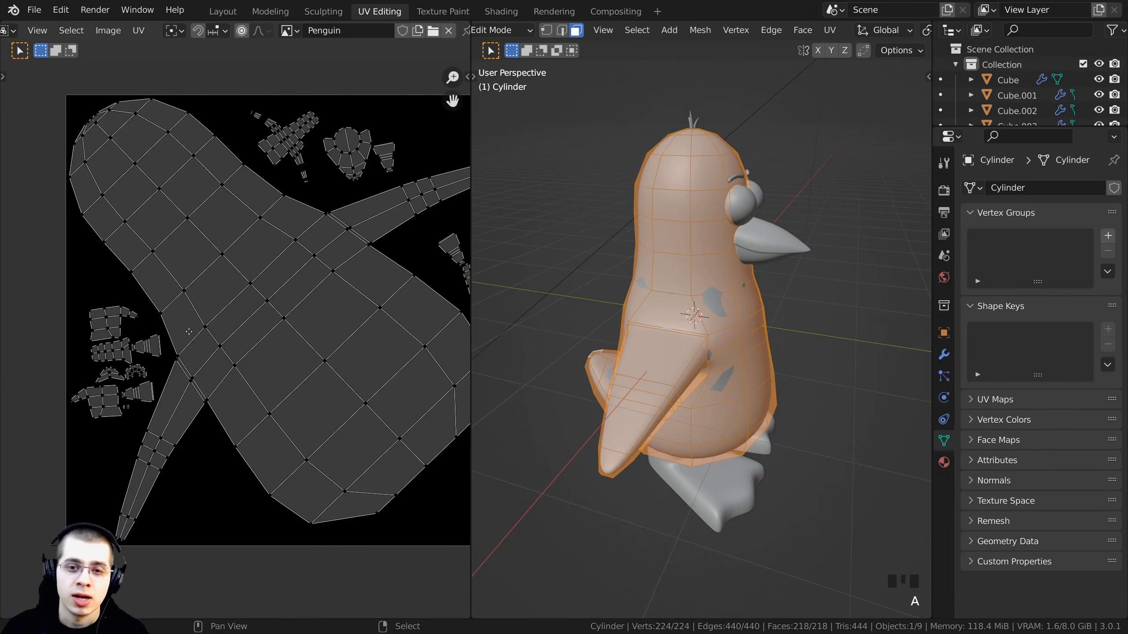
middle_drag(600, 391, 638, 274)
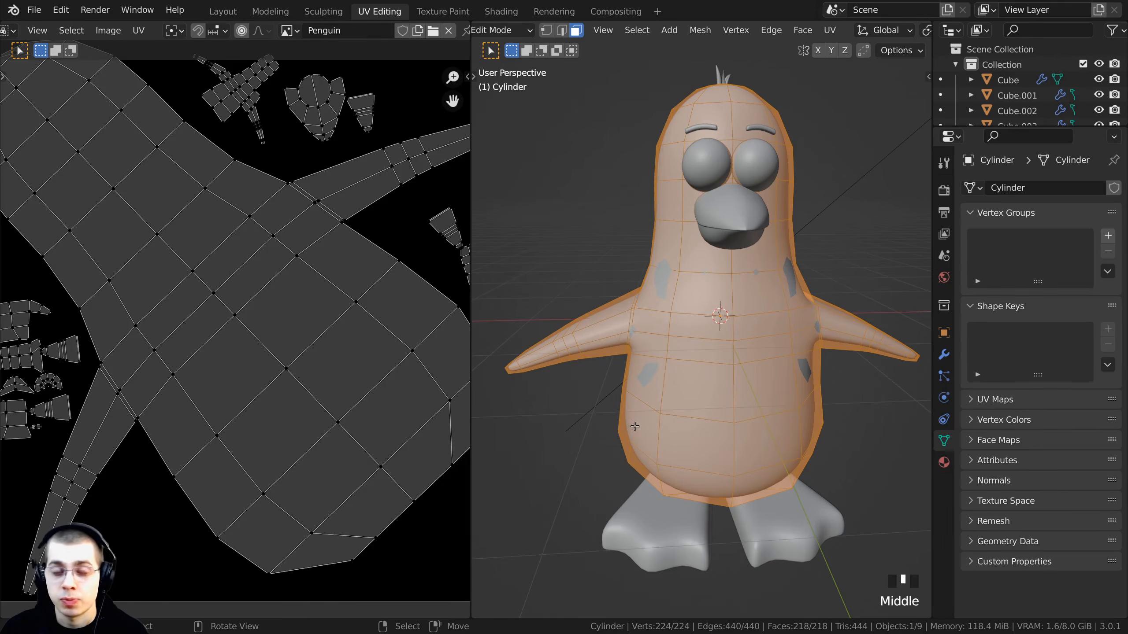
scroll(179, 278, down, 2)
key(a)
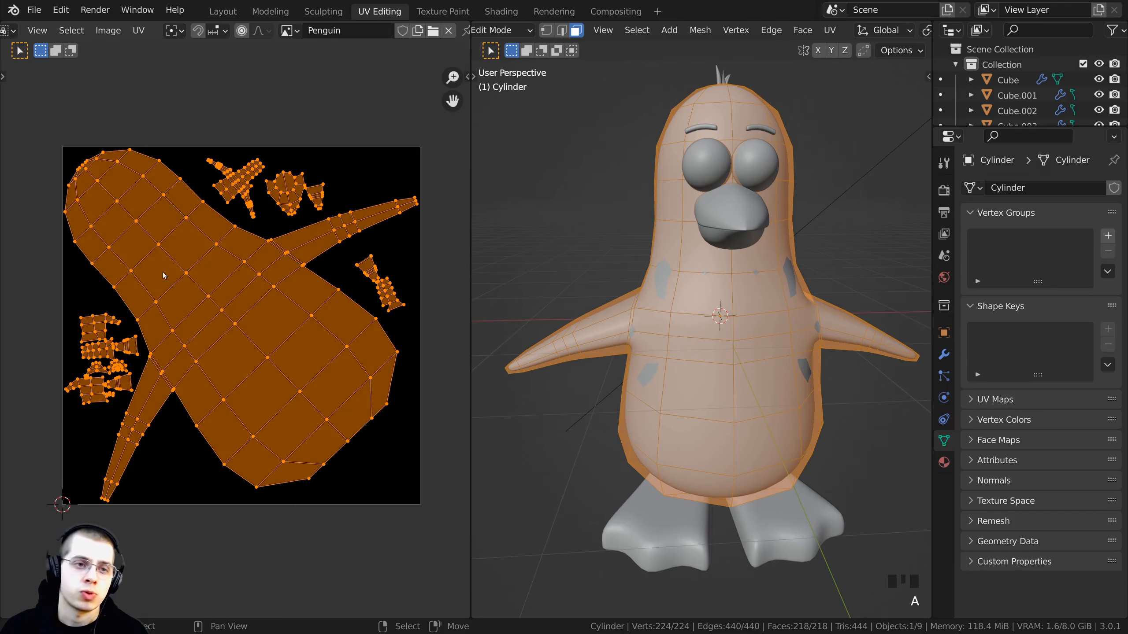
key(a)
middle_drag(314, 271, 324, 287)
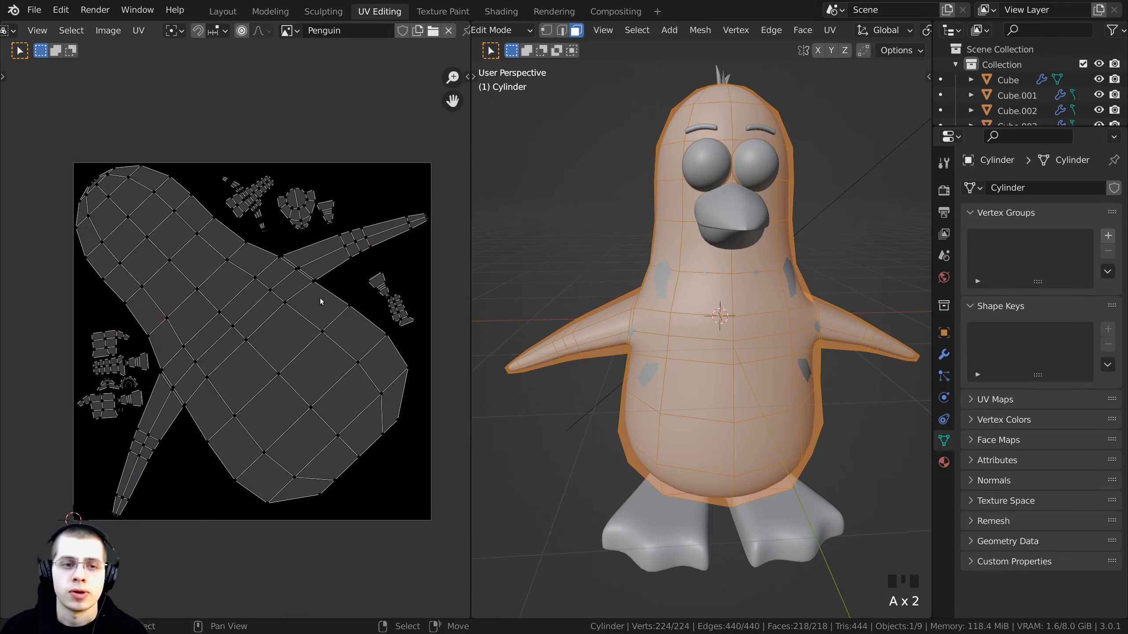
key(a)
key(a)
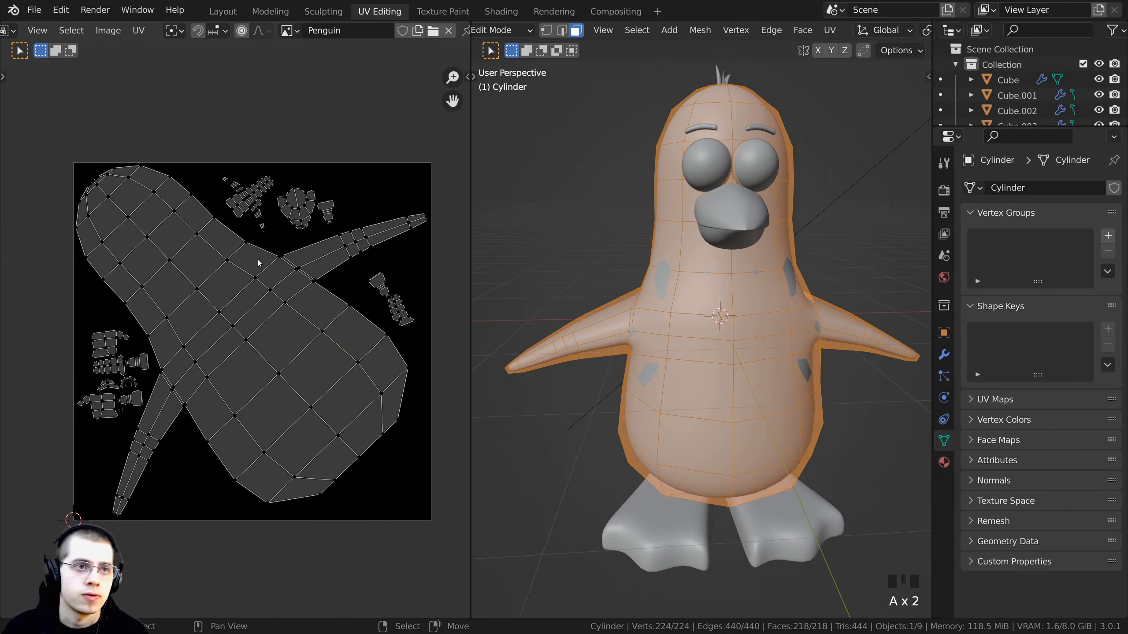
middle_drag(259, 263, 264, 266)
middle_drag(535, 283, 581, 228)
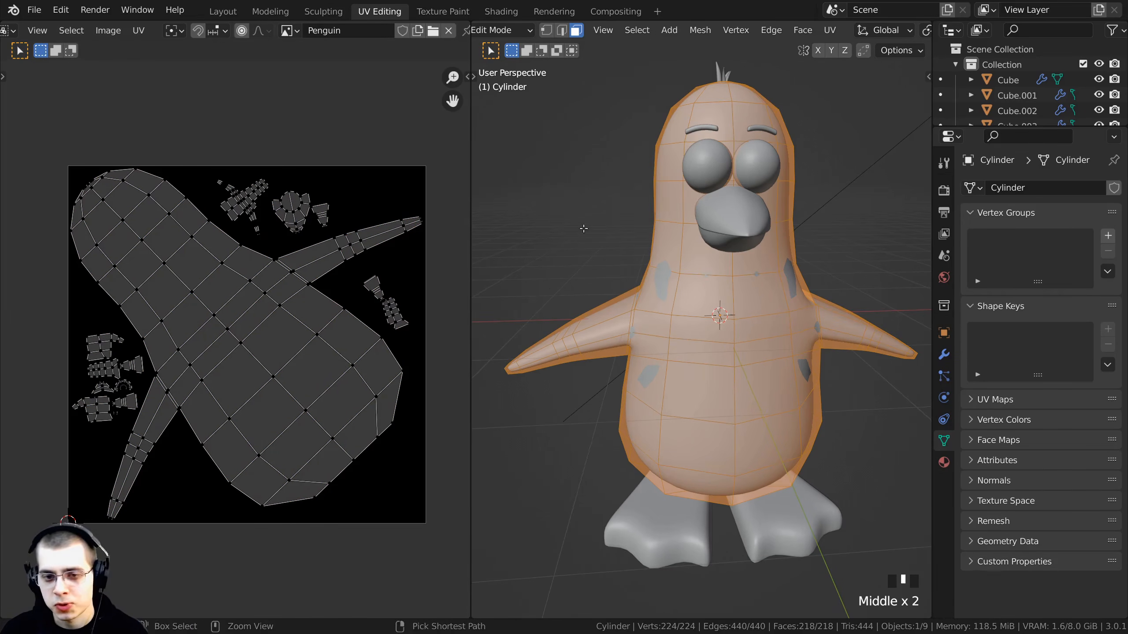
- Save the file and switch to the Texture Paint workspace, framing the UV layout in the image editor
key(ctrl+s)
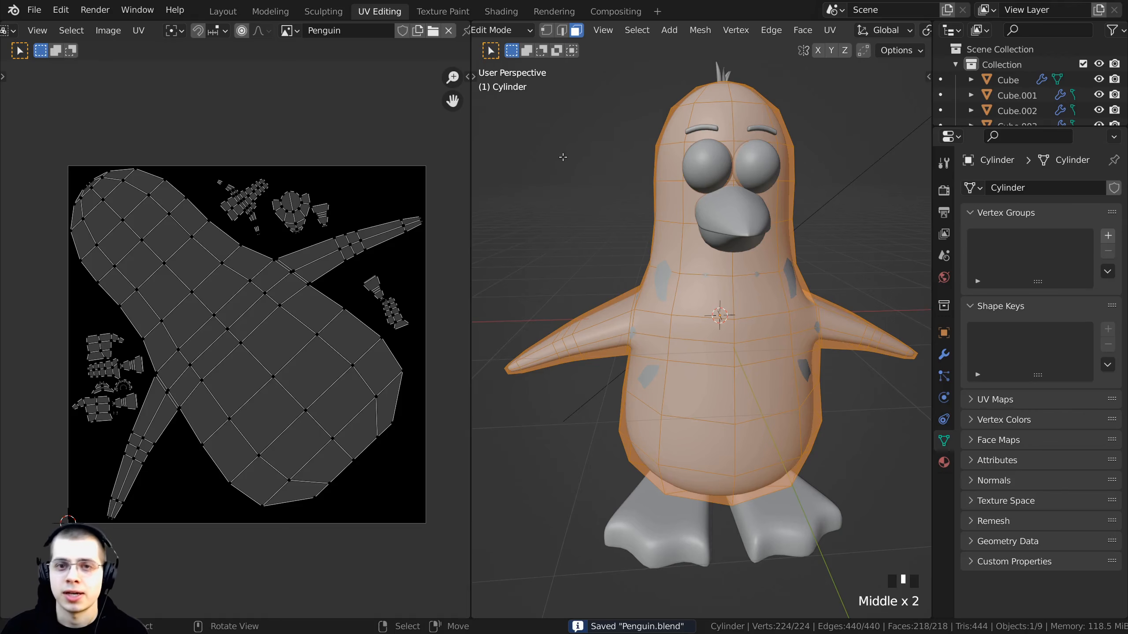
click(435, 18)
scroll(638, 289, down, 1)
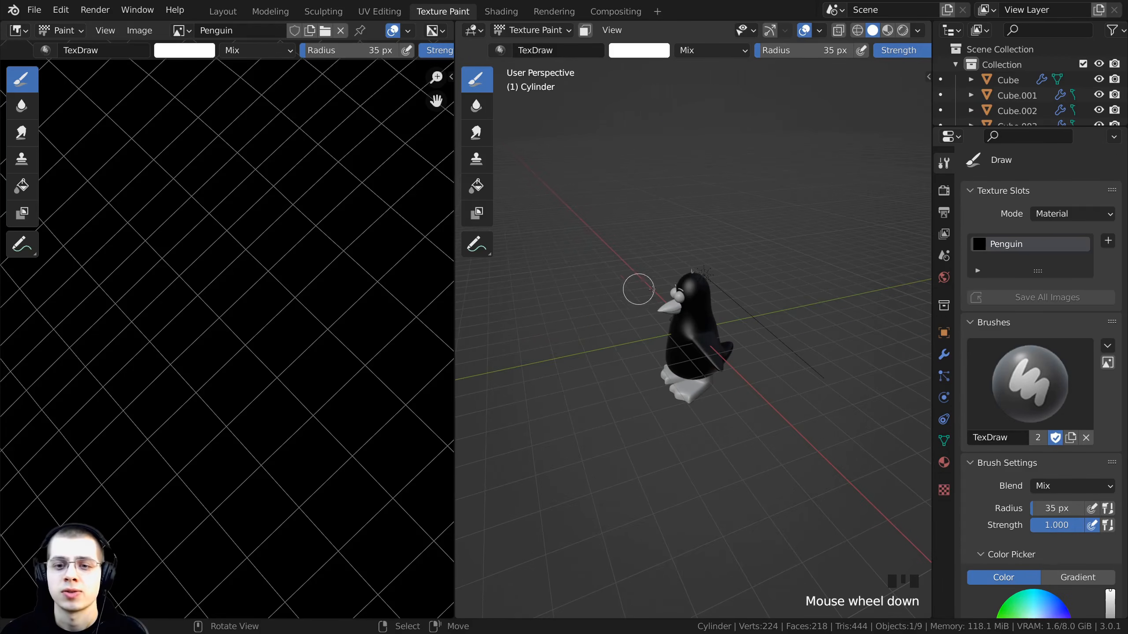
middle_drag(638, 289, 824, 313)
key(Home)
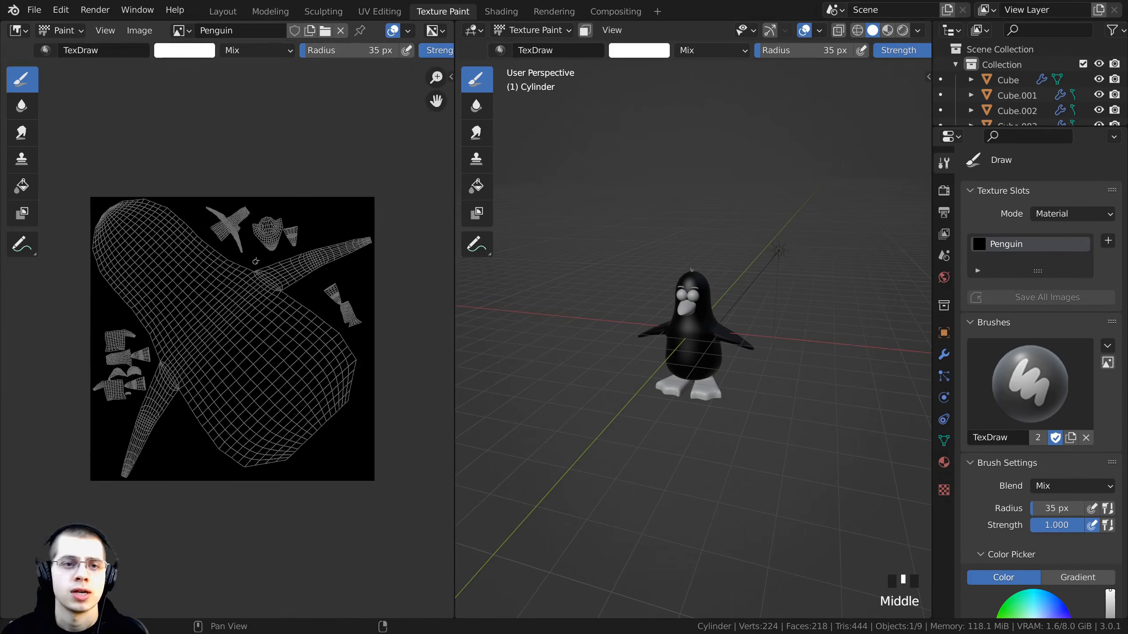
scroll(255, 261, up, 1)
middle_drag(288, 198, 301, 176)
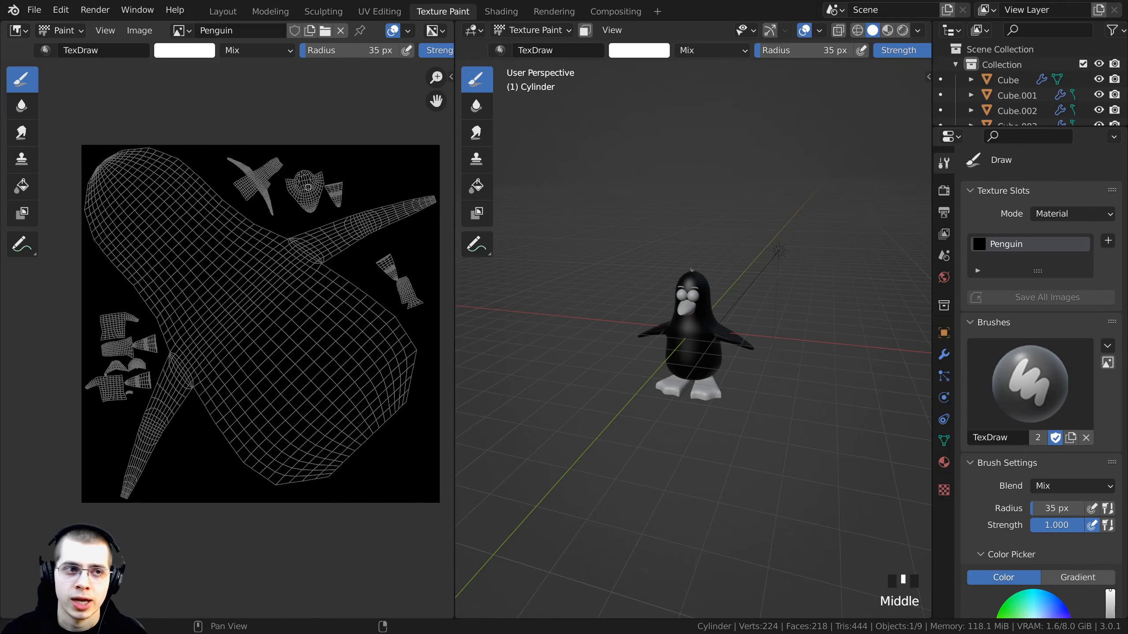
- Enlarge the 3D viewport over the image editor and bring the penguin's front into close view
click(18, 33)
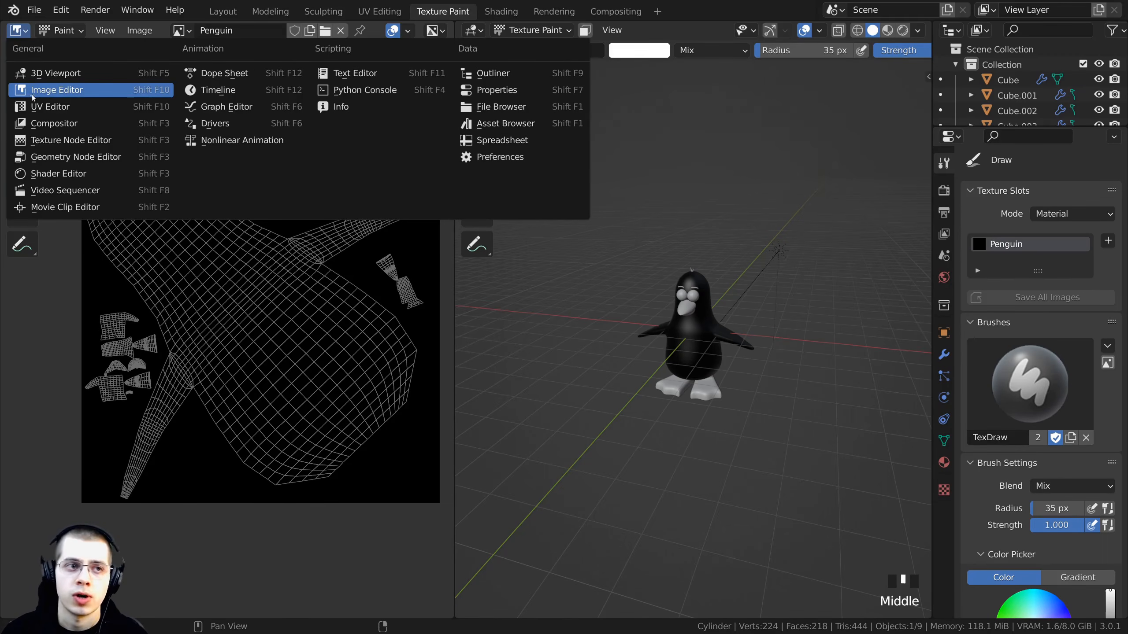
scroll(729, 345, up, 5)
middle_drag(730, 345, 742, 327)
scroll(696, 352, up, 3)
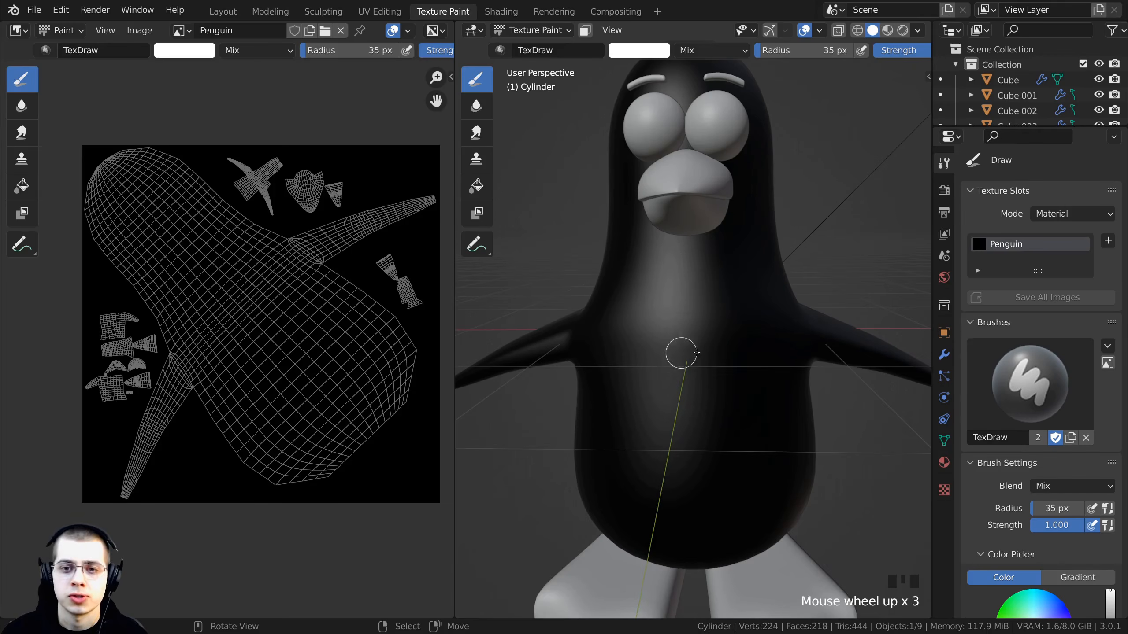
middle_drag(683, 236, 623, 276)
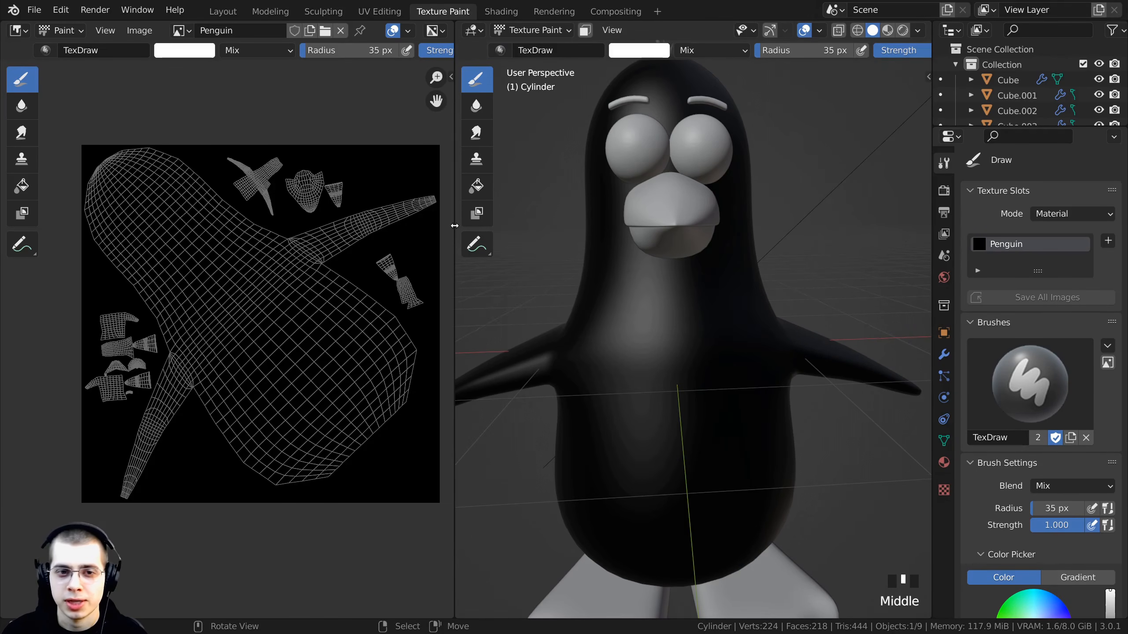
drag(454, 225, 66, 236)
scroll(450, 285, down, 2)
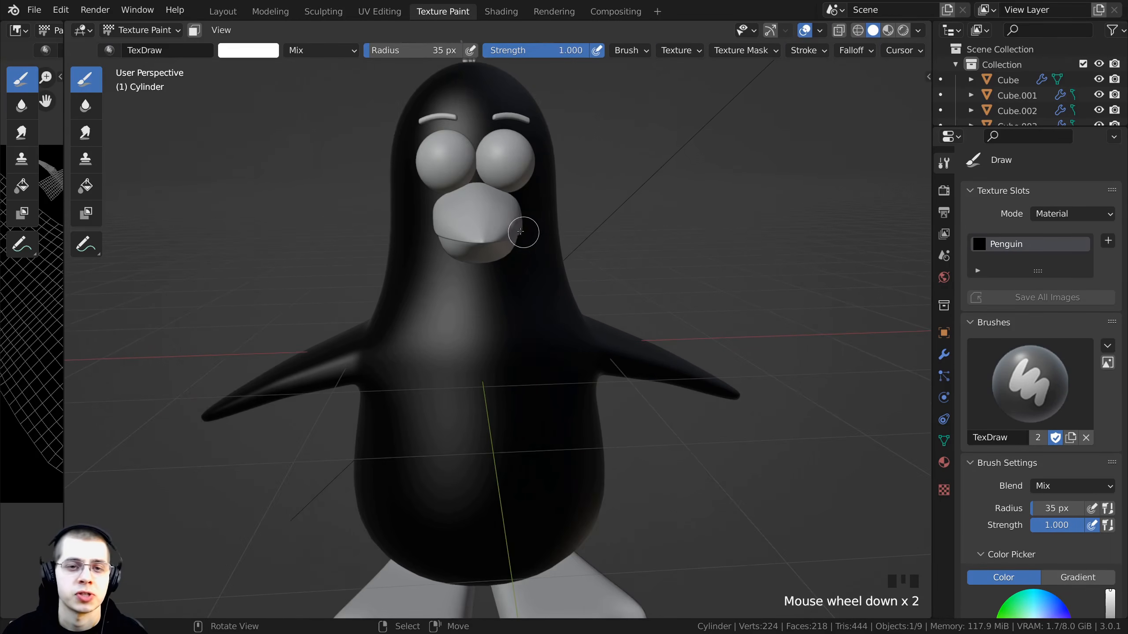
middle_drag(515, 234, 565, 239)
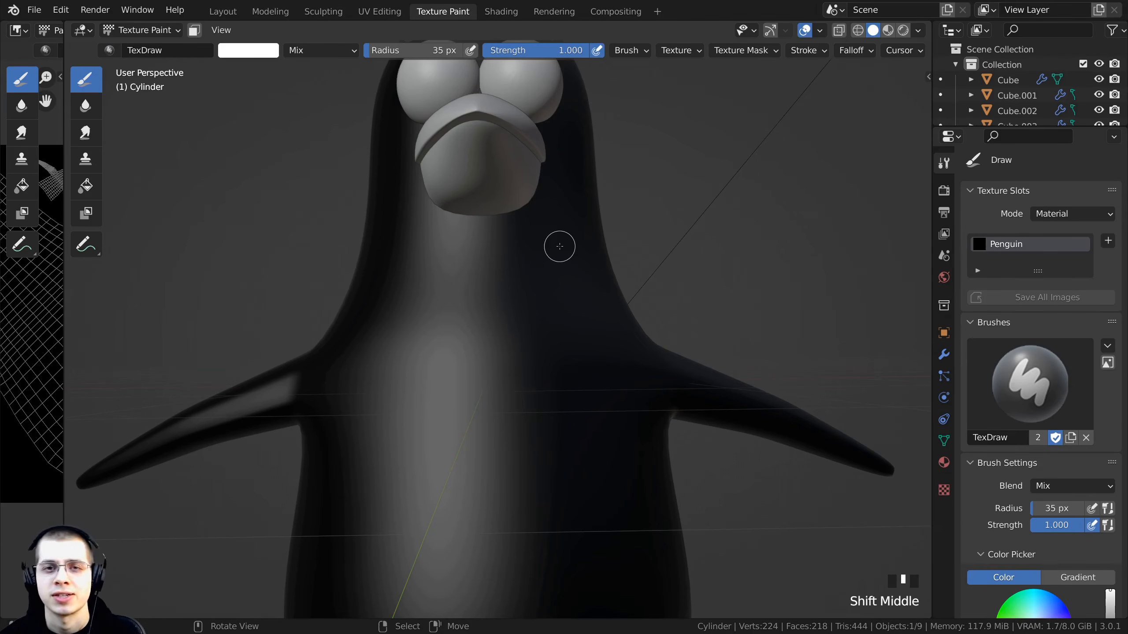
middle_drag(559, 247, 481, 365)
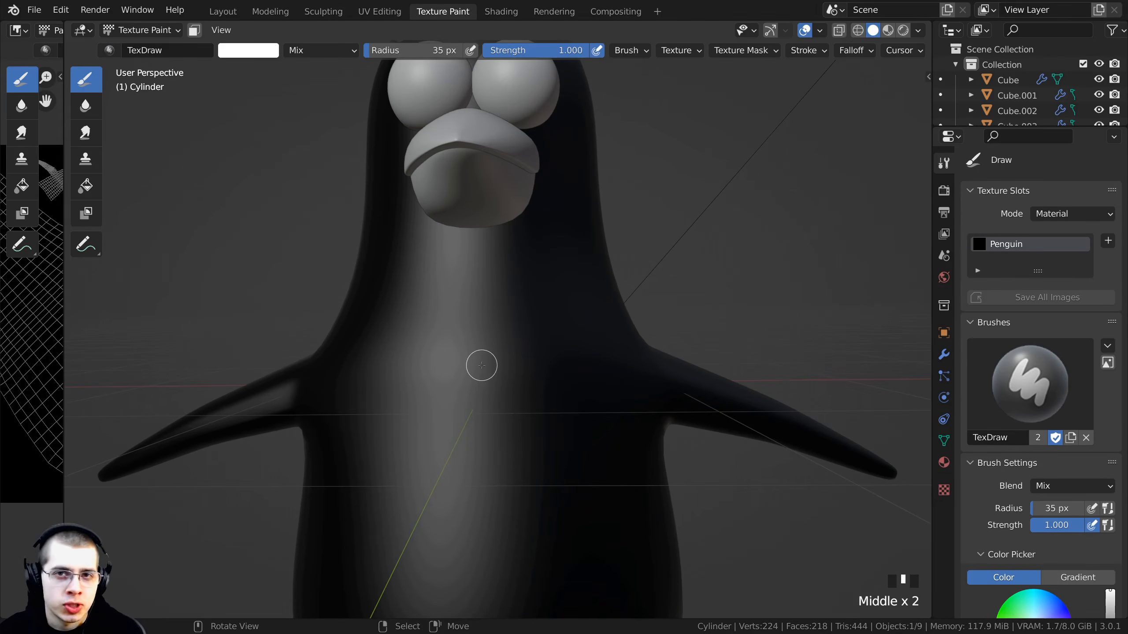
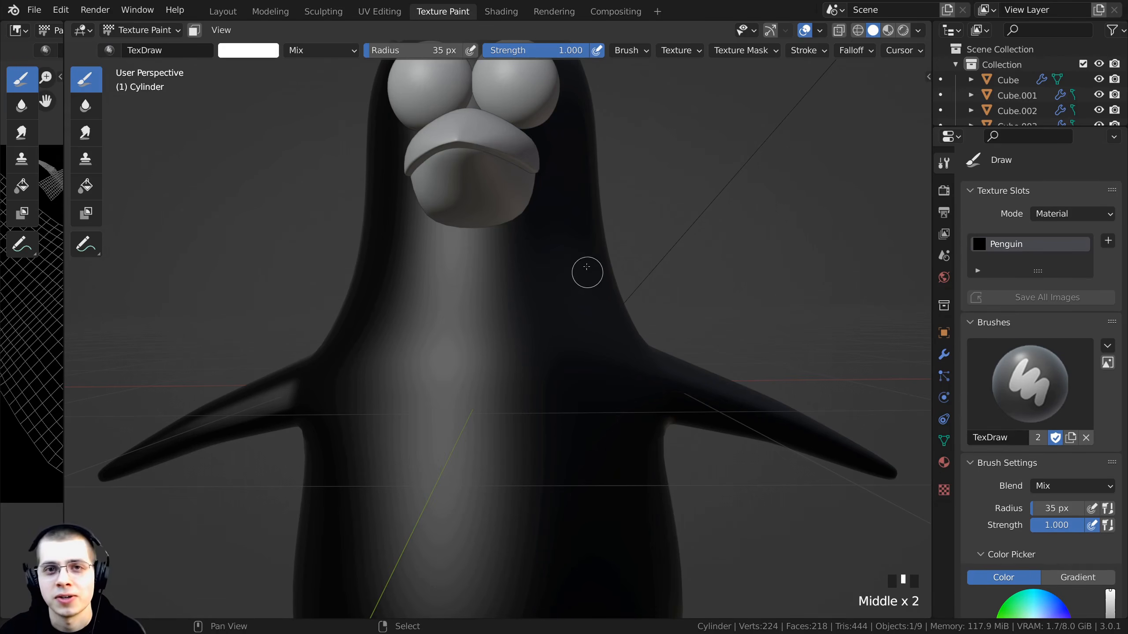
- Enable X-axis mirror symmetry for texture painting on the penguin body
shift+middle_drag(586, 269, 199, 138)
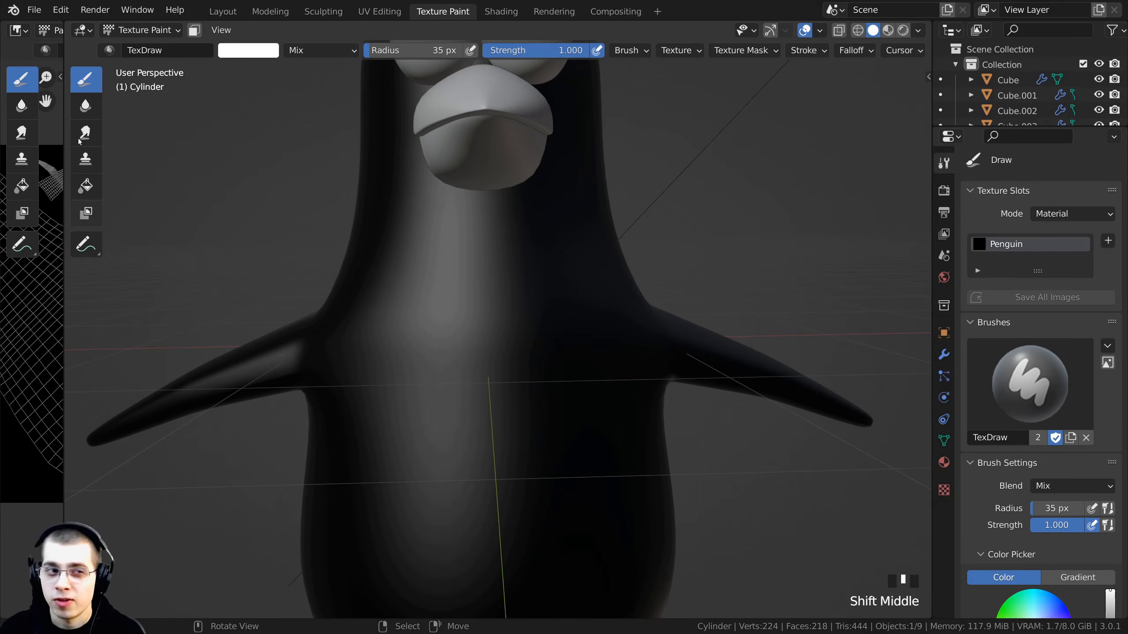
click(80, 81)
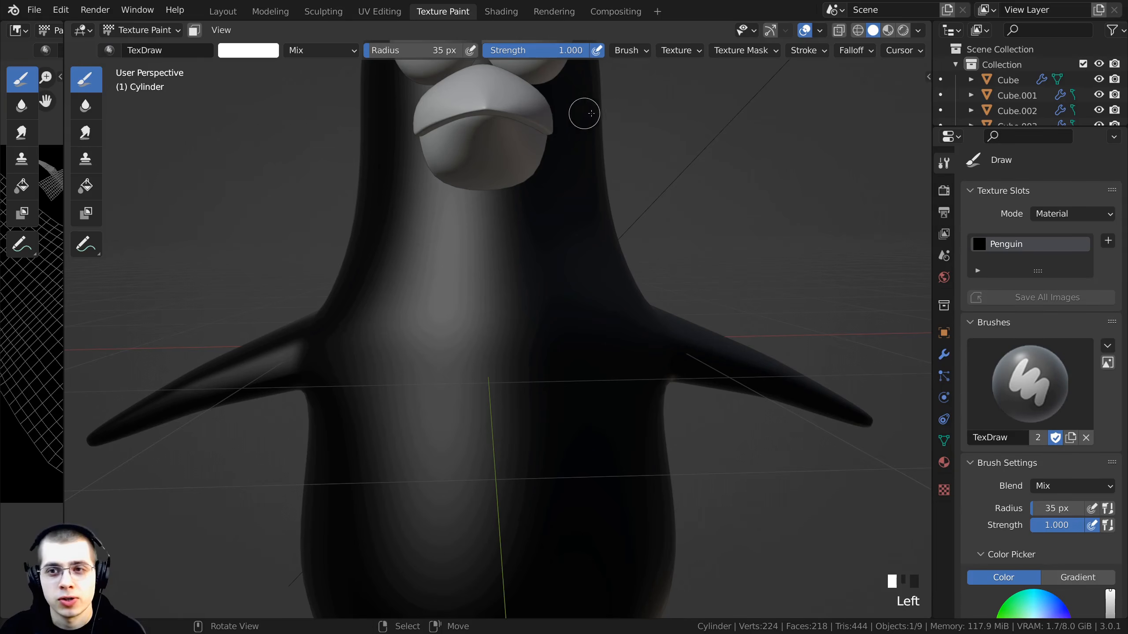
scroll(717, 55, down, 3)
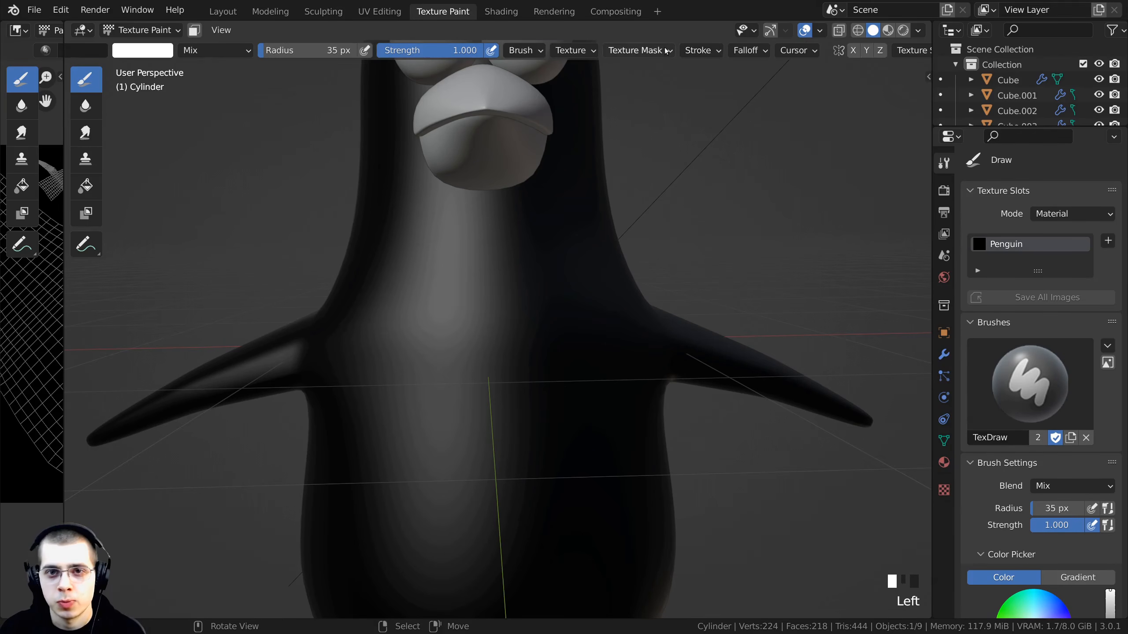
scroll(701, 51, up, 3)
scroll(680, 50, down, 5)
scroll(666, 50, down, 1)
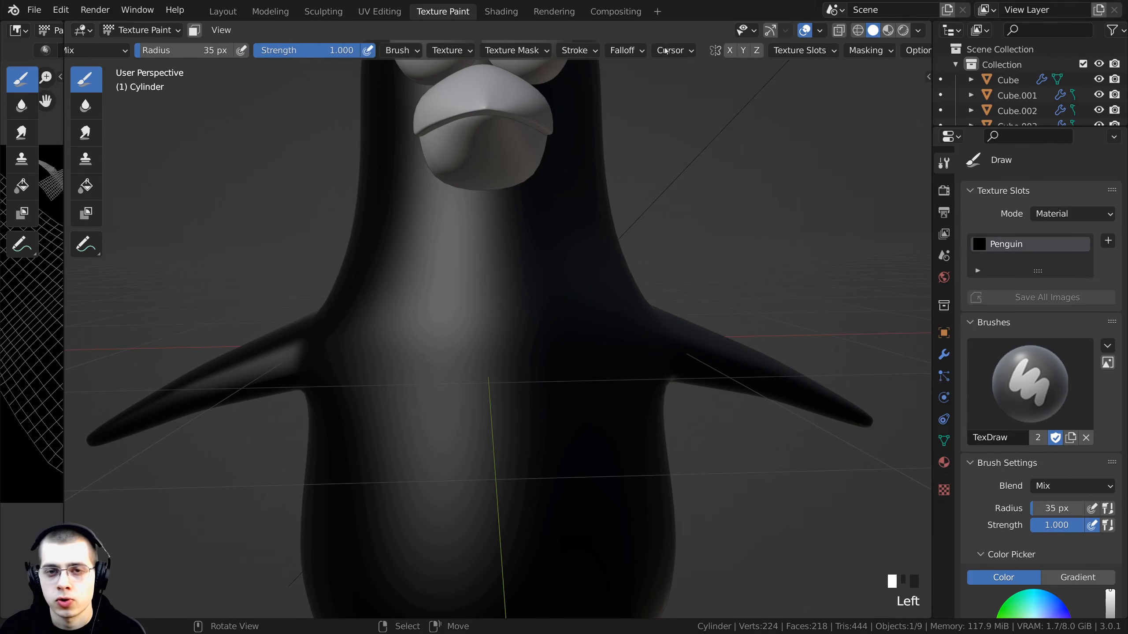
middle_drag(686, 50, 464, 62)
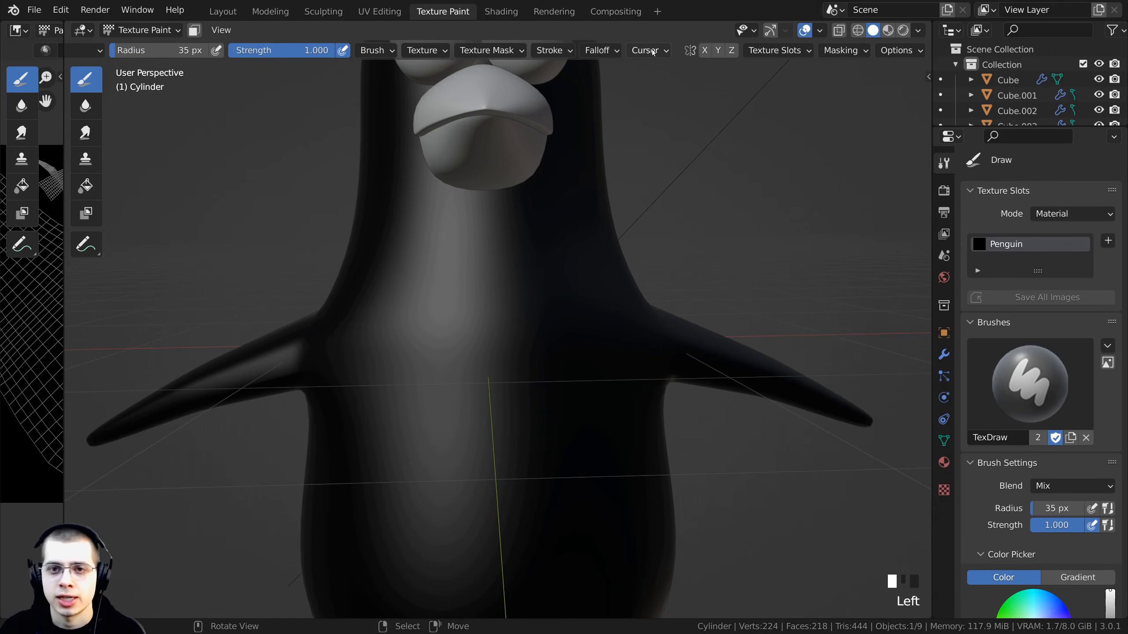
middle_drag(650, 50, 250, 62)
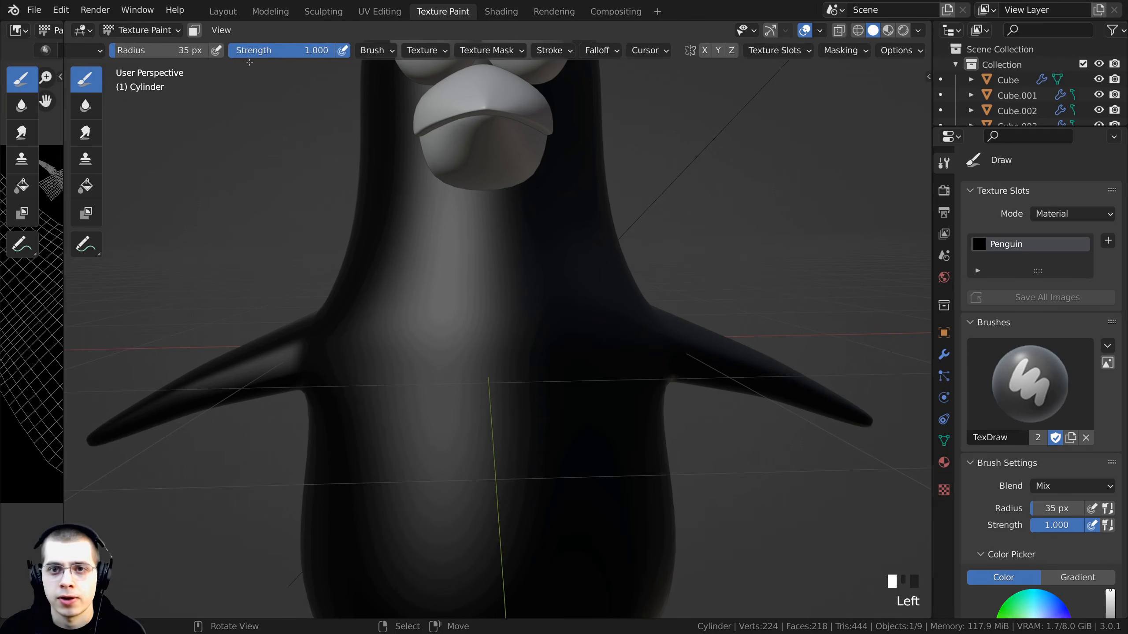
click(706, 51)
- Paint a pair of mirrored white dots on the neck below the beak
scroll(562, 195, up, 2)
click(541, 182)
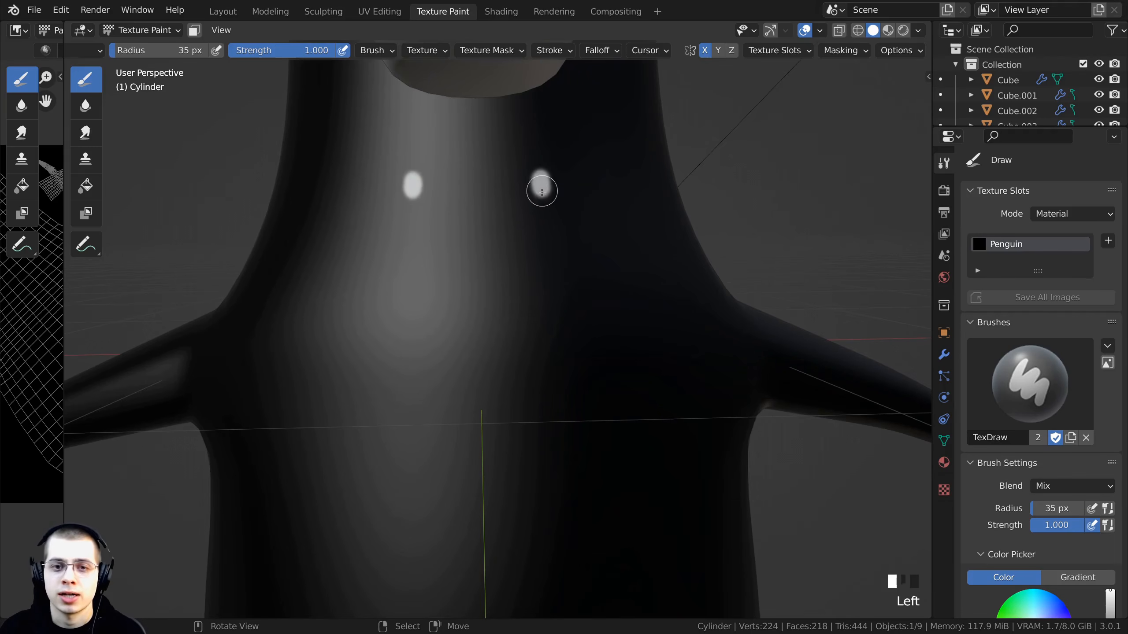
click(541, 187)
click(540, 196)
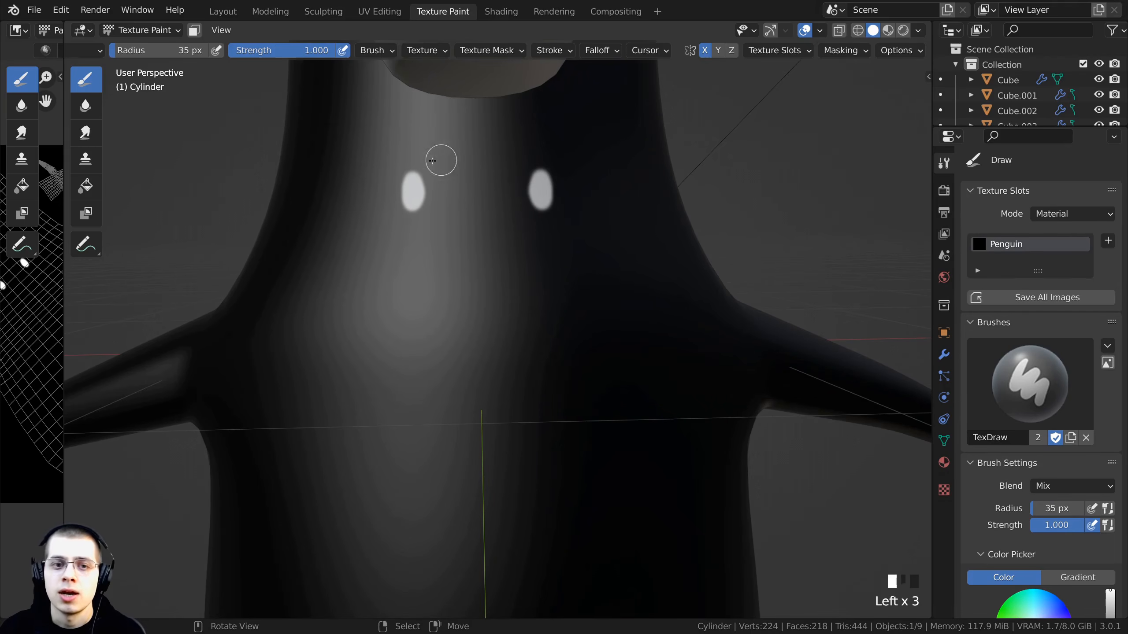
- Set the brush radius to 16 px
middle_drag(516, 181, 506, 126)
scroll(482, 208, down, 2)
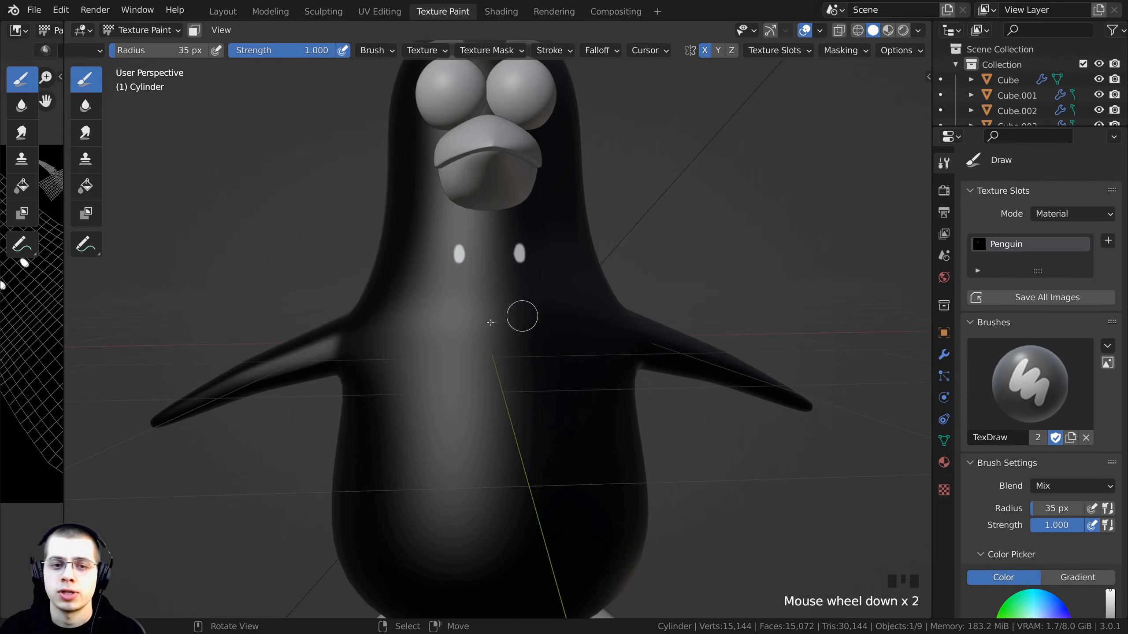
middle_drag(490, 322, 478, 271)
scroll(416, 246, up, 2)
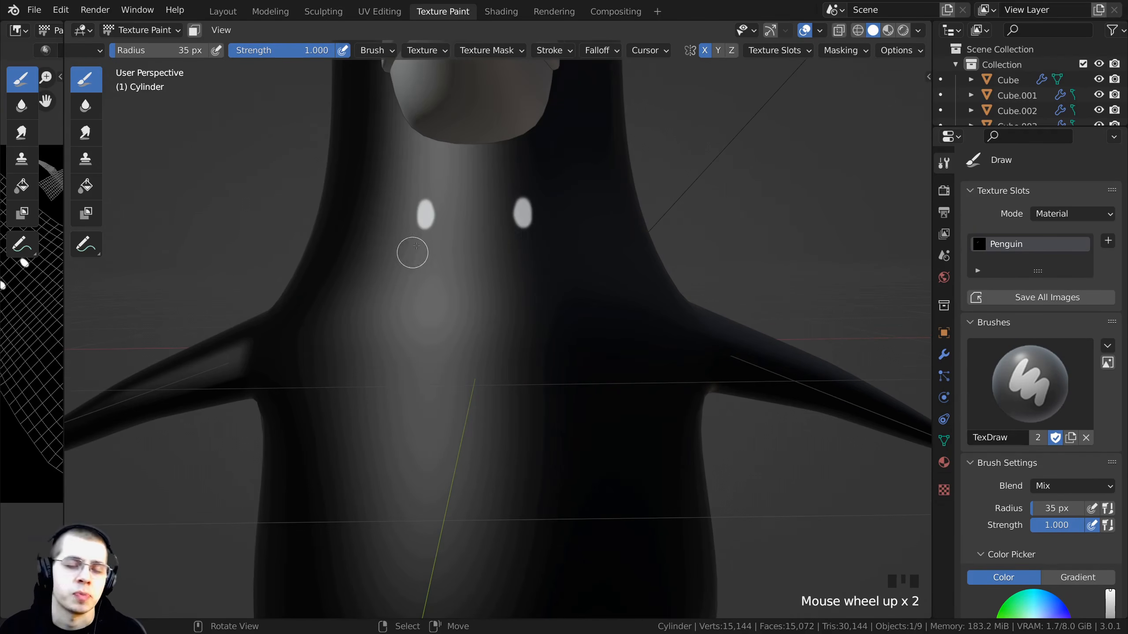
middle_drag(478, 209, 376, 119)
scroll(375, 118, up, 2)
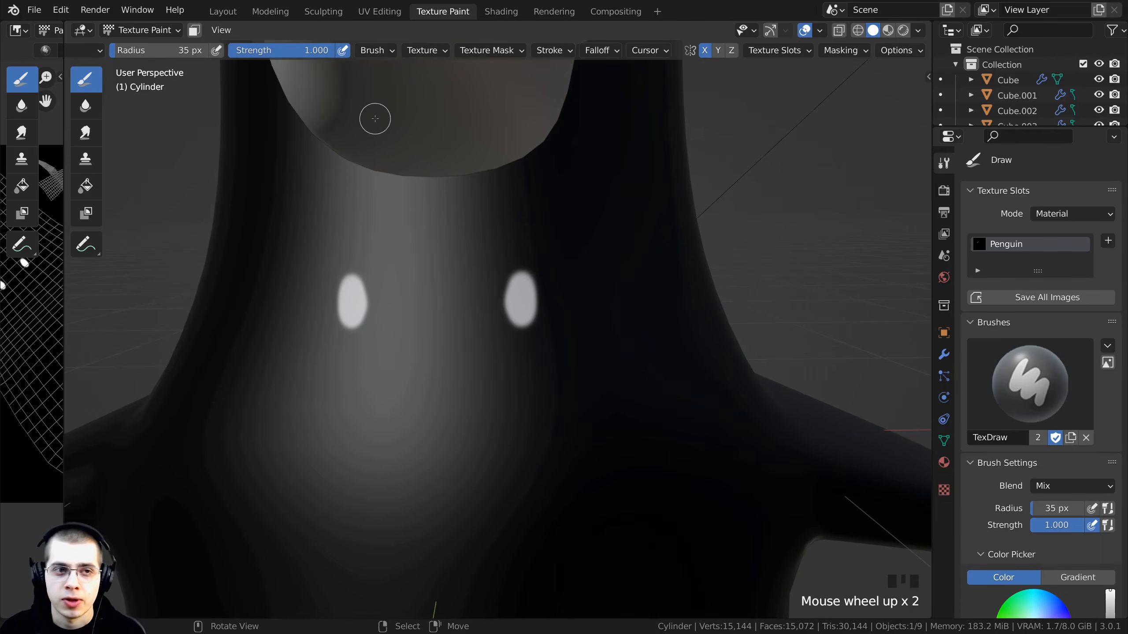
scroll(376, 118, down, 1)
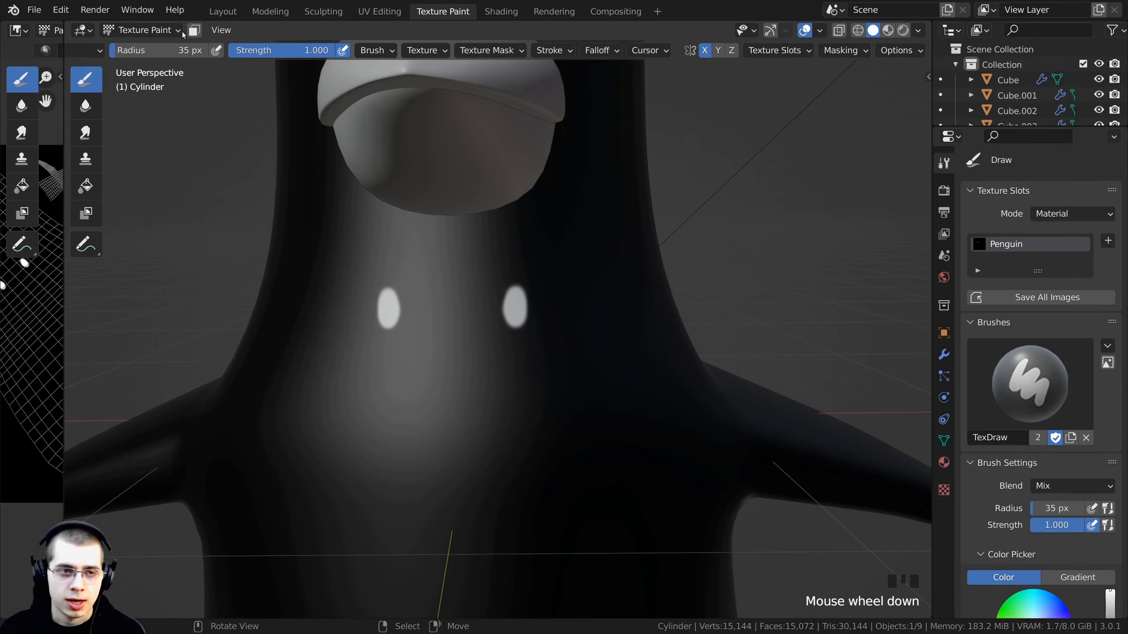
drag(152, 53, 137, 53)
right_click(138, 54)
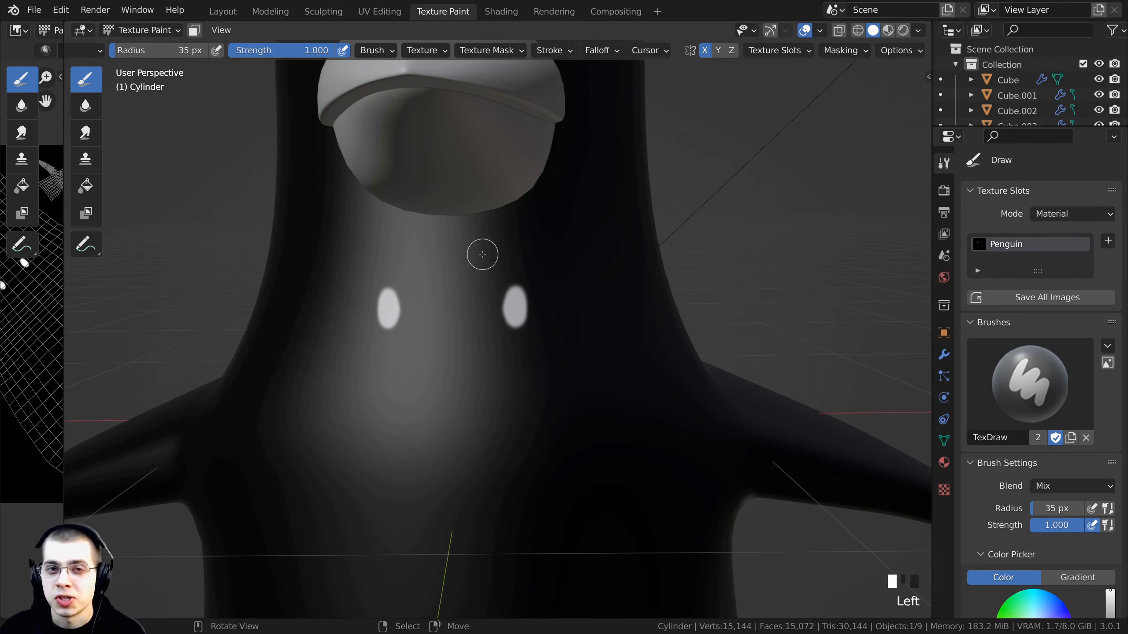
key(f)
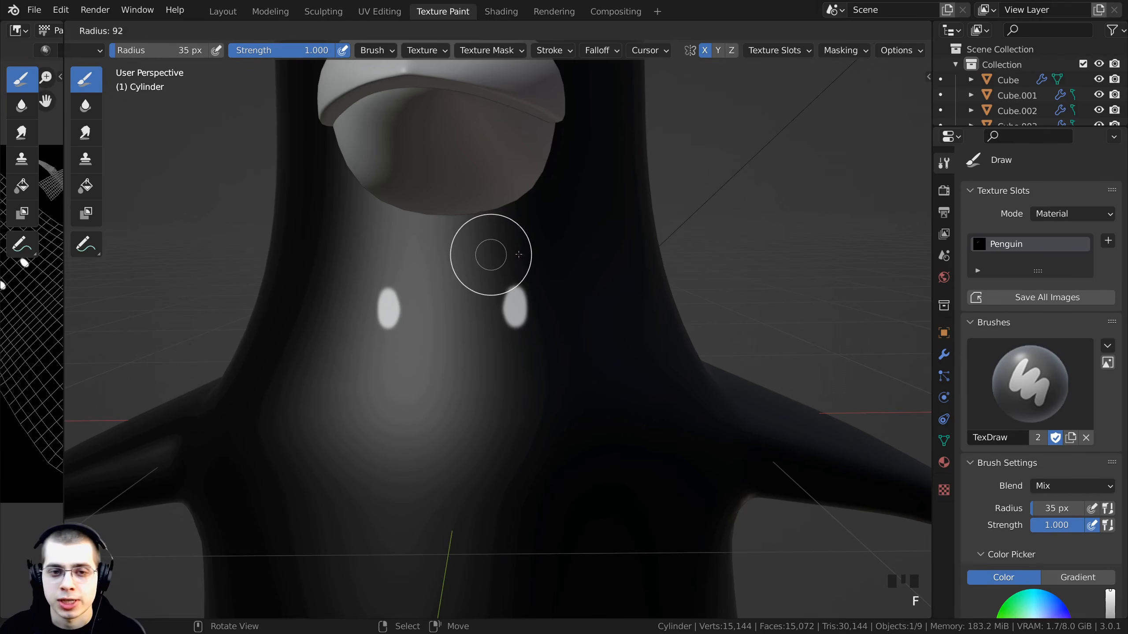
click(535, 254)
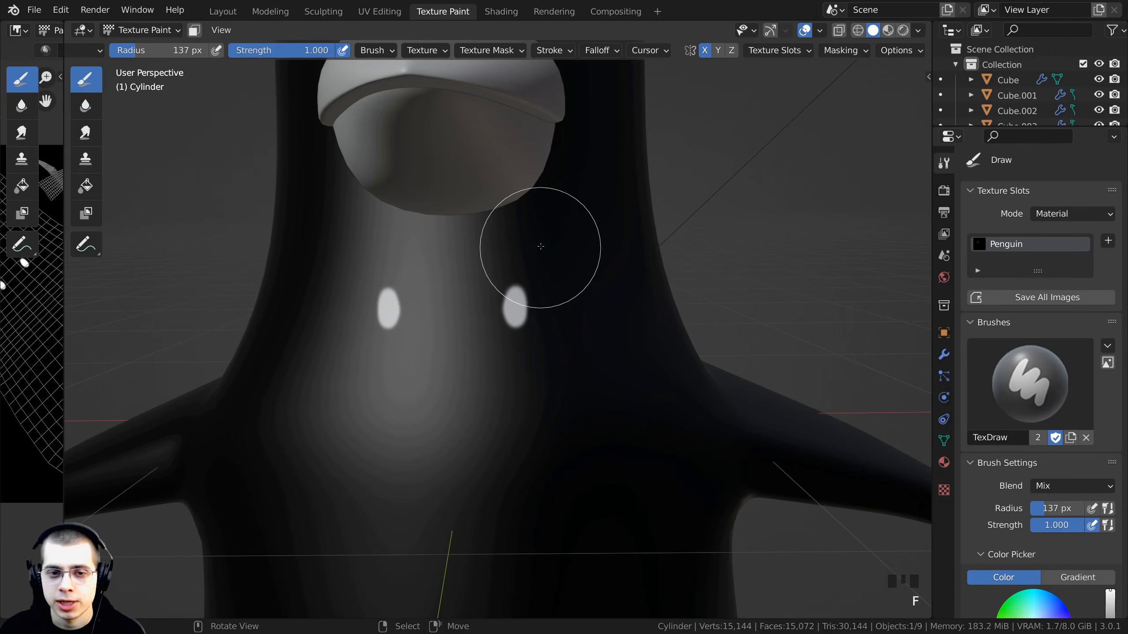
key(f)
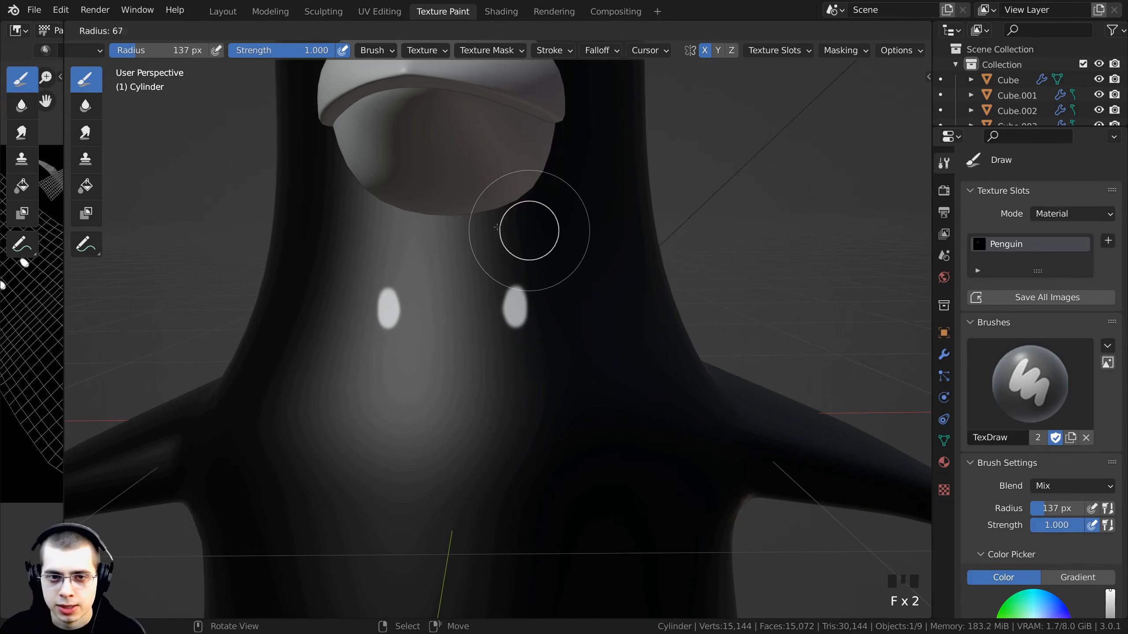
click(476, 218)
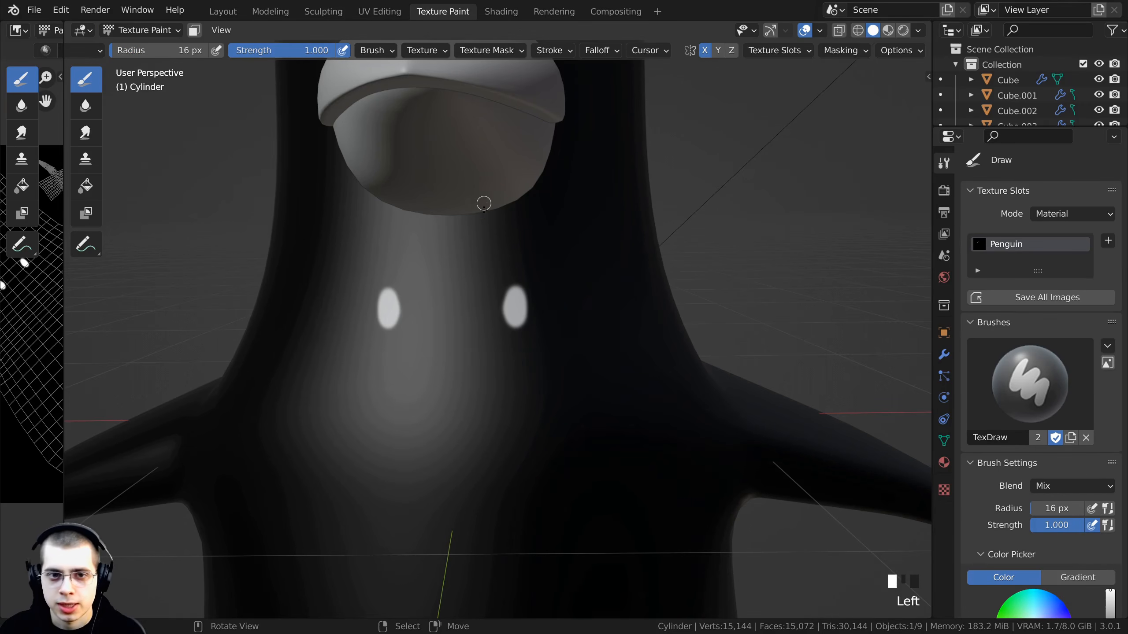
- Paint two short mirrored strokes with rounded ends just below the beak, above the dots
drag(483, 201, 481, 247)
shift+middle_drag(511, 197, 520, 178)
scroll(511, 191, up, 2)
shift+scroll(525, 105, down, 2)
- Try painting a mirrored line down each side of the neck from the beak's edge
drag(531, 70, 577, 399)
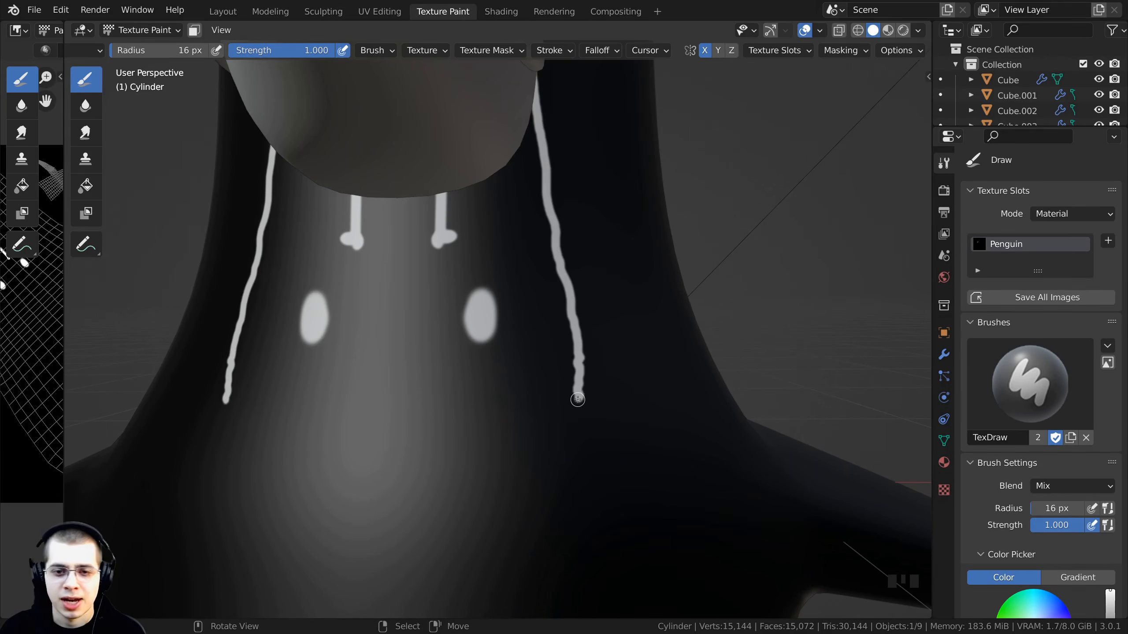
key(ctrl+z)
drag(527, 82, 563, 345)
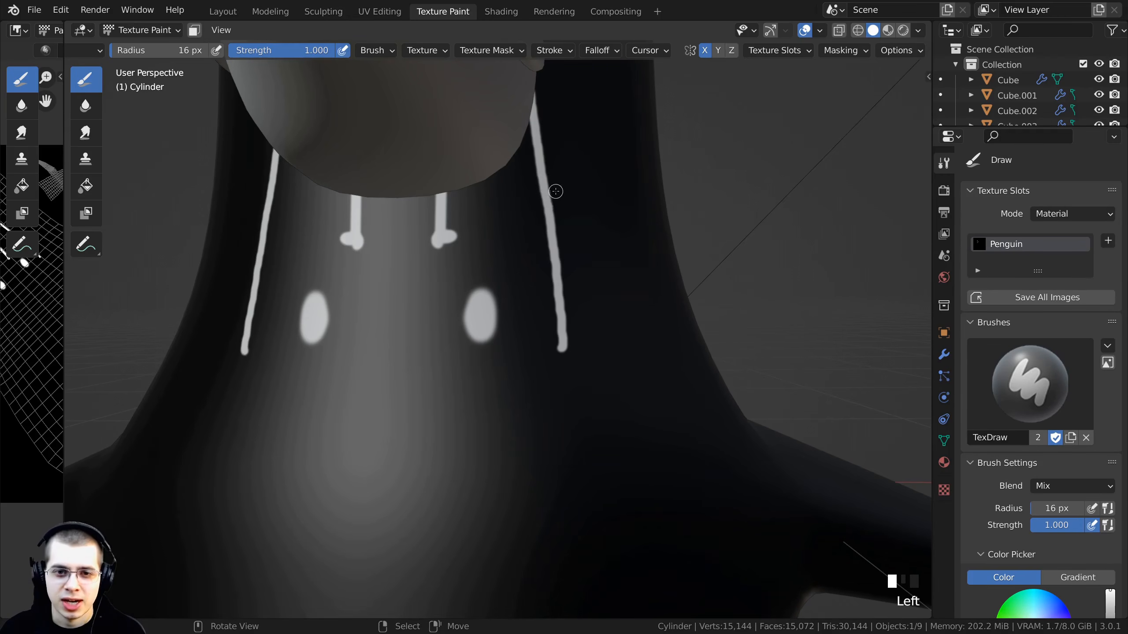
scroll(530, 126, up, 3)
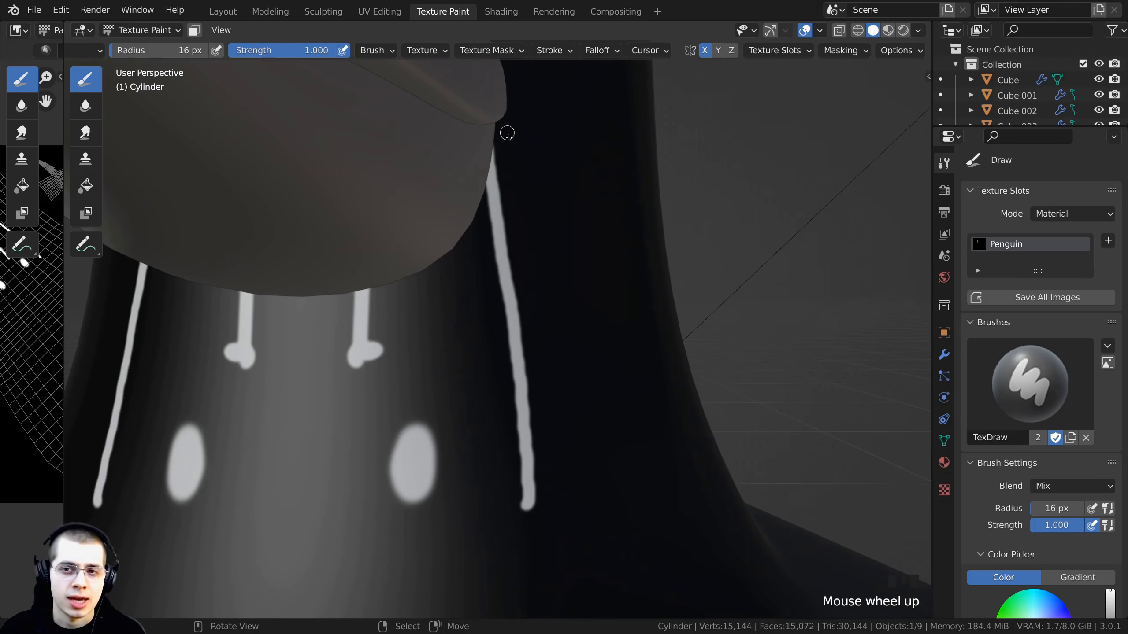
middle_drag(506, 122, 524, 112)
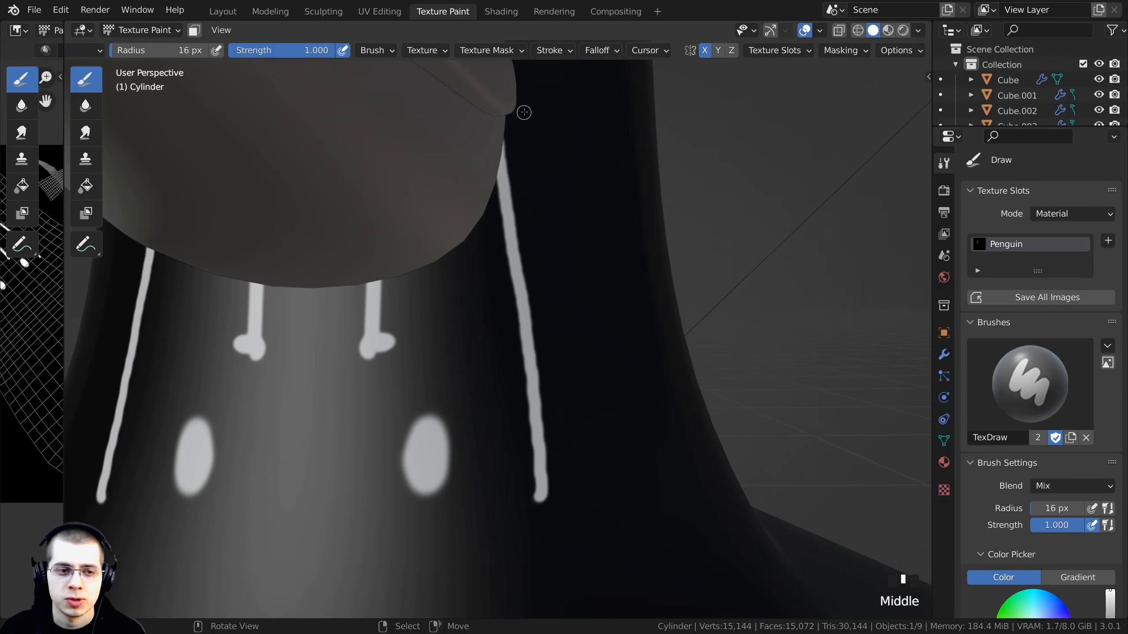
key(ctrl+z)
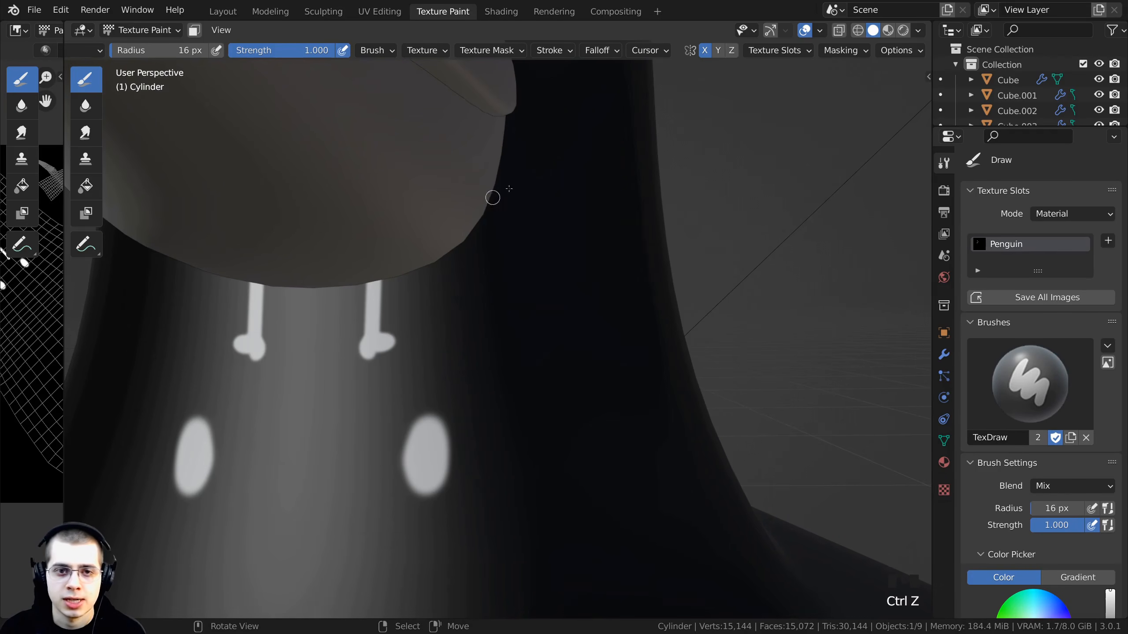
- Enable Stabilize Stroke in the brush's stroke settings
click(547, 55)
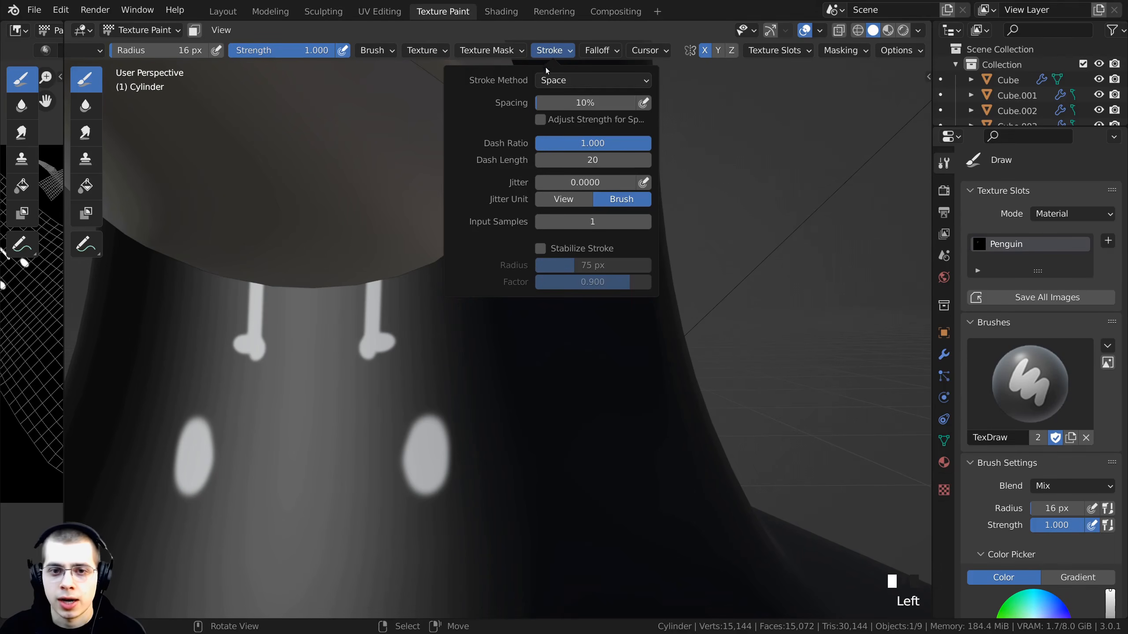
click(596, 256)
scroll(501, 336, down, 2)
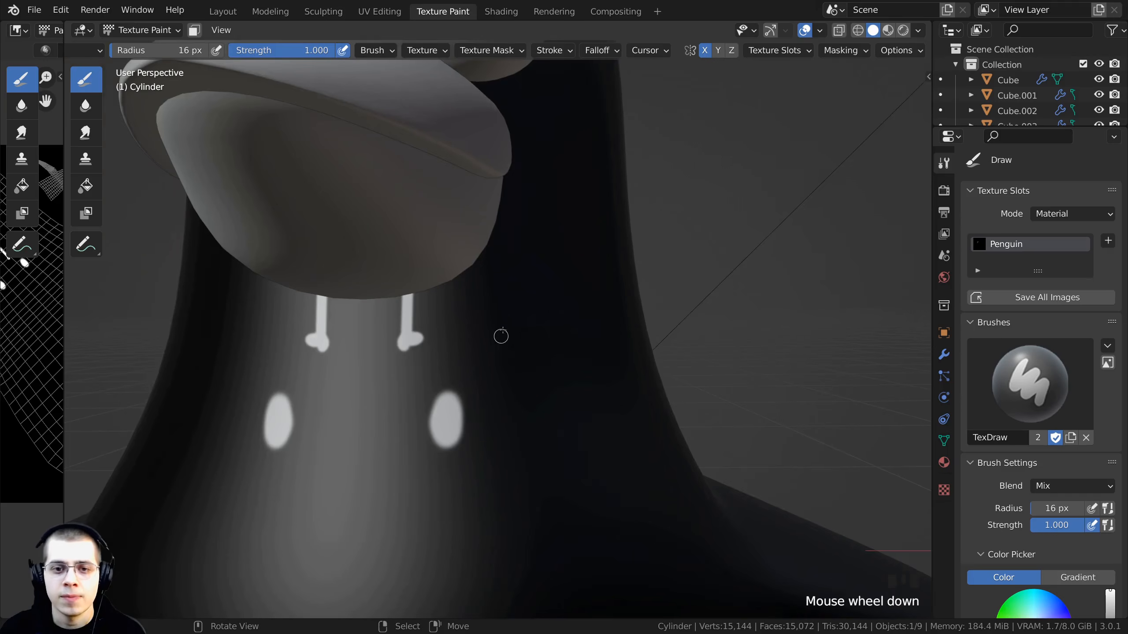
shift+middle_drag(500, 336, 542, 167)
- Try painting a stabilized line down the side of the neck
mouse_move(530, 112)
mouse_down()
mouse_move(539, 184)
mouse_move(559, 225)
mouse_move(546, 330)
mouse_move(602, 398)
mouse_move(559, 460)
mouse_move(484, 395)
mouse_move(420, 410)
mouse_move(380, 353)
mouse_move(417, 451)
mouse_move(506, 491)
mouse_up()
scroll(528, 284, up, 2)
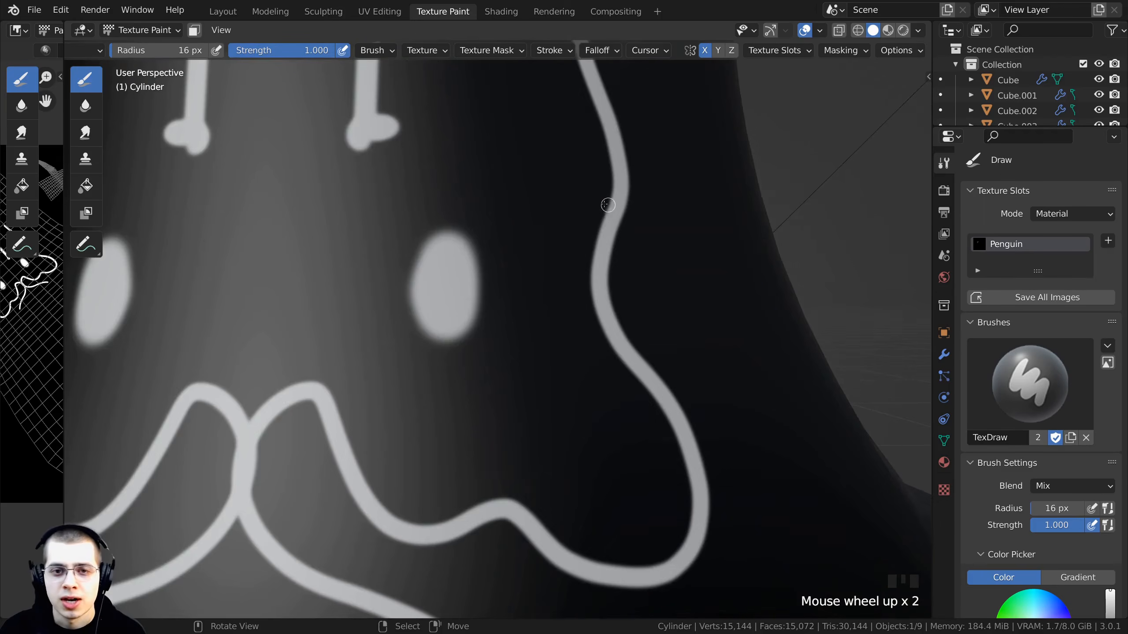
middle_drag(613, 222, 523, 197)
key(ctrl+z)
scroll(516, 222, down, 2)
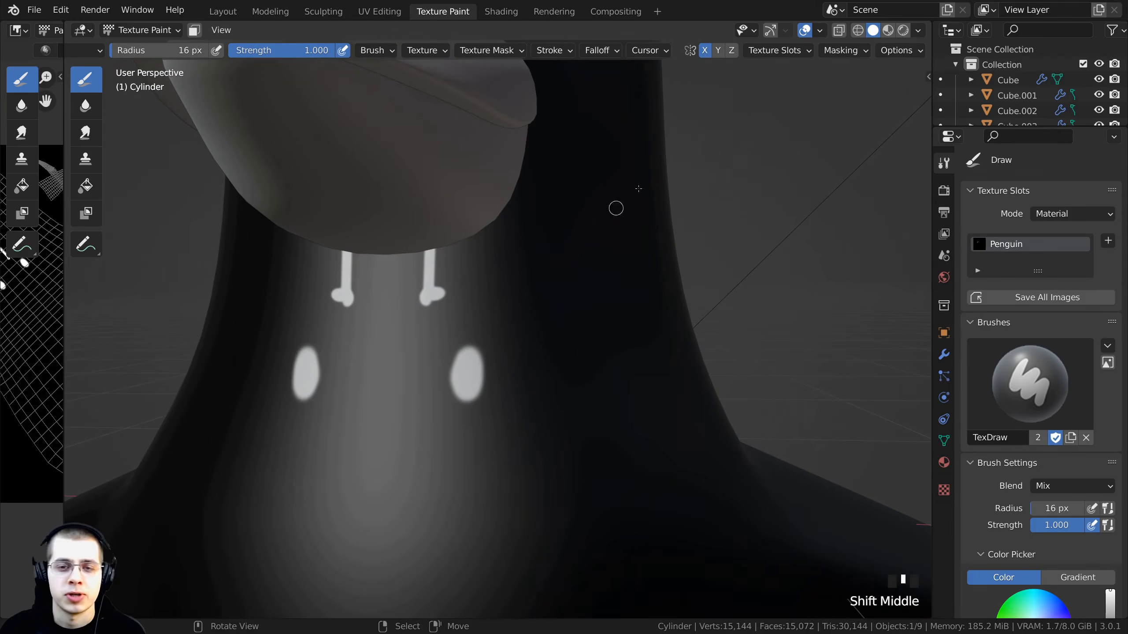
- Narrow the properties editor to give the 3D viewport more room
scroll(616, 208, down, 2)
shift+middle_drag(559, 244, 560, 319)
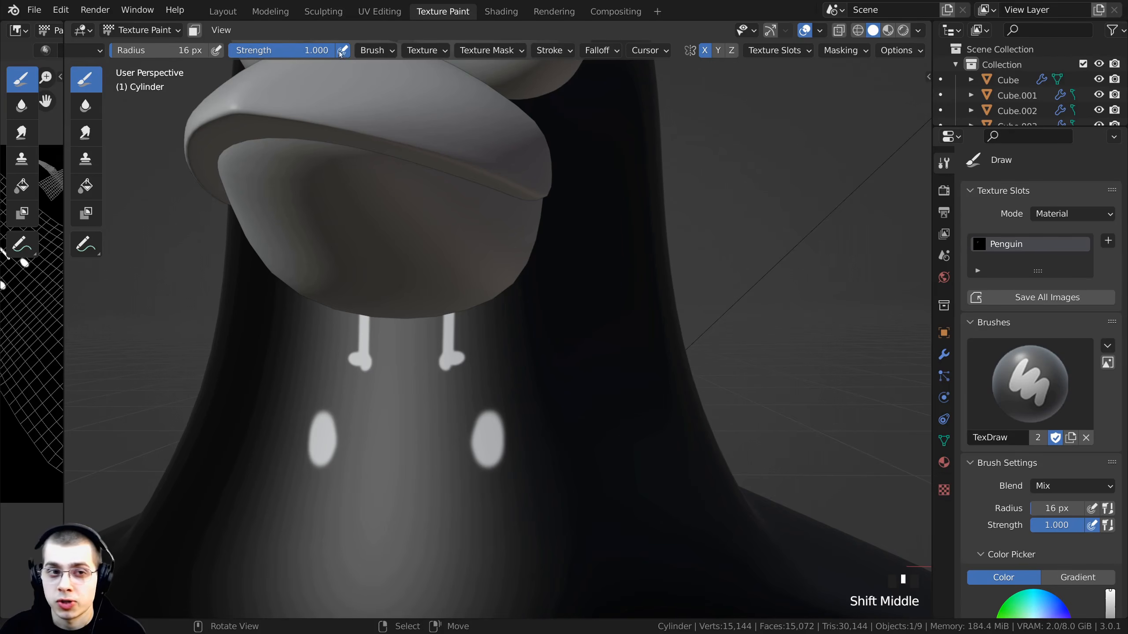
drag(284, 50, 330, 51)
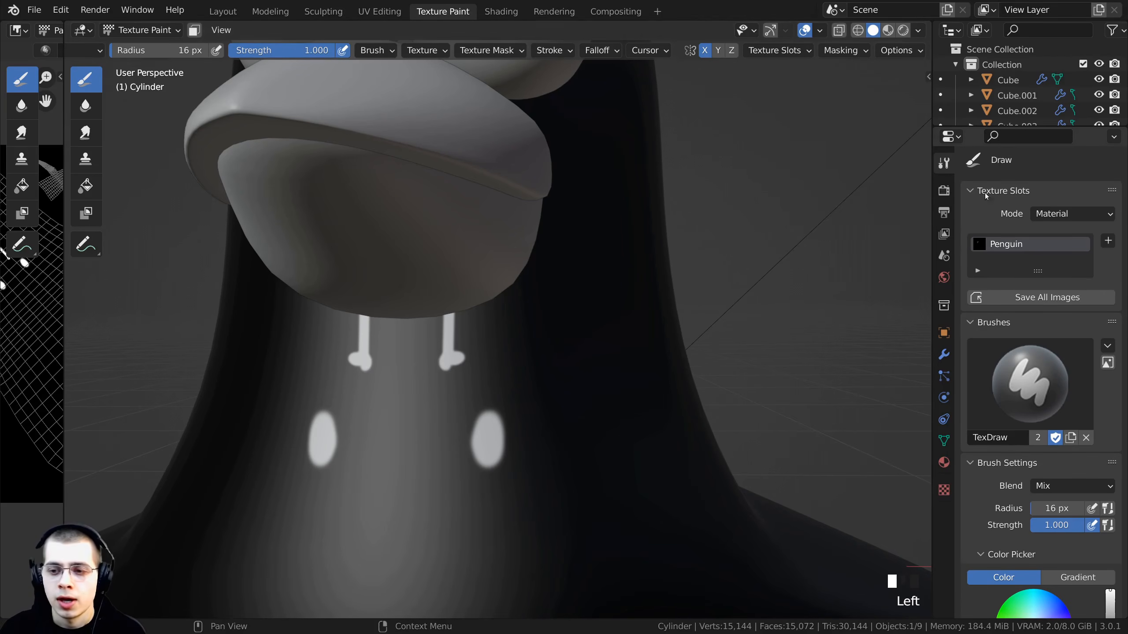
scroll(1035, 377, down, 5)
scroll(217, 50, left, 8)
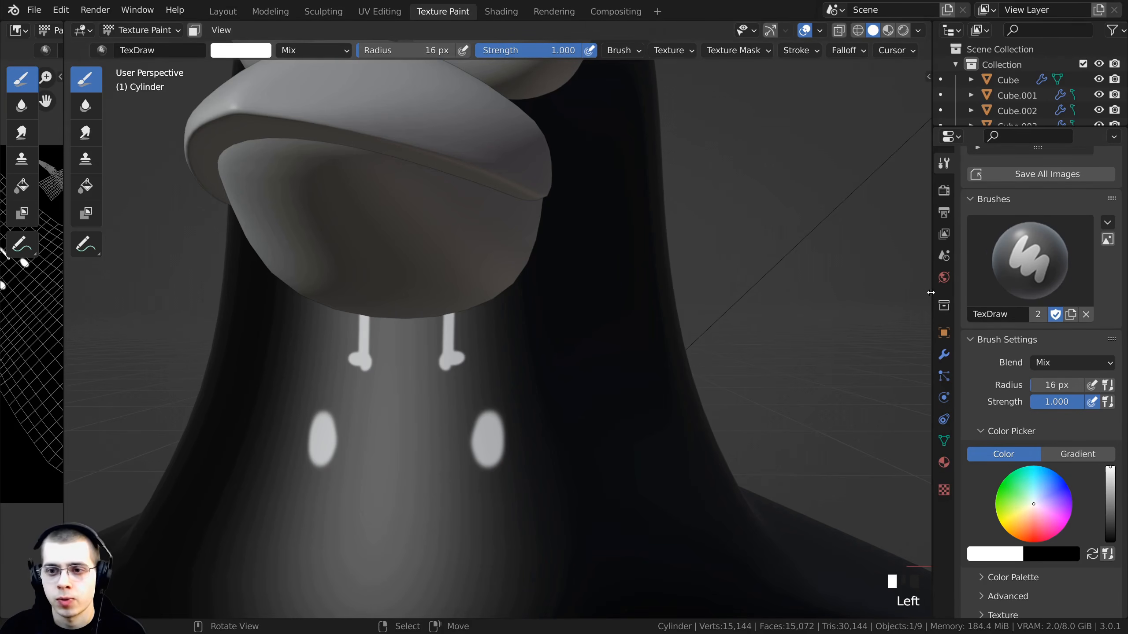
drag(931, 293, 993, 289)
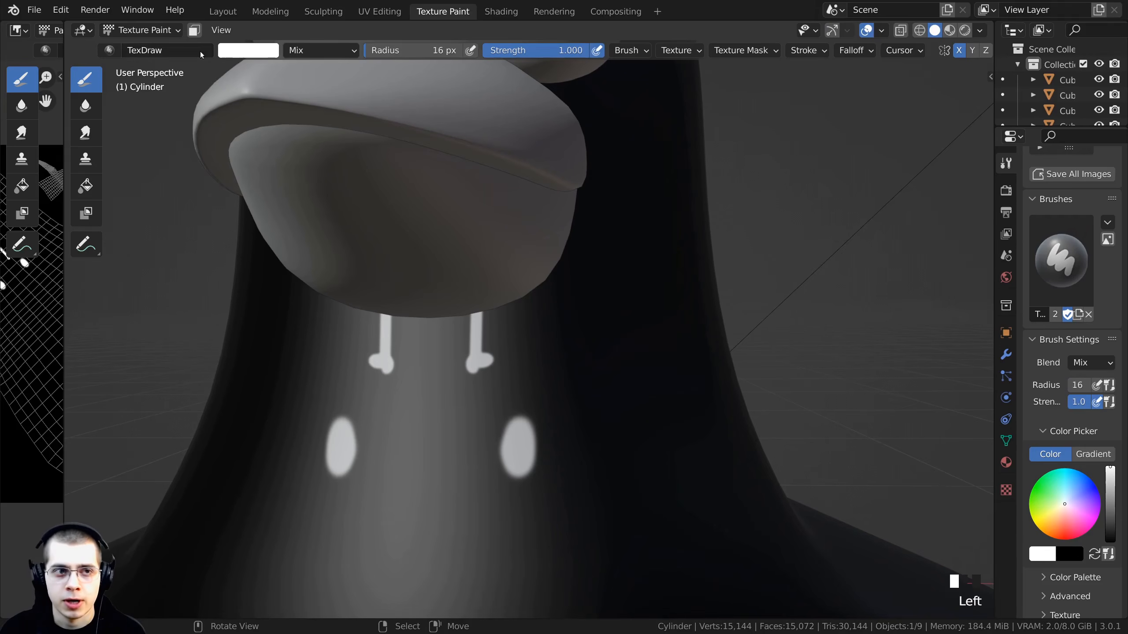
click(235, 52)
mouse_move(351, 80)
mouse_down()
mouse_move(351, 105)
mouse_move(350, 65)
mouse_up()
- Paint a mirrored white line from the beak's edge down each side of the chest
shift+middle_drag(517, 235, 576, 133)
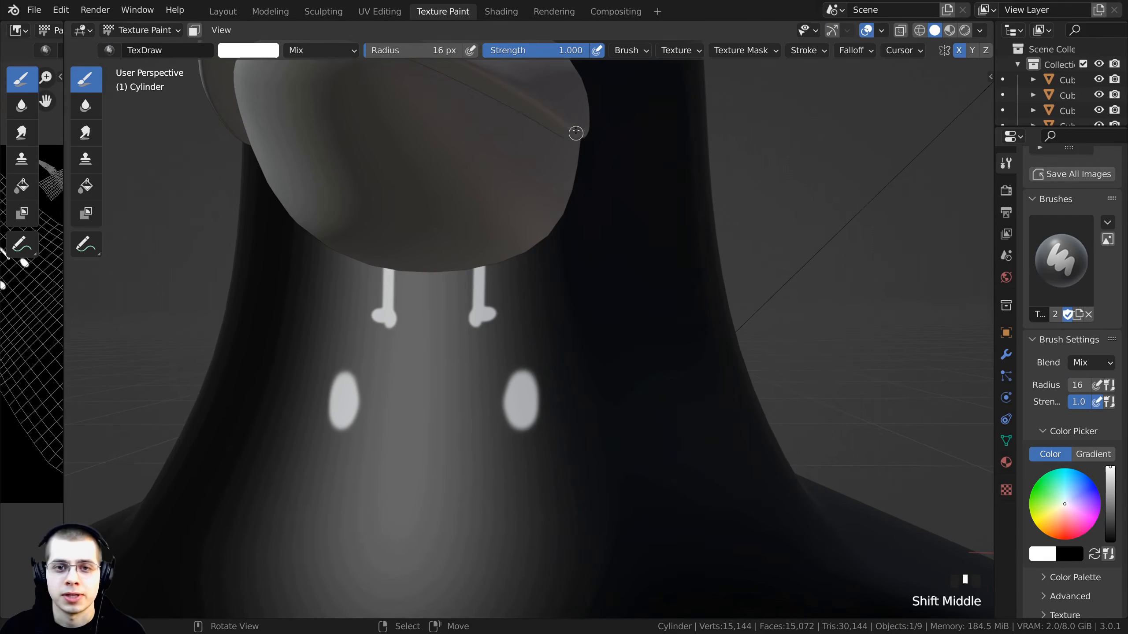
drag(578, 125, 608, 459)
scroll(531, 192, up, 4)
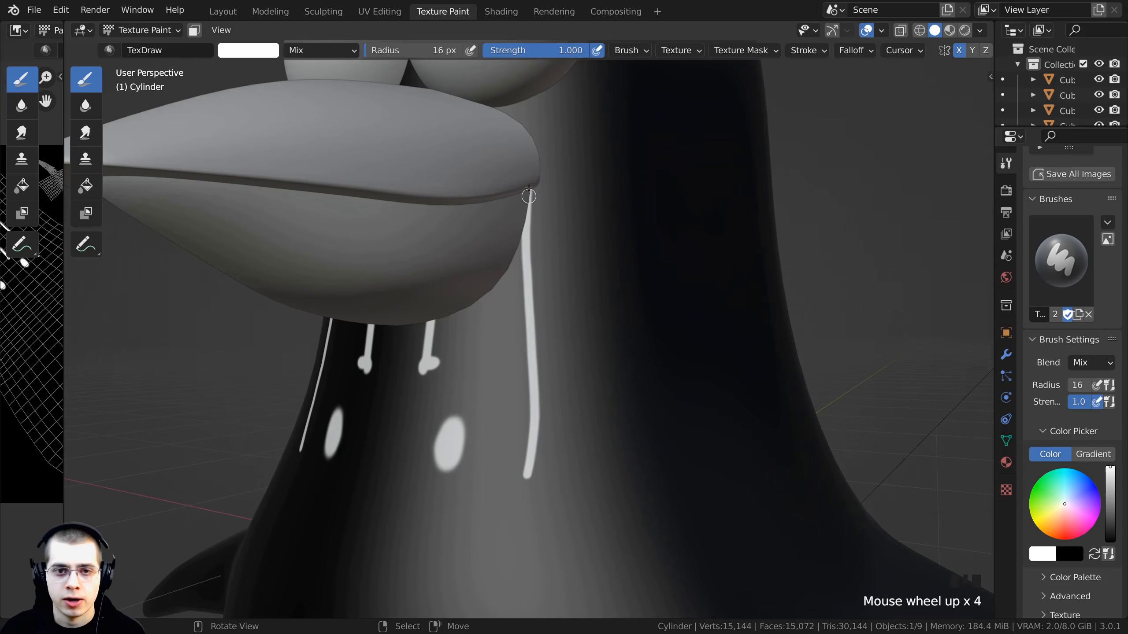
middle_drag(529, 187, 570, 196)
scroll(571, 196, down, 1)
shift+middle_drag(595, 320, 587, 150)
scroll(608, 293, up, 1)
drag(584, 117, 657, 509)
shift+middle_drag(596, 226, 574, 282)
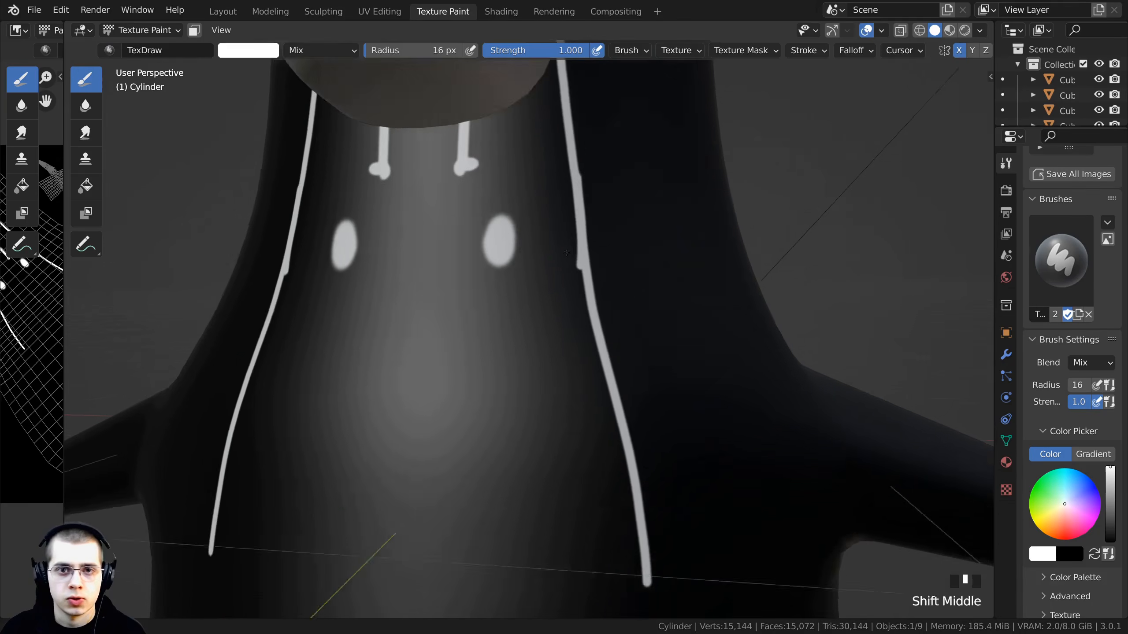
- Touch up the mirrored chest lines along the neck
scroll(574, 282, up, 1)
drag(583, 254, 587, 436)
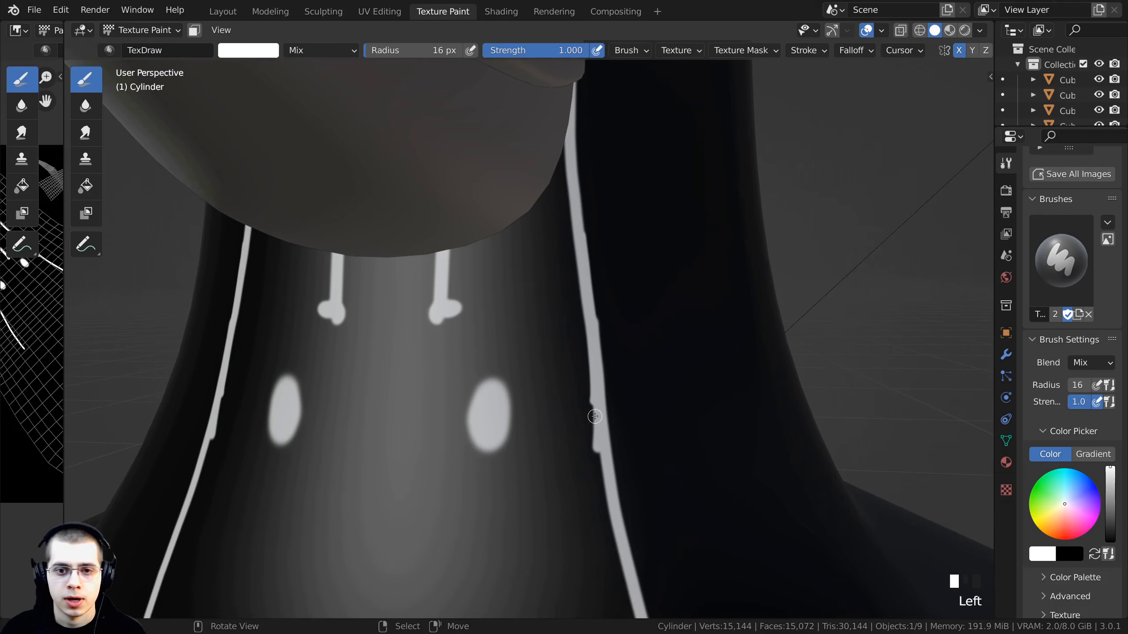
shift+middle_drag(595, 416, 586, 284)
scroll(577, 476, down, 2)
scroll(576, 390, down, 1)
middle_drag(576, 390, 559, 246)
scroll(560, 246, up, 1)
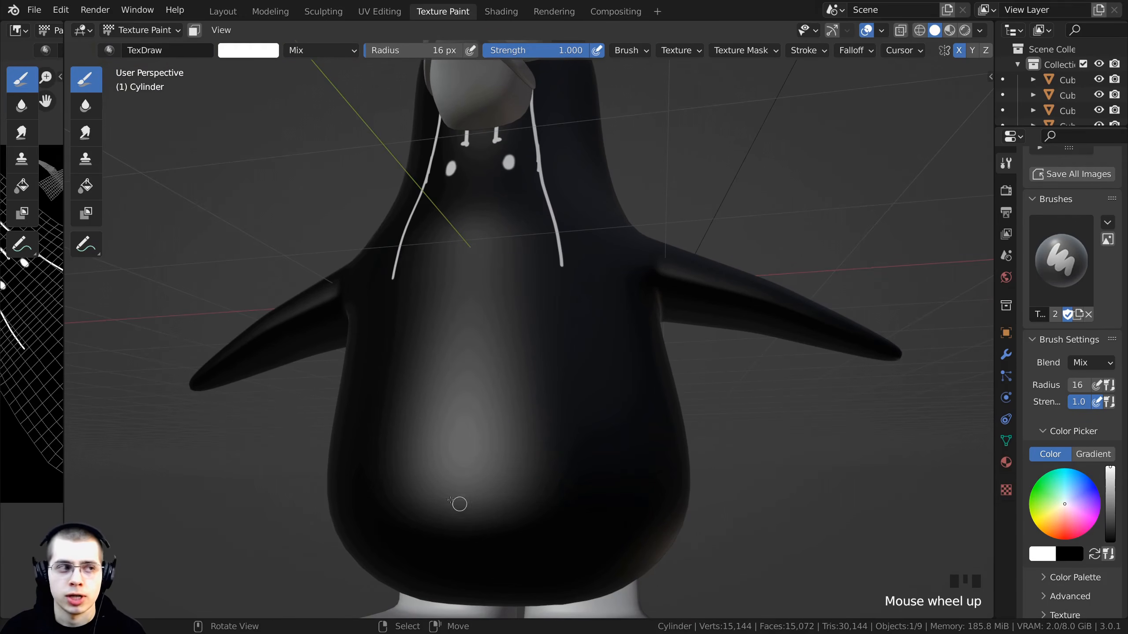
- Extend the mirrored chest lines down the belly, curving their lower ends inward
shift+middle_drag(592, 465, 591, 397)
scroll(577, 311, up, 2)
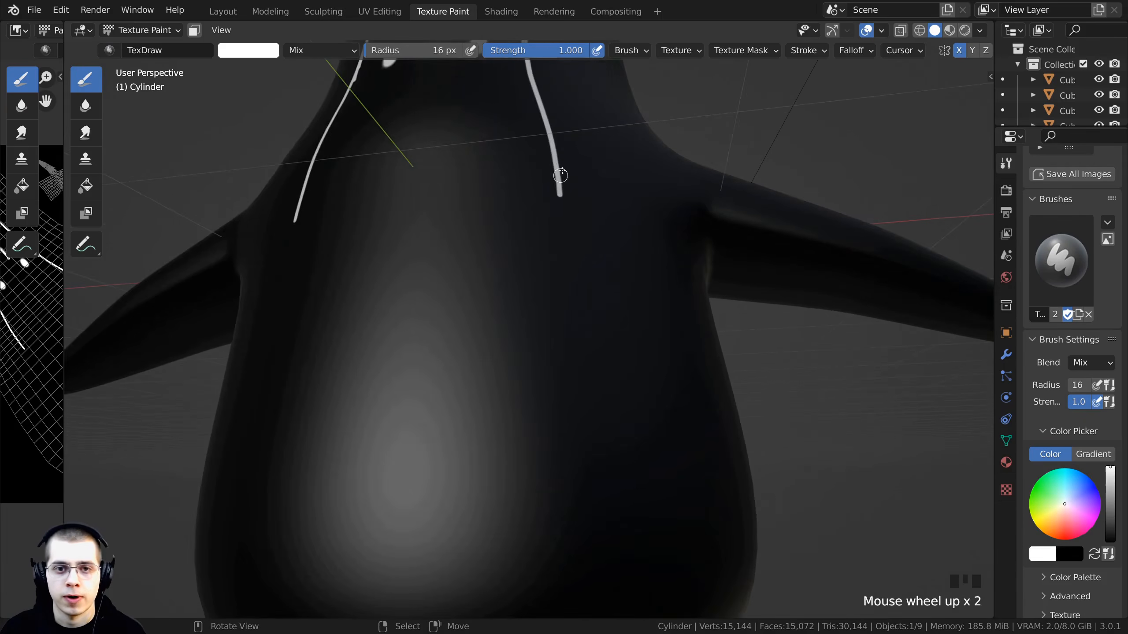
middle_drag(559, 175, 559, 182)
mouse_move(559, 159)
mouse_down()
mouse_move(615, 440)
mouse_move(610, 521)
mouse_up()
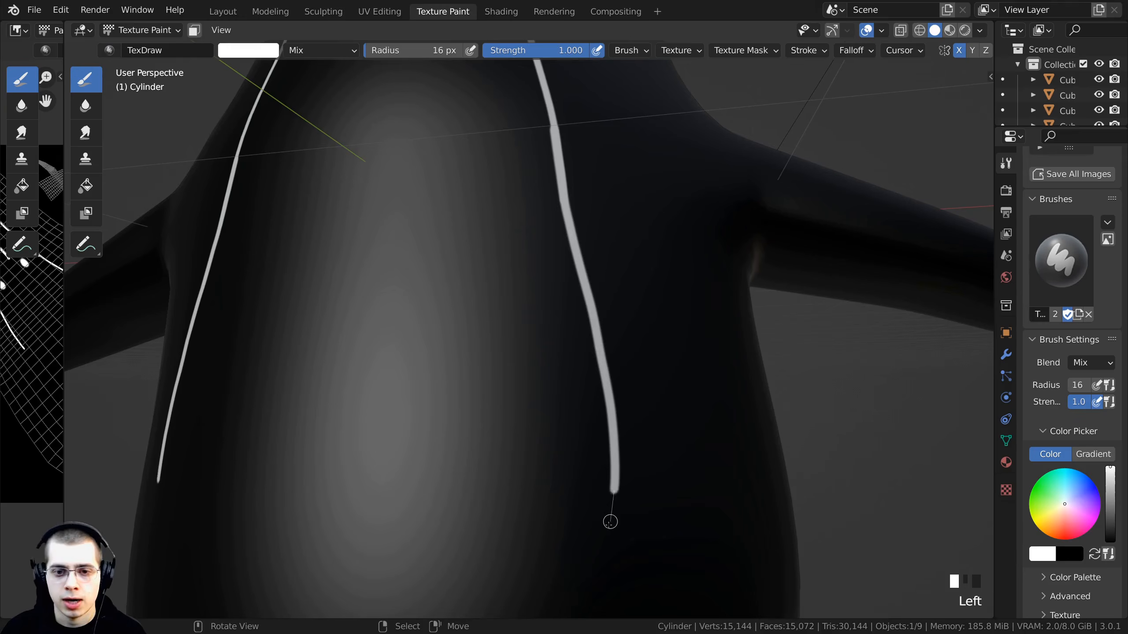
mouse_move(605, 231)
mouse_down()
mouse_move(640, 350)
mouse_move(633, 394)
mouse_move(624, 421)
mouse_move(541, 473)
mouse_up()
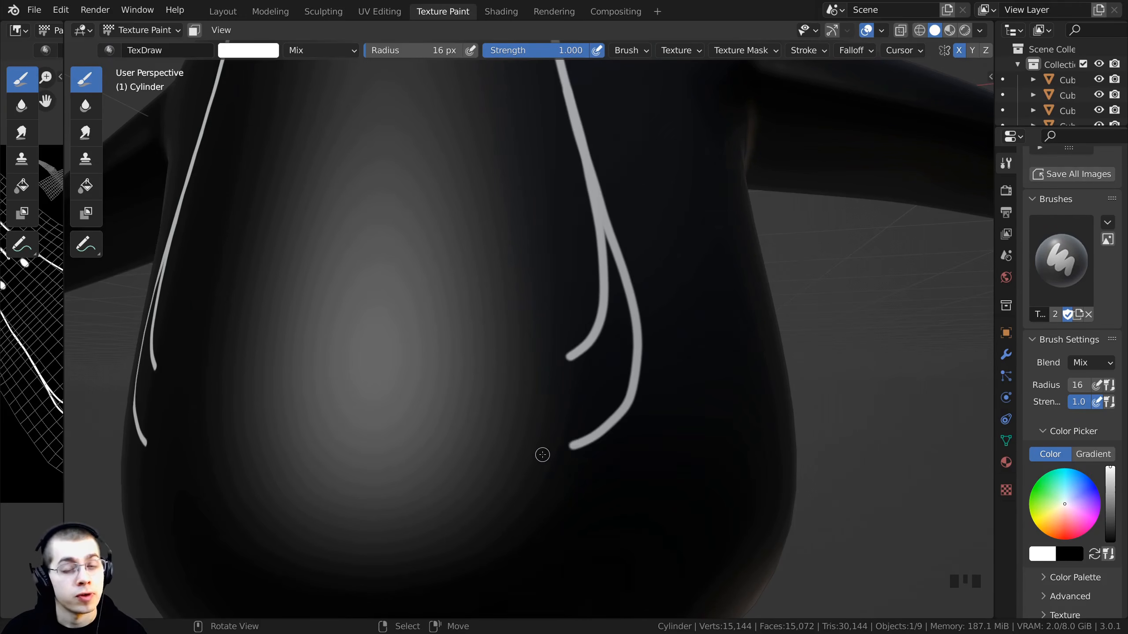
shift+middle_drag(541, 474, 565, 401)
scroll(565, 401, down, 3)
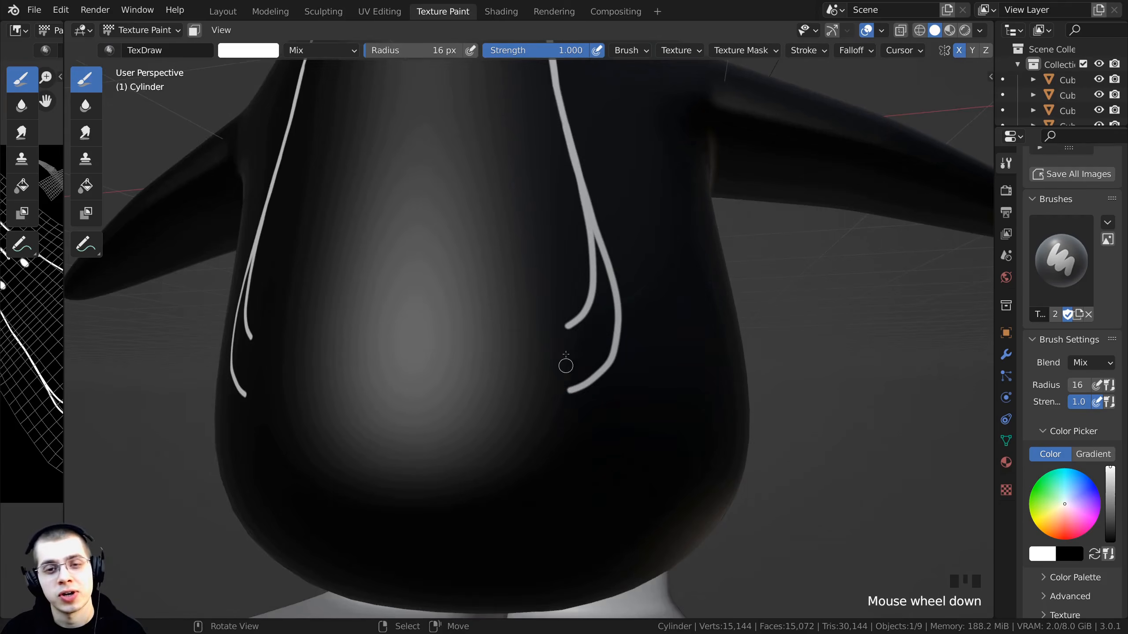
- Extend the side lines further down the belly and paint a curved line across the bottom joining both sides
middle_drag(563, 360, 564, 234)
scroll(581, 136, up, 3)
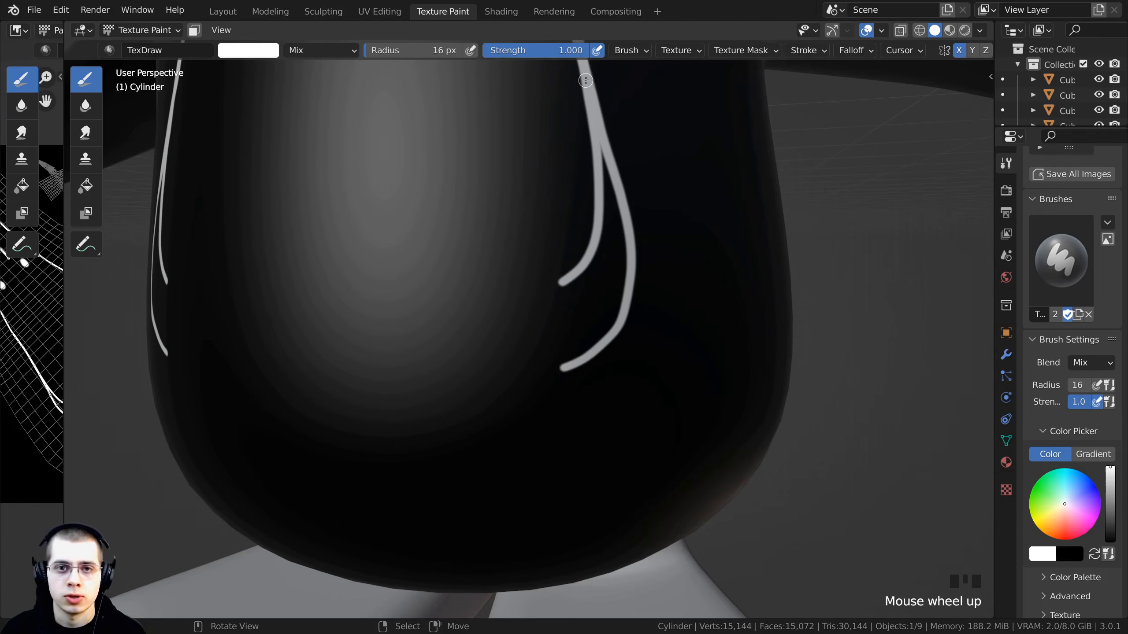
drag(585, 80, 609, 171)
mouse_move(609, 171)
middle_down()
mouse_move(601, 209)
mouse_move(637, 181)
middle_up()
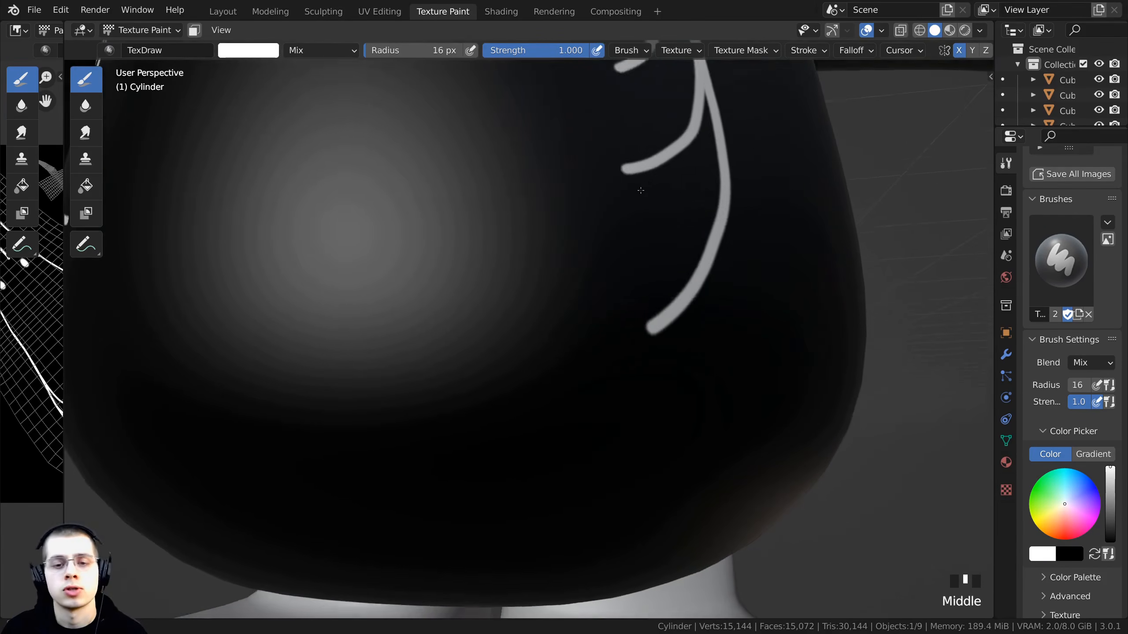
scroll(640, 252, down, 1)
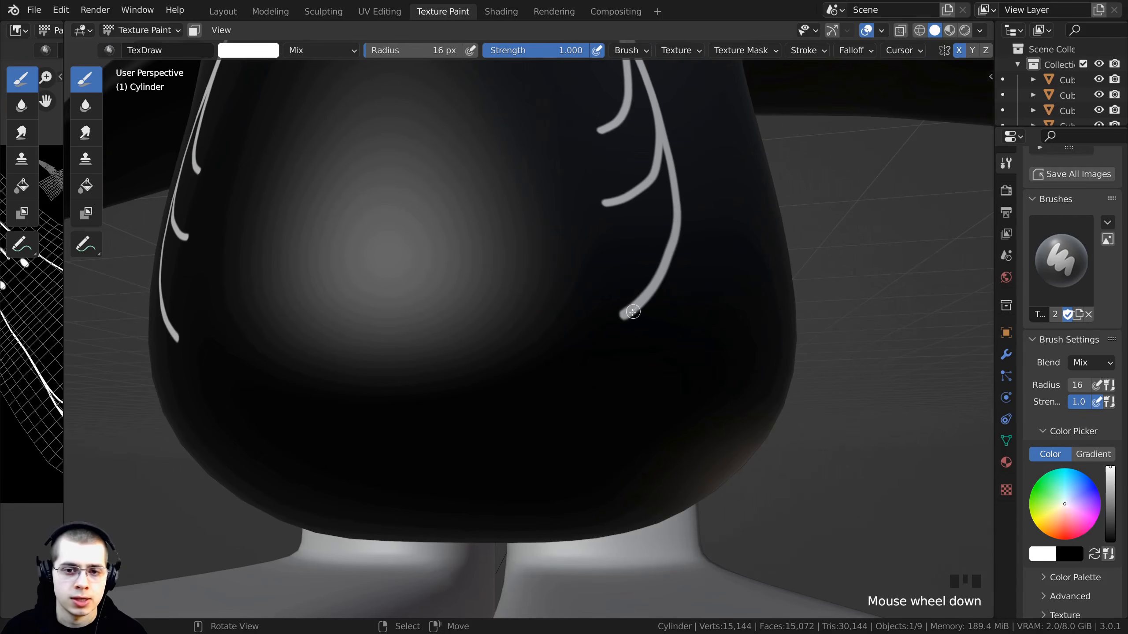
mouse_move(608, 323)
mouse_down()
mouse_move(546, 358)
mouse_move(306, 374)
mouse_up()
- Paint short feather-like strokes branching inward from the upper side lines of the chest marking
middle_drag(488, 168, 526, 129)
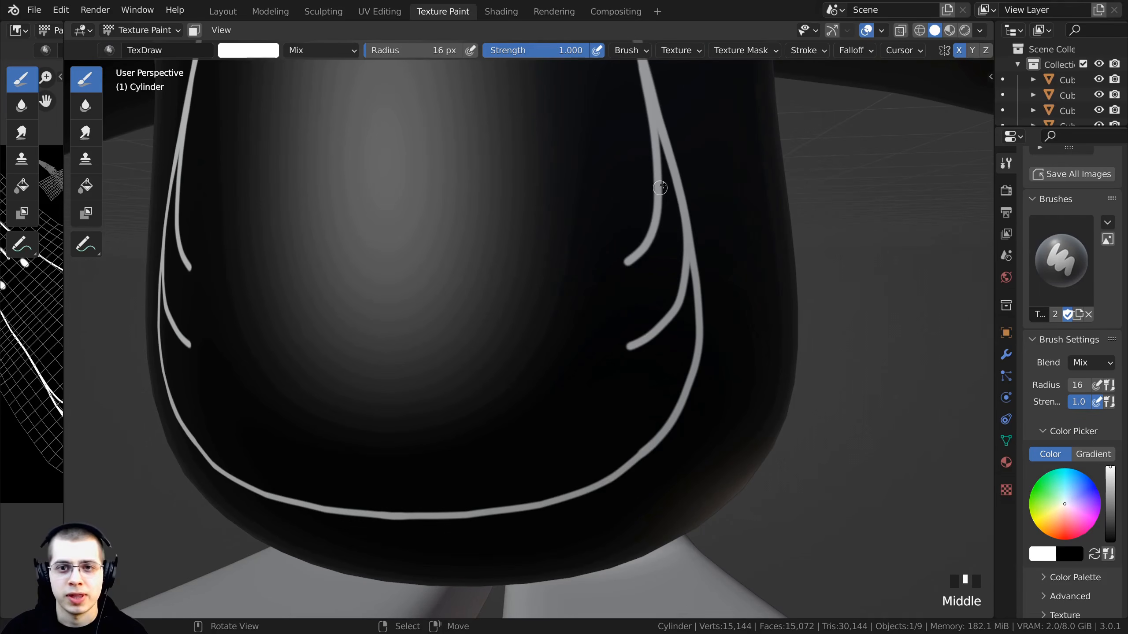
mouse_move(645, 76)
mouse_down()
mouse_move(586, 184)
mouse_move(608, 163)
mouse_up()
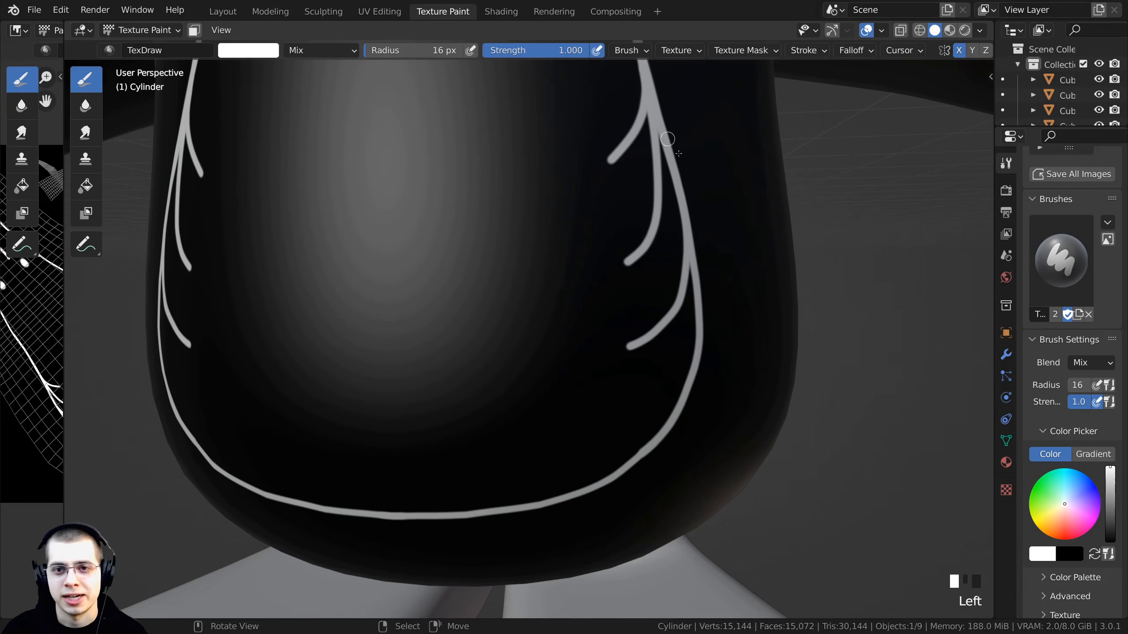
drag(653, 117, 518, 237)
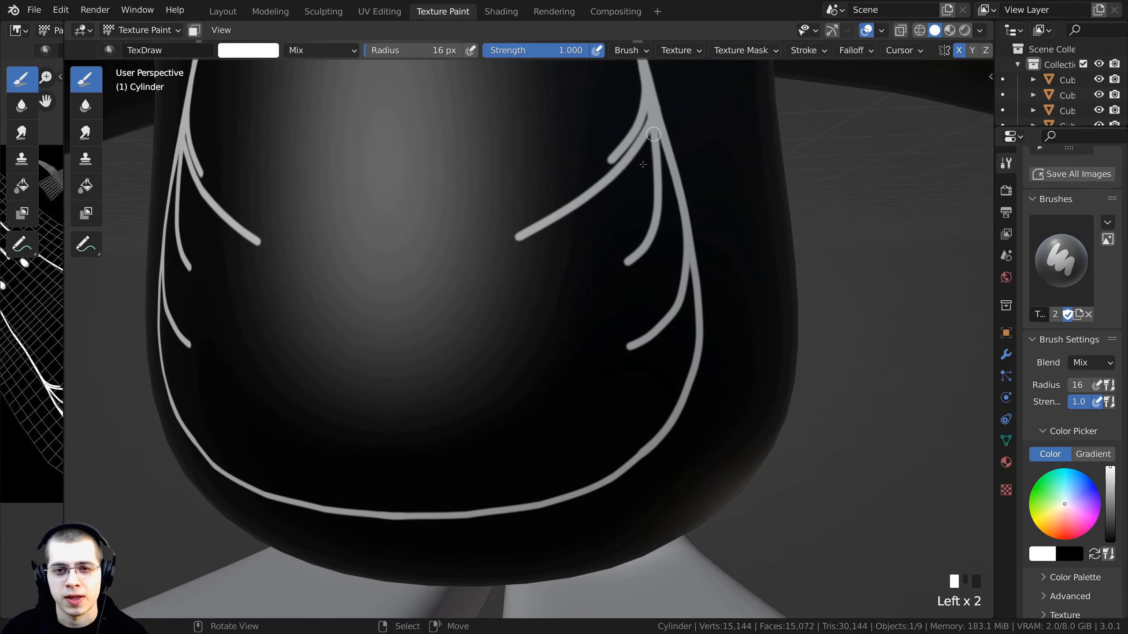
drag(653, 134, 577, 265)
shift+middle_drag(597, 271, 592, 247)
drag(657, 113, 621, 214)
shift+middle_drag(656, 178, 655, 92)
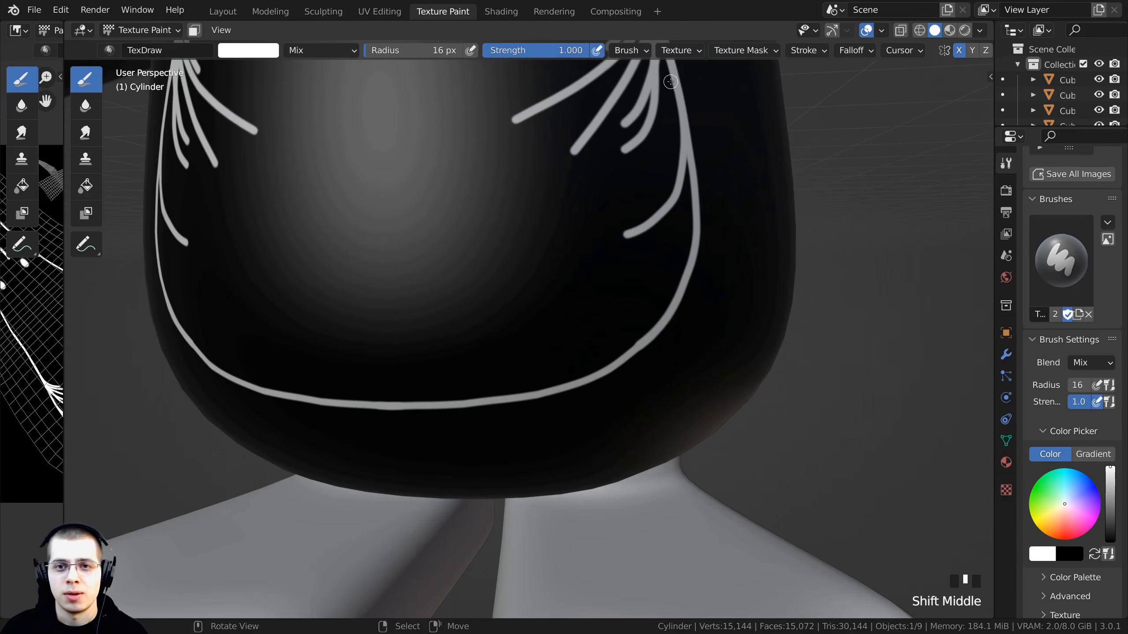
- Add more short feather strokes along the inner side lines and lower corners of the chest marking
scroll(667, 101, down, 3)
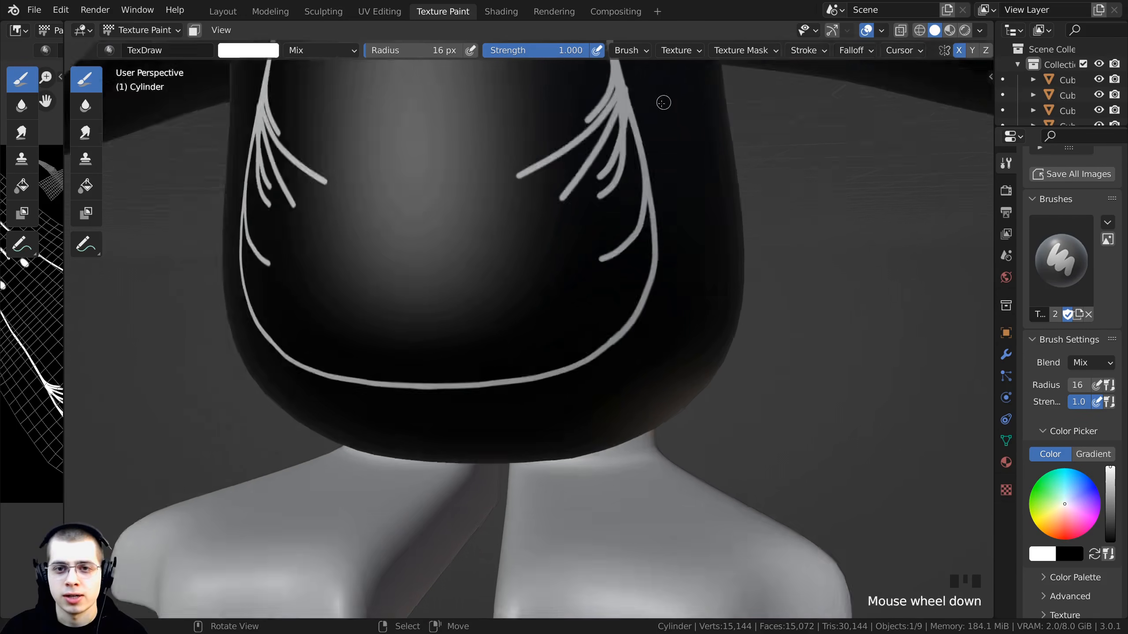
scroll(658, 102, up, 2)
shift+middle_drag(581, 90, 573, 132)
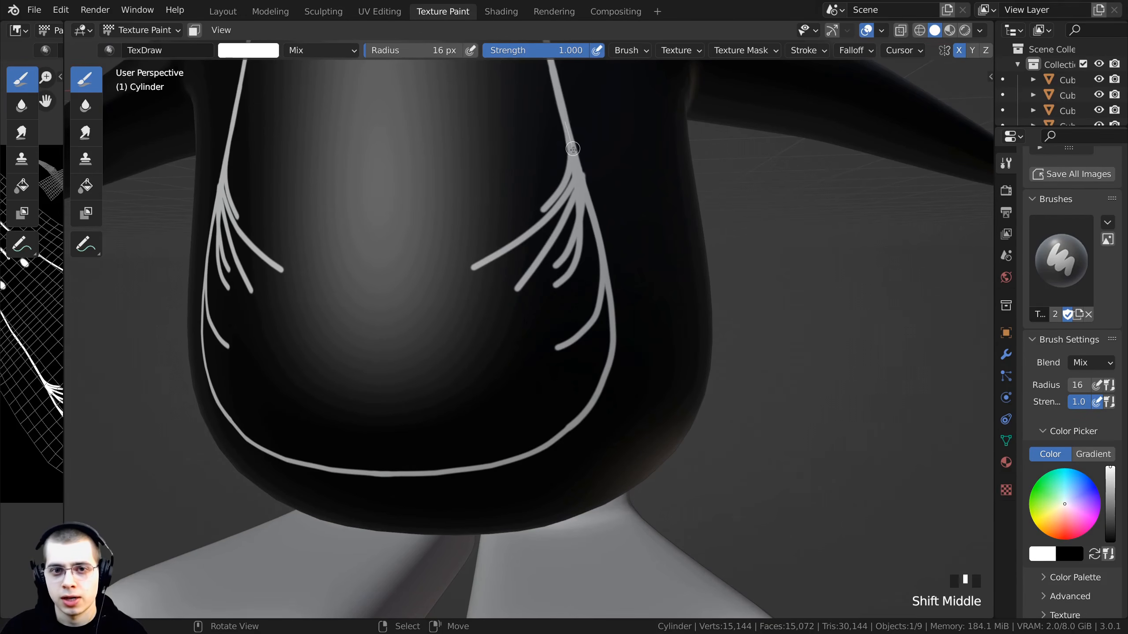
mouse_move(573, 149)
mouse_down()
mouse_move(602, 319)
mouse_move(531, 408)
mouse_move(444, 438)
mouse_up()
middle_drag(444, 437, 553, 219)
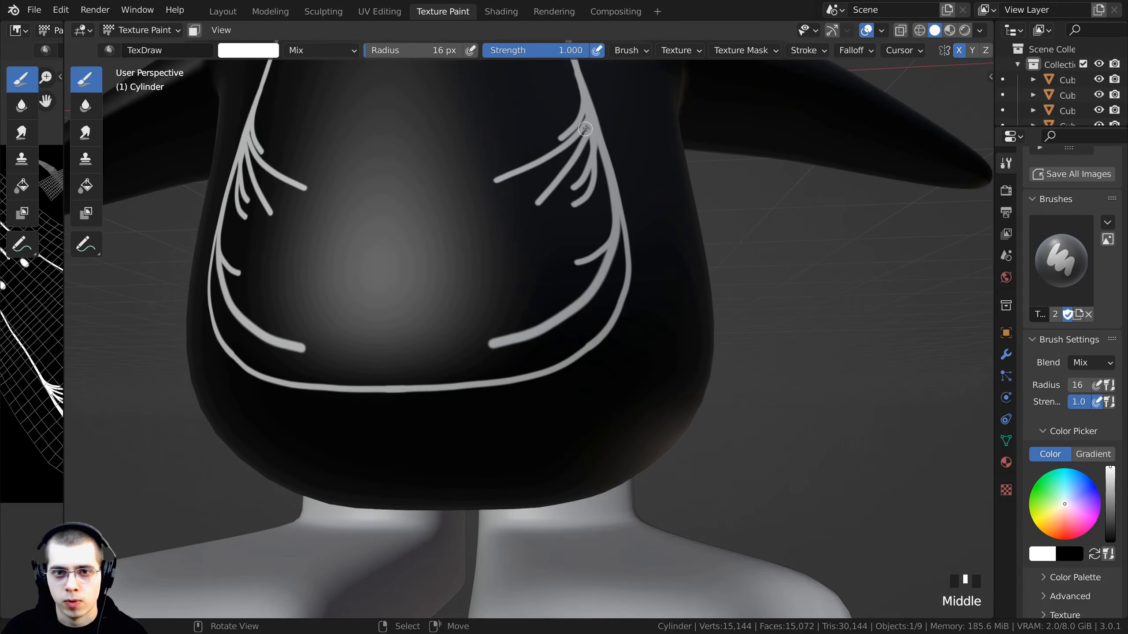
drag(585, 128, 606, 217)
drag(602, 169, 611, 206)
drag(607, 177, 602, 242)
mouse_move(605, 202)
mouse_down()
mouse_move(593, 253)
mouse_move(578, 249)
mouse_up()
mouse_move(619, 218)
mouse_down()
mouse_move(575, 360)
mouse_move(532, 372)
mouse_up()
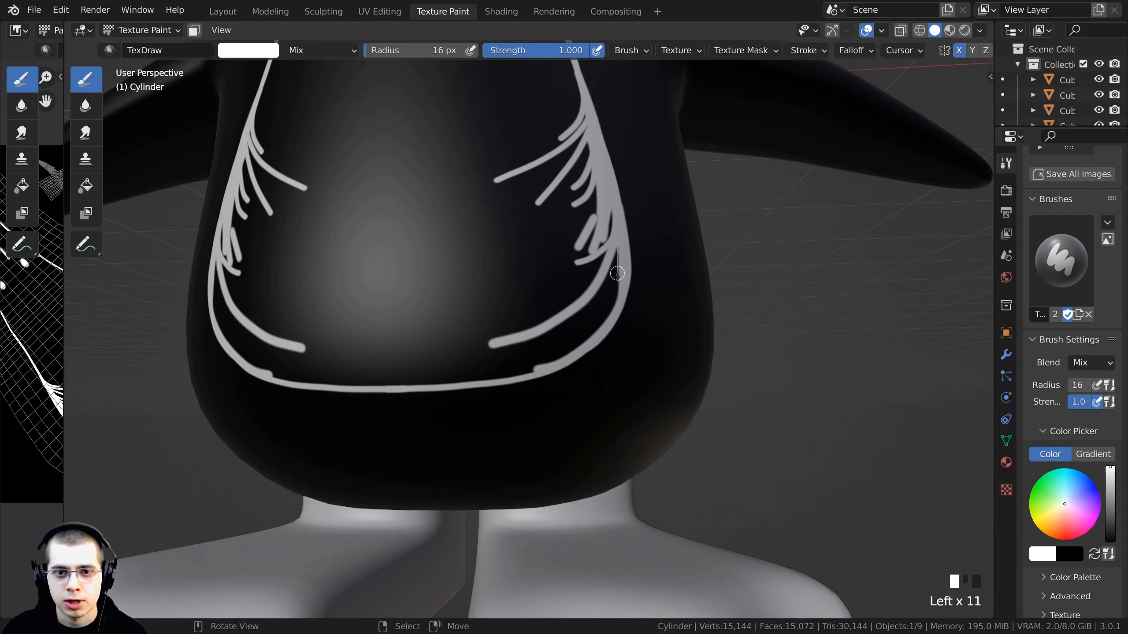
drag(617, 273, 577, 355)
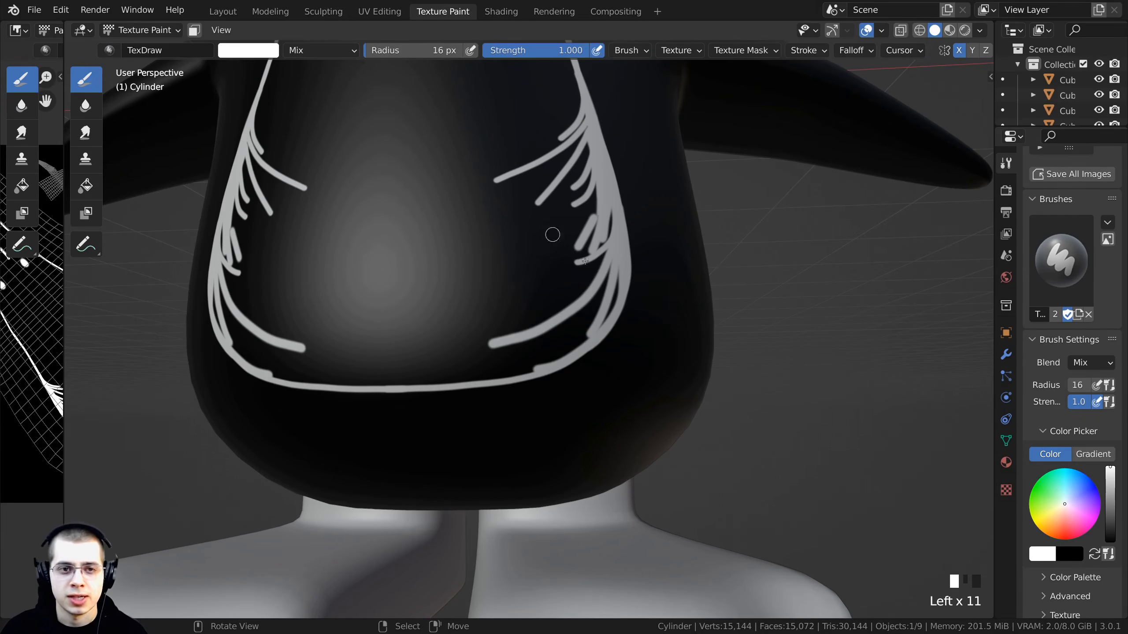
- Paint extra strokes along the bottom curve of the chest marking
mouse_move(609, 301)
mouse_down()
mouse_move(552, 377)
mouse_move(501, 400)
mouse_move(357, 407)
mouse_up()
drag(334, 401, 271, 373)
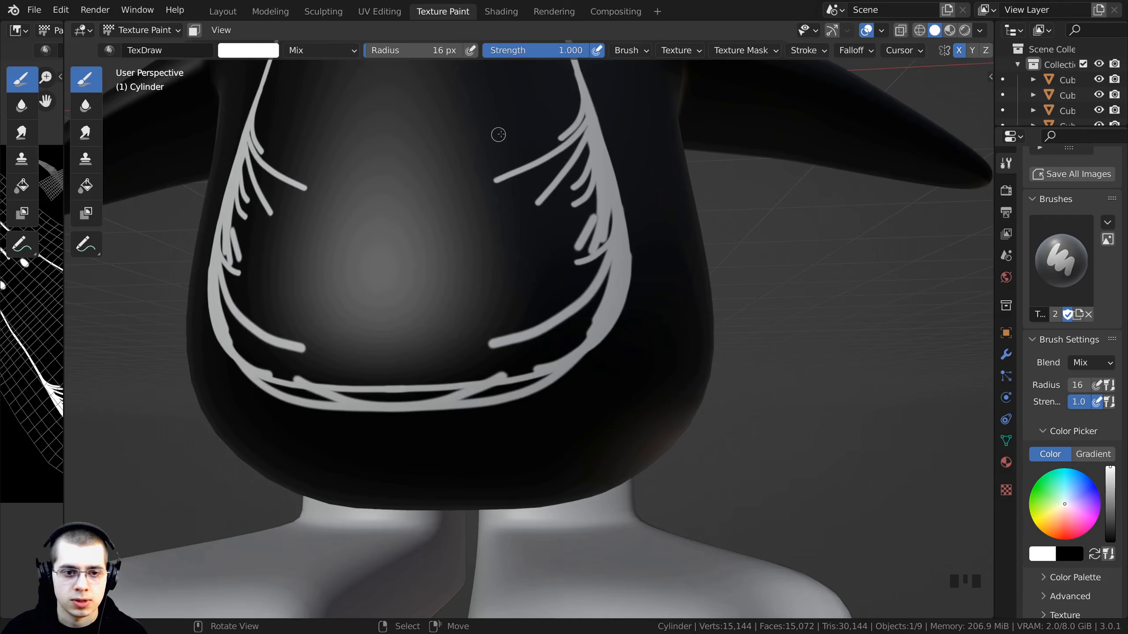
scroll(500, 138, down, 6)
mouse_move(520, 222)
middle_down()
mouse_move(530, 230)
mouse_move(459, 249)
mouse_move(544, 271)
middle_up()
scroll(462, 260, down, 2)
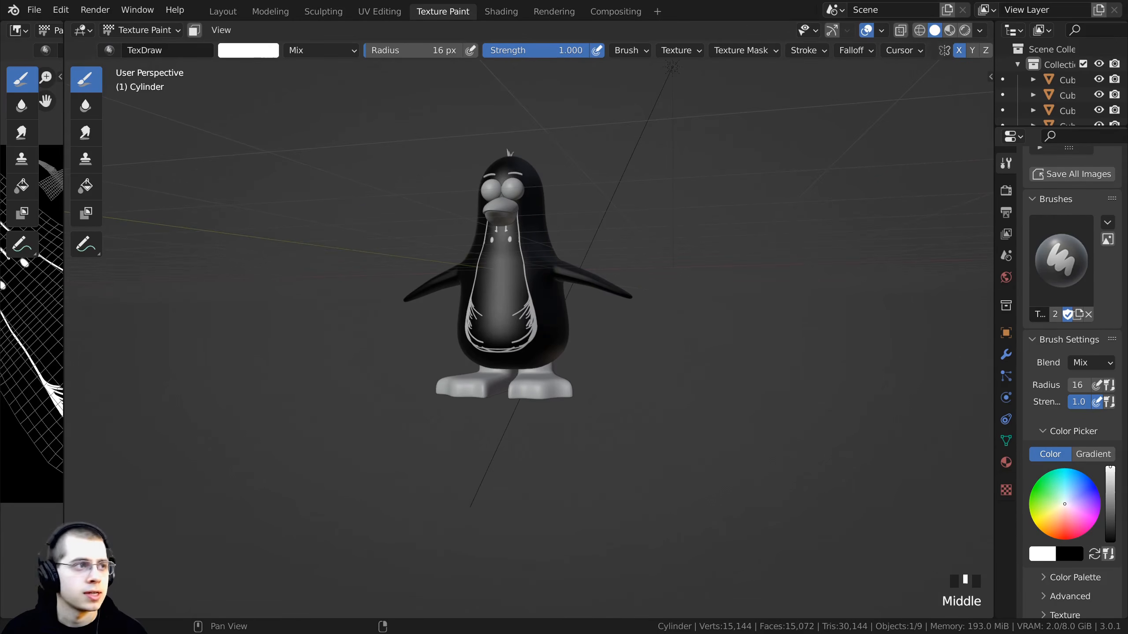
- Thicken the side outline of the chest marking with additional overlapping strokes
middle_drag(185, 189, 133, 154)
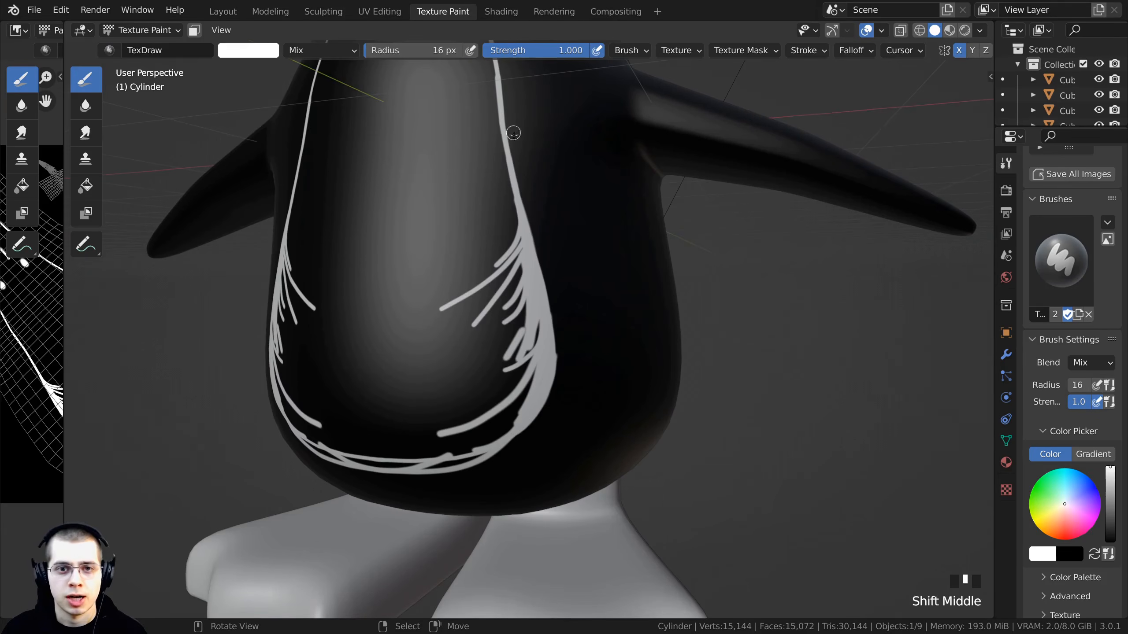
scroll(516, 248, up, 2)
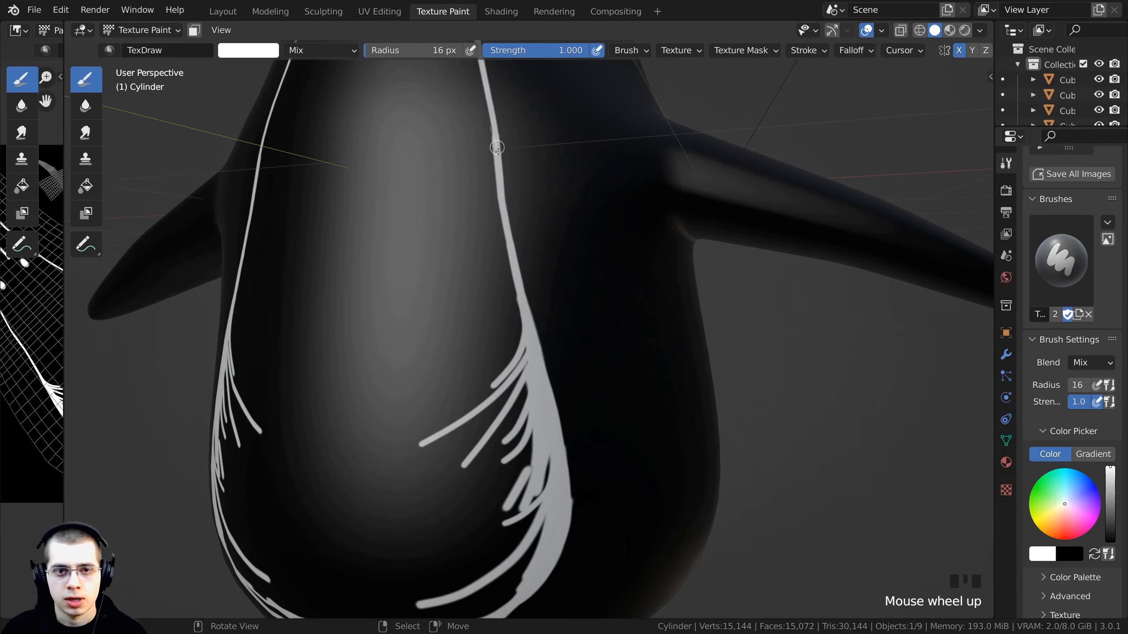
drag(498, 148, 511, 200)
drag(530, 272, 562, 372)
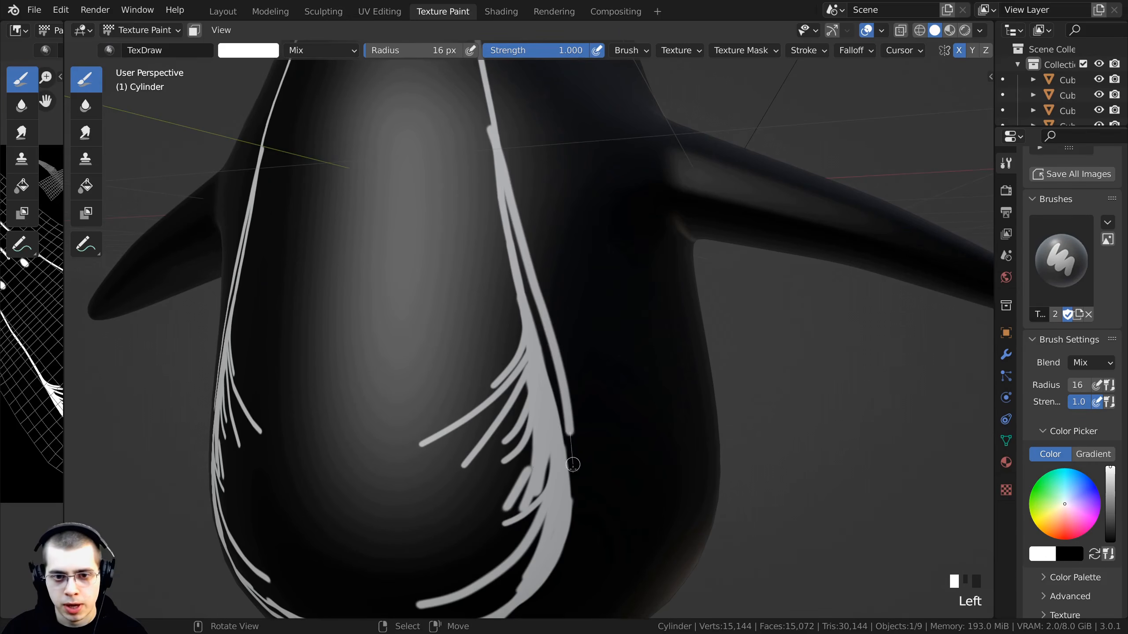
drag(562, 539, 535, 552)
drag(484, 172, 521, 257)
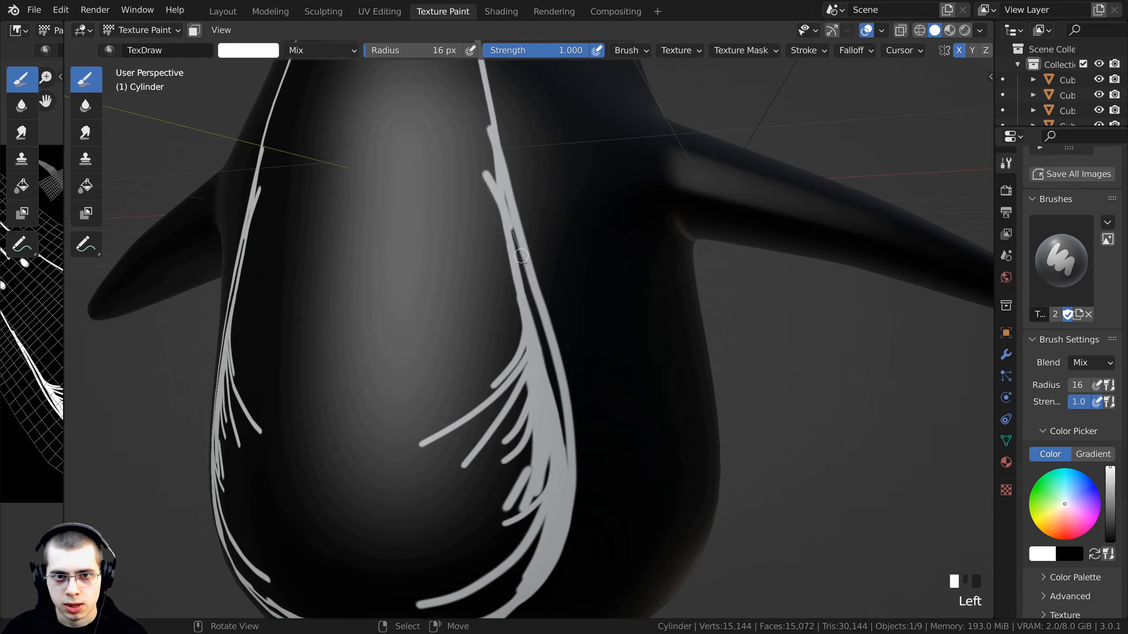
- Add more outline strokes along the bottom and side of the belly marking
scroll(547, 395, down, 7)
middle_drag(547, 395, 559, 366)
scroll(484, 435, up, 7)
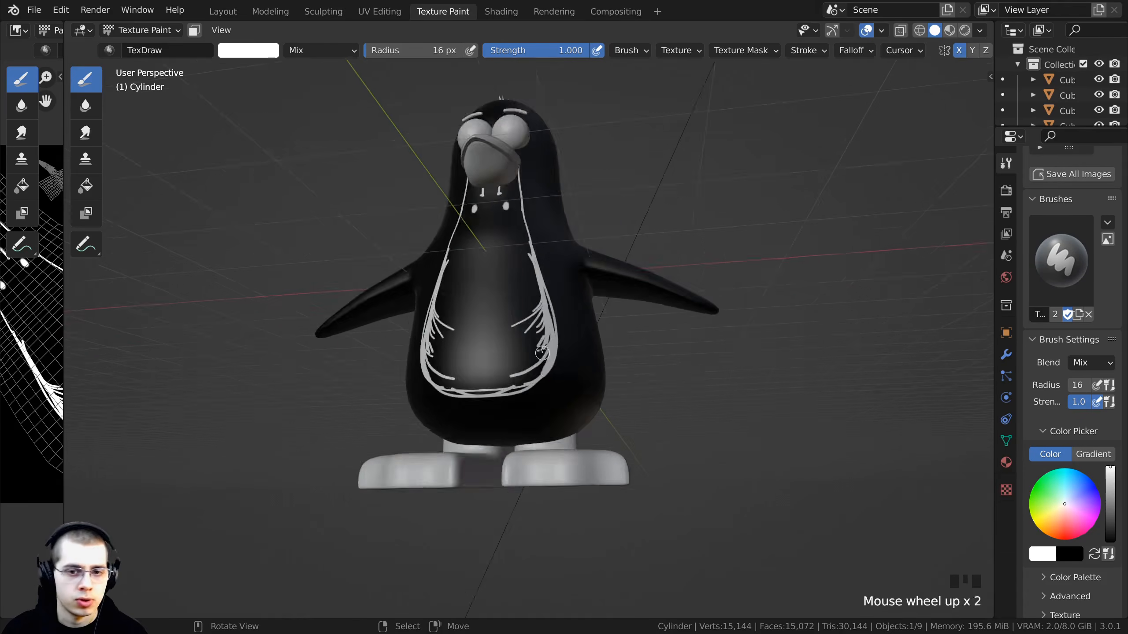
shift+middle_drag(482, 438, 474, 401)
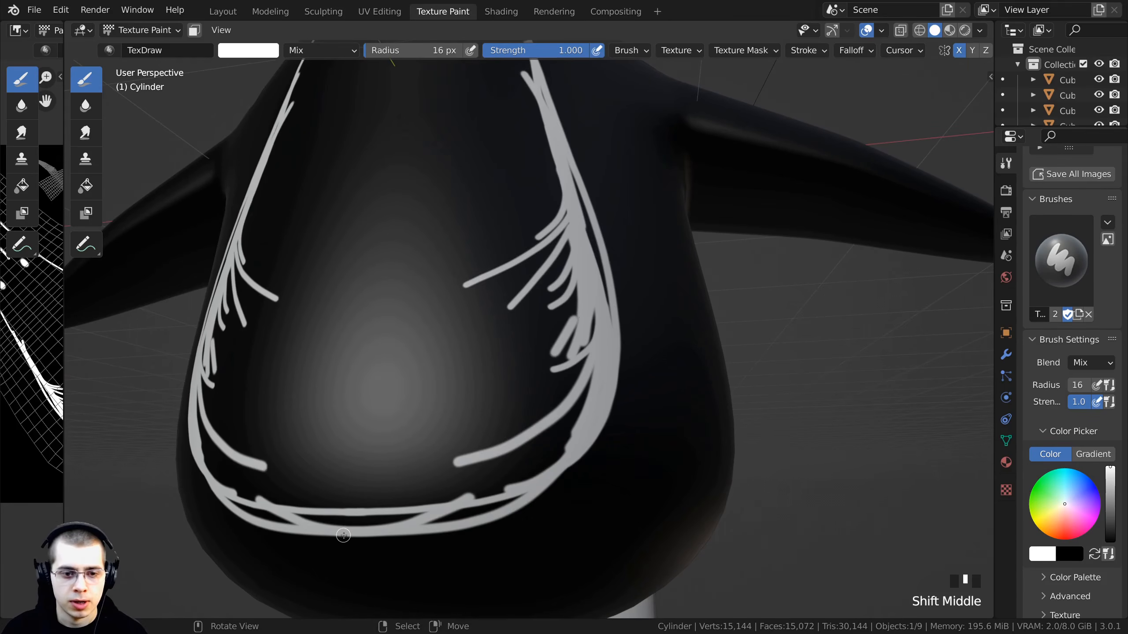
drag(359, 544, 480, 535)
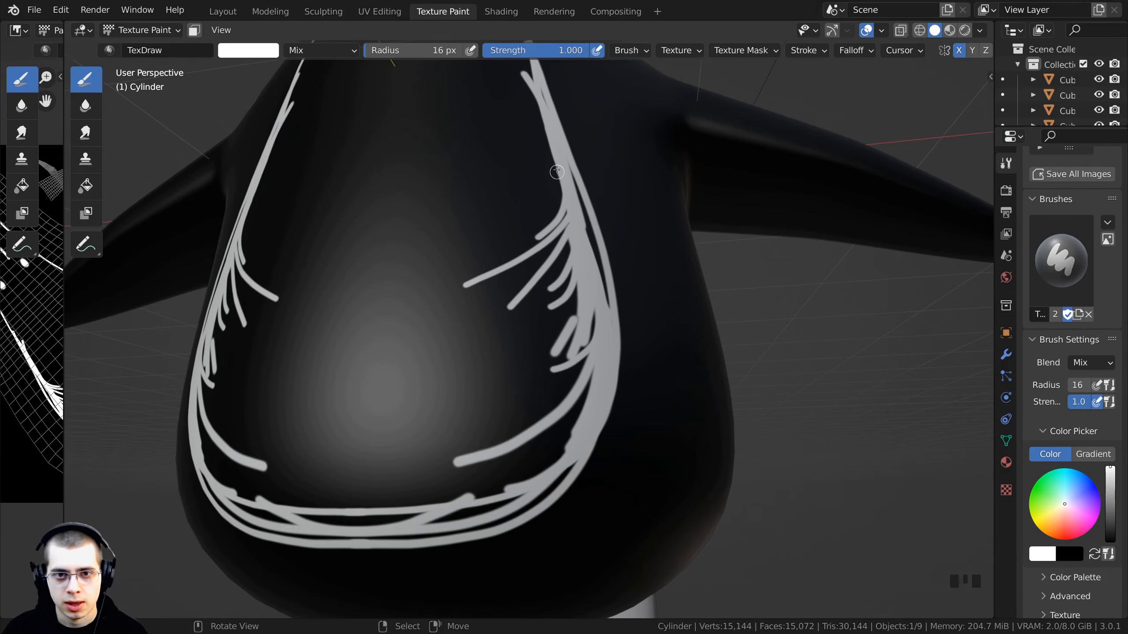
drag(571, 182, 316, 552)
- Paint several vertical white strokes down the middle of the chest
scroll(430, 361, down, 7)
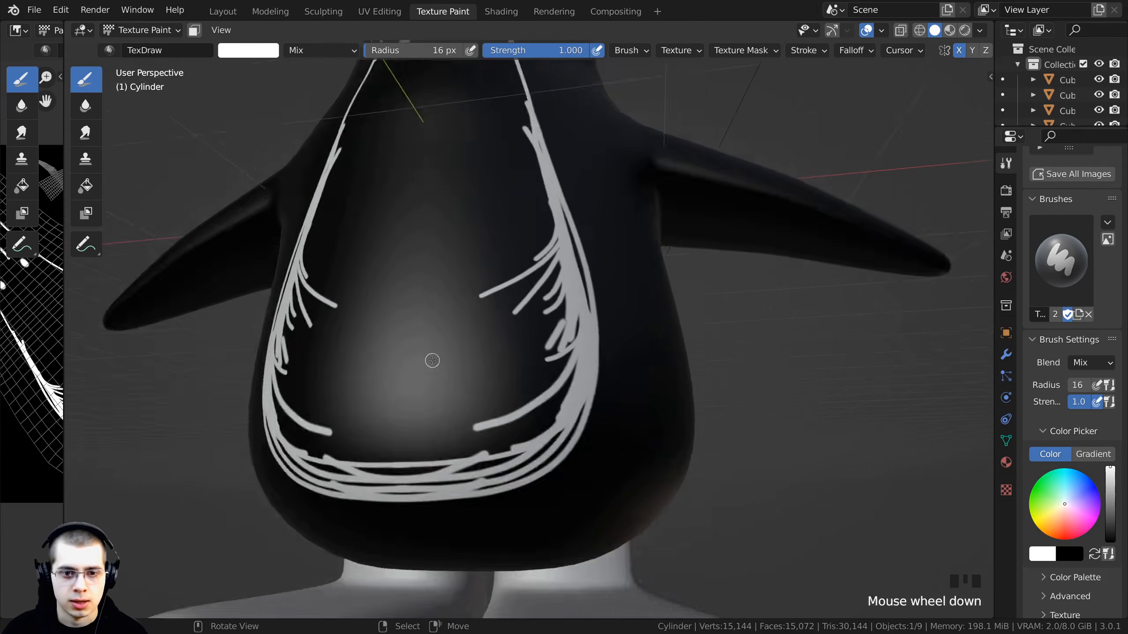
mouse_move(431, 360)
middle_down()
mouse_move(338, 449)
mouse_move(437, 356)
middle_up()
mouse_move(437, 355)
shift+middle_down()
mouse_move(453, 391)
mouse_move(489, 411)
shift+middle_up()
scroll(499, 416, up, 4)
drag(502, 245, 496, 370)
drag(463, 275, 465, 410)
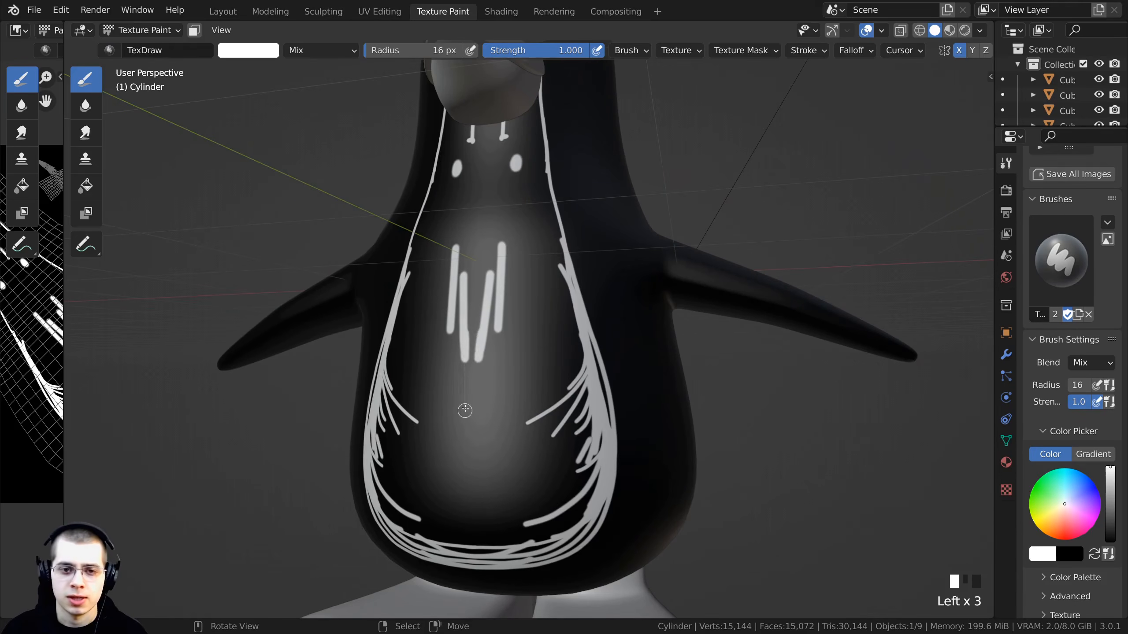
- Paint a soft white shape down the center of the chest between the side markings
scroll(658, 342, down, 1)
scroll(652, 341, down, 2)
middle_drag(535, 309, 561, 327)
scroll(555, 320, down, 3)
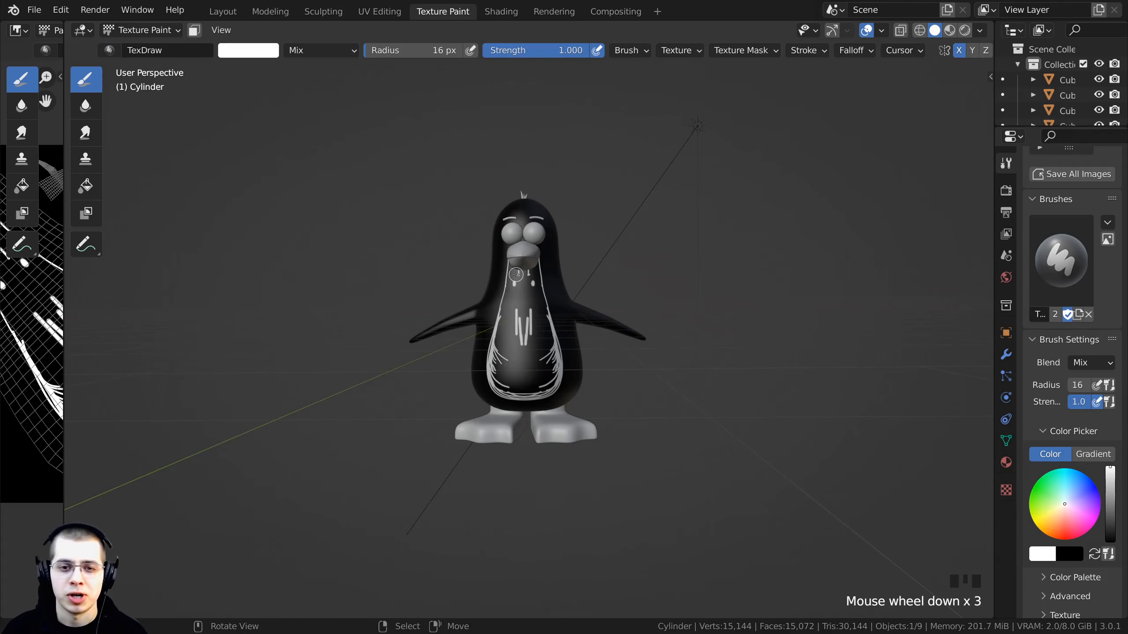
click(518, 279)
drag(526, 290, 524, 346)
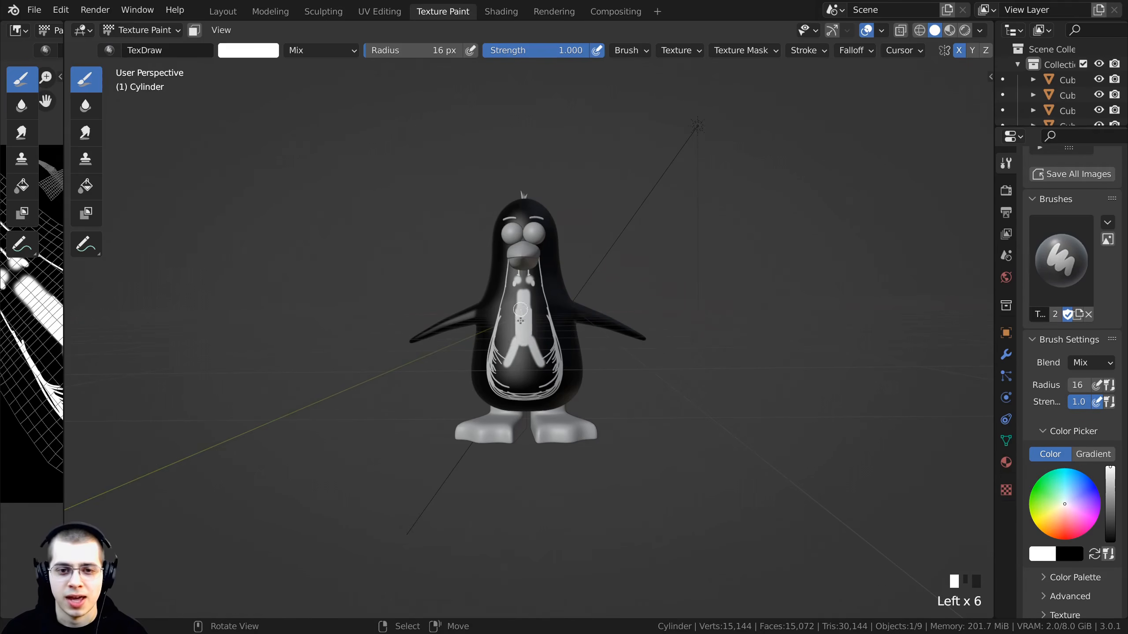
scroll(529, 379, up, 2)
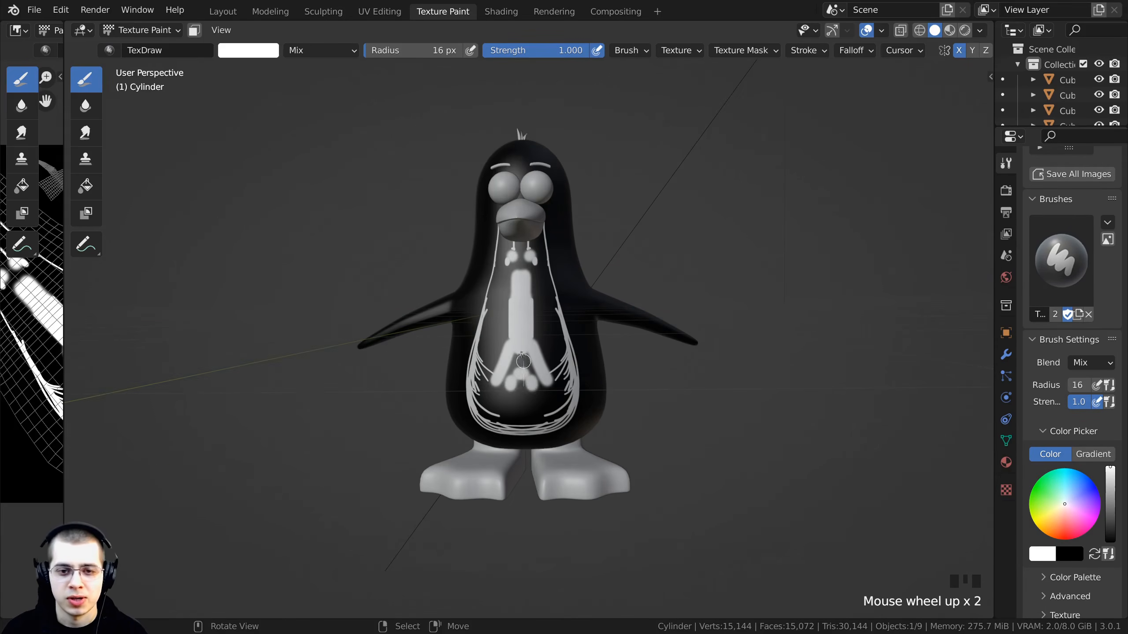
drag(522, 366, 521, 387)
drag(521, 390, 522, 348)
scroll(511, 311, up, 3)
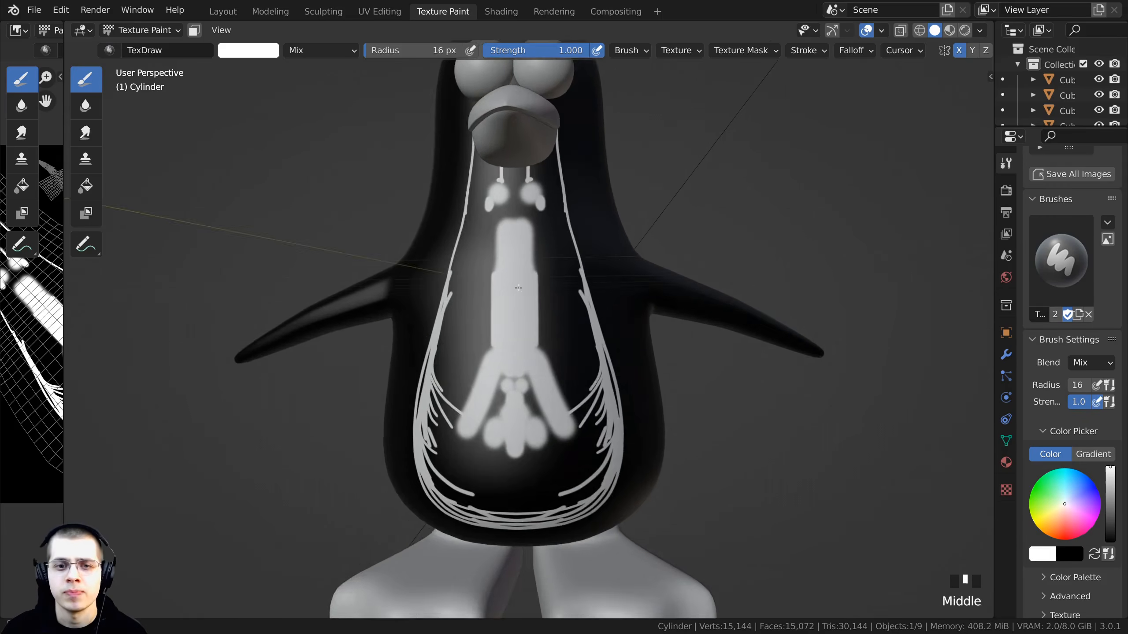
shift+middle_drag(502, 169, 496, 250)
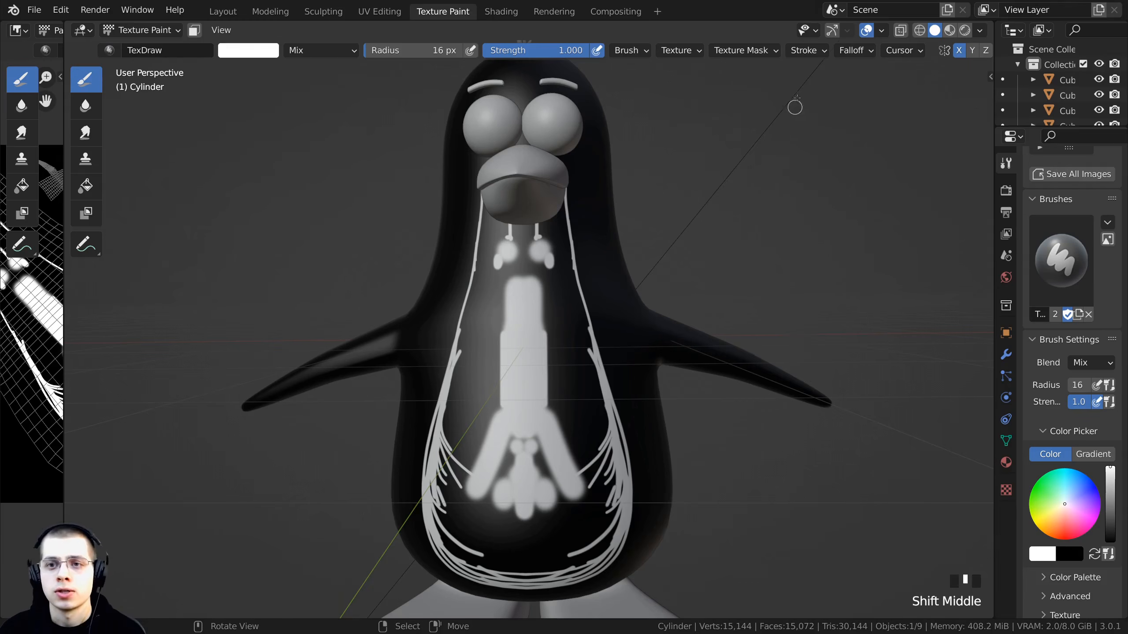
- Set the brush falloff preset to Constant
click(805, 50)
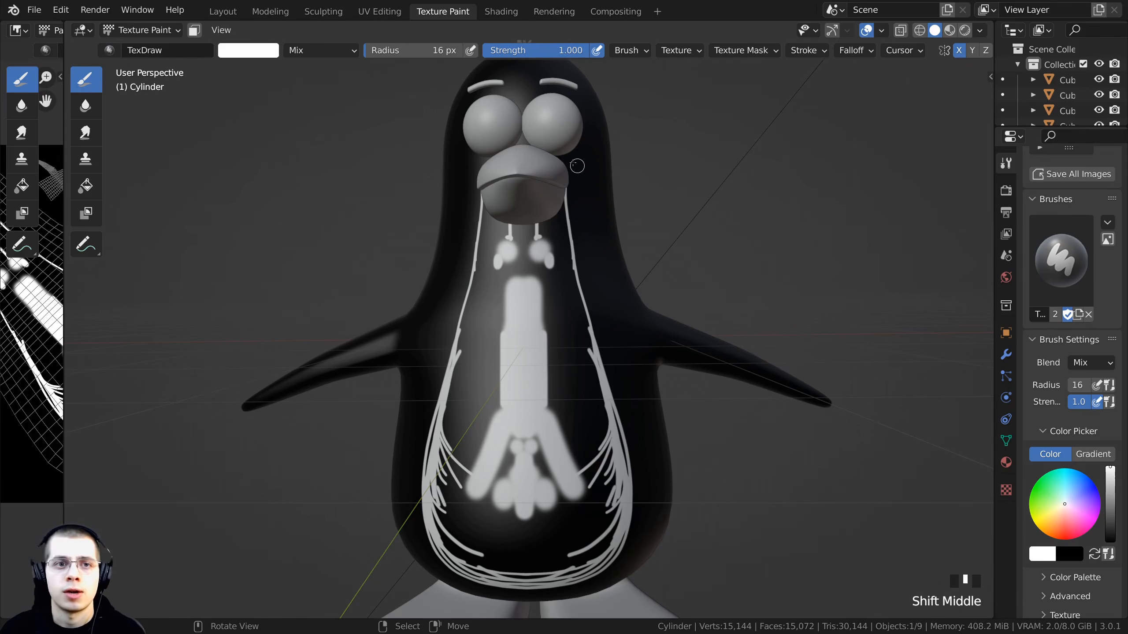
click(856, 52)
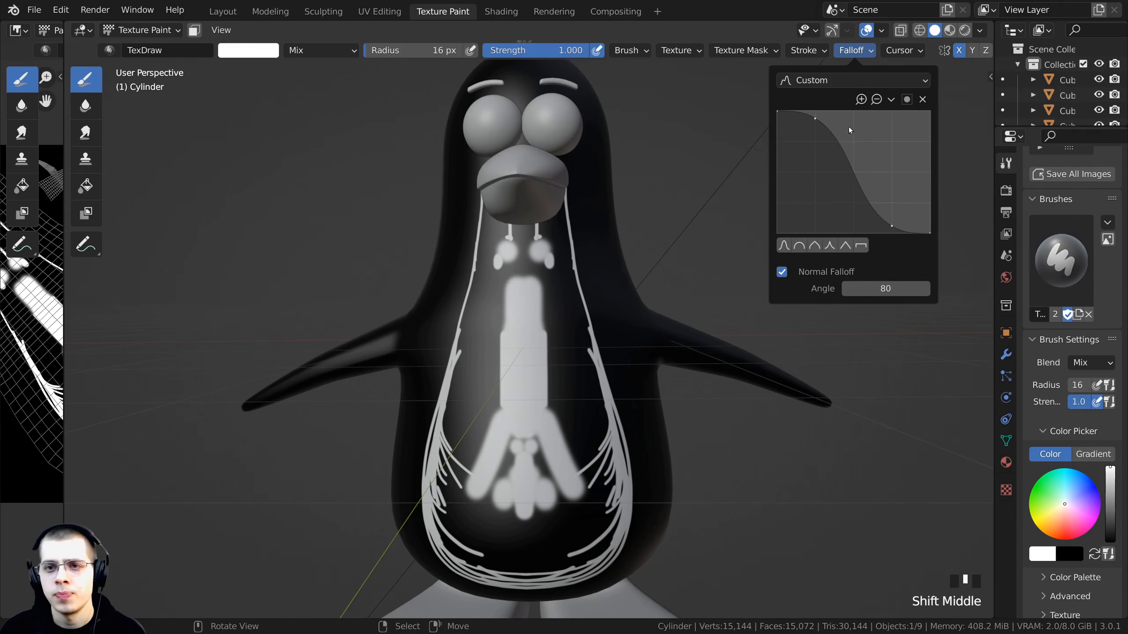
click(812, 82)
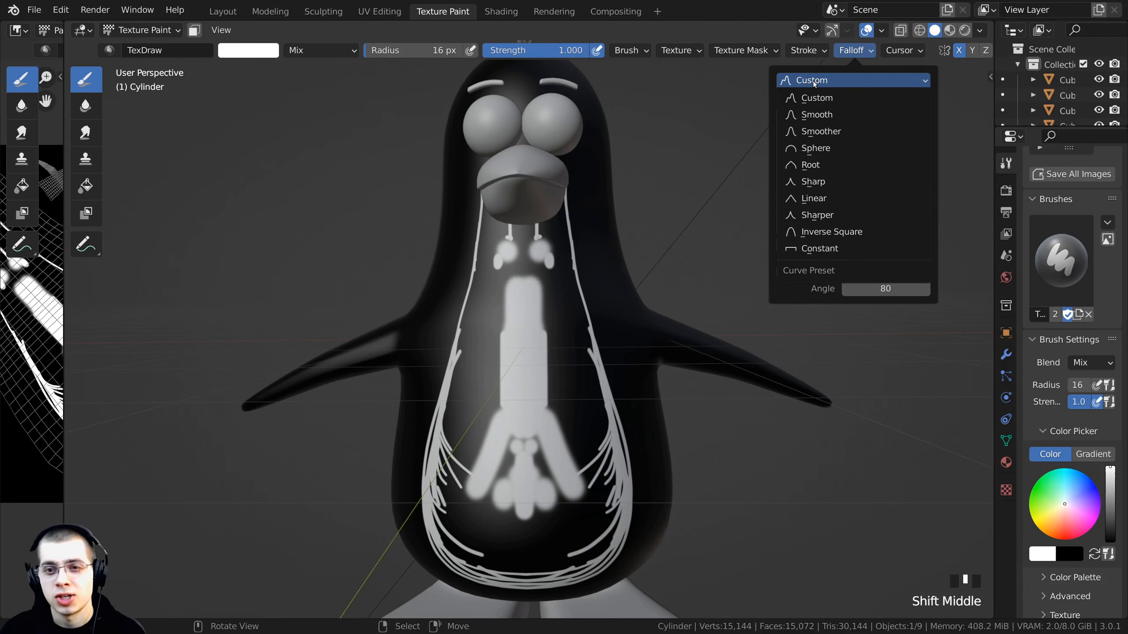
click(826, 249)
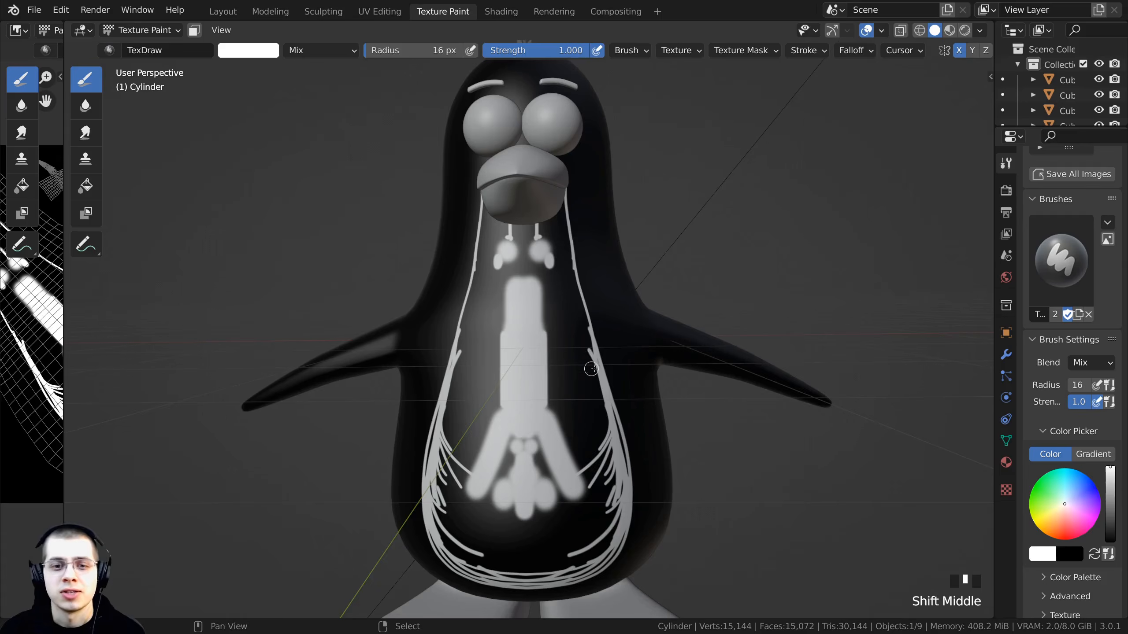
- Set the brush radius to about 74 px and paint over the upper chest between the side markings
scroll(551, 326, up, 5)
scroll(551, 325, up, 1)
key(f)
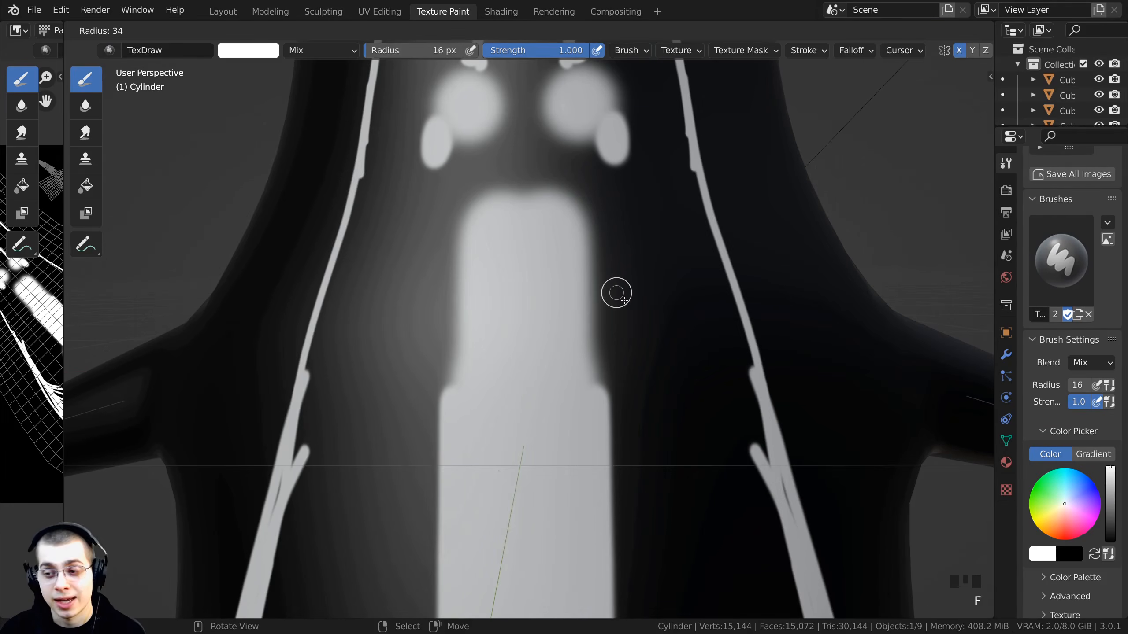
click(641, 340)
mouse_move(595, 203)
mouse_down()
mouse_move(595, 191)
mouse_move(612, 315)
mouse_up()
mouse_move(613, 315)
shift+middle_down()
mouse_move(593, 262)
mouse_move(595, 364)
shift+middle_up()
scroll(591, 254, up, 2)
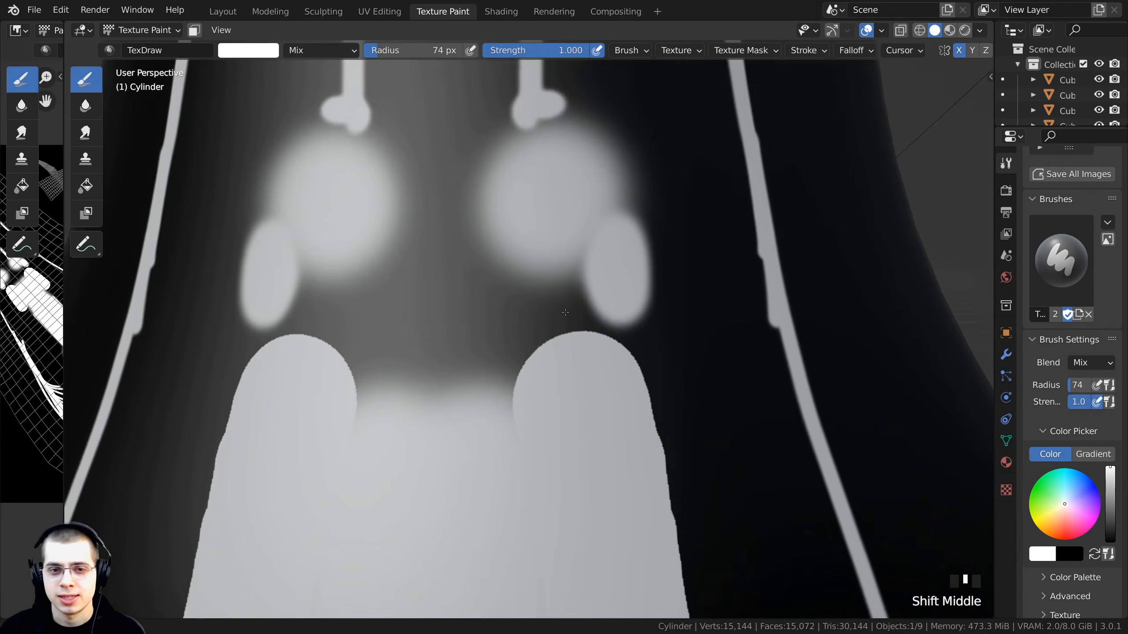
scroll(595, 364, up, 1)
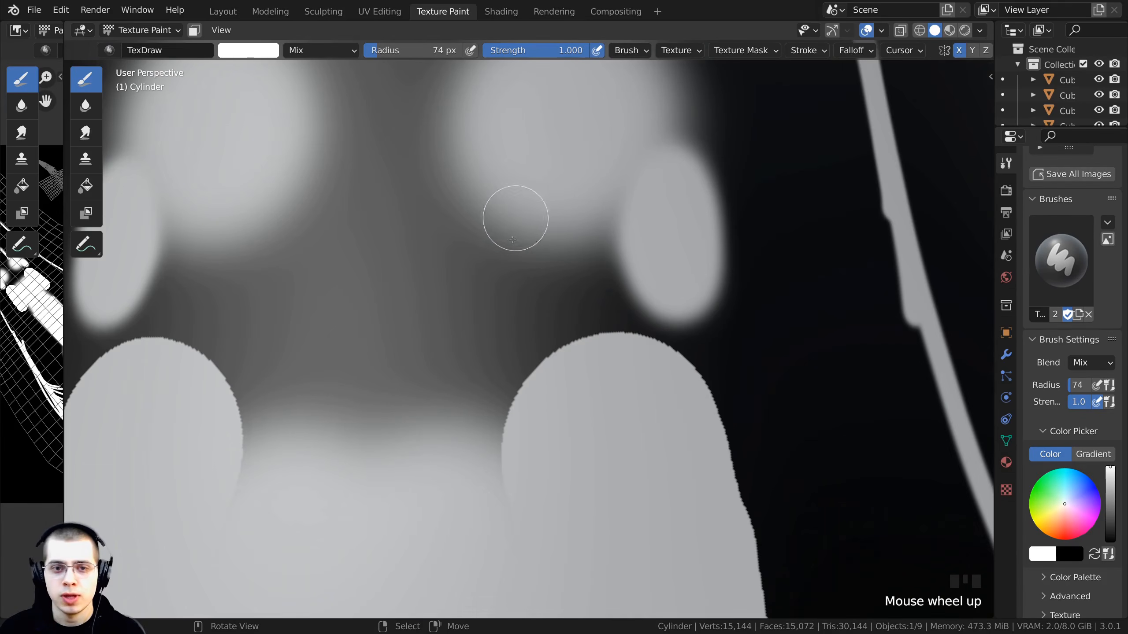
mouse_move(590, 353)
mouse_down()
mouse_move(491, 403)
mouse_move(515, 441)
mouse_up()
scroll(516, 440, down, 2)
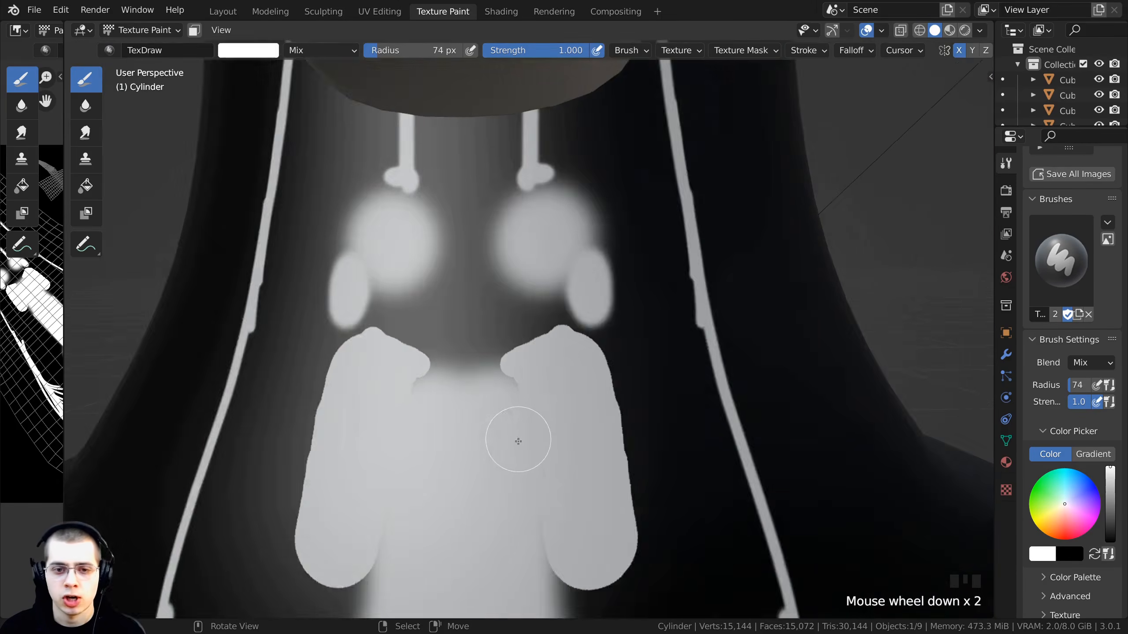
- Enlarge the brush to about 106 px and fill the whole chest and belly area with white
key(f)
click(496, 306)
mouse_move(487, 254)
mouse_down()
mouse_move(546, 345)
mouse_move(550, 378)
mouse_up()
shift+middle_drag(572, 419, 493, 244)
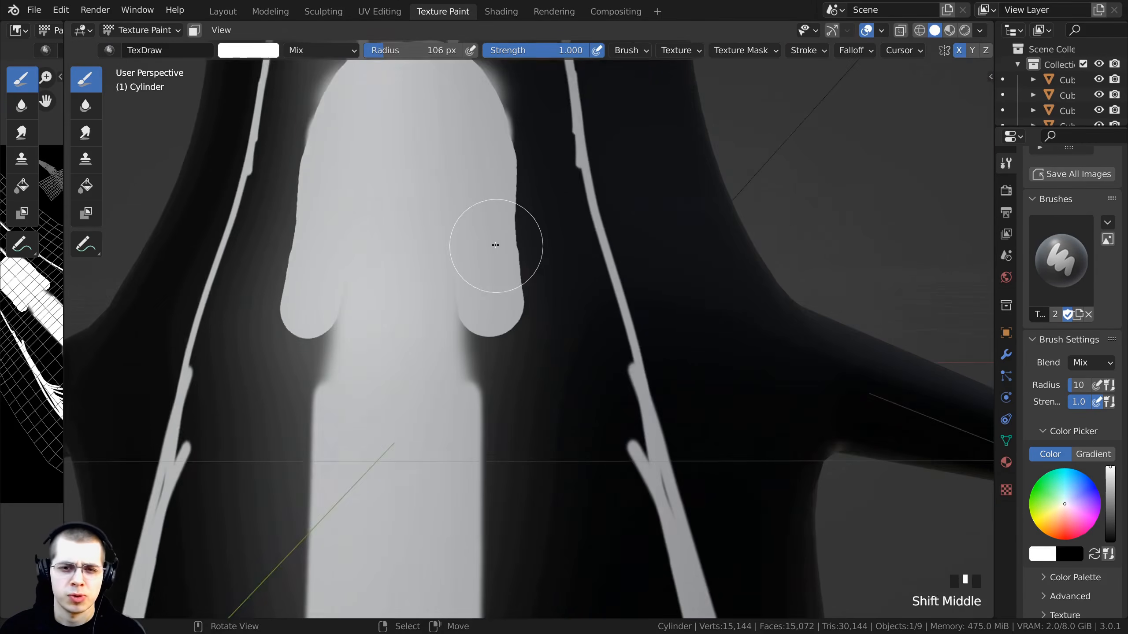
scroll(493, 244, up, 2)
mouse_move(495, 243)
mouse_down()
mouse_move(514, 390)
mouse_move(508, 369)
mouse_up()
scroll(544, 351, up, 2)
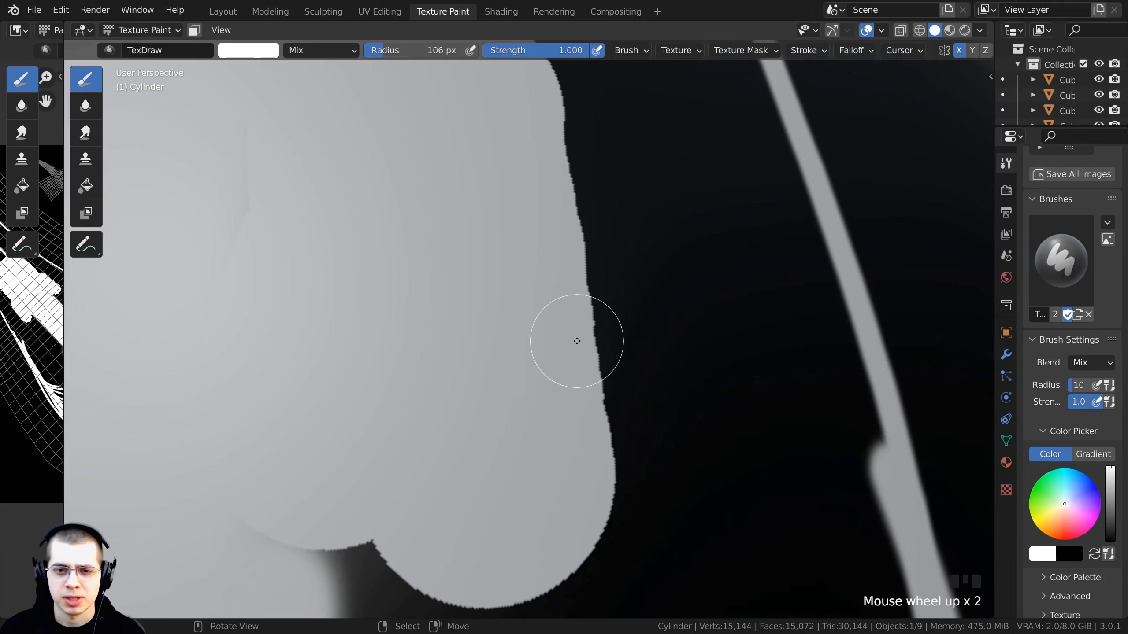
scroll(573, 341, down, 2)
shift+middle_drag(510, 365, 470, 161)
drag(464, 168, 448, 311)
scroll(468, 411, down, 4)
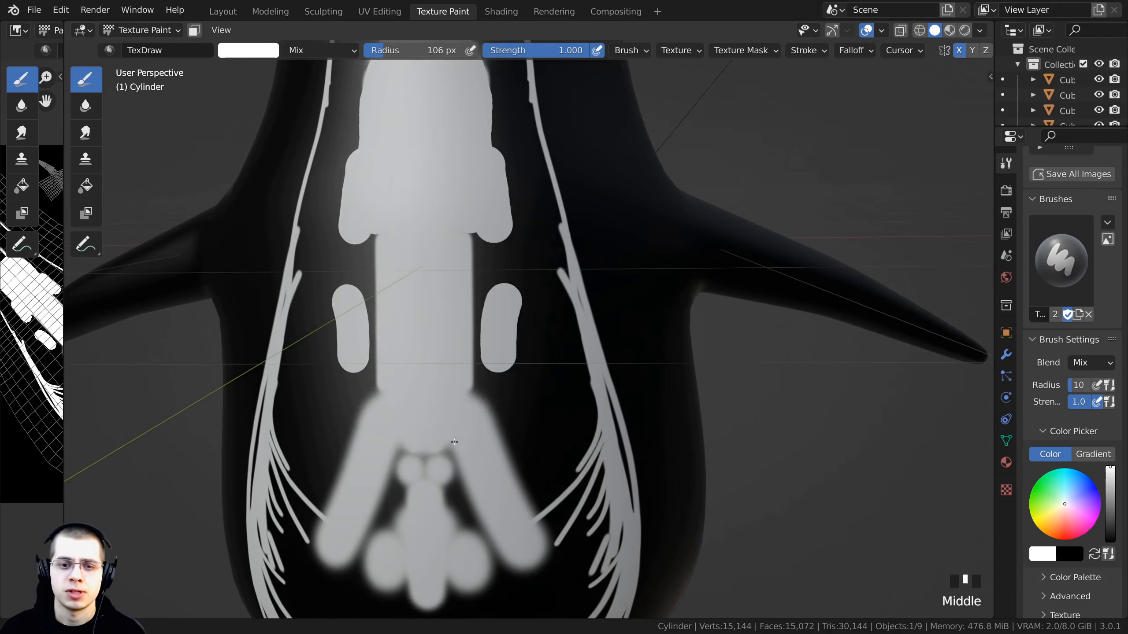
mouse_move(488, 422)
mouse_down()
mouse_move(460, 221)
mouse_move(510, 482)
mouse_move(506, 462)
mouse_up()
shift+middle_drag(477, 413, 463, 264)
scroll(456, 256, up, 1)
drag(456, 267, 472, 350)
middle_drag(471, 318, 468, 230)
mouse_move(460, 284)
mouse_down()
mouse_move(498, 353)
mouse_move(525, 271)
mouse_move(535, 464)
mouse_move(442, 395)
mouse_move(475, 451)
mouse_move(464, 466)
mouse_move(528, 416)
mouse_up()
shift+middle_drag(519, 302, 557, 489)
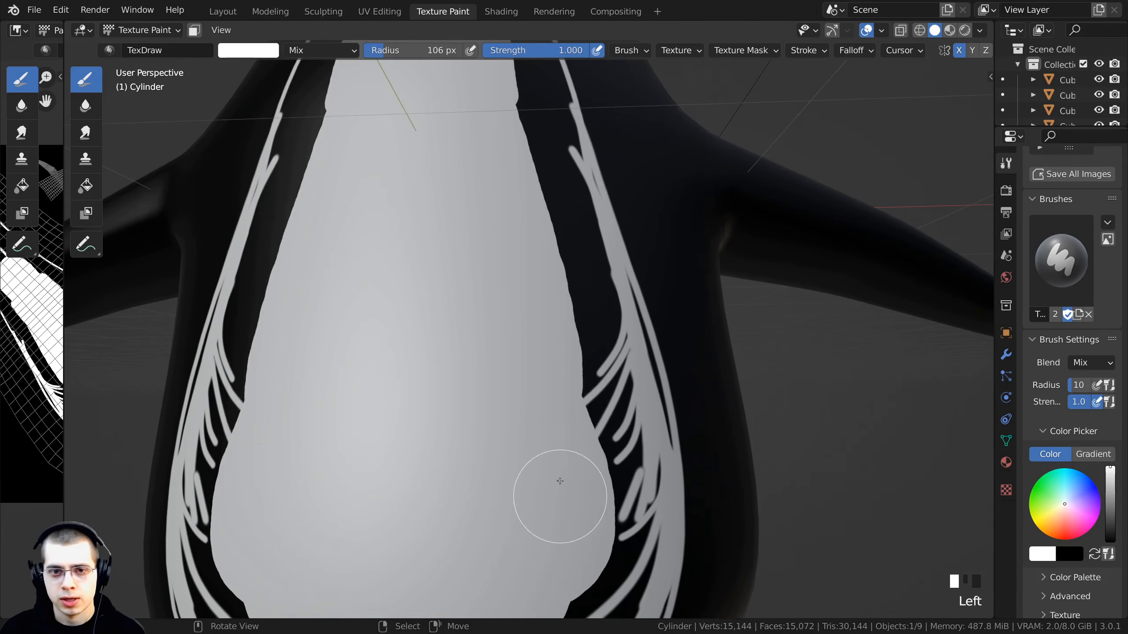
mouse_move(558, 488)
mouse_down()
mouse_move(491, 100)
mouse_move(581, 391)
mouse_up()
shift+middle_drag(581, 390, 547, 295)
mouse_move(546, 294)
mouse_down()
mouse_move(576, 320)
mouse_move(551, 247)
mouse_up()
shift+middle_drag(551, 247, 542, 423)
- Set the brush radius to about 84 px and fill the remaining dark areas near the neck and lower belly
key(f)
click(531, 423)
mouse_move(544, 375)
mouse_down()
mouse_move(531, 281)
mouse_move(488, 179)
mouse_up()
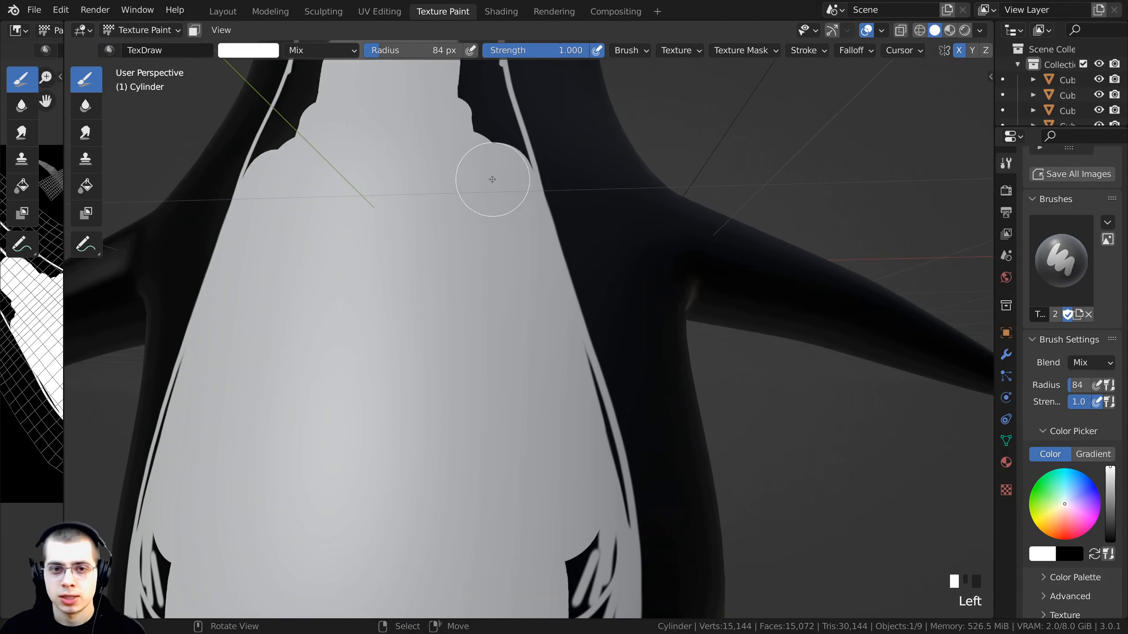
shift+middle_drag(488, 179, 515, 385)
mouse_move(515, 385)
mouse_down()
mouse_move(383, 120)
mouse_move(411, 128)
mouse_move(440, 189)
mouse_move(481, 330)
mouse_move(460, 171)
mouse_move(421, 147)
mouse_up()
shift+middle_drag(421, 147, 435, 196)
mouse_move(464, 158)
mouse_down()
mouse_move(467, 123)
mouse_move(486, 156)
mouse_move(494, 300)
mouse_up()
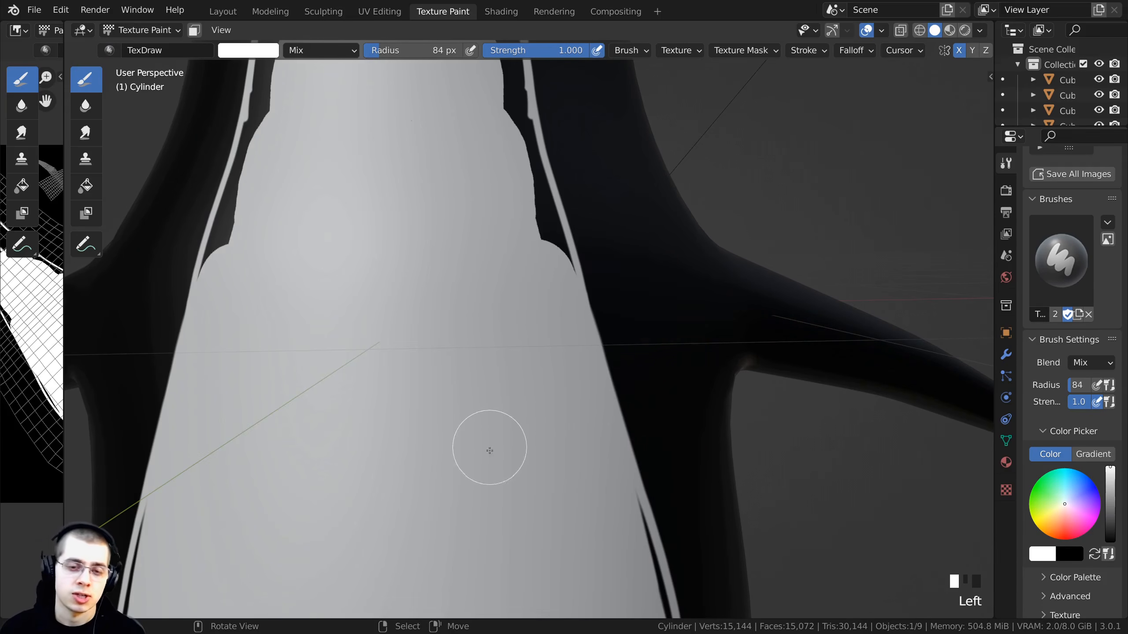
shift+middle_drag(490, 451, 473, 232)
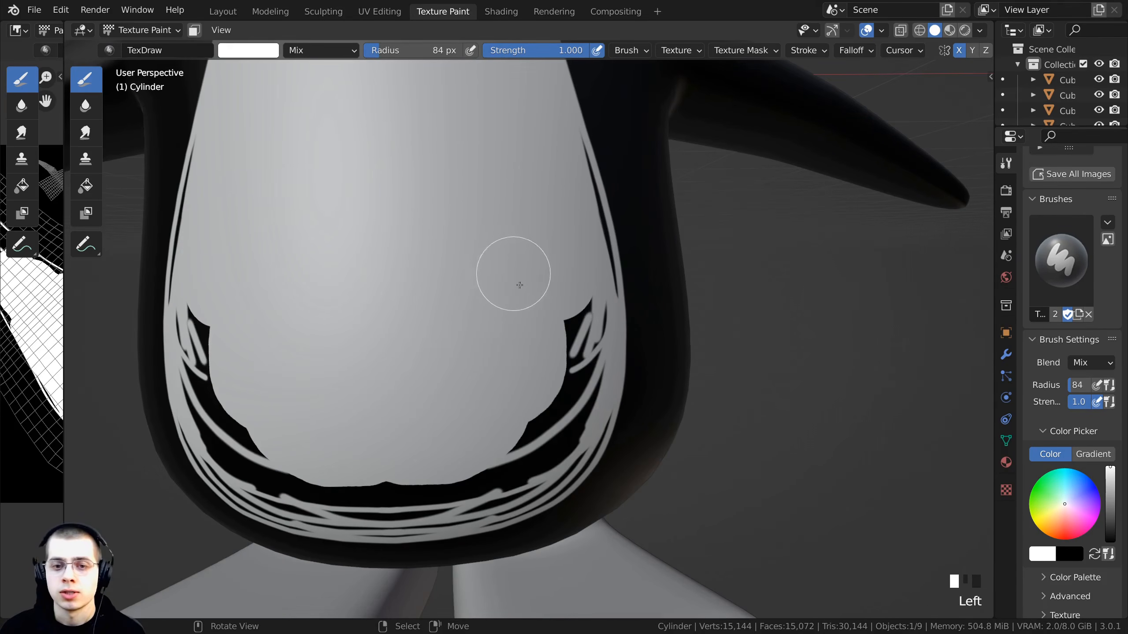
mouse_move(519, 285)
mouse_down()
mouse_move(570, 382)
mouse_move(455, 312)
mouse_up()
drag(62, 208, 260, 208)
click(142, 32)
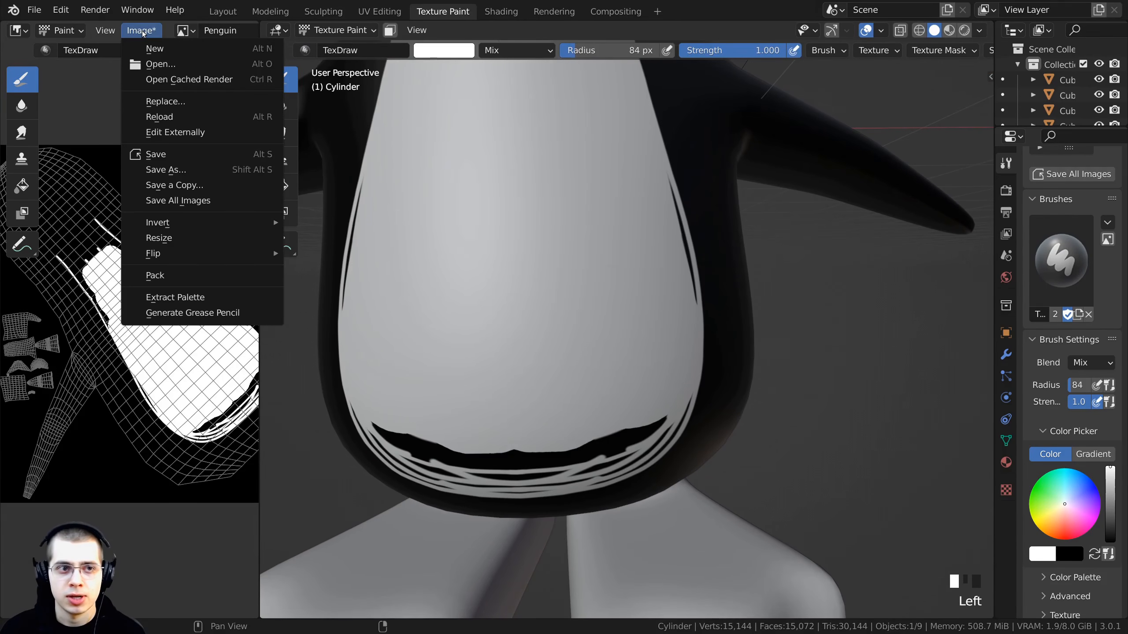
middle_drag(544, 309, 510, 275)
drag(260, 227, 151, 228)
- Paint over the remaining outline gaps at the bottom of the belly and save the file
middle_drag(396, 307, 390, 249)
shift+middle_drag(390, 249, 405, 289)
mouse_move(356, 356)
mouse_down()
mouse_move(460, 356)
mouse_move(629, 322)
mouse_move(549, 395)
mouse_move(441, 421)
mouse_up()
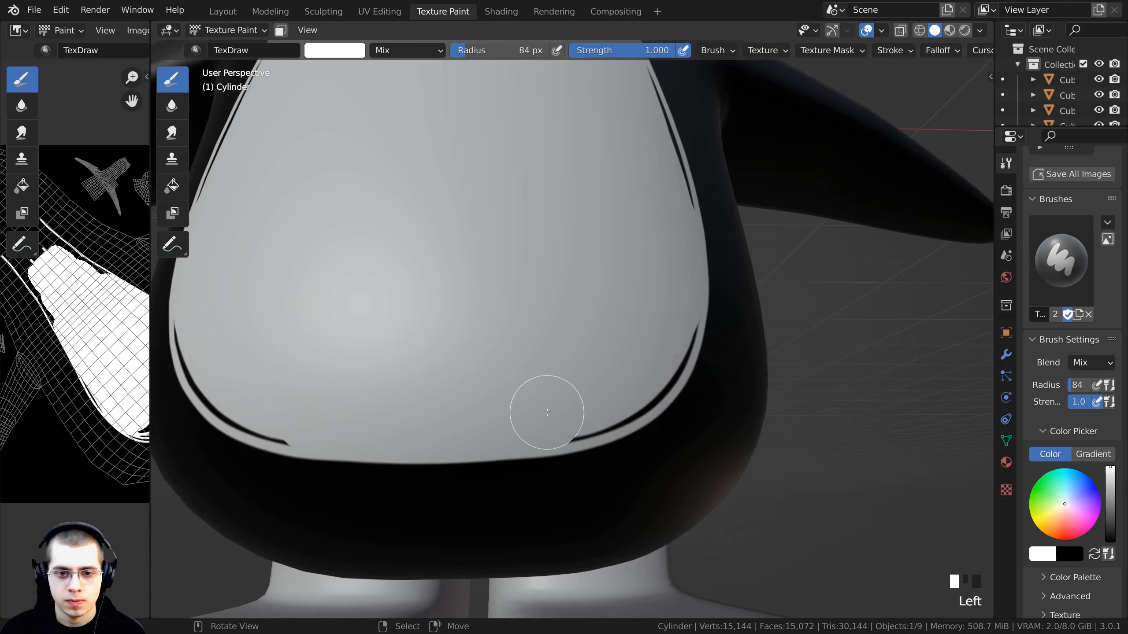
drag(547, 413, 636, 373)
key(ctrl+s)
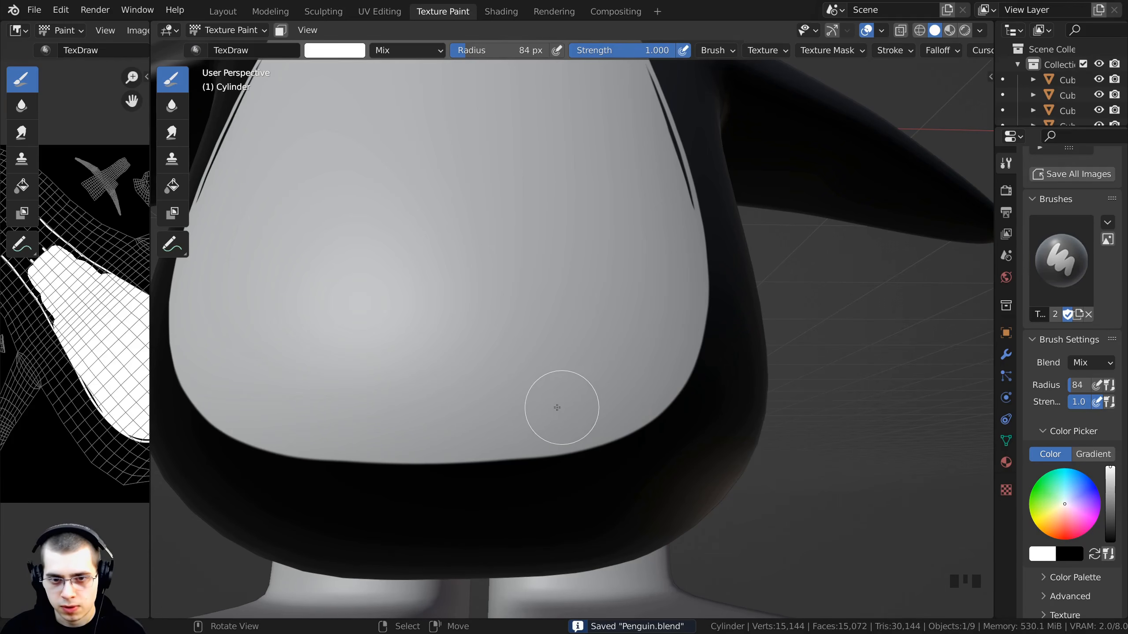
- Undo the last stroke and paint over the dark gap along the belly's side edge
scroll(537, 245, down, 1)
scroll(521, 242, up, 3)
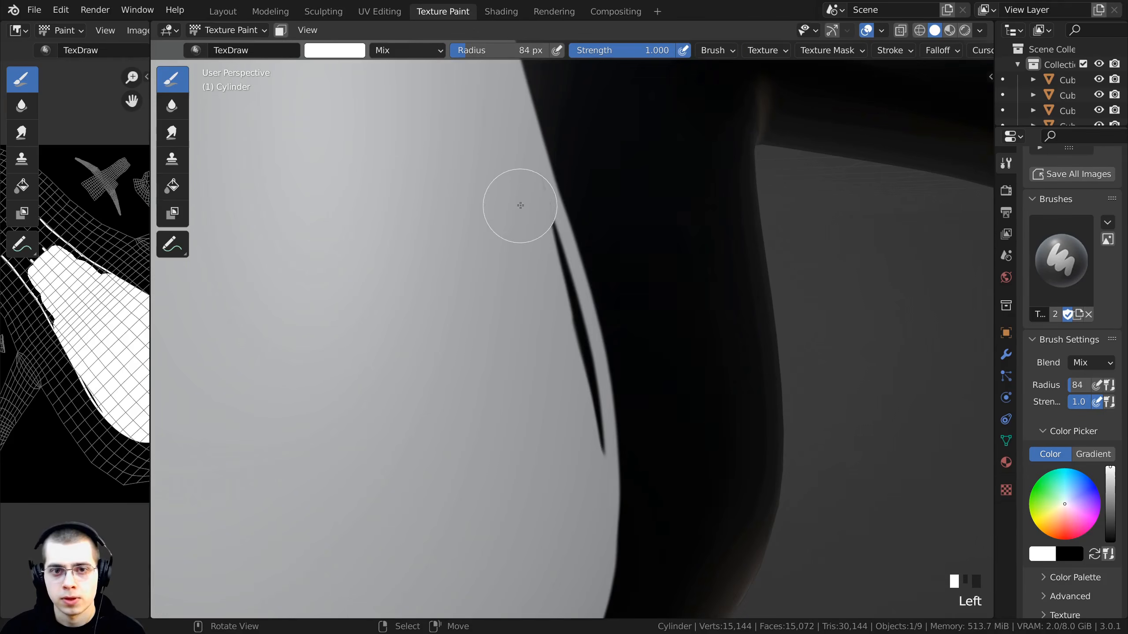
scroll(566, 239, up, 2)
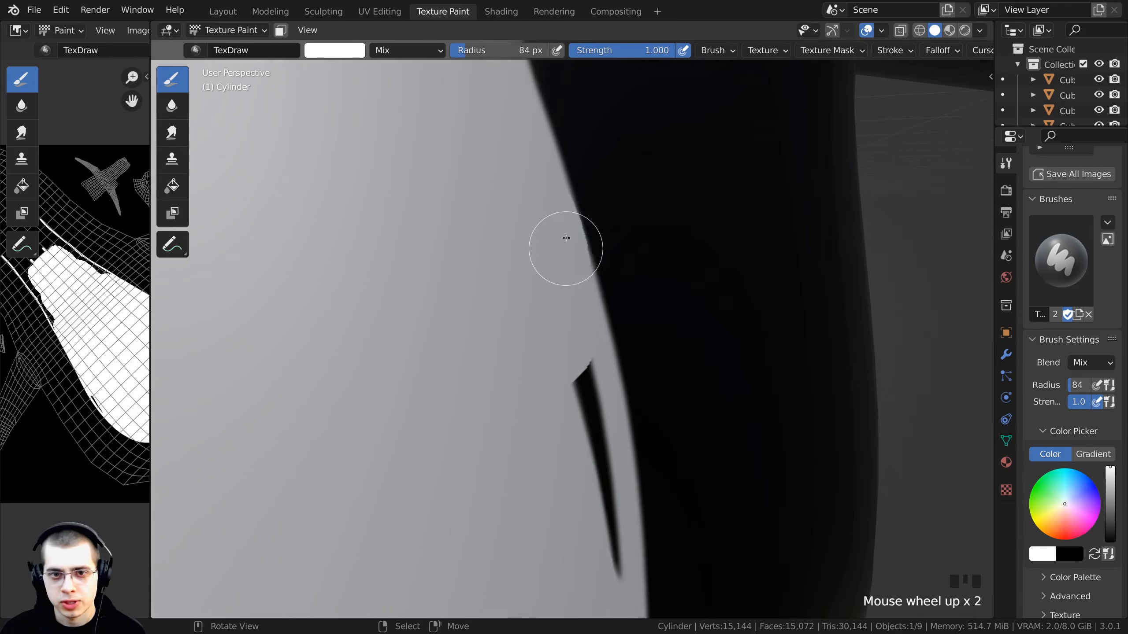
scroll(526, 221, down, 1)
key(ctrl+z)
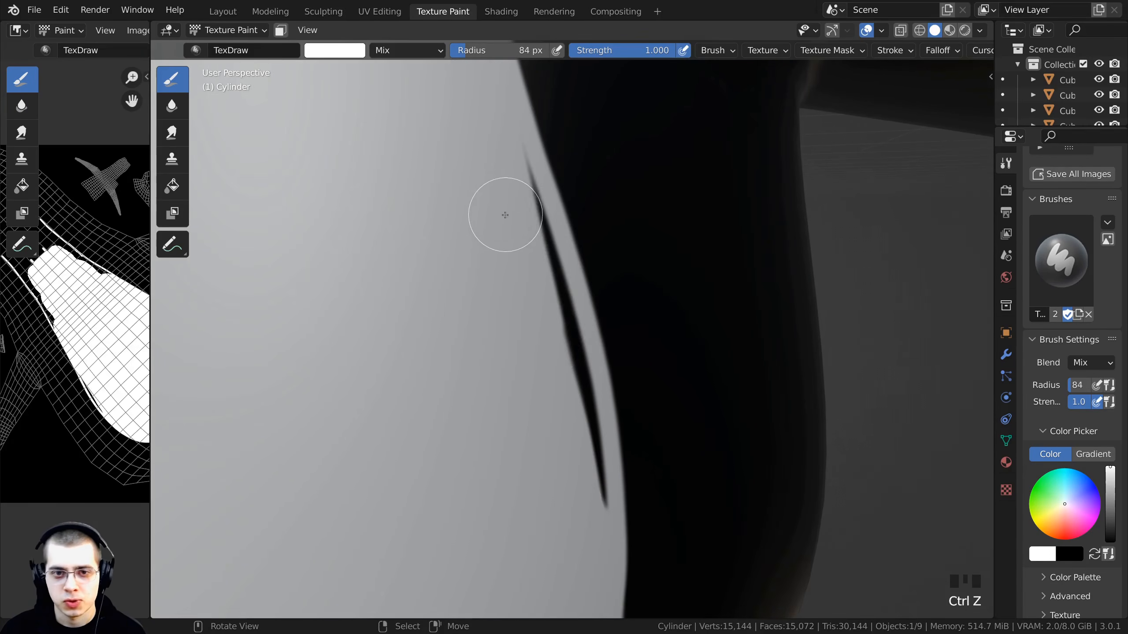
drag(490, 159, 577, 469)
scroll(357, 302, down, 6)
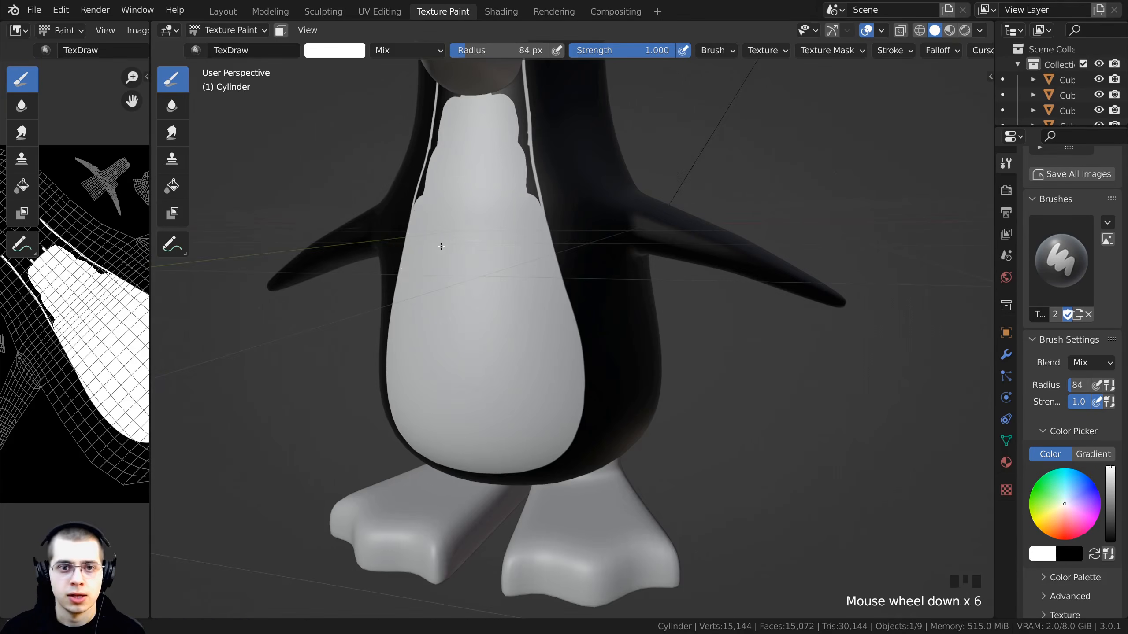
- Paint over the dark gap between the white chest and the side line near the neck
scroll(444, 249, up, 6)
mouse_move(453, 258)
middle_down()
mouse_move(471, 282)
mouse_move(457, 277)
middle_up()
mouse_move(410, 111)
mouse_down()
mouse_move(398, 65)
mouse_move(453, 323)
mouse_move(515, 462)
mouse_up()
scroll(438, 251, up, 2)
shift+middle_drag(438, 251, 472, 234)
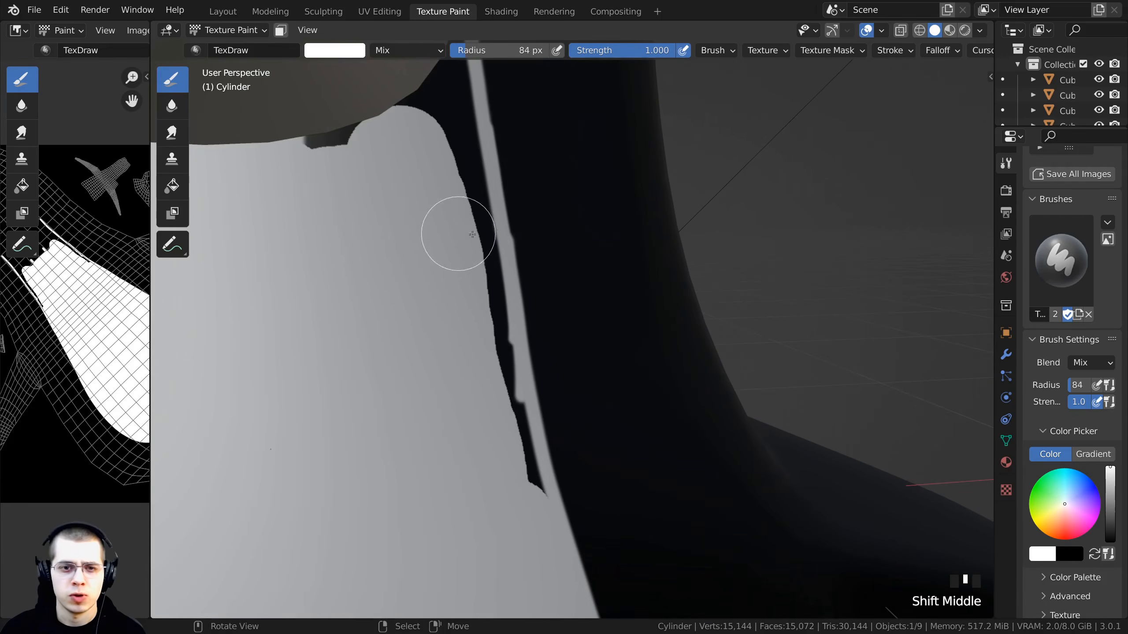
- Set the brush falloff curve preset to Custom
click(934, 54)
click(904, 81)
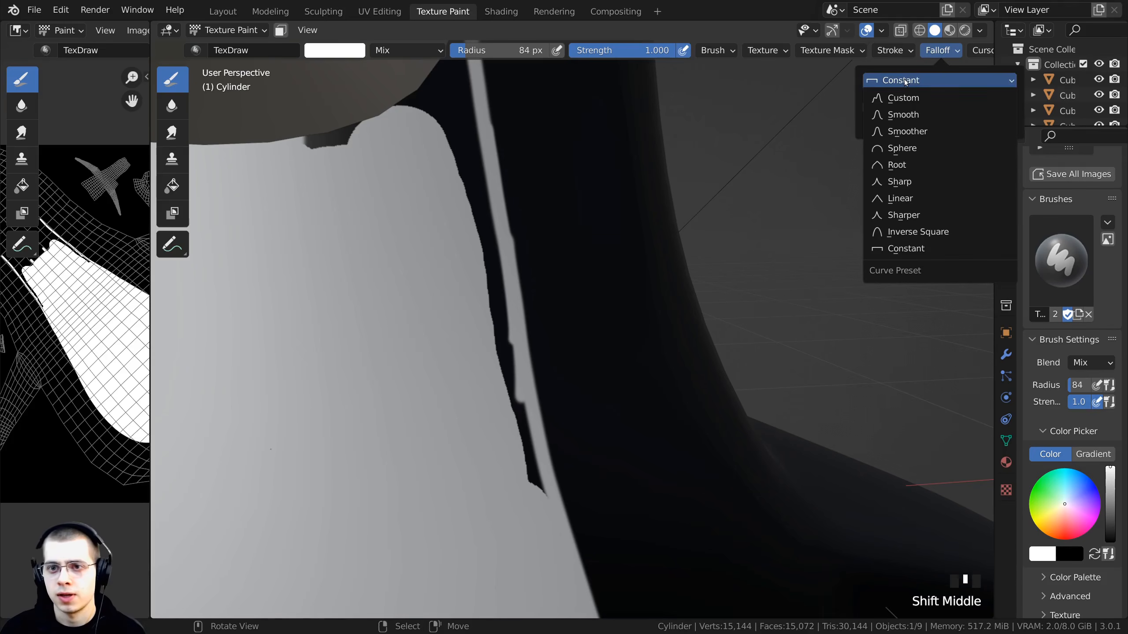
click(903, 101)
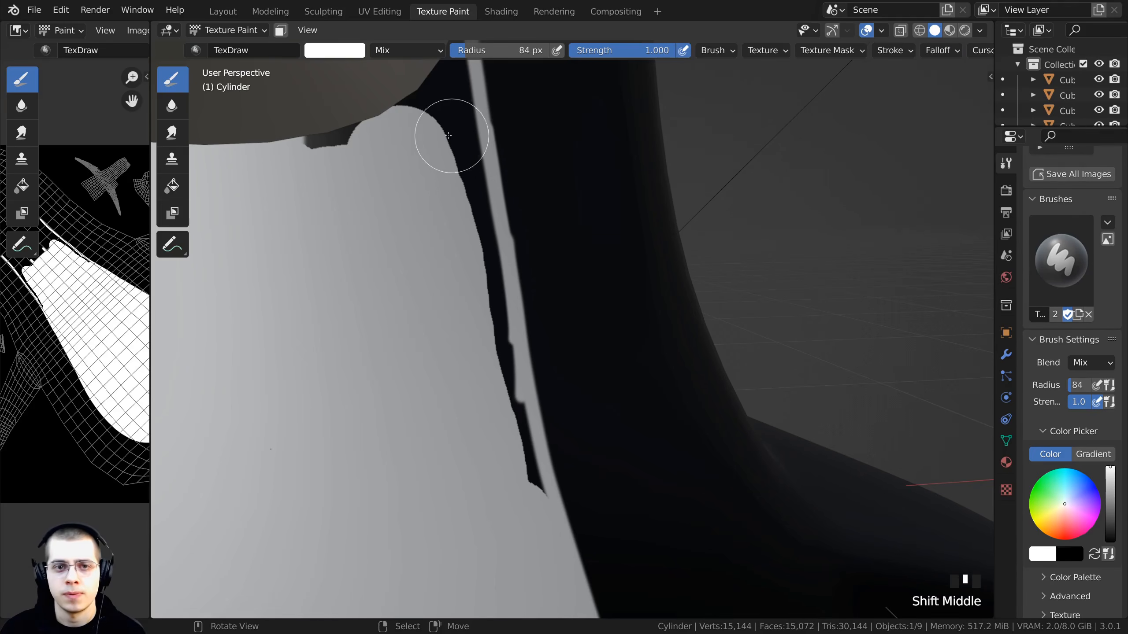
- Paint over the side line and dark gaps below the neck along the beak's lower edge
click(449, 138)
drag(449, 143, 479, 241)
mouse_move(479, 241)
mouse_down()
mouse_move(478, 191)
mouse_move(492, 245)
mouse_move(482, 217)
mouse_up()
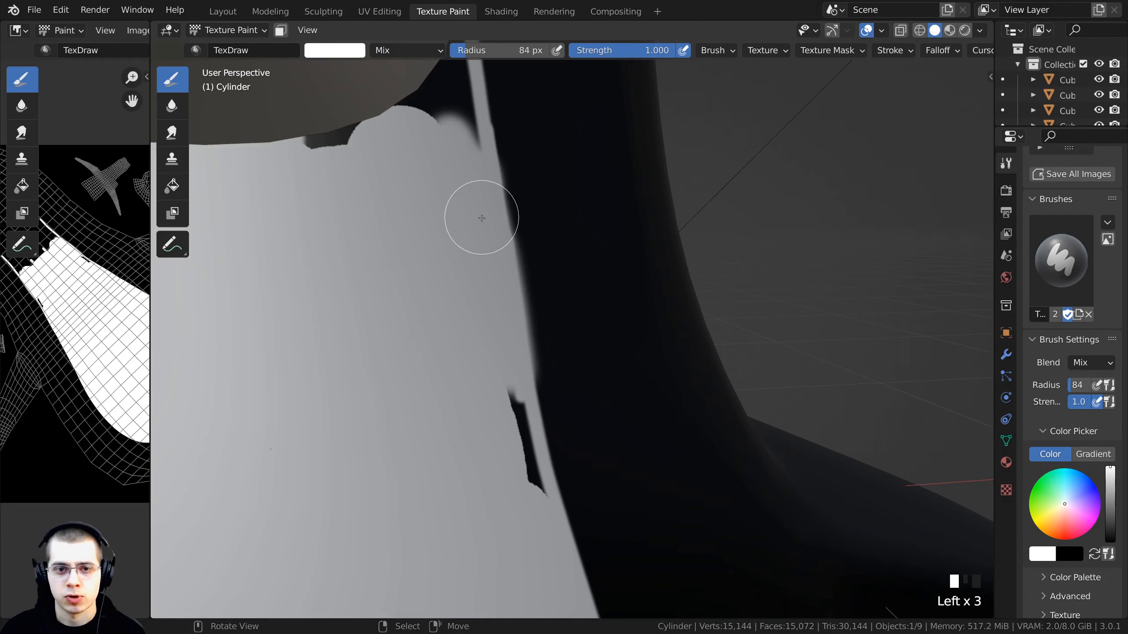
scroll(489, 271, up, 1)
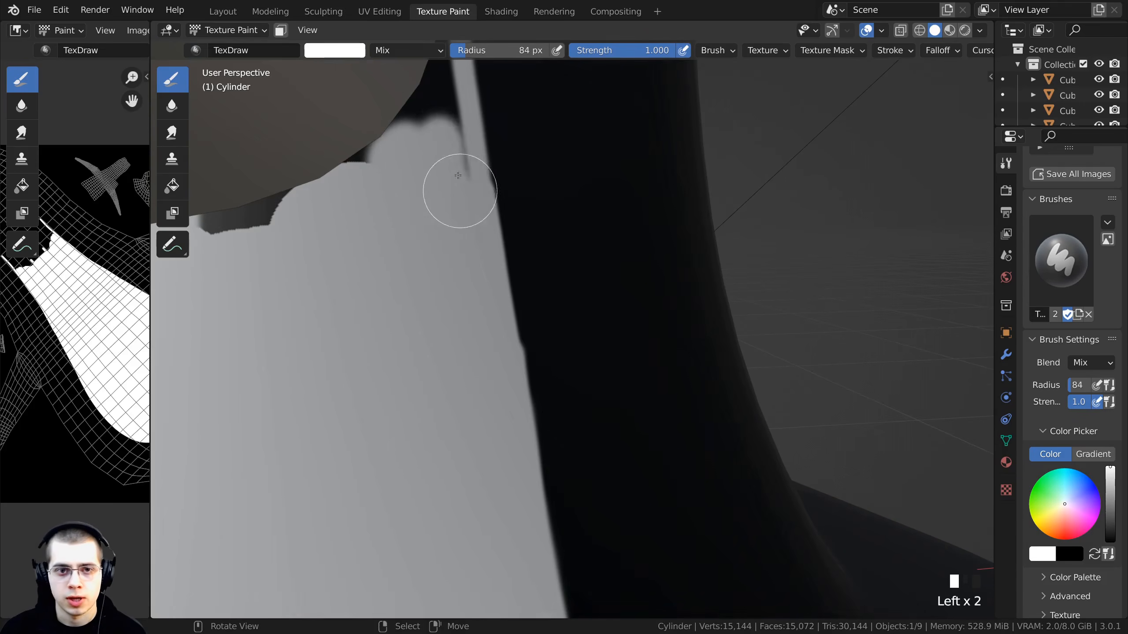
drag(463, 173, 455, 226)
shift+middle_drag(454, 225, 478, 355)
mouse_move(476, 333)
mouse_down()
mouse_move(487, 305)
mouse_move(454, 408)
mouse_move(394, 225)
mouse_up()
scroll(394, 225, down, 4)
middle_drag(394, 225, 410, 262)
scroll(415, 271, up, 1)
scroll(415, 271, up, 1)
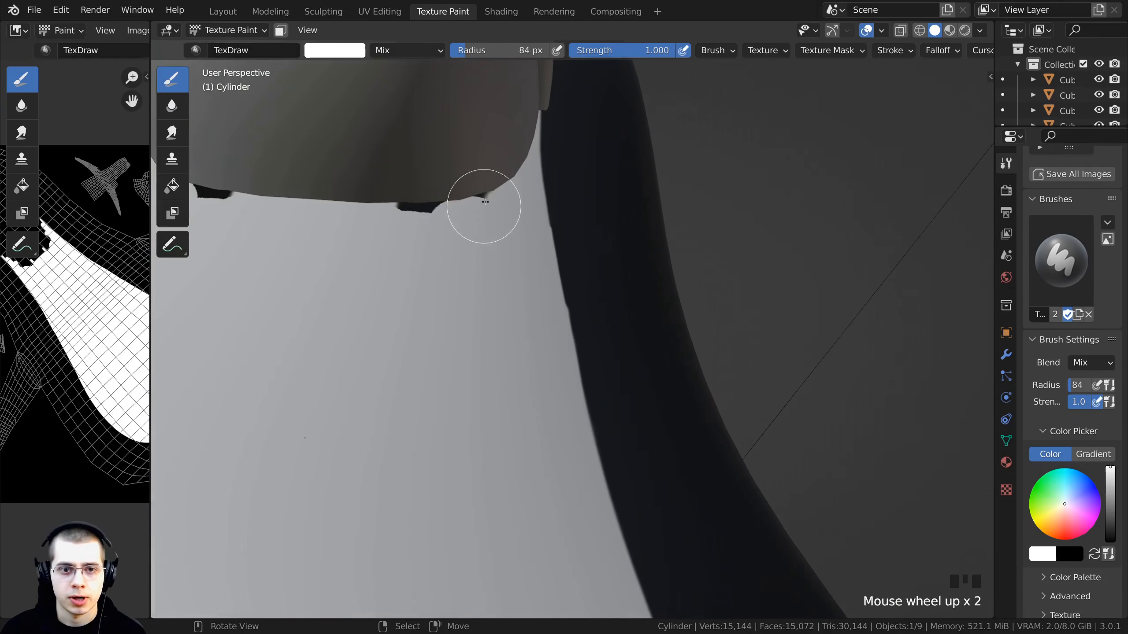
drag(477, 201, 461, 214)
scroll(402, 226, down, 4)
mouse_move(402, 226)
shift+middle_down()
mouse_move(457, 359)
mouse_move(521, 326)
mouse_move(514, 252)
shift+middle_up()
scroll(522, 324, up, 4)
scroll(514, 252, down, 2)
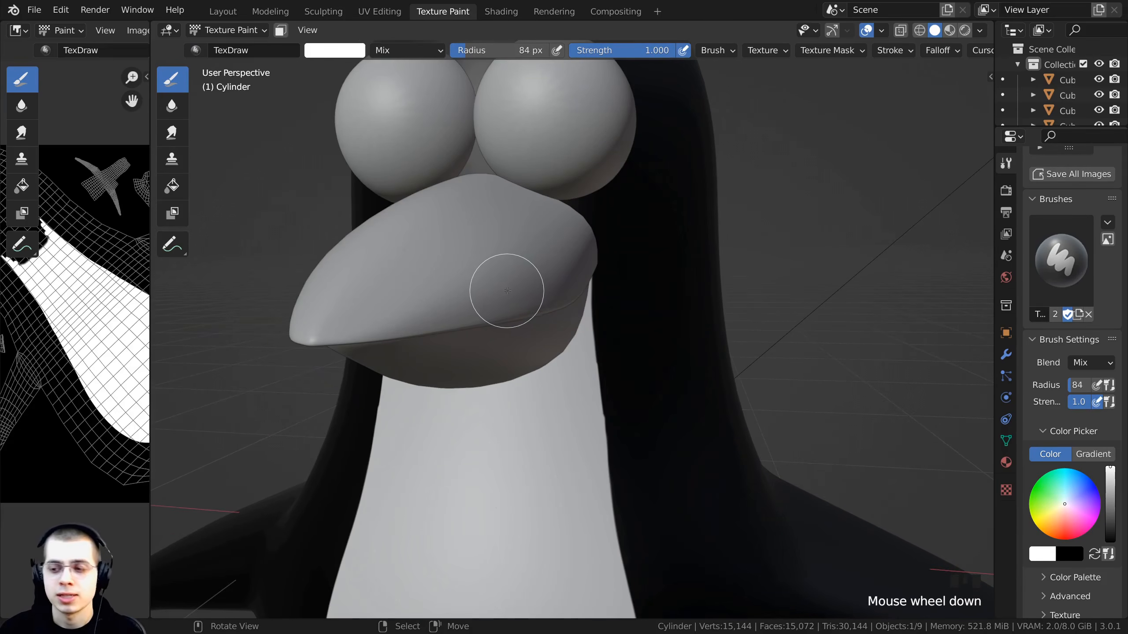
- Switch to the Layout workspace and hide the beak, lower beak and tongue objects covering the neck
middle_drag(495, 295, 547, 296)
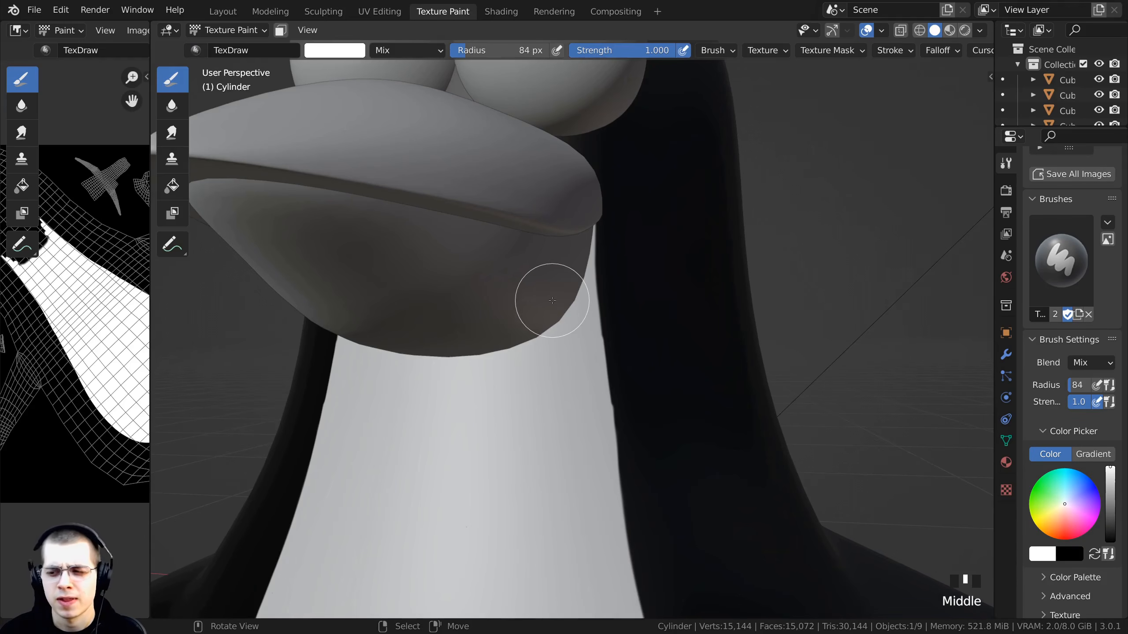
middle_drag(555, 298, 471, 235)
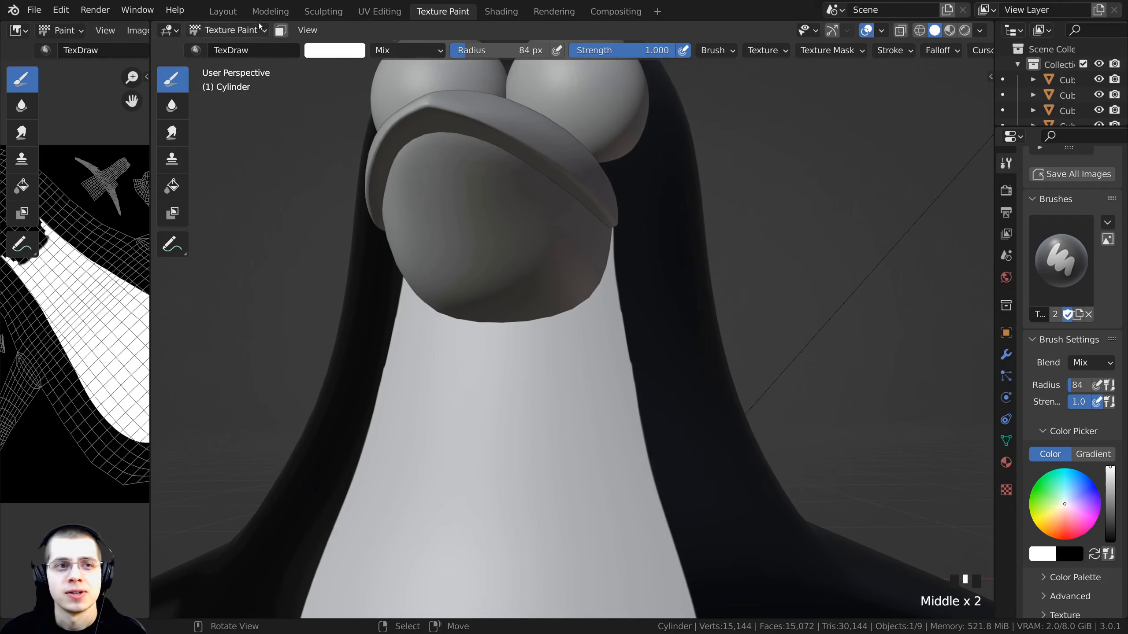
click(223, 11)
middle_click(421, 262)
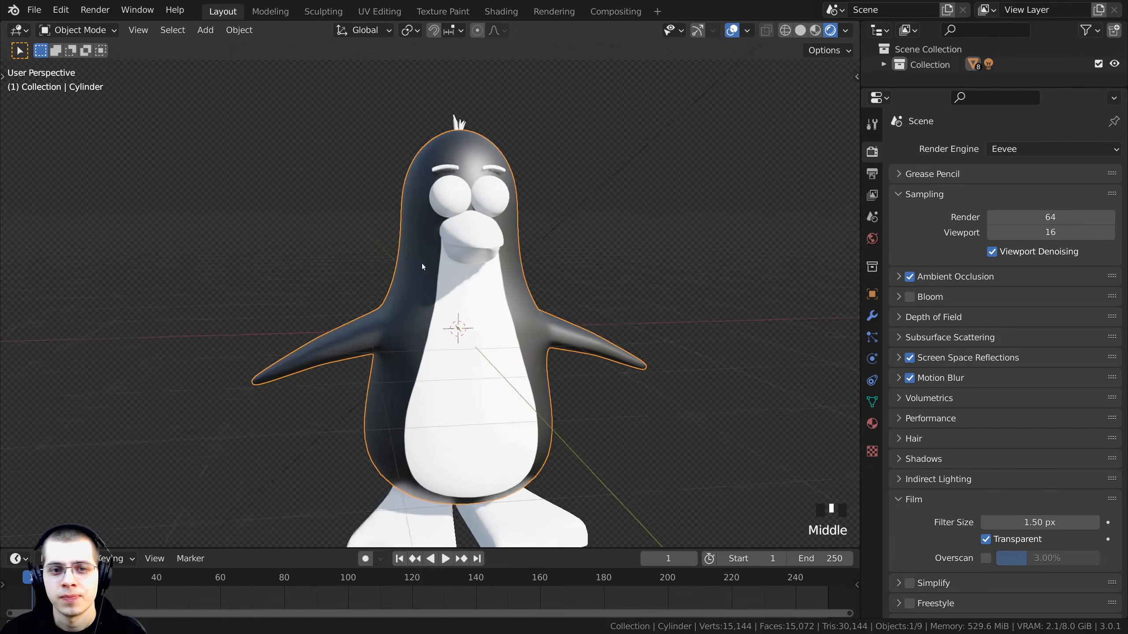
click(484, 231)
scroll(485, 248, up, 3)
middle_drag(486, 269, 488, 224)
key(h)
middle_drag(492, 411, 486, 369)
scroll(481, 316, up, 1)
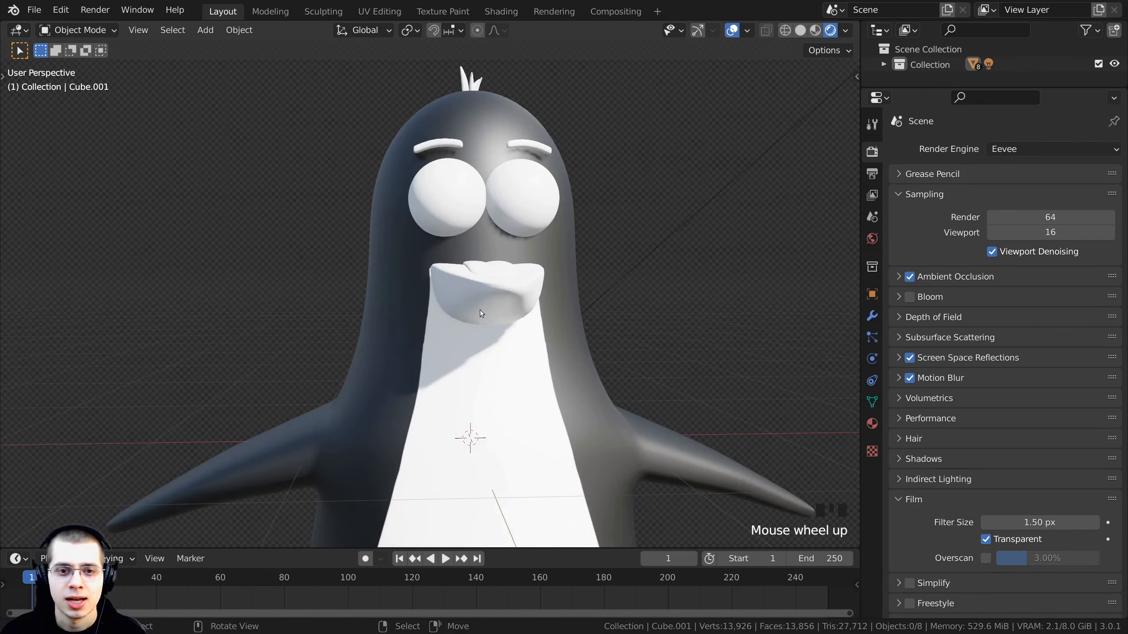
click(479, 310)
mouse_move(479, 316)
middle_down()
mouse_move(474, 371)
mouse_move(475, 337)
middle_up()
key(h)
scroll(476, 350, up, 1)
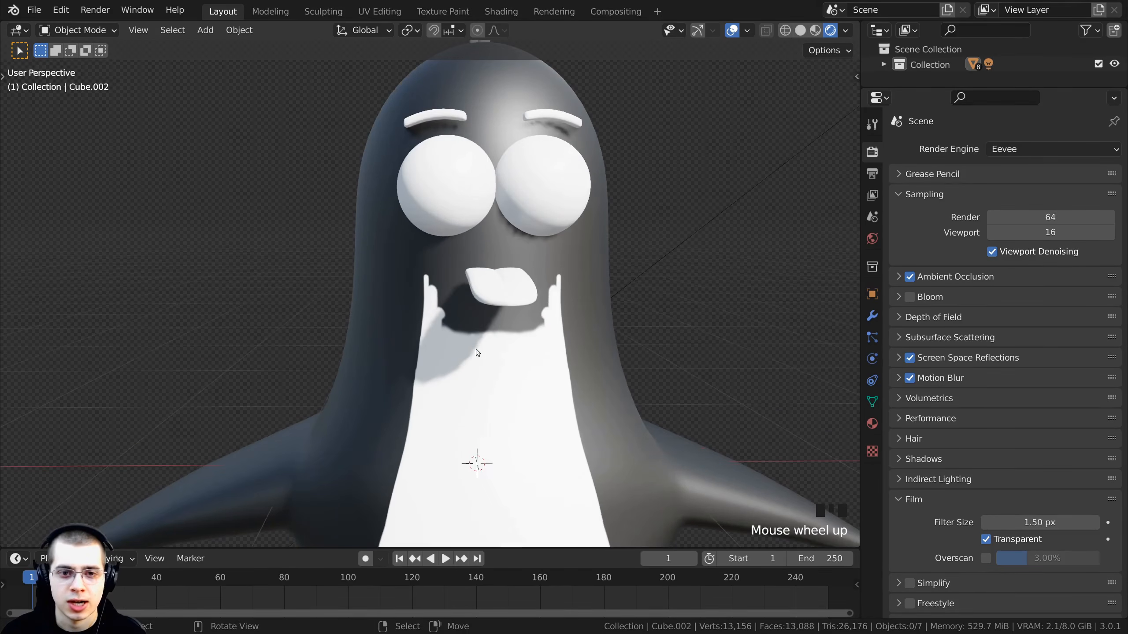
right_click(486, 299)
key(h)
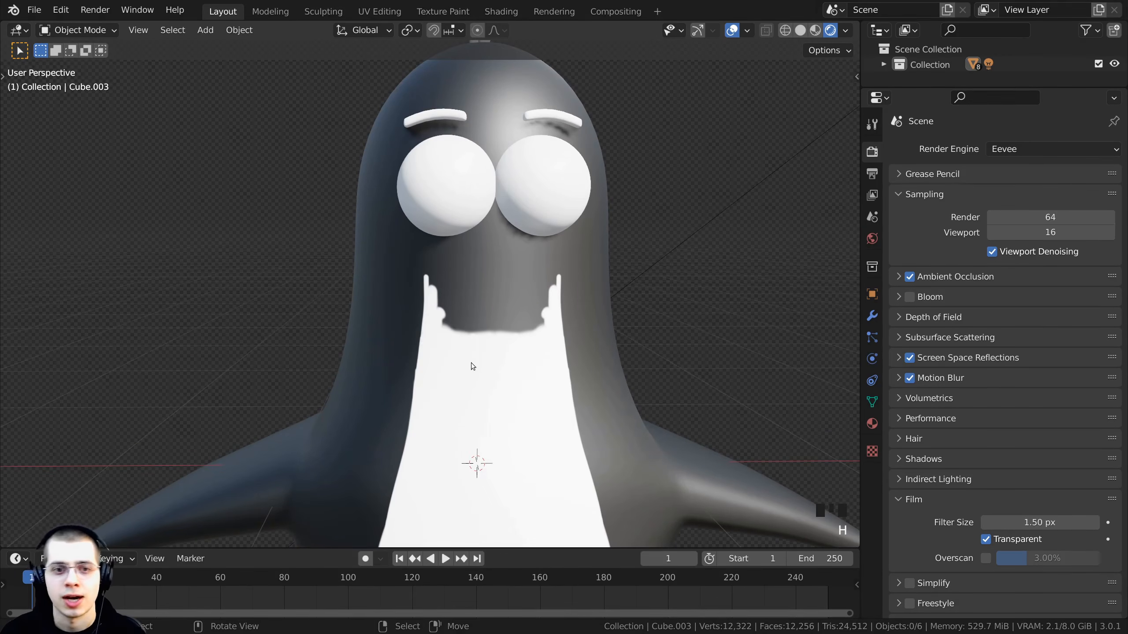
right_click(458, 287)
scroll(541, 255, down, 4)
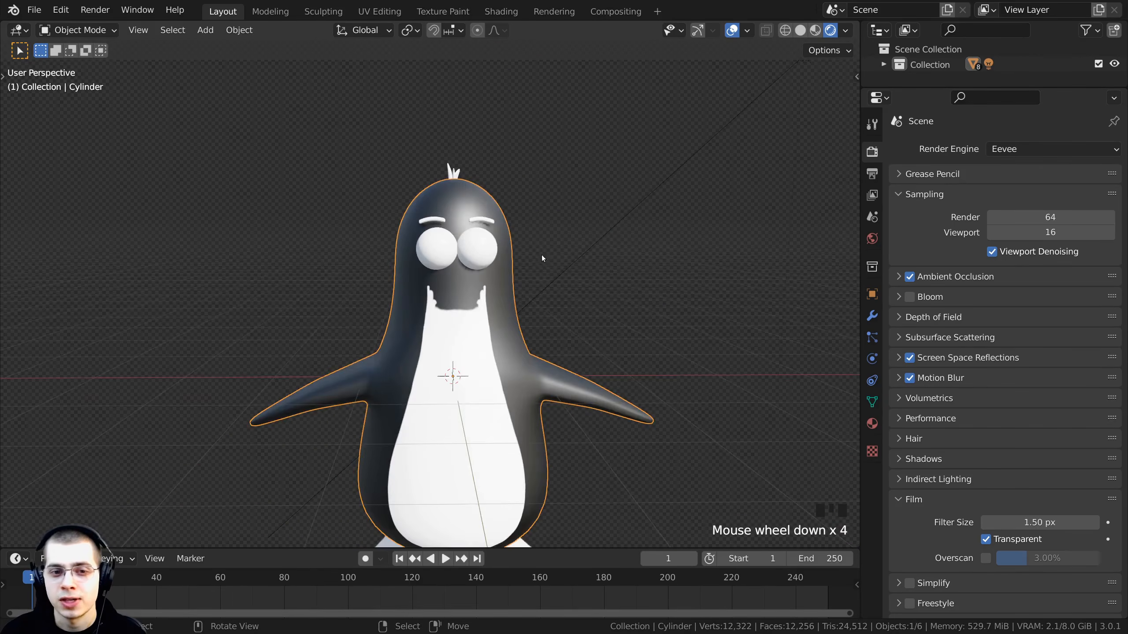
- Return to Texture Paint, shrink the brush to 49 px, and paint down through the dark neck patch below the beak
key(g)
right_click(602, 181)
scroll(461, 266, up, 4)
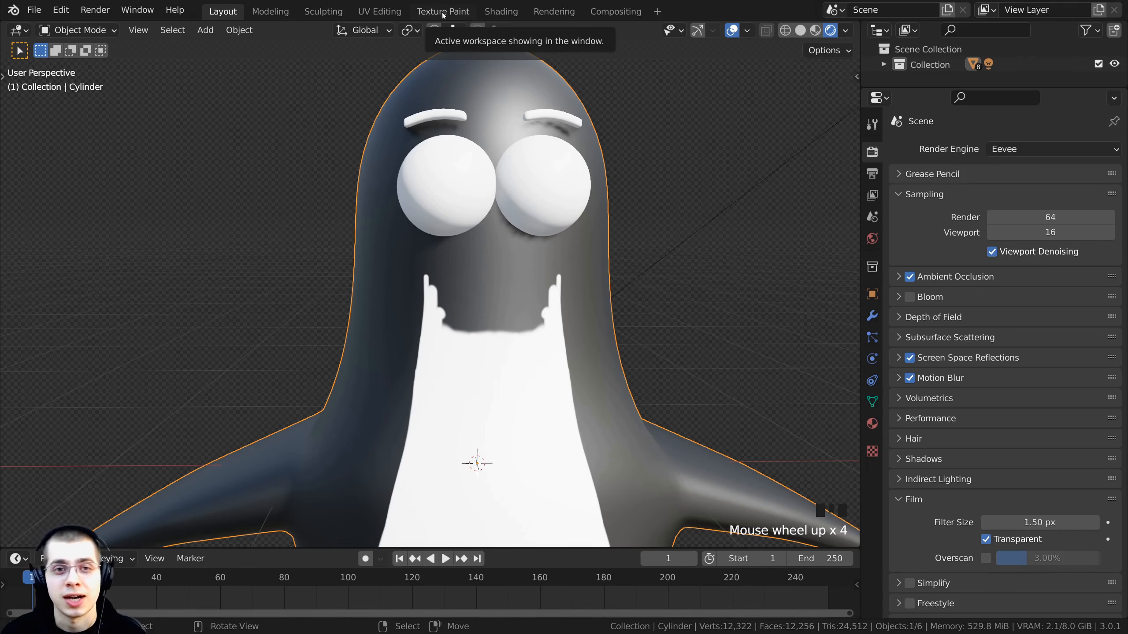
click(443, 12)
scroll(486, 189, up, 3)
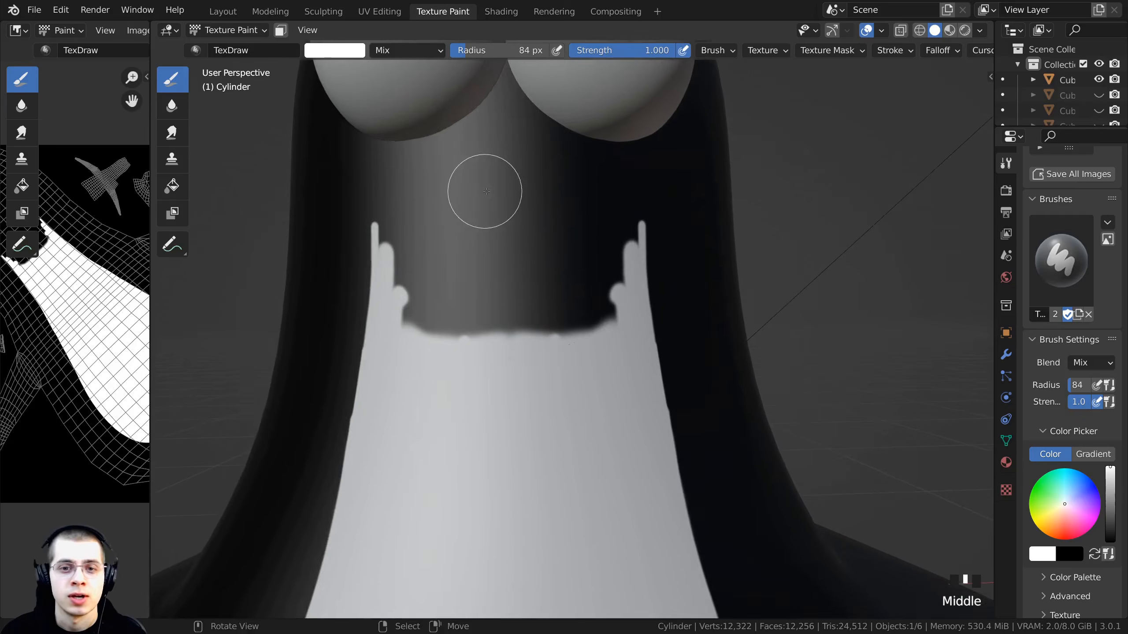
mouse_move(497, 336)
mouse_down()
mouse_move(488, 266)
mouse_move(370, 253)
mouse_up()
scroll(391, 266, up, 1)
mouse_move(395, 266)
middle_down()
mouse_move(416, 301)
mouse_move(438, 282)
mouse_move(390, 262)
middle_up()
scroll(399, 262, up, 1)
key(bracketleft)
key(bracketleft)
key(bracketleft)
key(bracketleft)
key(bracketleft)
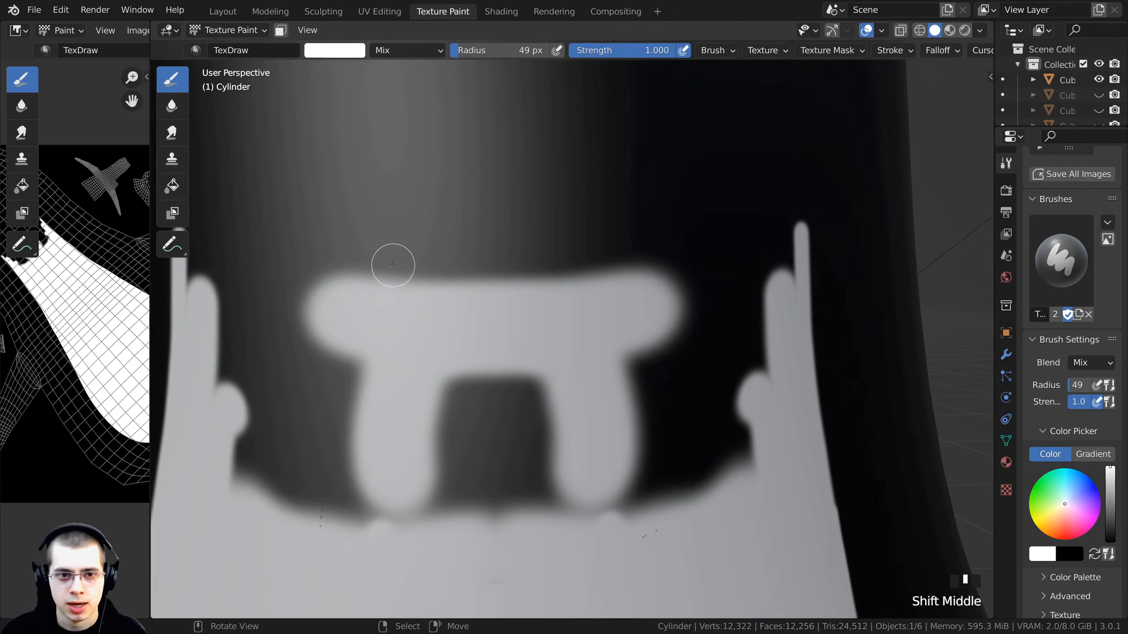
mouse_move(392, 262)
mouse_down()
mouse_move(567, 260)
mouse_move(787, 235)
mouse_move(443, 254)
mouse_move(743, 252)
mouse_move(793, 232)
mouse_move(773, 327)
mouse_move(778, 270)
mouse_move(762, 253)
mouse_move(561, 315)
mouse_move(660, 317)
mouse_move(722, 269)
mouse_move(765, 394)
mouse_move(705, 305)
mouse_move(654, 473)
mouse_move(508, 531)
mouse_move(495, 434)
mouse_move(632, 501)
mouse_move(509, 577)
mouse_up()
- Set the brush radius to 24 px and paint along the upper edge of the neck marking
key(bracketright)
key(bracketright)
key(bracketright)
key(bracketright)
key(bracketright)
key(bracketright)
key(bracketright)
key(bracketright)
key(bracketright)
key(f)
click(515, 353)
middle_drag(711, 284, 601, 249)
scroll(600, 249, up, 2)
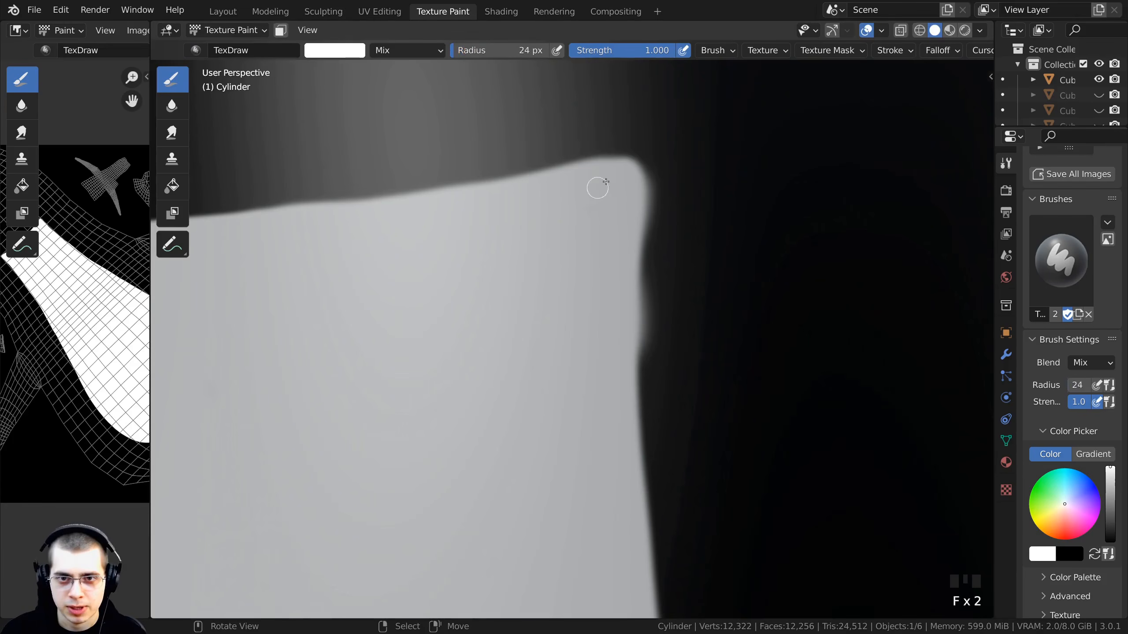
- Paint the corner of the neck marking, enlarge the brush to 42 px, and paint down its side edge
drag(635, 233, 632, 305)
key(f)
click(642, 284)
drag(645, 195, 637, 368)
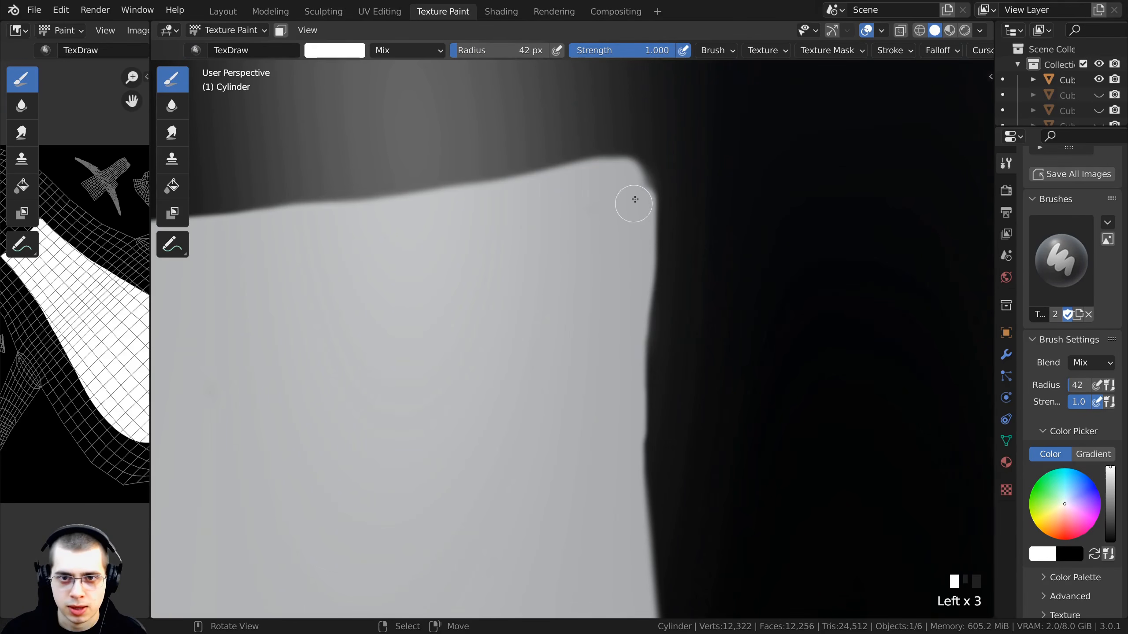
- Widen the image editor so it takes about half the window beside the 3D viewport
scroll(643, 198, down, 6)
middle_drag(396, 542, 364, 205)
scroll(365, 231, up, 4)
scroll(401, 226, down, 2)
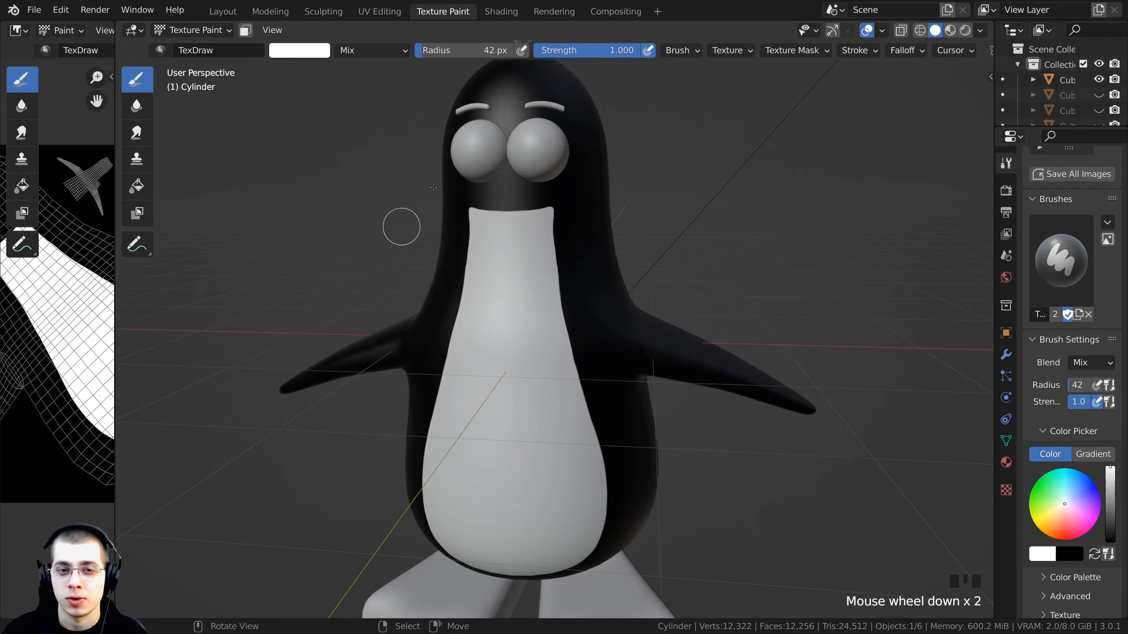
middle_drag(230, 257, 263, 275)
middle_drag(90, 415, 90, 348)
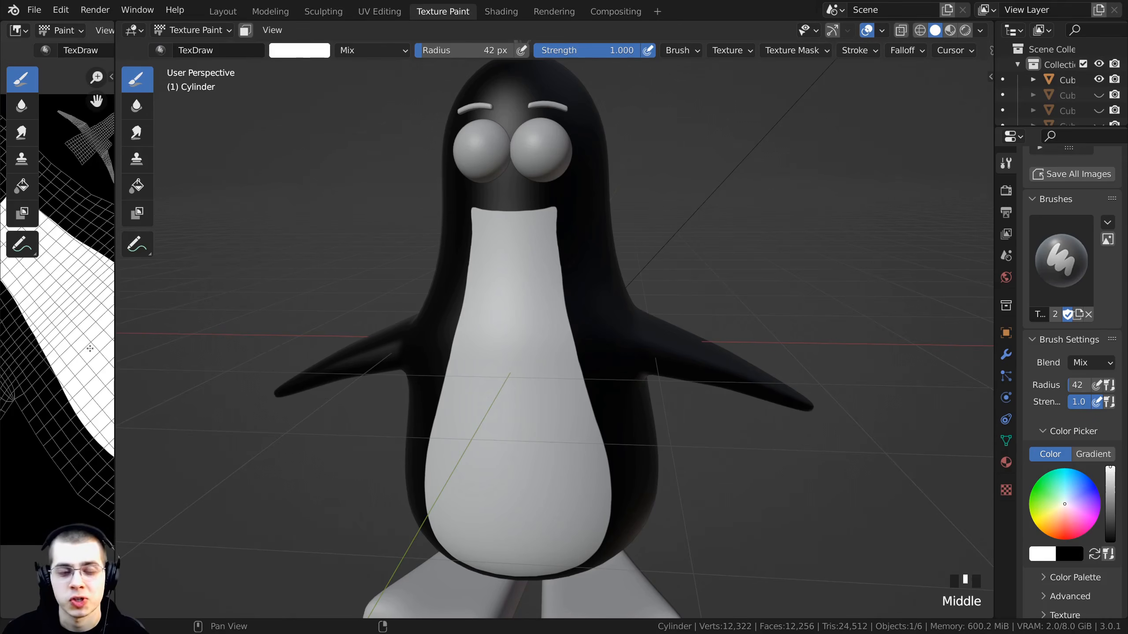
drag(115, 306, 469, 307)
scroll(699, 280, up, 1)
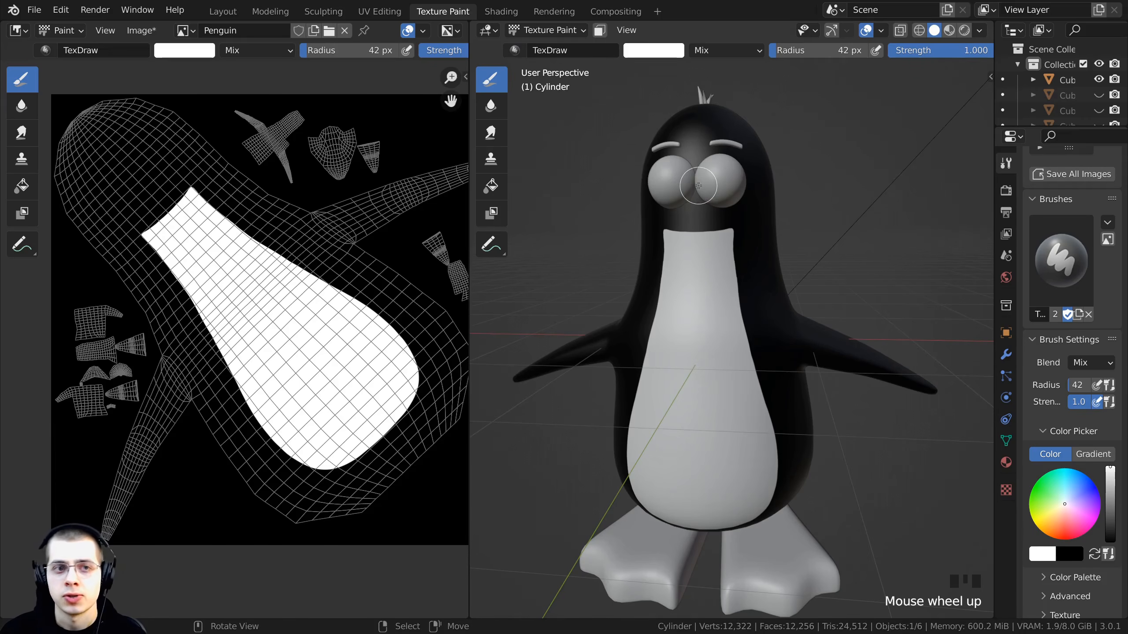
drag(470, 235, 499, 230)
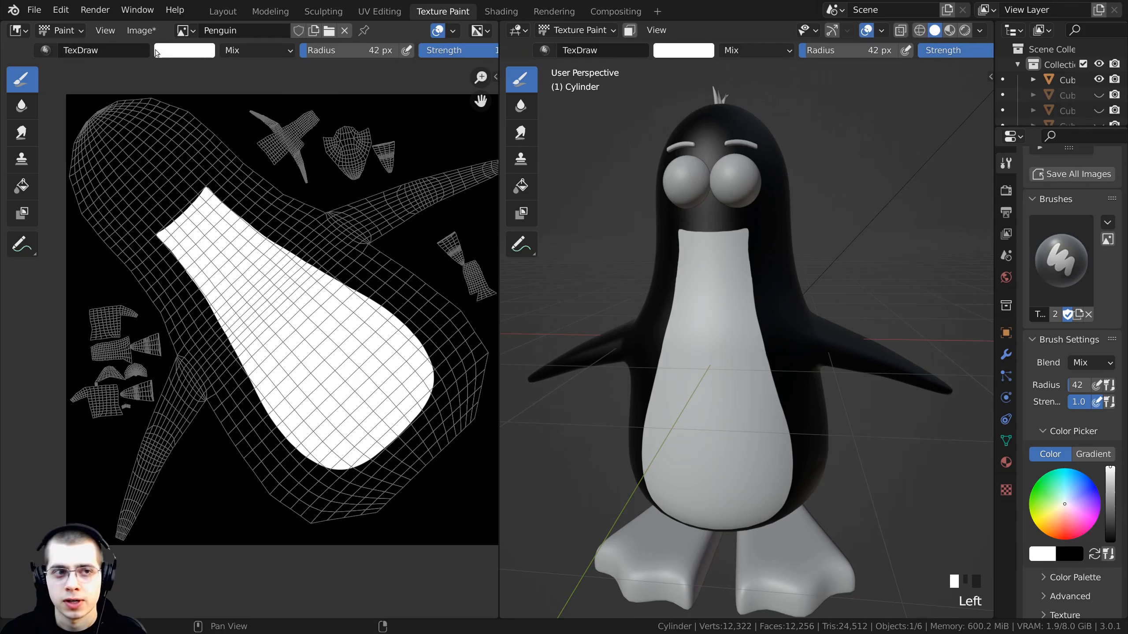
- Save the Penguin texture as a copy named Penguin.jpg in JPEG format
click(144, 36)
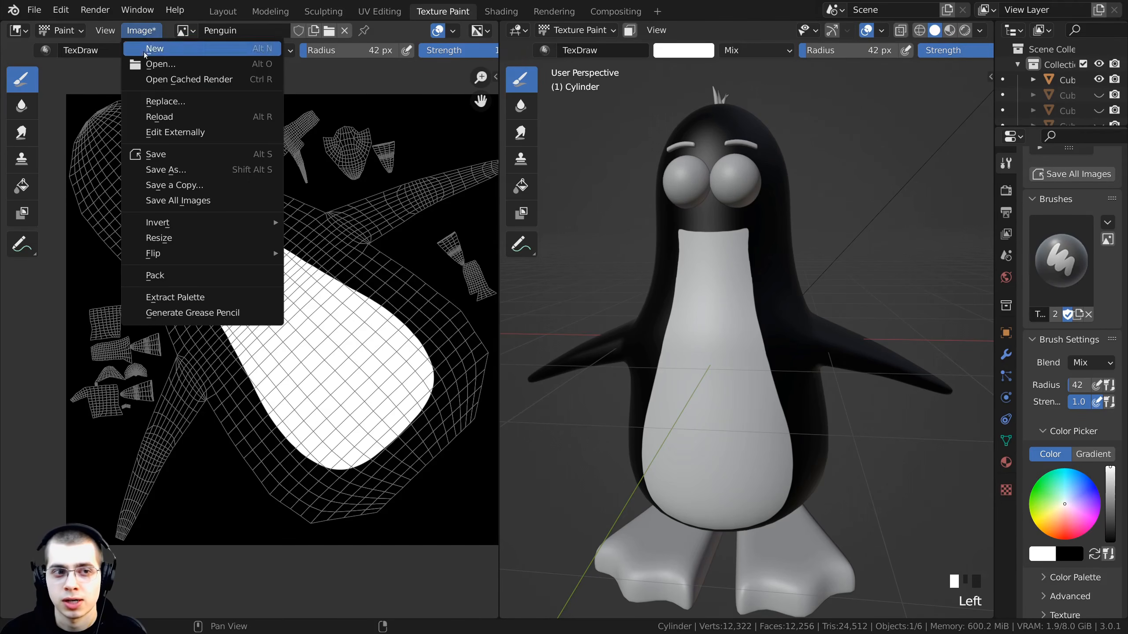
click(176, 170)
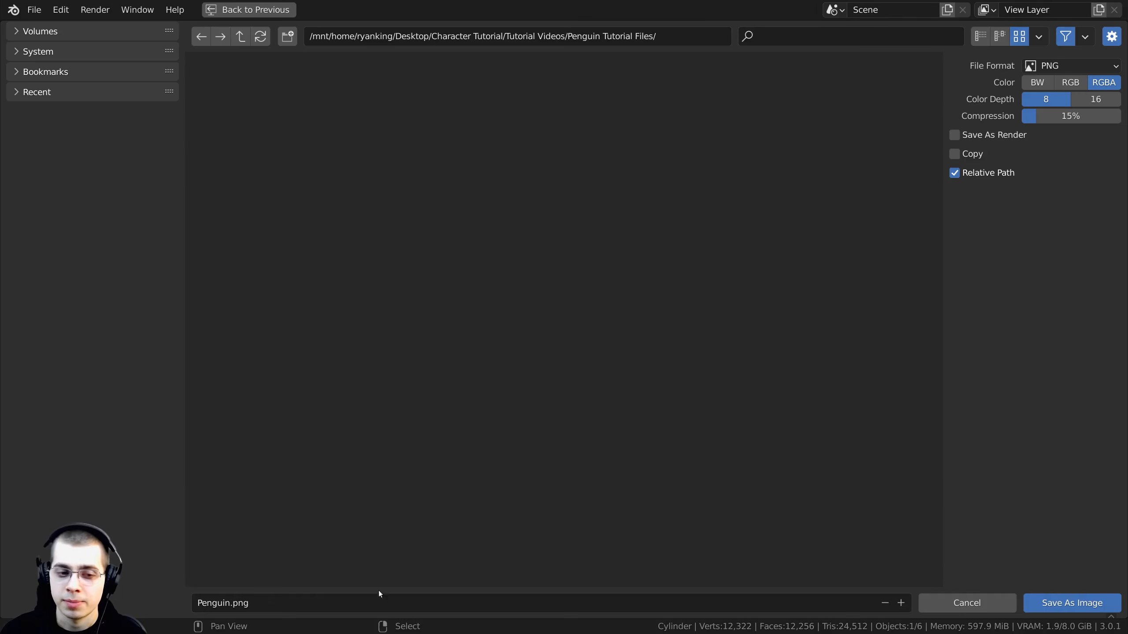
click(1046, 66)
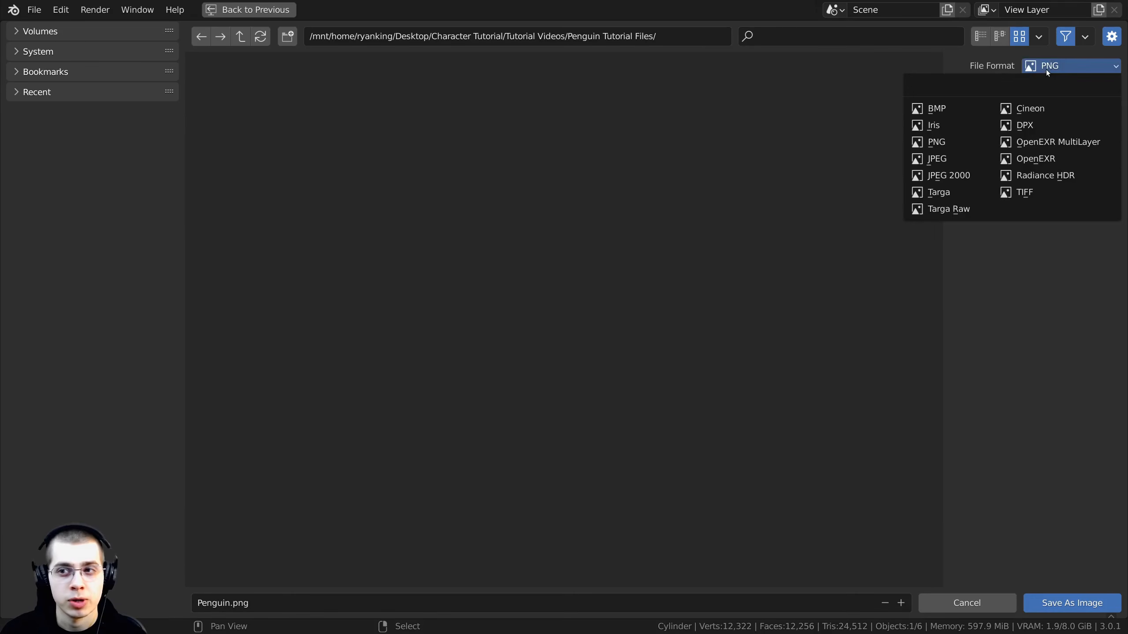
click(1047, 66)
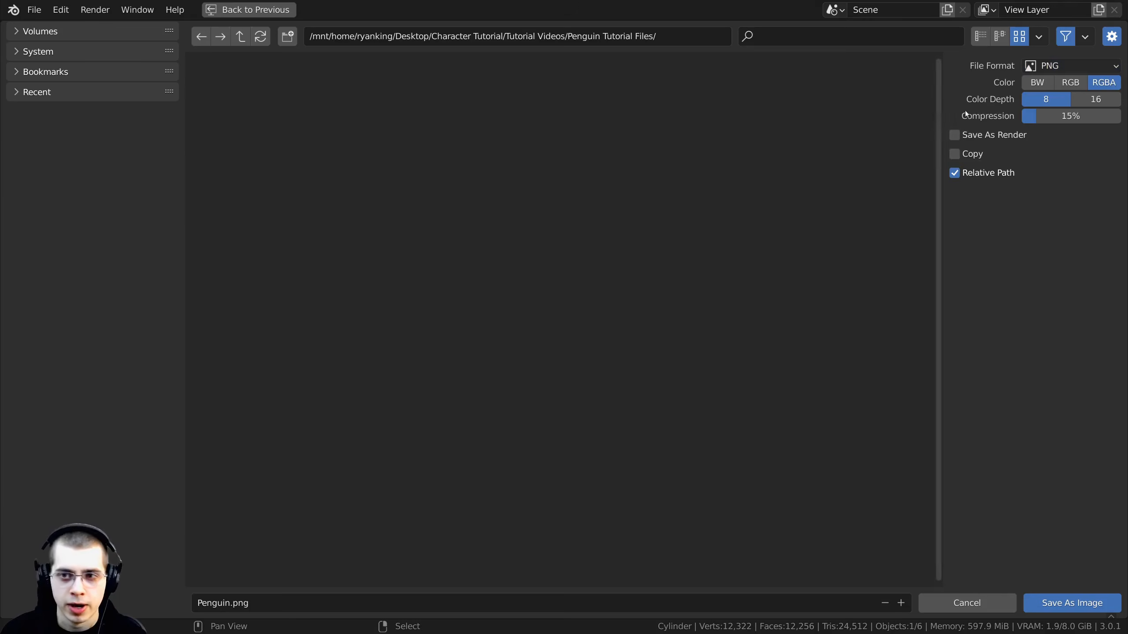
click(1047, 65)
click(930, 159)
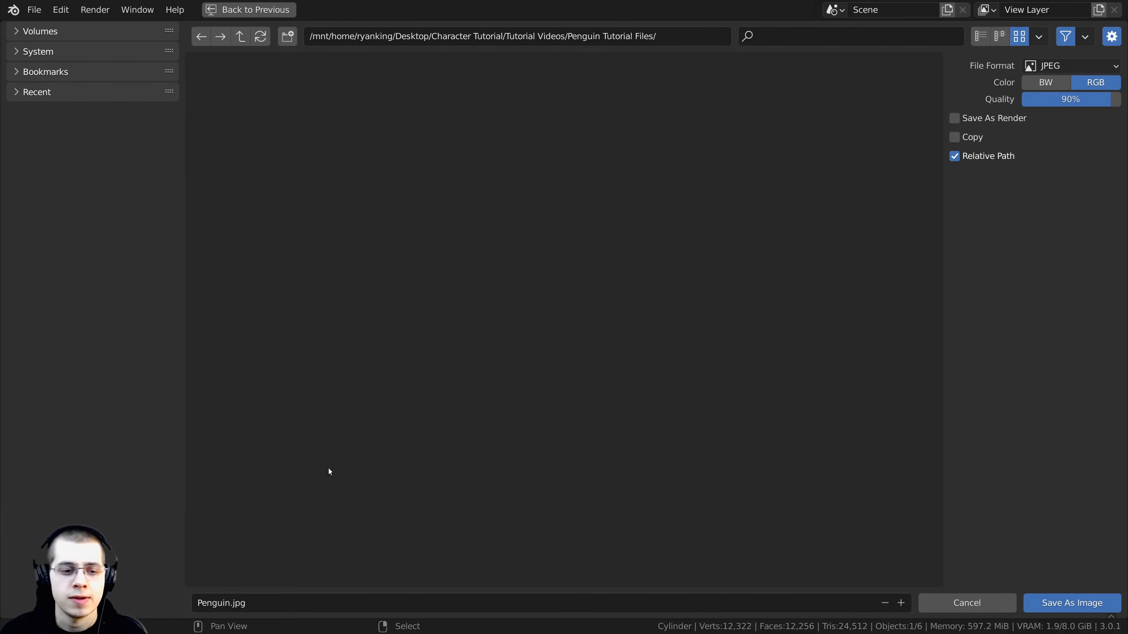
click(1084, 612)
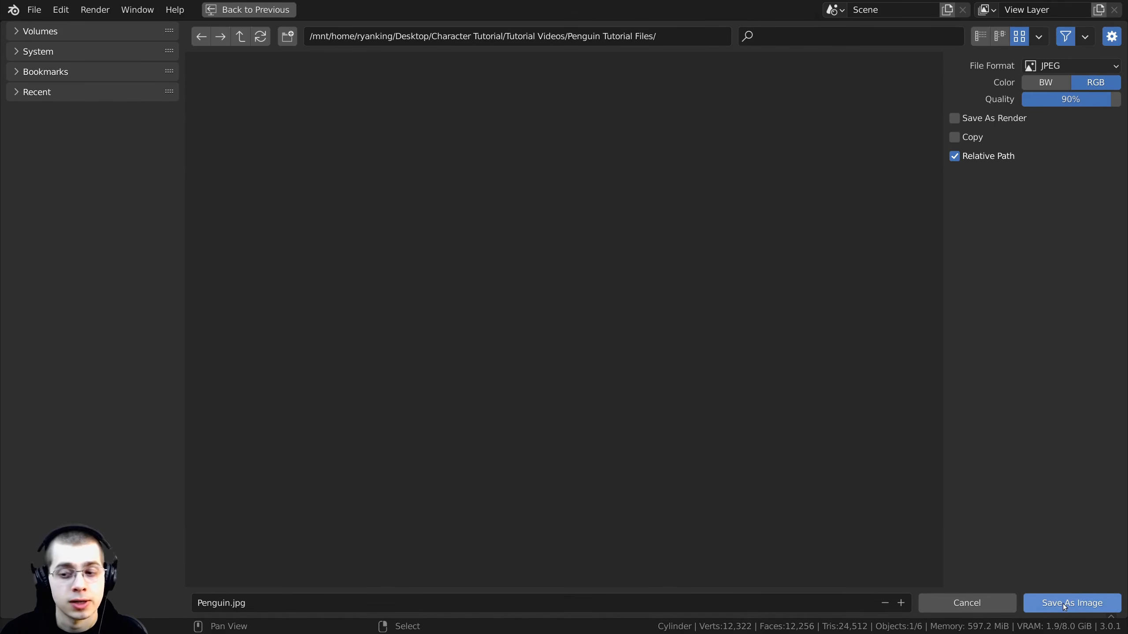
- Save the blend file
middle_drag(676, 348, 694, 328)
scroll(735, 366, up, 2)
scroll(708, 285, up, 2)
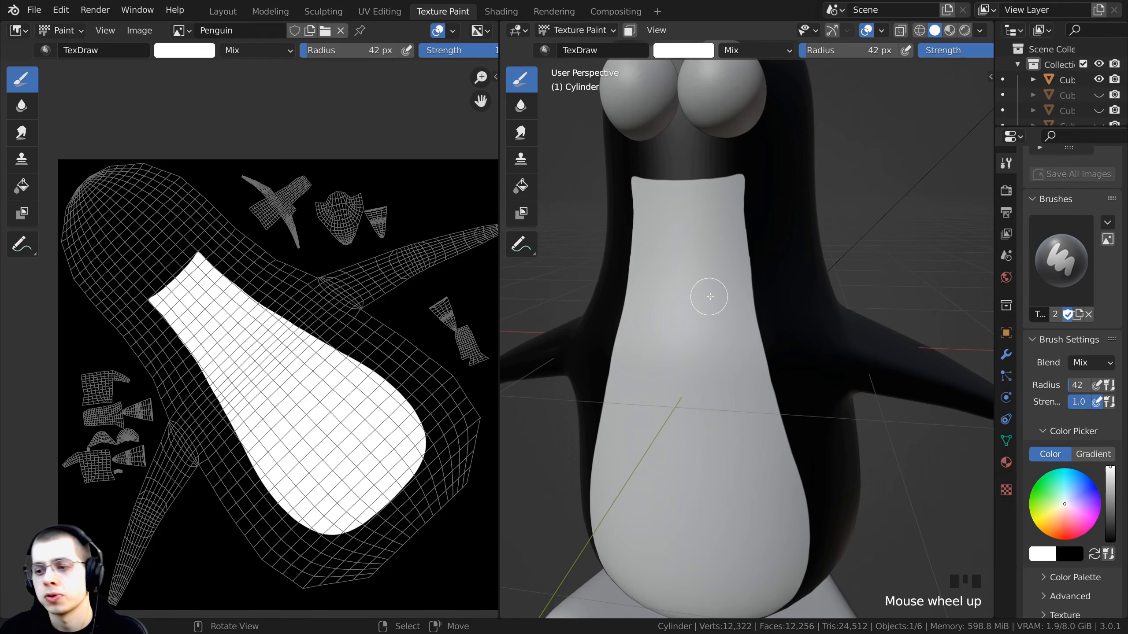
middle_drag(708, 294, 723, 307)
key(ctrl+s)
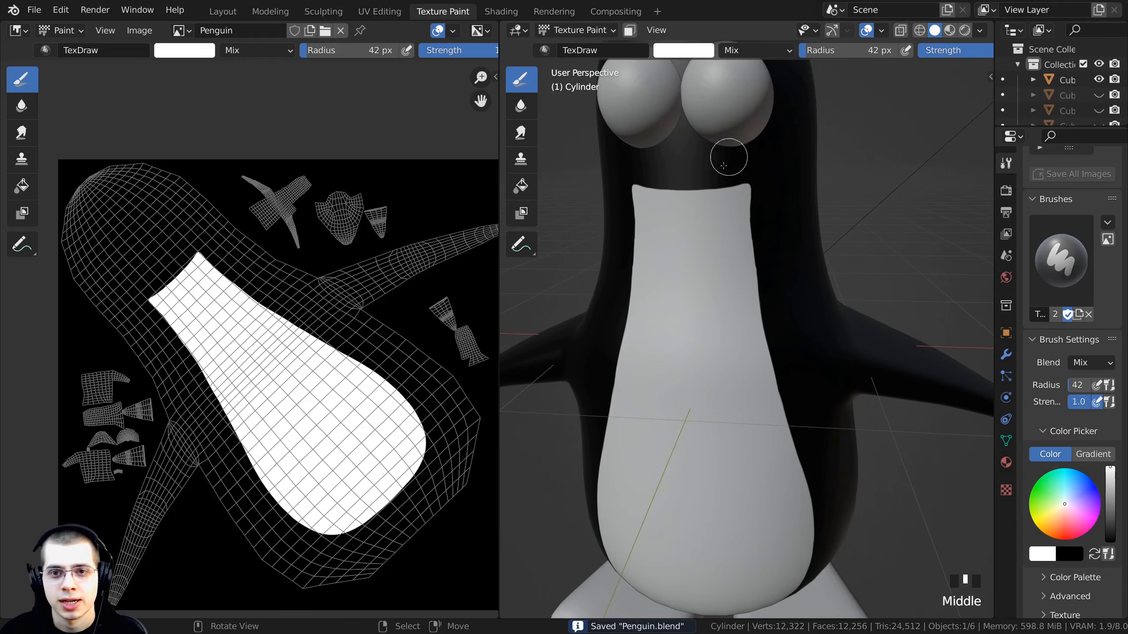
- Switch to the Shading workspace and unhide all hidden objects
ctrl+middle_drag(730, 156, 744, 224)
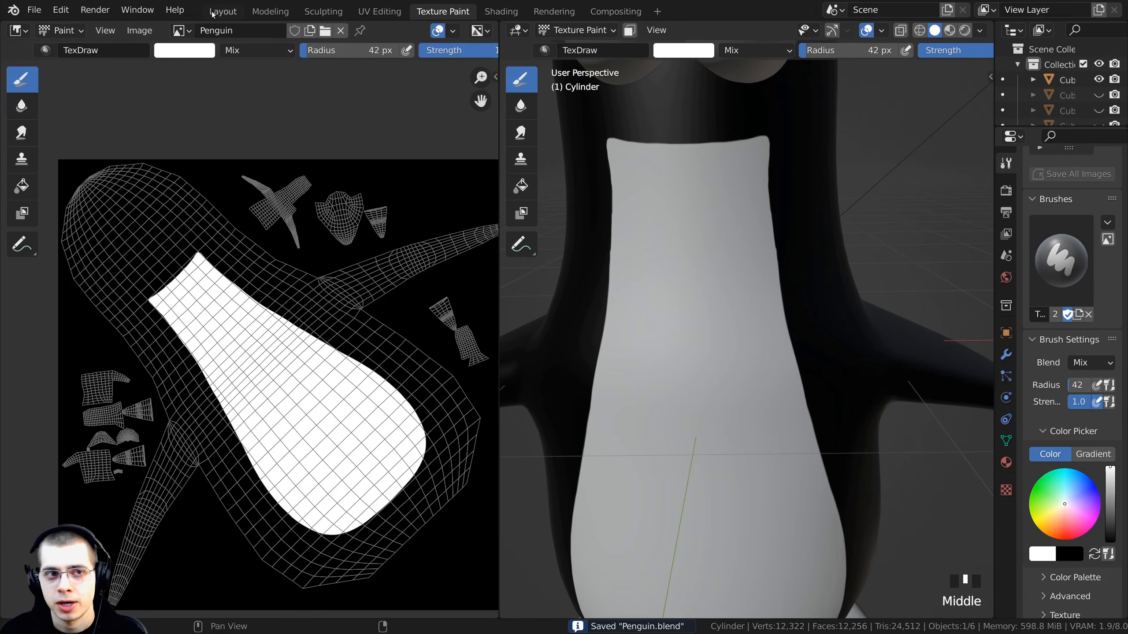
click(497, 13)
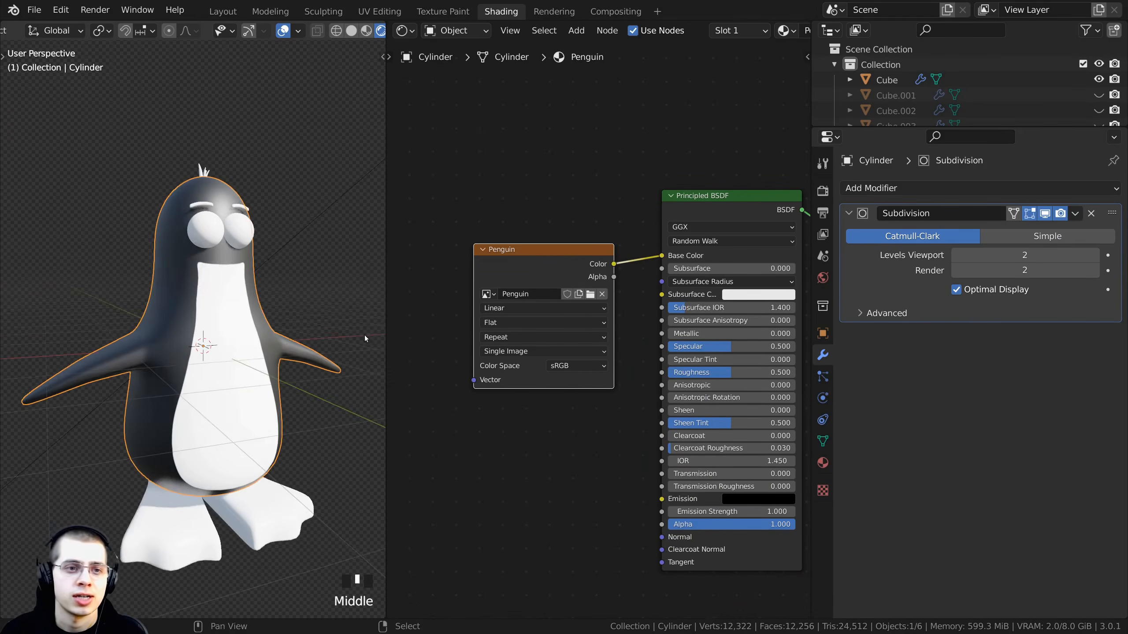
middle_drag(24, 272, 253, 327)
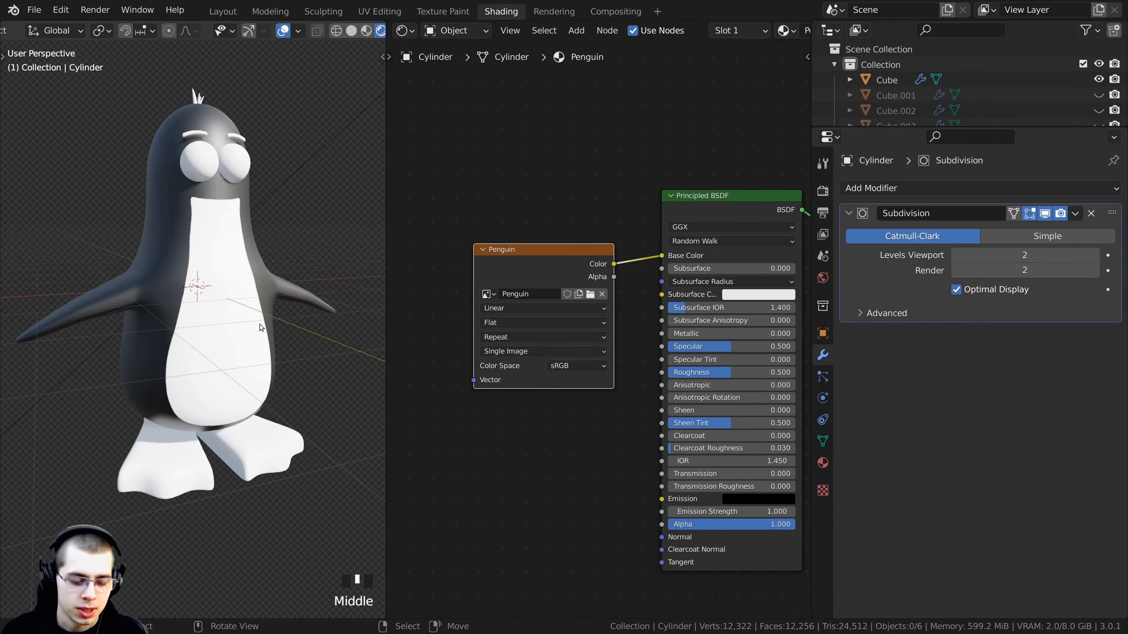
key(alt+h)
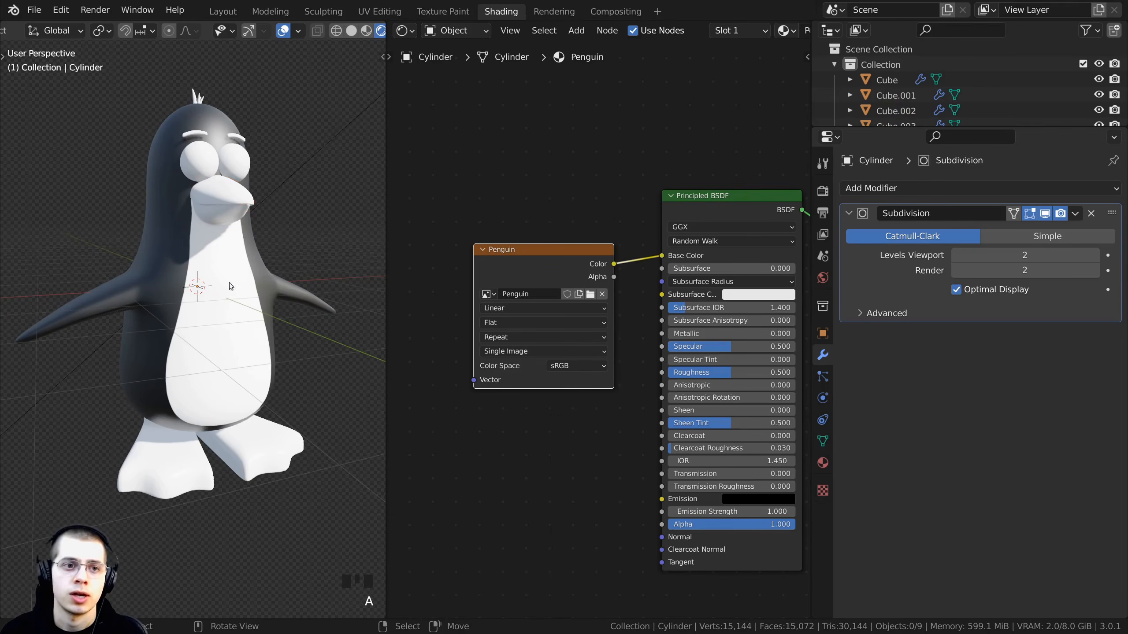
- Select the penguin body and set the Principled BSDF Subsurface value to 0.1
shift+middle_drag(271, 305, 224, 310)
shift+middle_drag(225, 311, 188, 317)
click(225, 348)
middle_drag(626, 277, 565, 301)
scroll(565, 301, up, 1)
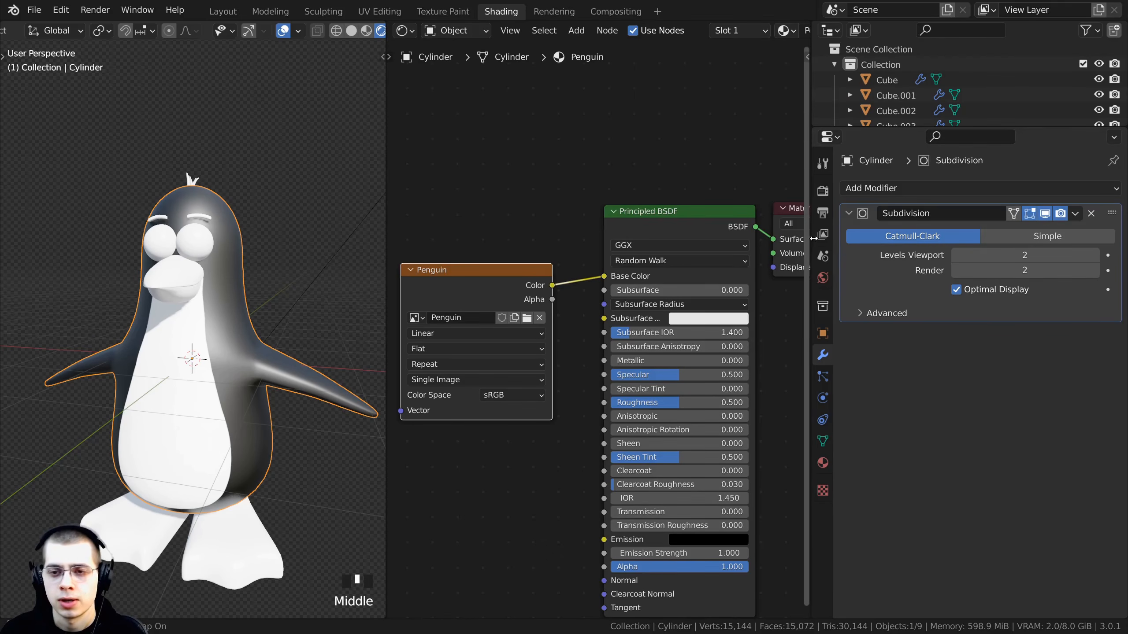
drag(813, 240, 1002, 240)
drag(592, 272, 603, 256)
middle_drag(313, 283, 224, 308)
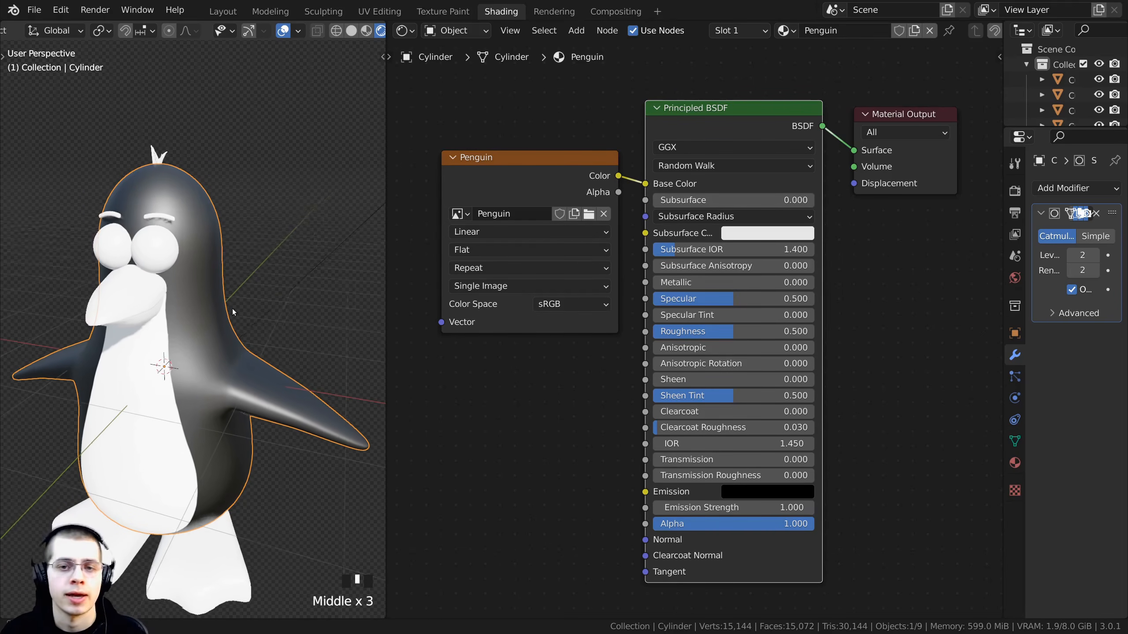
click(711, 201)
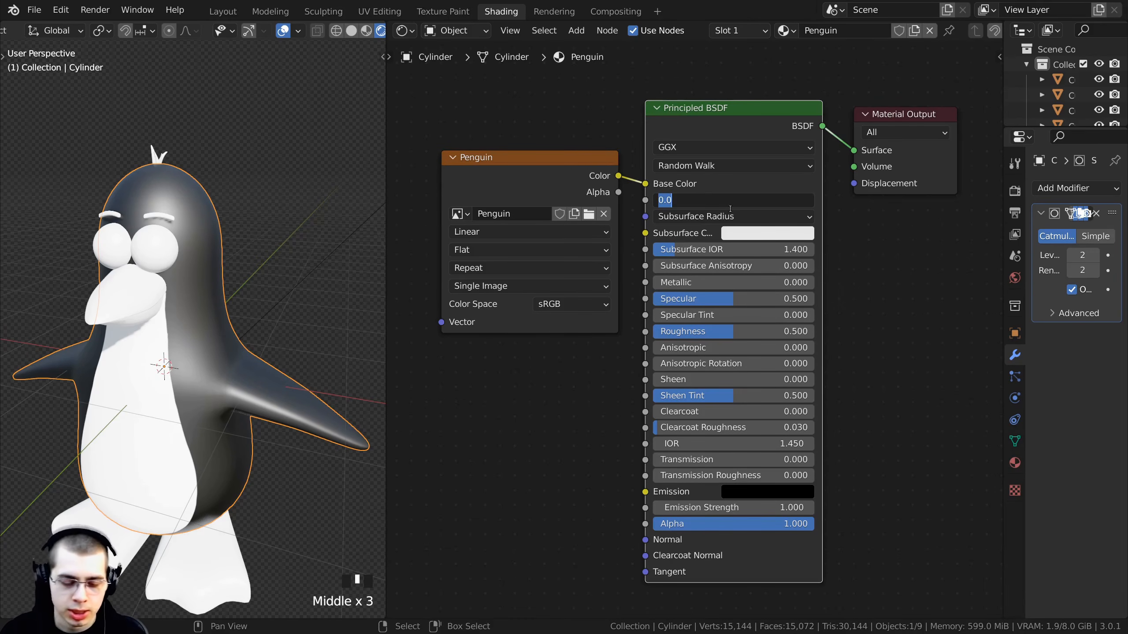
text(0.1)
key(Return)
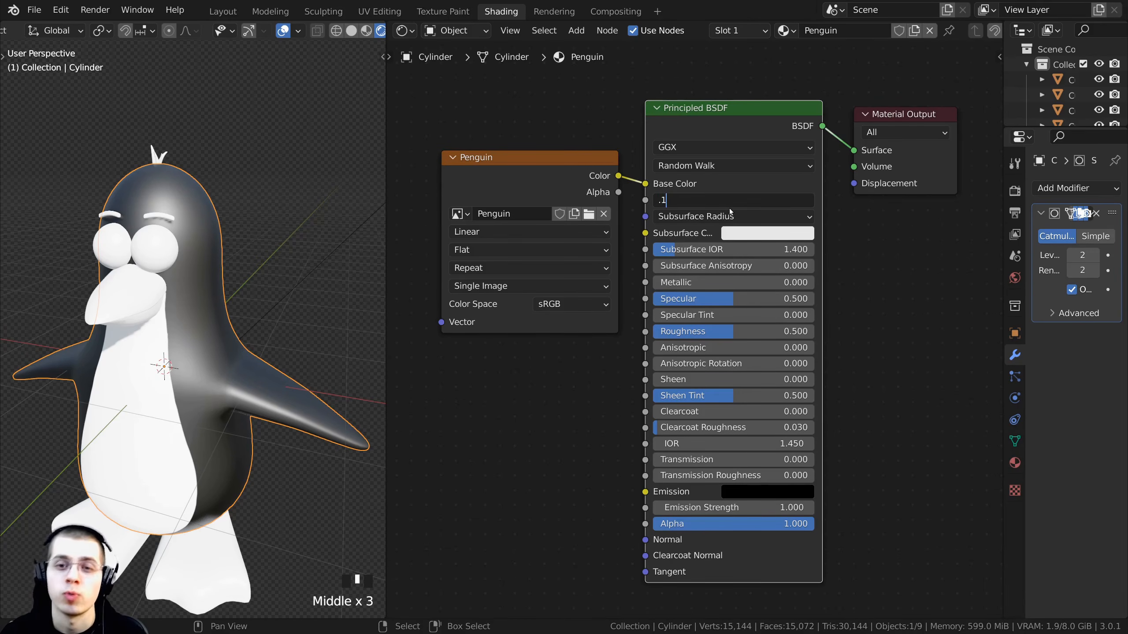
- Set the Subsurface Color to black by lowering its value to zero
scroll(355, 130, up, 2)
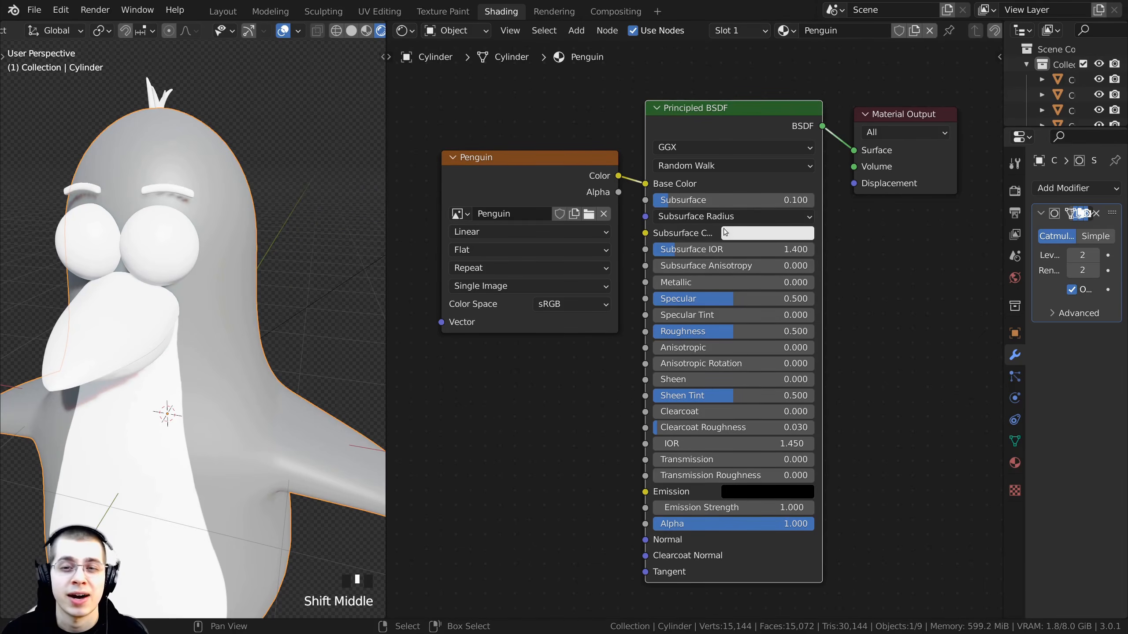
middle_drag(191, 298, 234, 302)
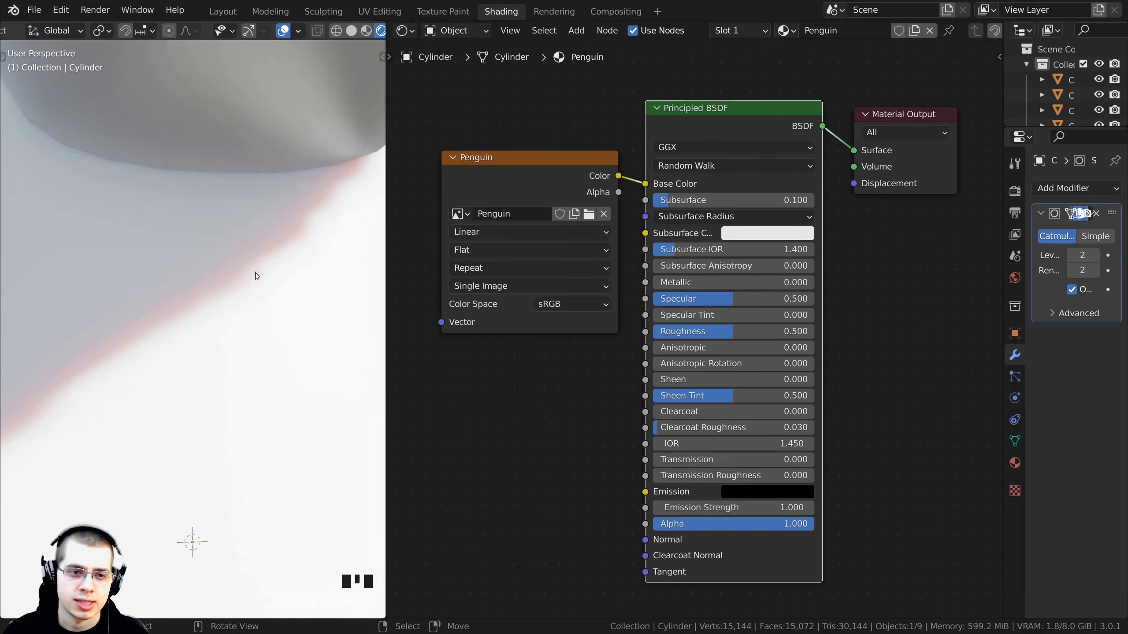
scroll(200, 320, down, 3)
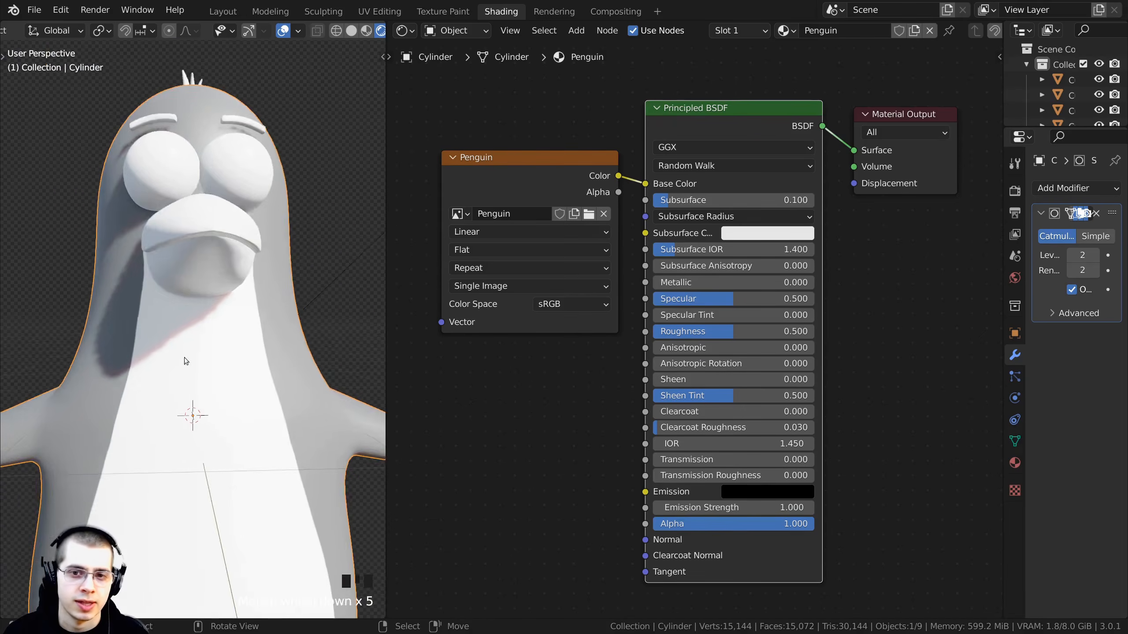
middle_drag(185, 358, 215, 292)
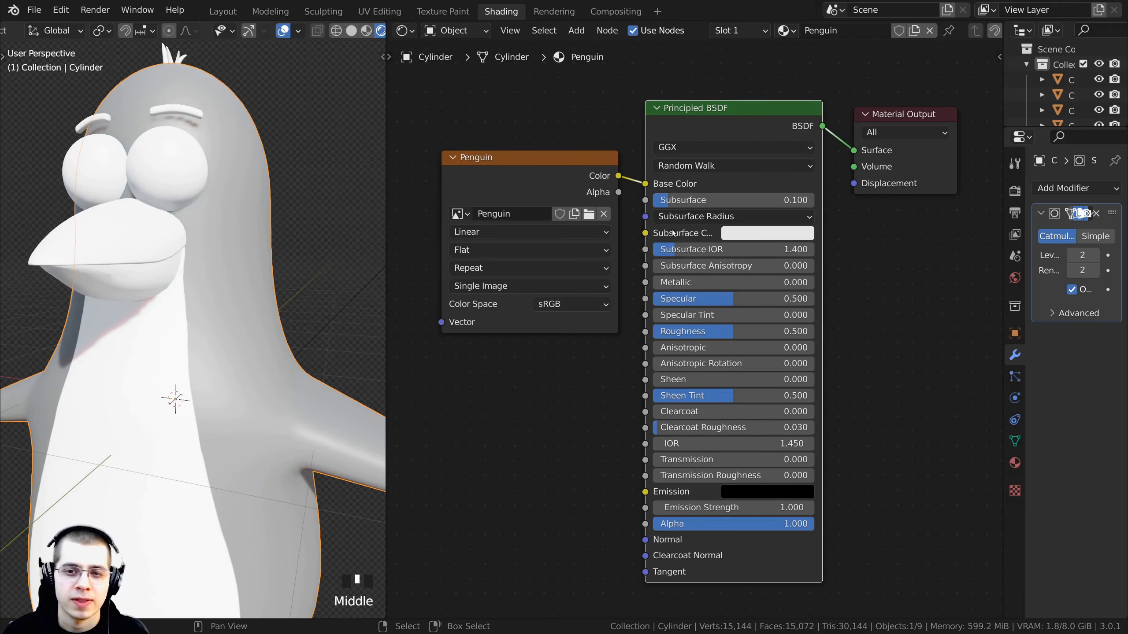
drag(640, 222, 573, 222)
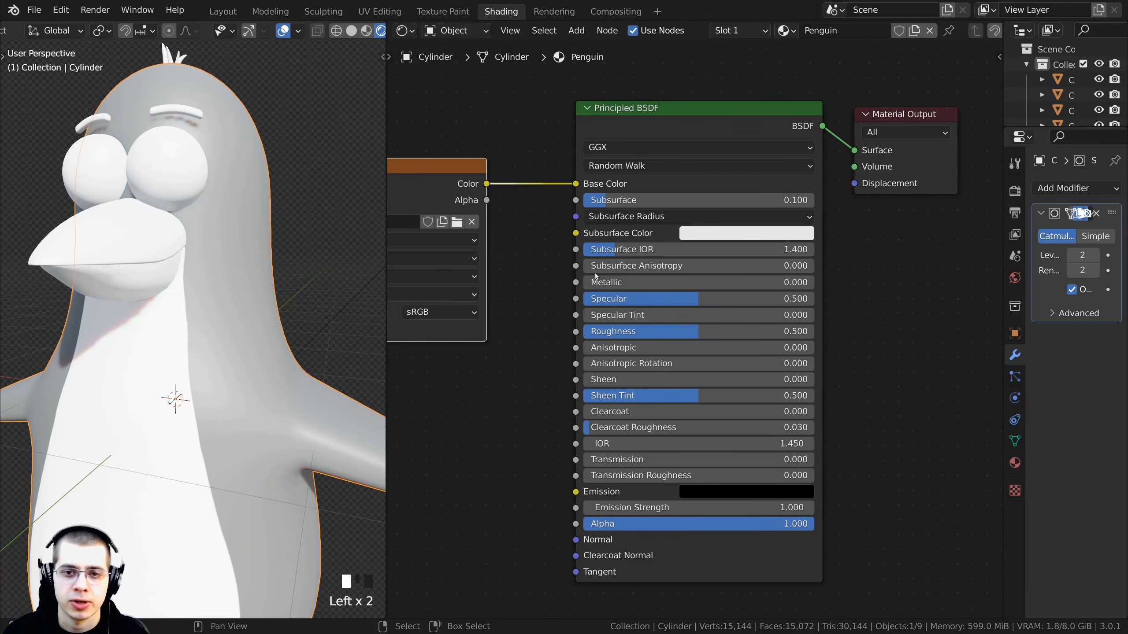
click(696, 239)
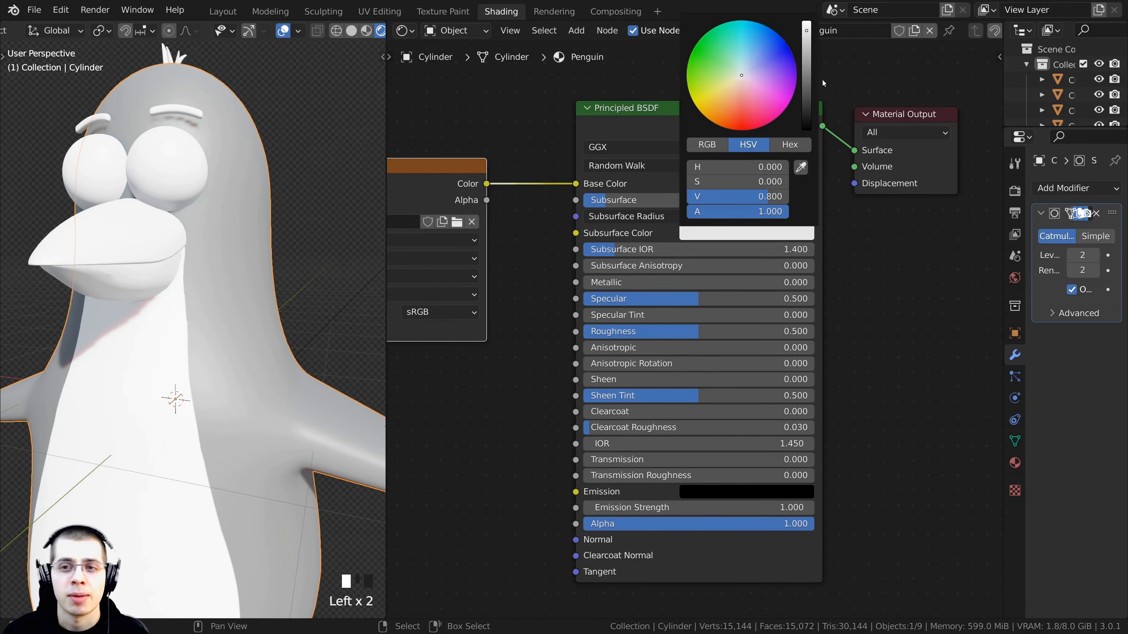
drag(812, 66, 811, 128)
- Try adjusting the Subsurface value, then undo the change
middle_drag(255, 217, 316, 274)
scroll(280, 269, up, 2)
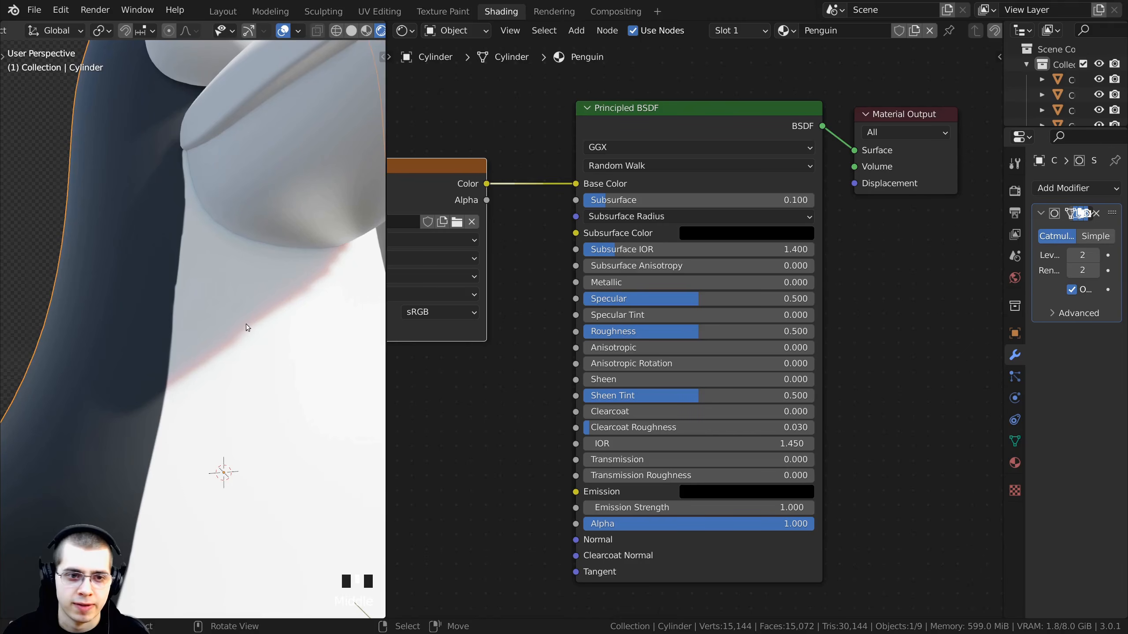
middle_drag(247, 328, 213, 183)
scroll(230, 240, down, 5)
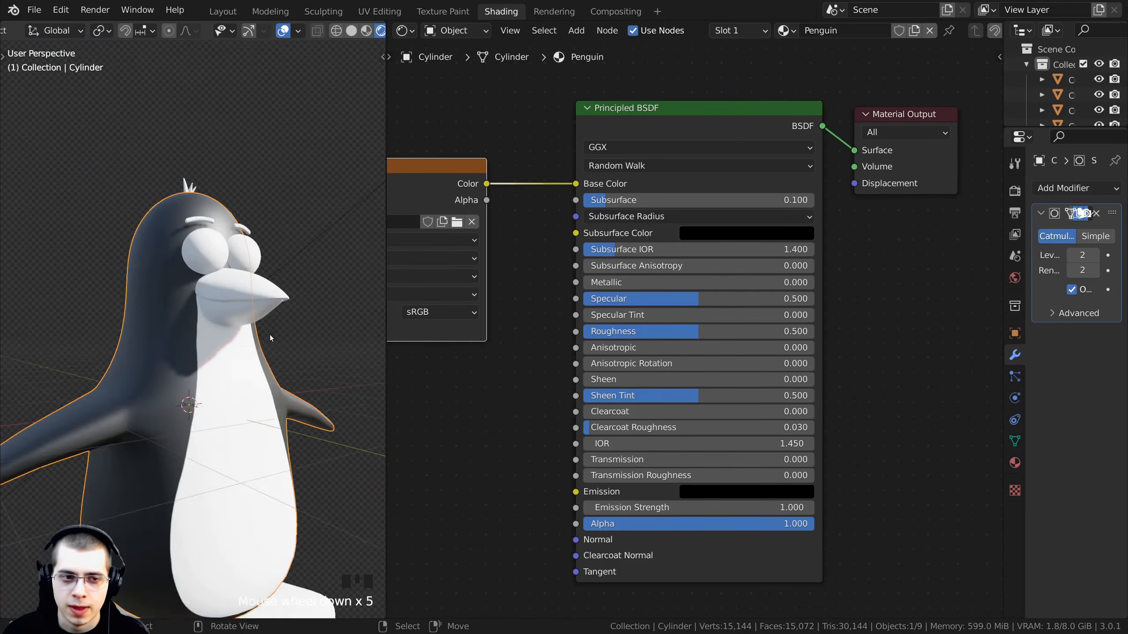
middle_drag(270, 335, 231, 331)
mouse_move(619, 200)
mouse_down()
mouse_move(591, 200)
mouse_move(635, 200)
mouse_up()
key(ctrl+z)
- Set the material's Roughness to 0.4
middle_drag(266, 335, 234, 313)
shift+middle_drag(235, 313, 238, 246)
scroll(240, 267, down, 3)
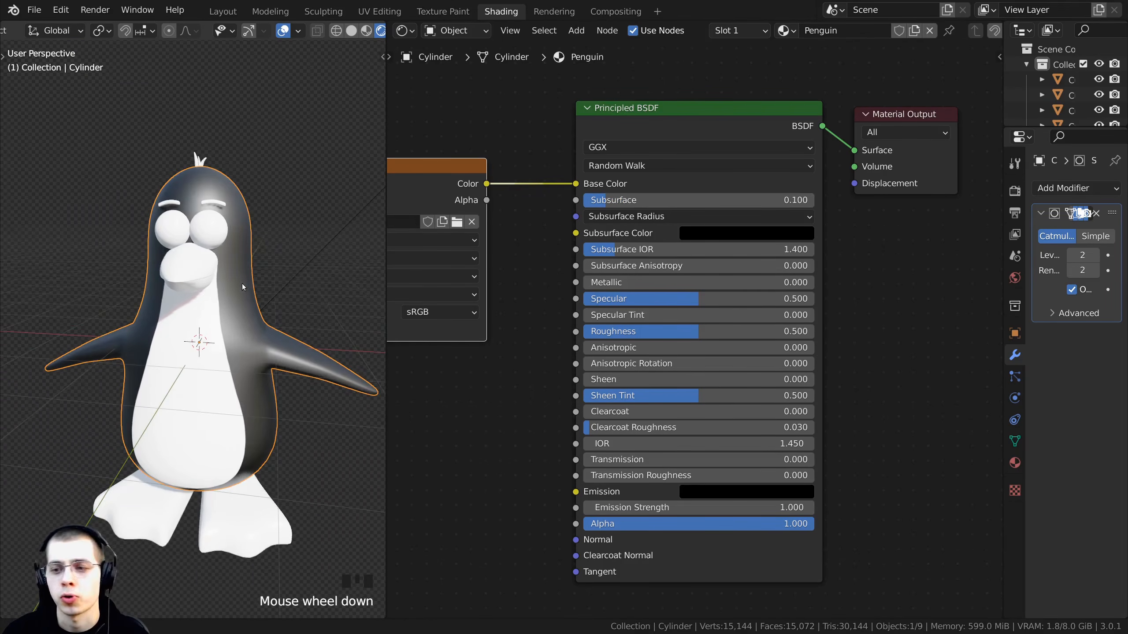
middle_drag(241, 284, 242, 255)
click(661, 332)
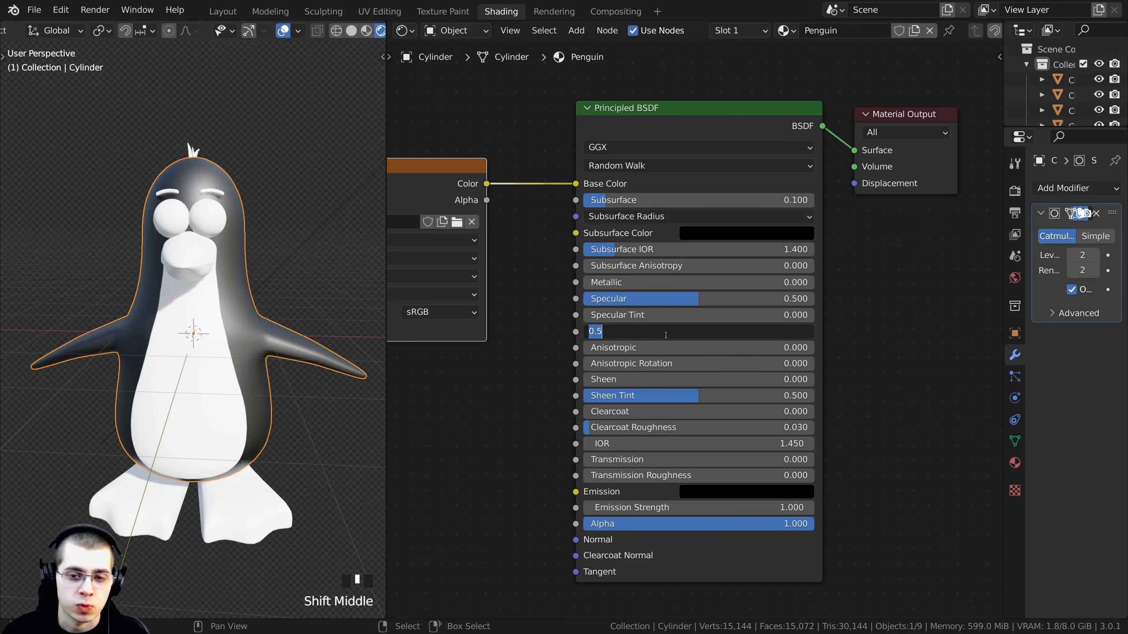
text(.4)
key(Return)
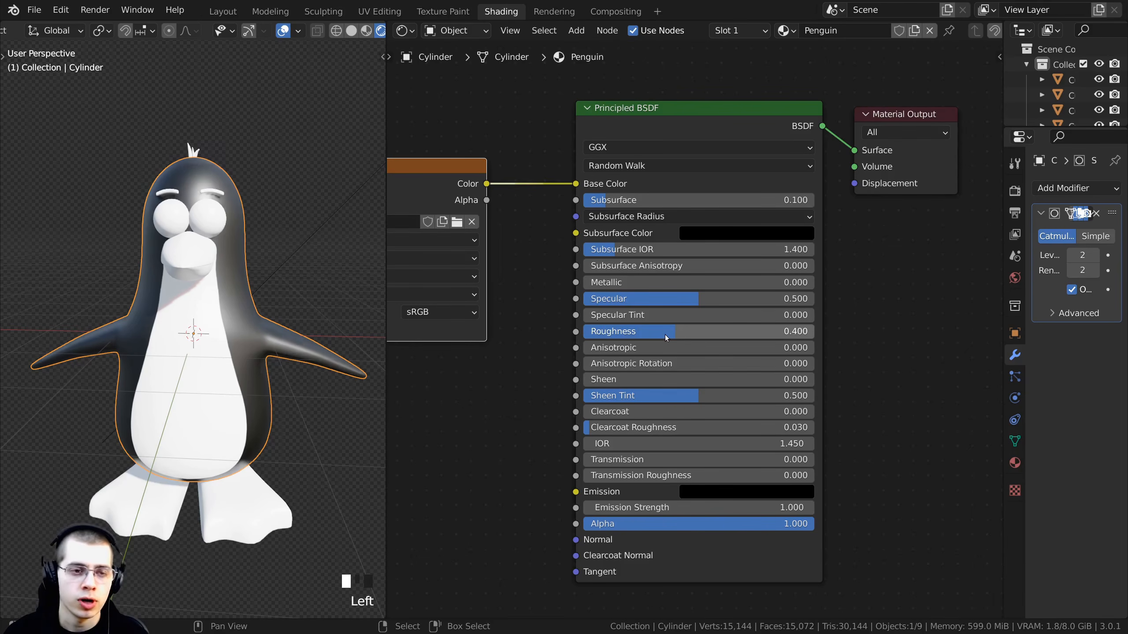
- Orbit and zoom around the penguin's head and body to inspect the new shading
middle_drag(273, 335, 238, 300)
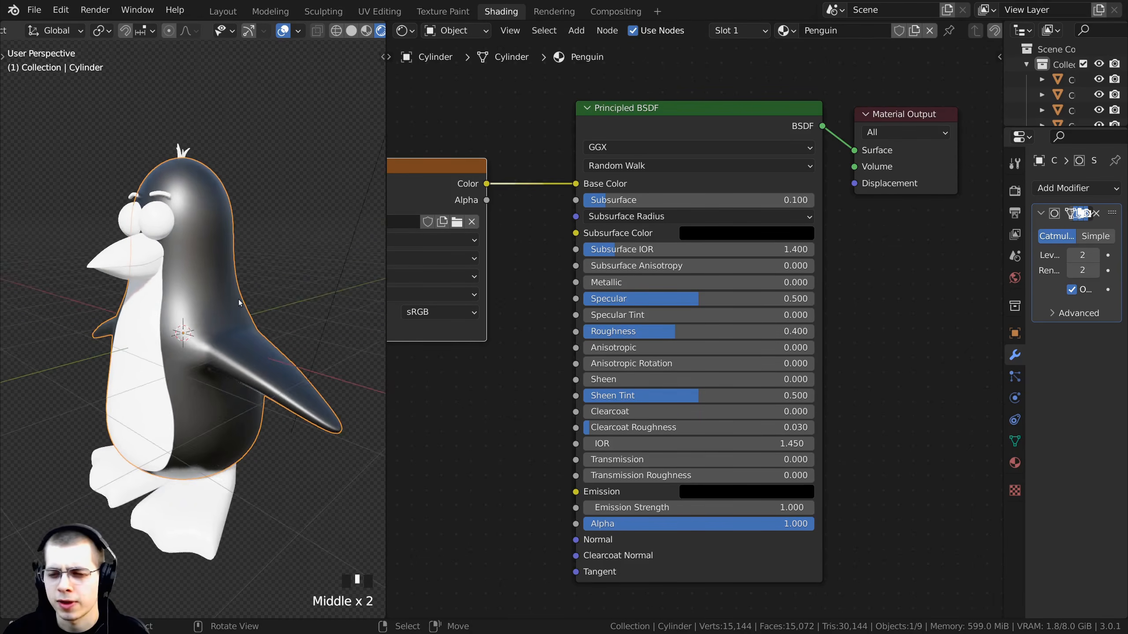
scroll(205, 242, down, 3)
middle_drag(204, 242, 210, 267)
scroll(210, 268, down, 2)
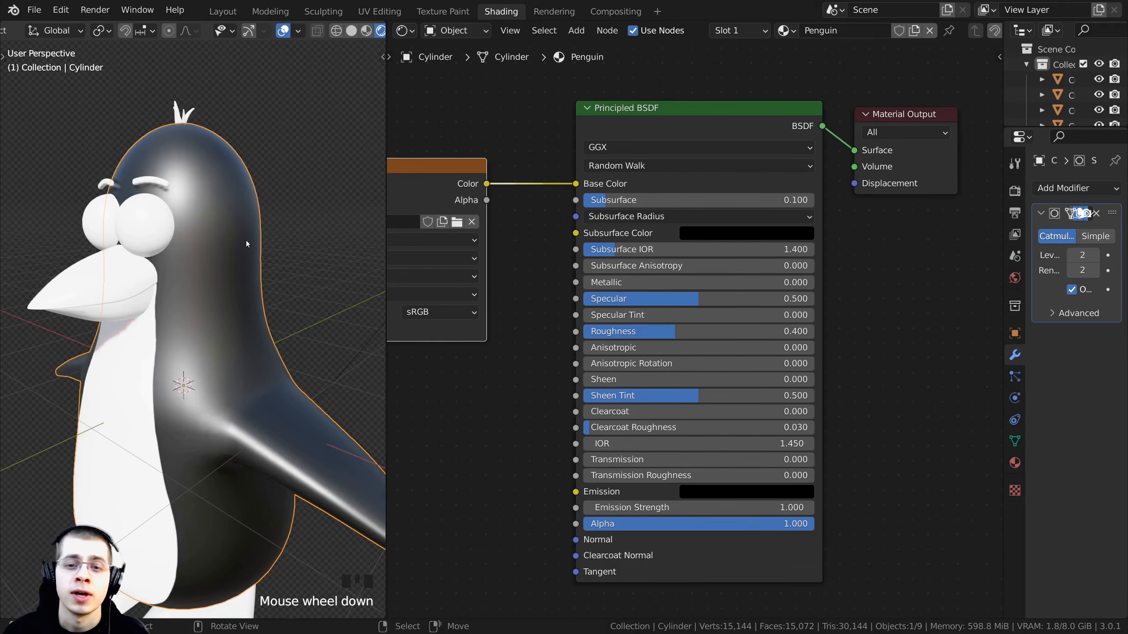
mouse_move(688, 298)
mouse_down()
mouse_move(613, 298)
mouse_move(746, 299)
mouse_move(657, 299)
mouse_move(698, 299)
mouse_up()
middle_drag(207, 210, 263, 219)
scroll(218, 248, up, 2)
scroll(192, 296, down, 2)
scroll(204, 293, up, 2)
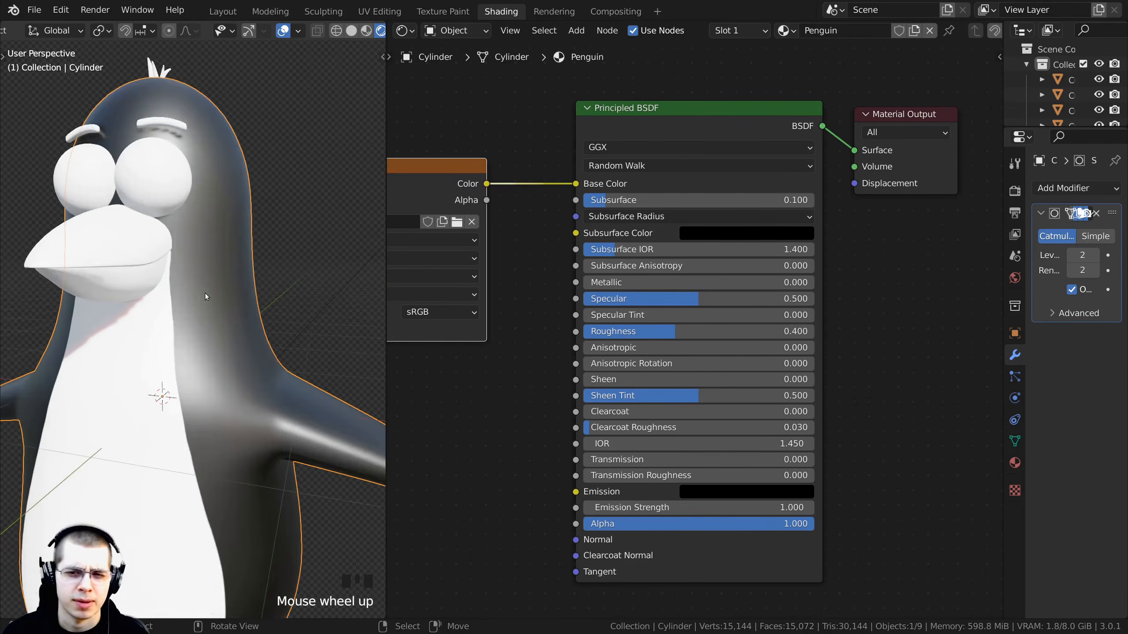
middle_drag(204, 293, 157, 181)
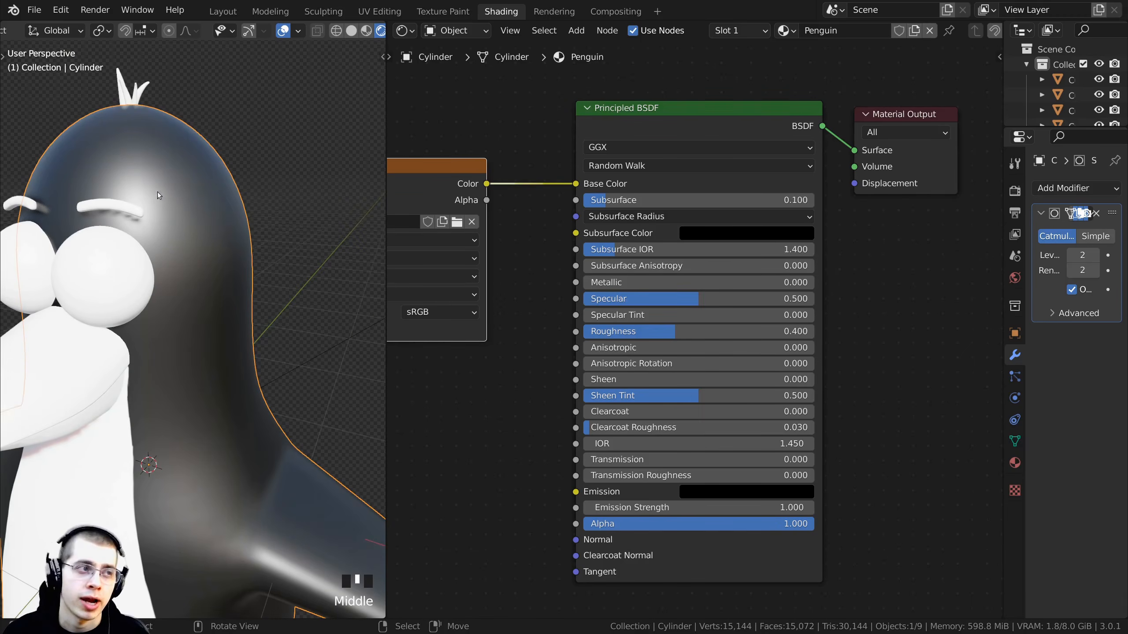
- Set the body material's Specular to 0.2
double_click(676, 290)
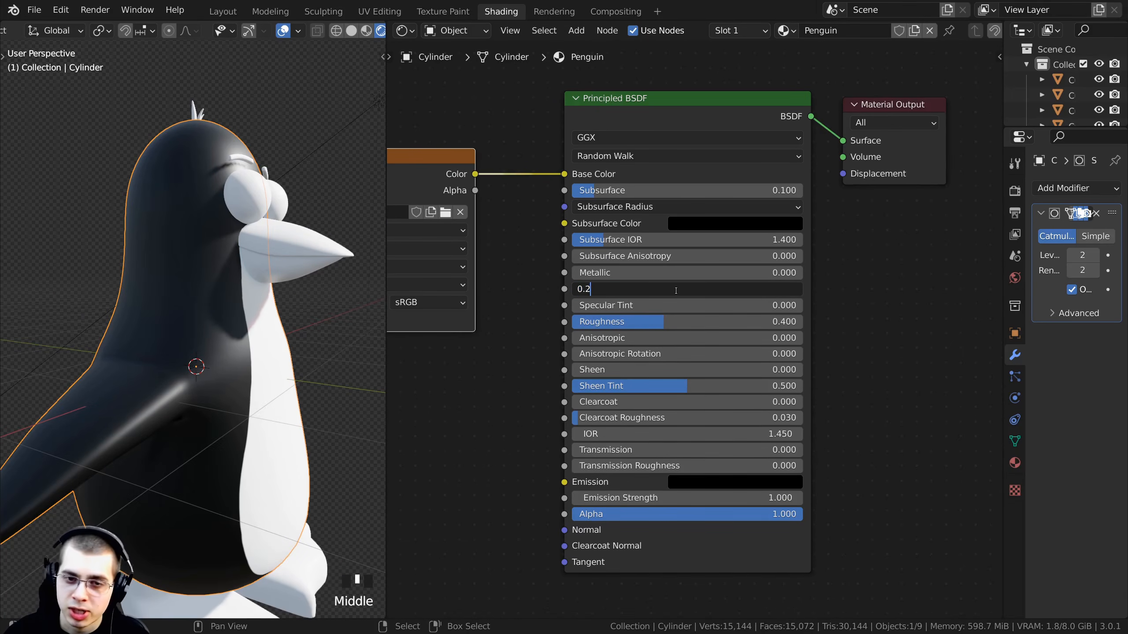
key(shift+Left)
key(shift+Left)
key(Return)
scroll(50, 235, down, 4)
middle_drag(119, 271, 92, 301)
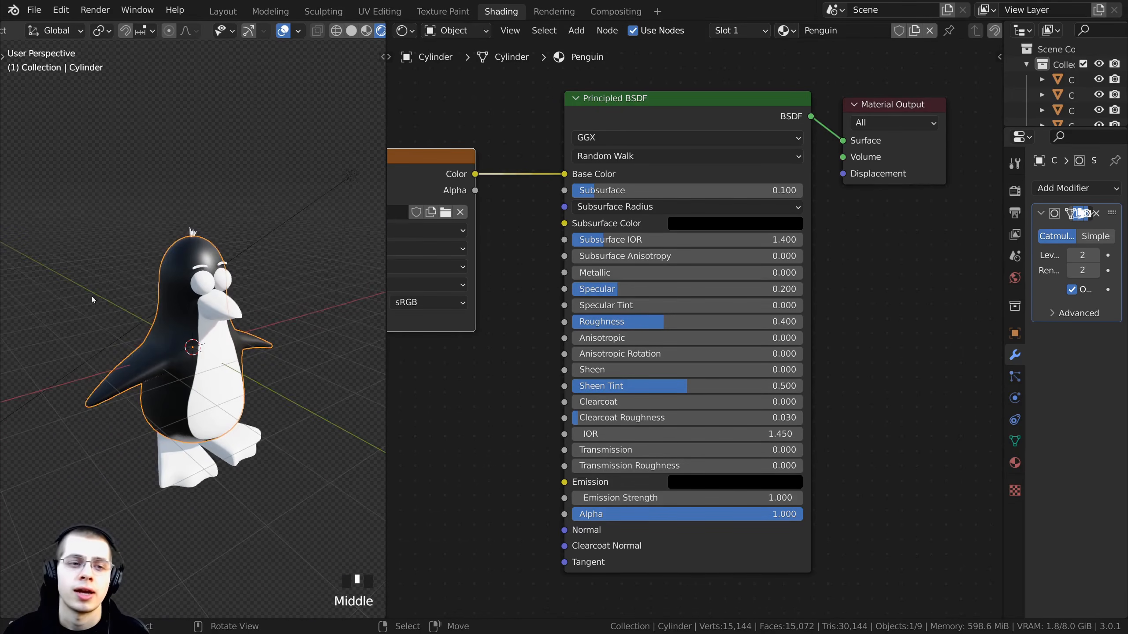
click(92, 301)
- Zoom and orbit around the penguin's head to inspect the Specular change up close
middle_drag(213, 226, 284, 253)
scroll(186, 235, up, 2)
scroll(186, 265, up, 3)
scroll(214, 271, down, 3)
scroll(214, 270, up, 2)
scroll(267, 258, down, 4)
scroll(195, 305, up, 3)
scroll(214, 305, down, 3)
scroll(239, 200, up, 2)
shift+middle_drag(189, 89, 187, 193)
scroll(192, 232, up, 3)
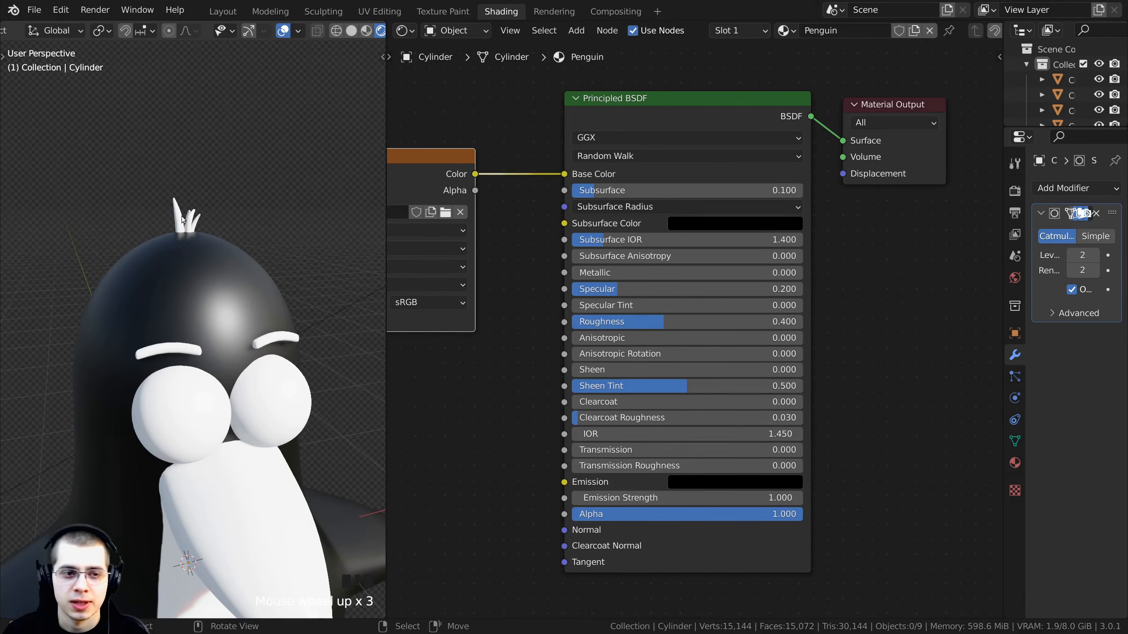
- Assign the Penguin material to the crest feathers on top of the head
right_click(183, 218)
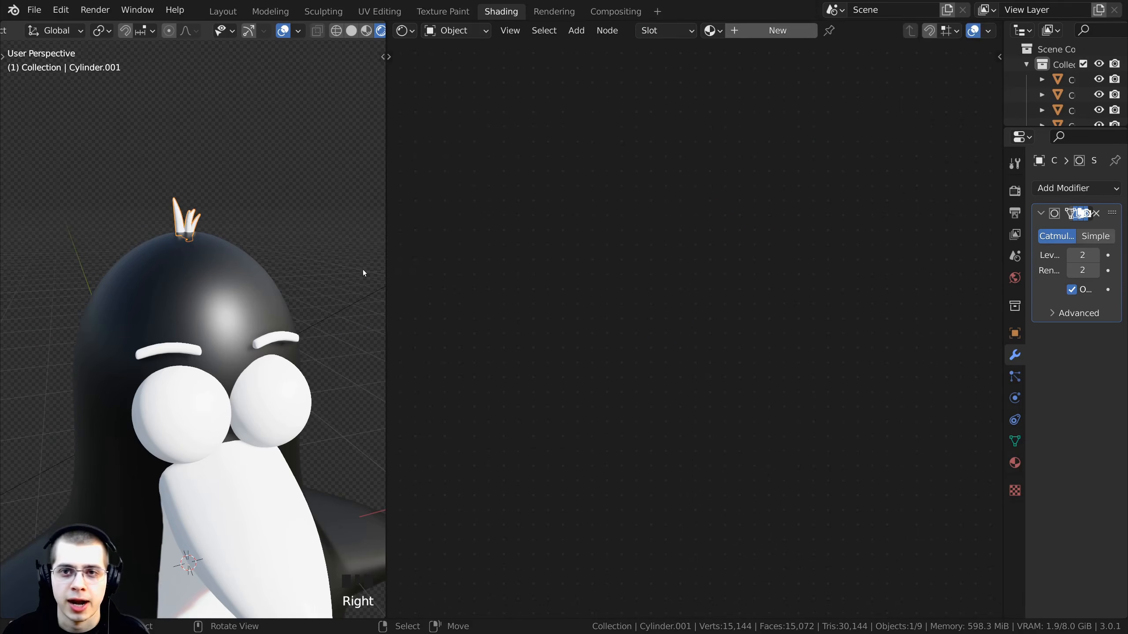
click(712, 31)
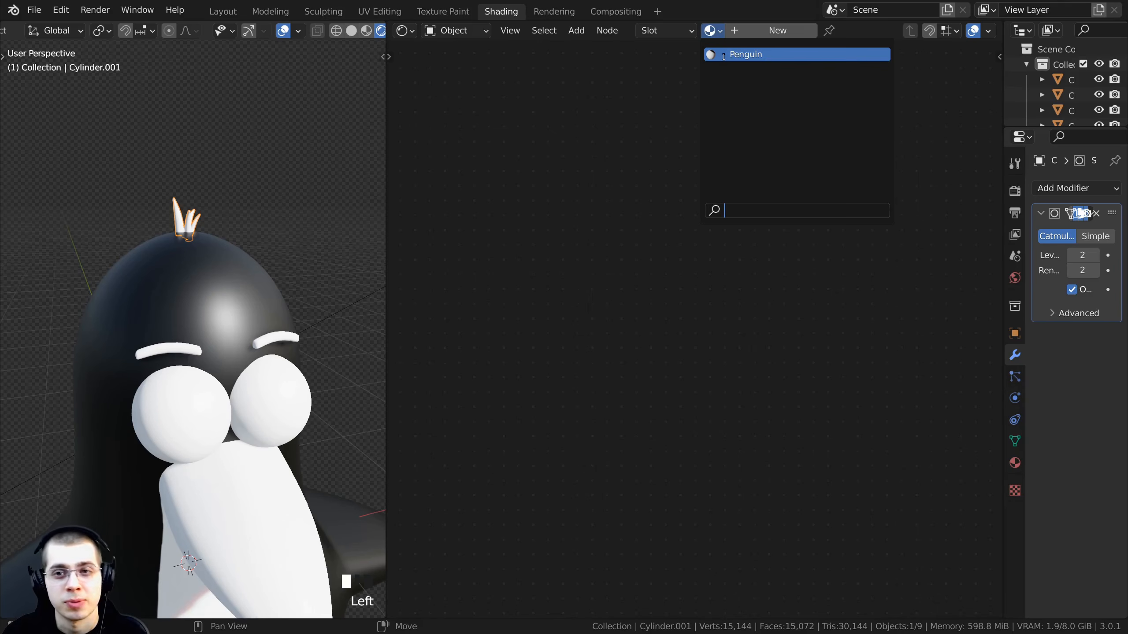
click(746, 55)
- Make a separate copy of the crest's material and name it Penguin Black
middle_drag(226, 173, 181, 128)
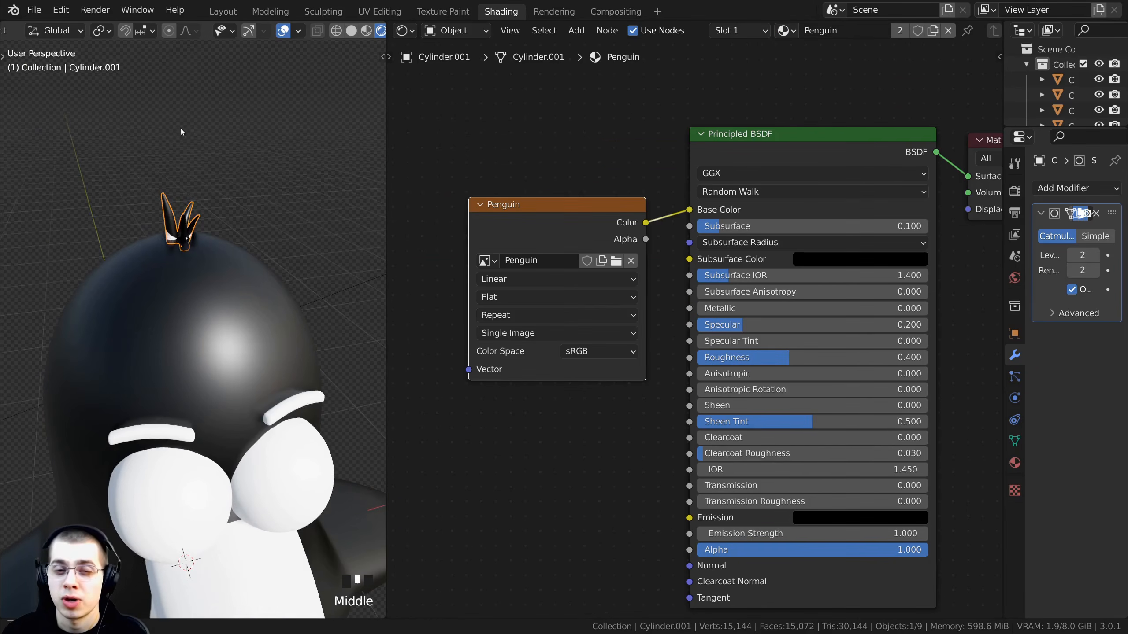
key(KP_Decimal)
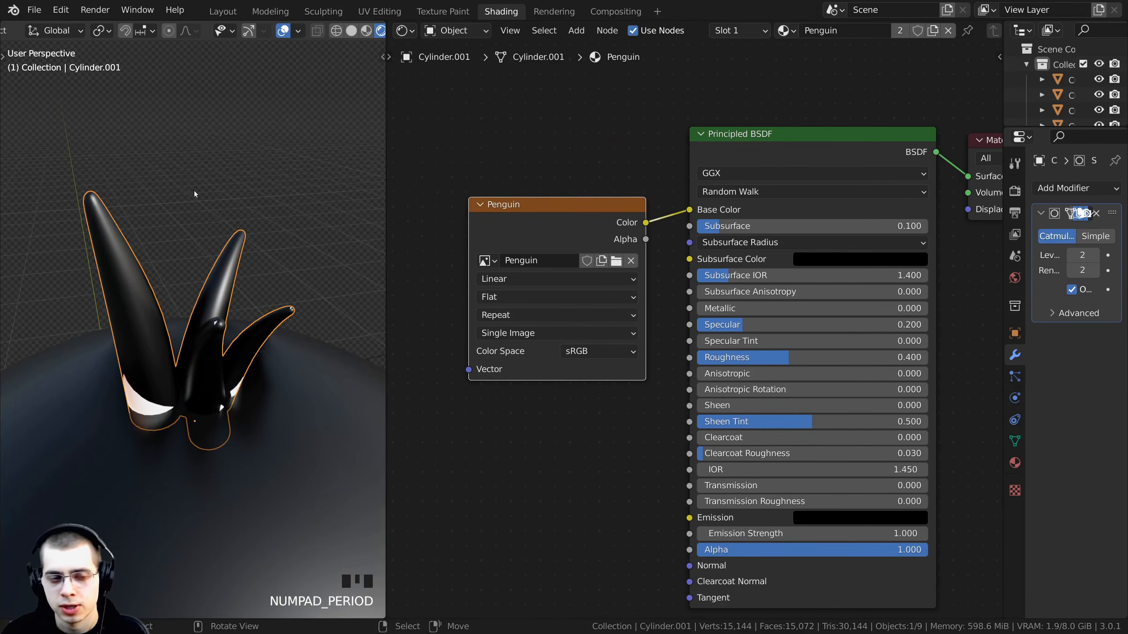
middle_drag(194, 190, 225, 307)
middle_drag(123, 380, 167, 367)
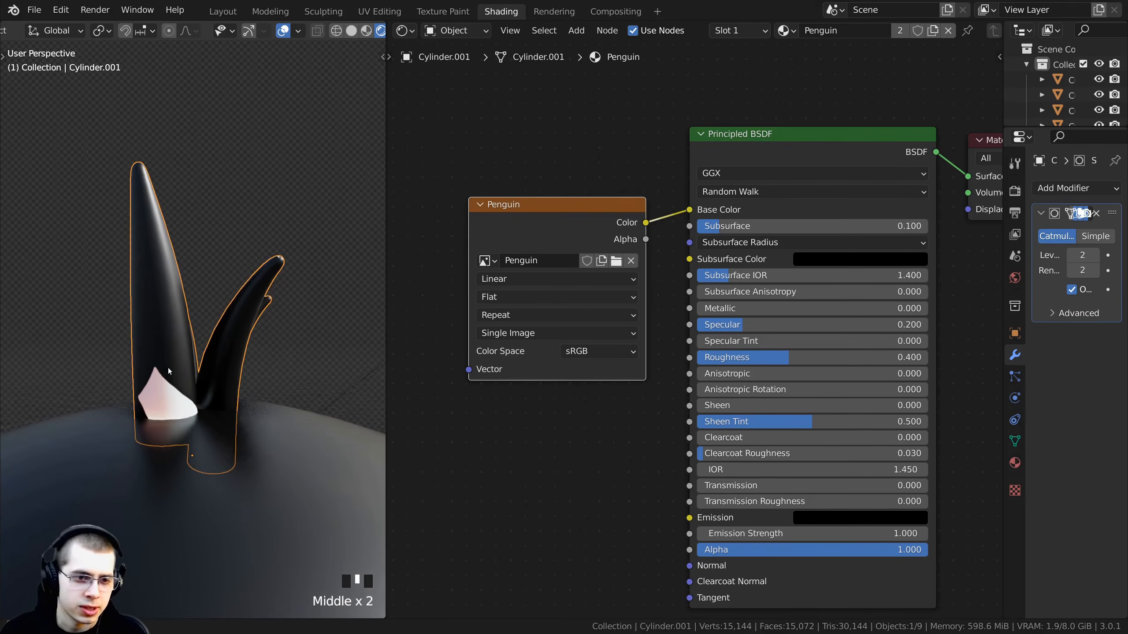
drag(517, 205, 514, 193)
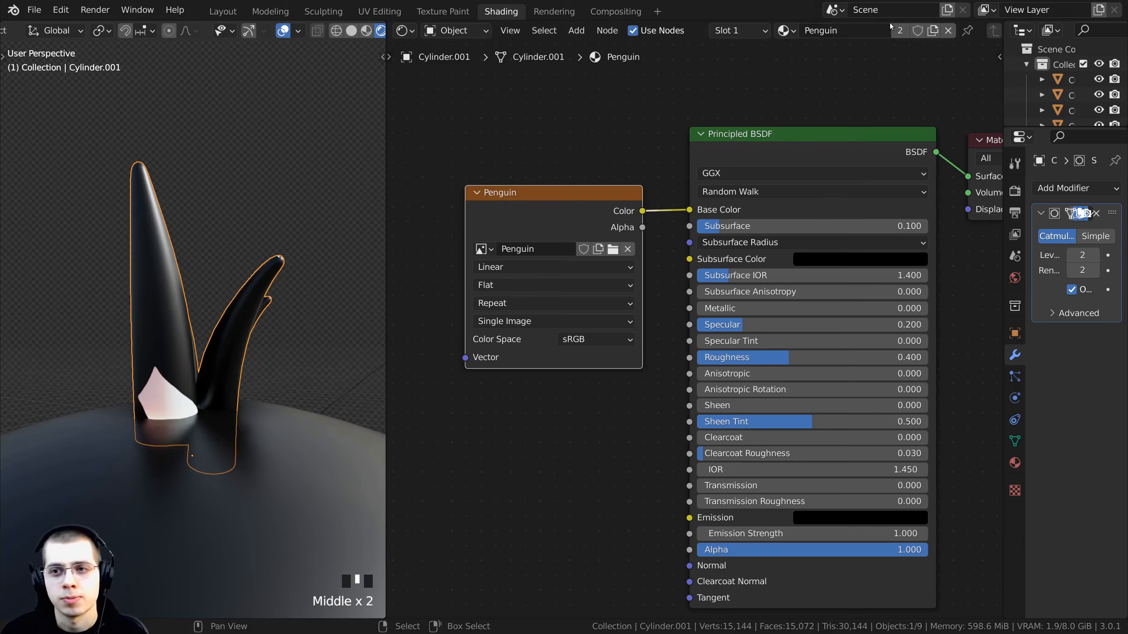
double_click(933, 31)
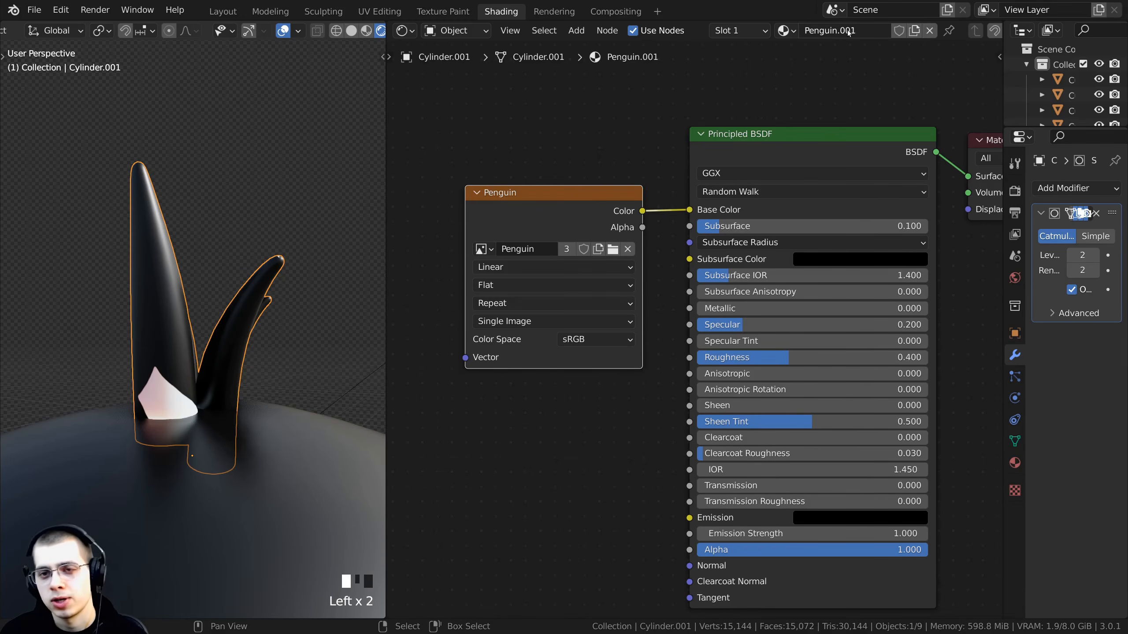
drag(856, 31, 840, 33)
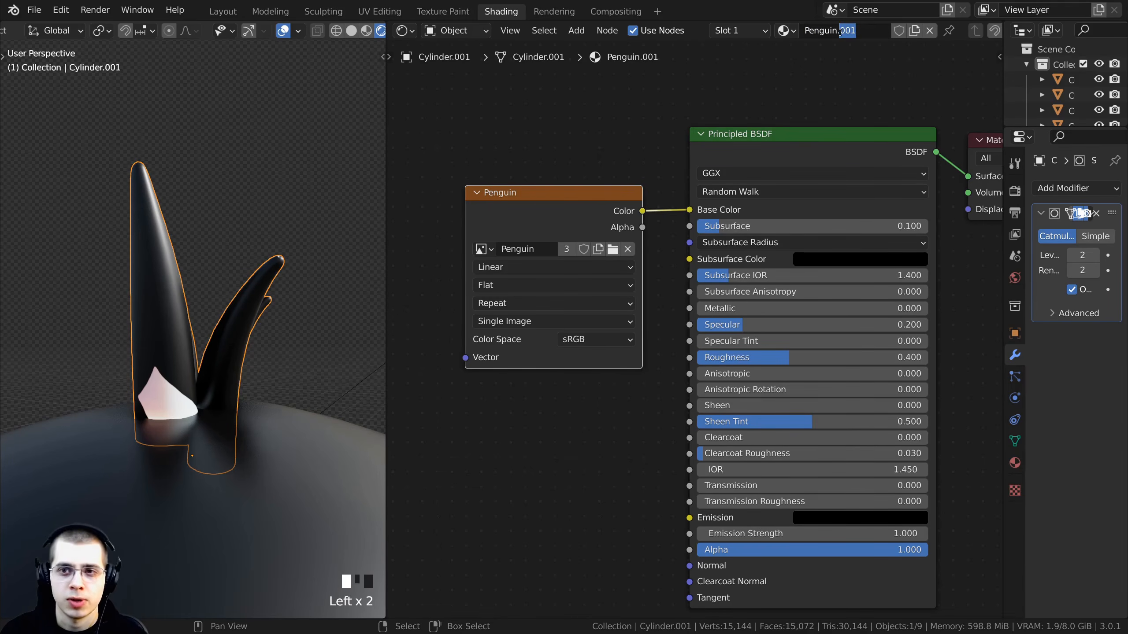
key(BackSpace)
text(Bla)
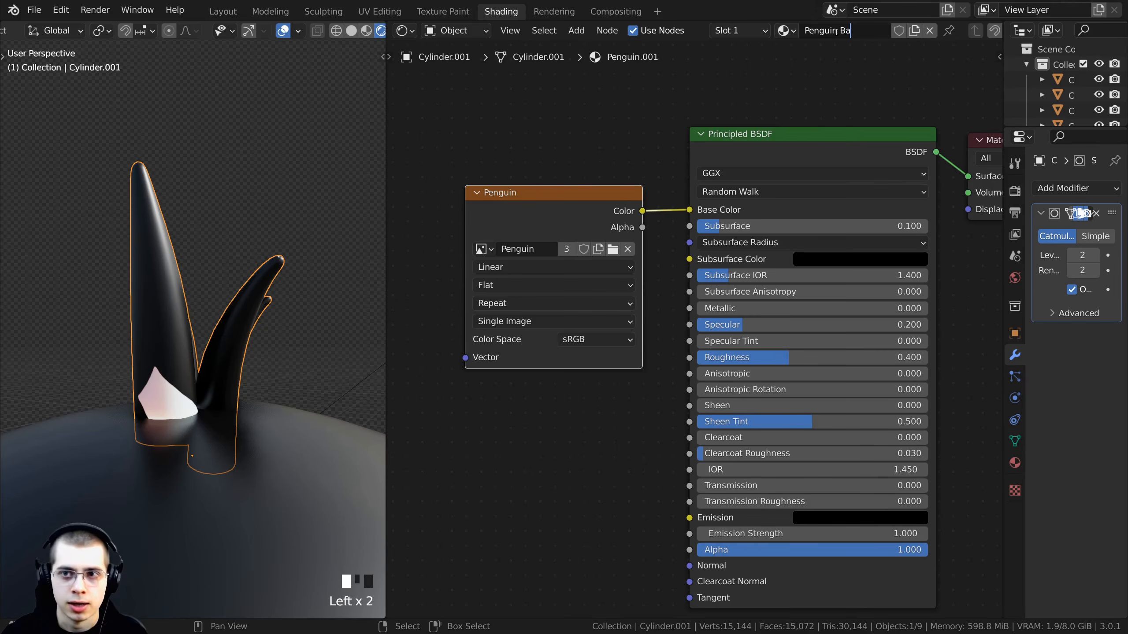
text(ck)
key(Return)
- Delete the image texture node from Penguin Black and set its Base Color to black
scroll(191, 319, down, 5)
key(g)
key(Escape)
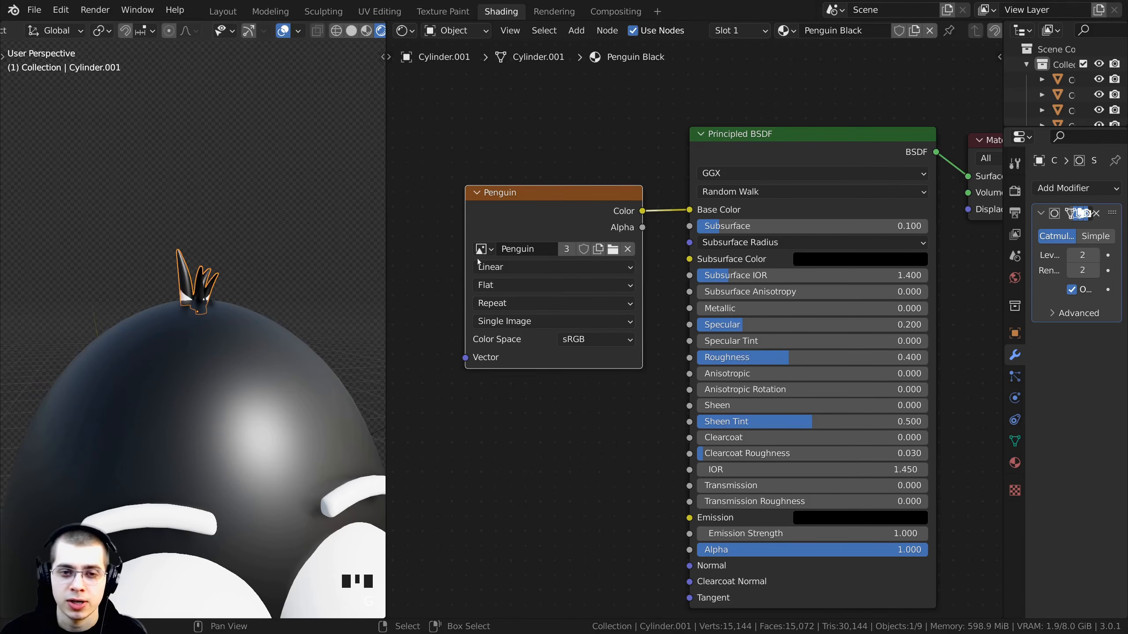
middle_drag(221, 337, 263, 302)
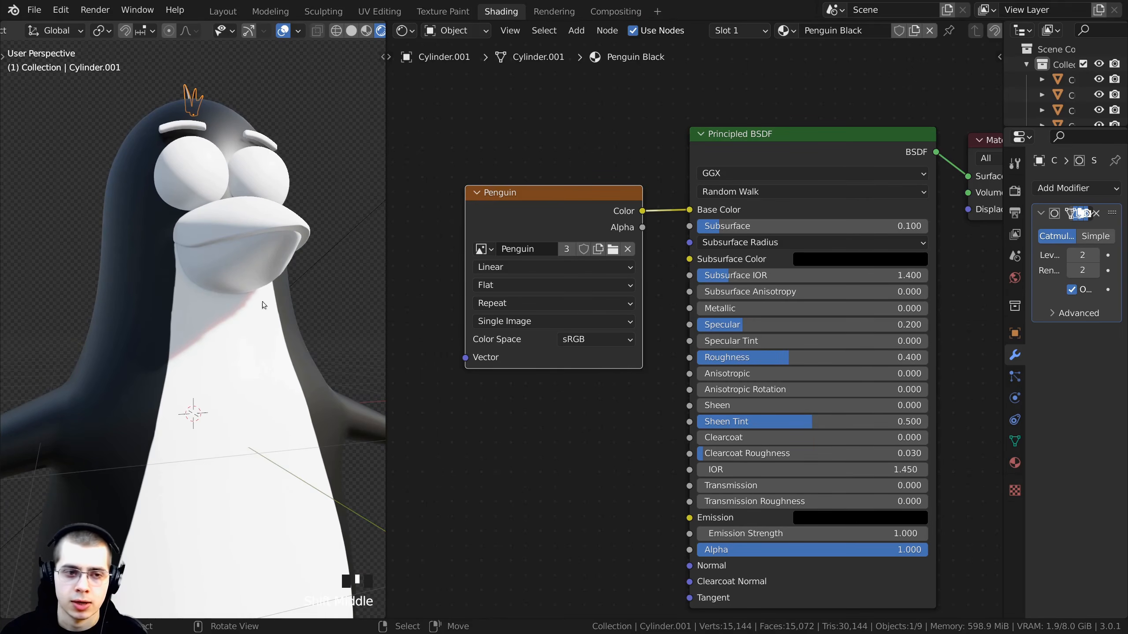
shift+middle_drag(208, 352, 211, 400)
drag(531, 204, 528, 153)
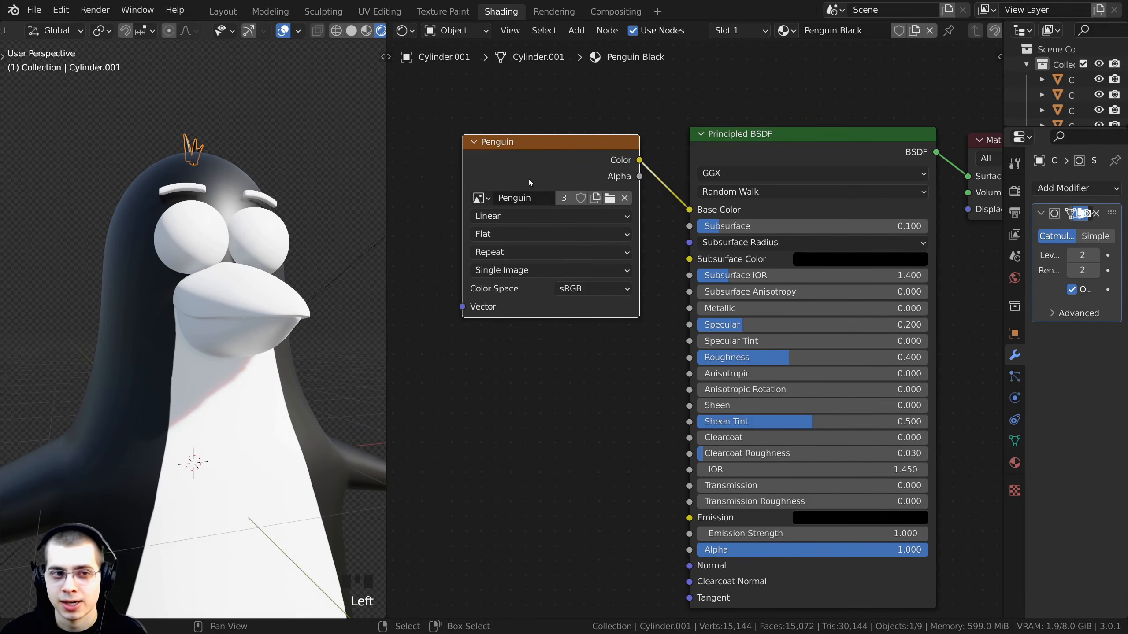
key(x)
click(835, 206)
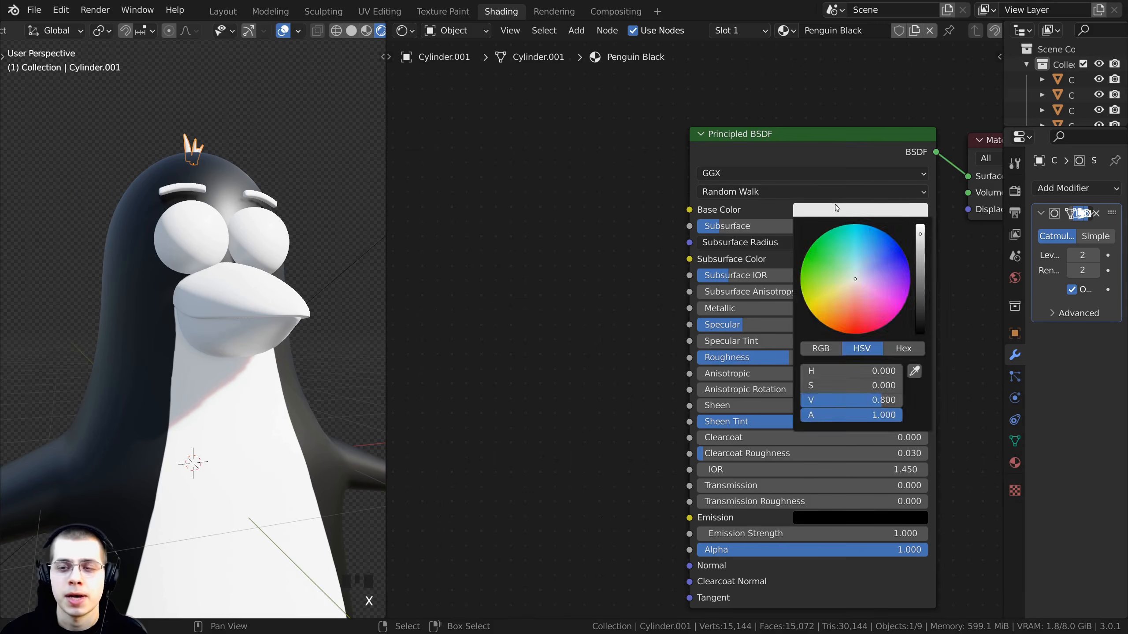
click(891, 207)
drag(920, 225, 918, 337)
- Assign the Penguin Black material to the eyebrow
scroll(675, 202, up, 2)
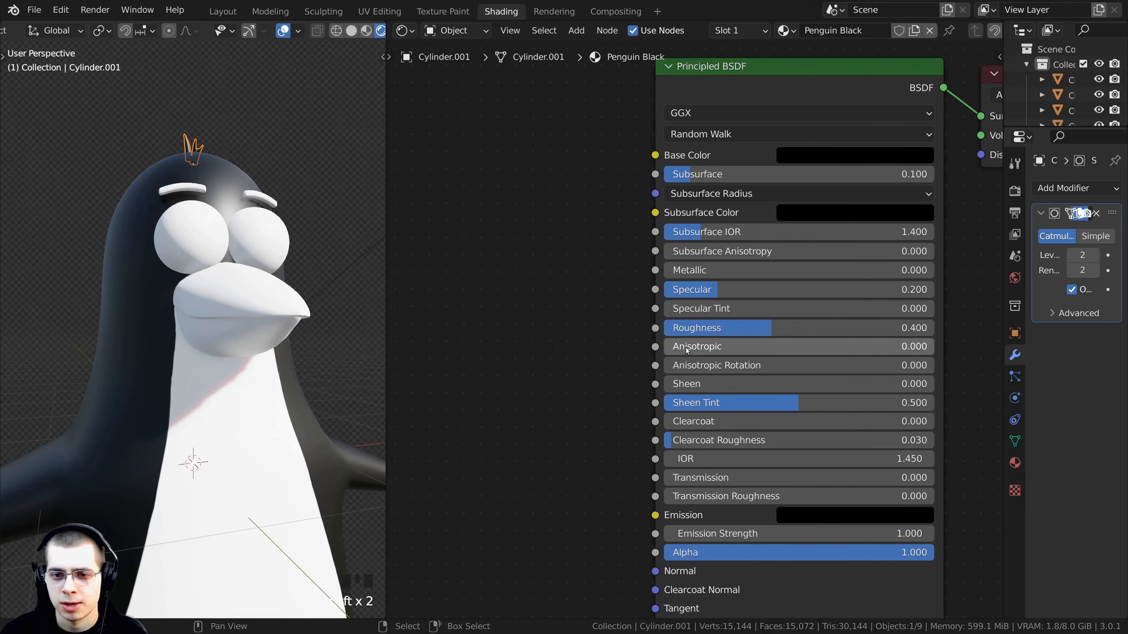
middle_drag(278, 328, 262, 369)
shift+middle_drag(255, 355, 189, 215)
scroll(246, 442, up, 4)
key(alt+a)
scroll(239, 285, up, 2)
scroll(247, 367, down, 8)
scroll(189, 215, up, 2)
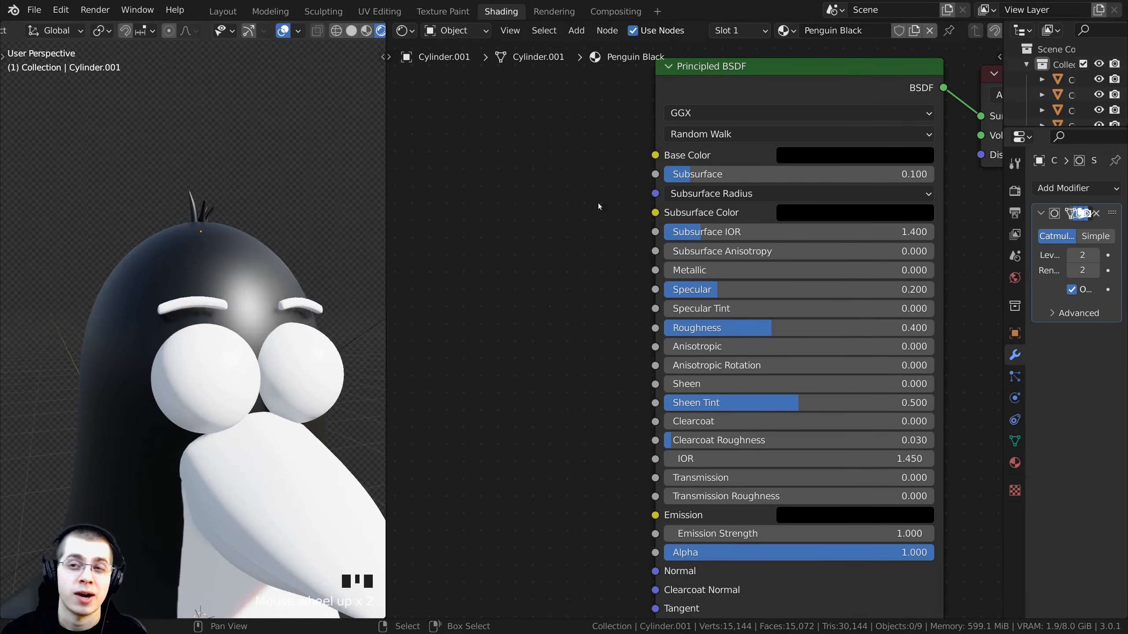
middle_drag(420, 254, 430, 292)
scroll(192, 309, up, 1)
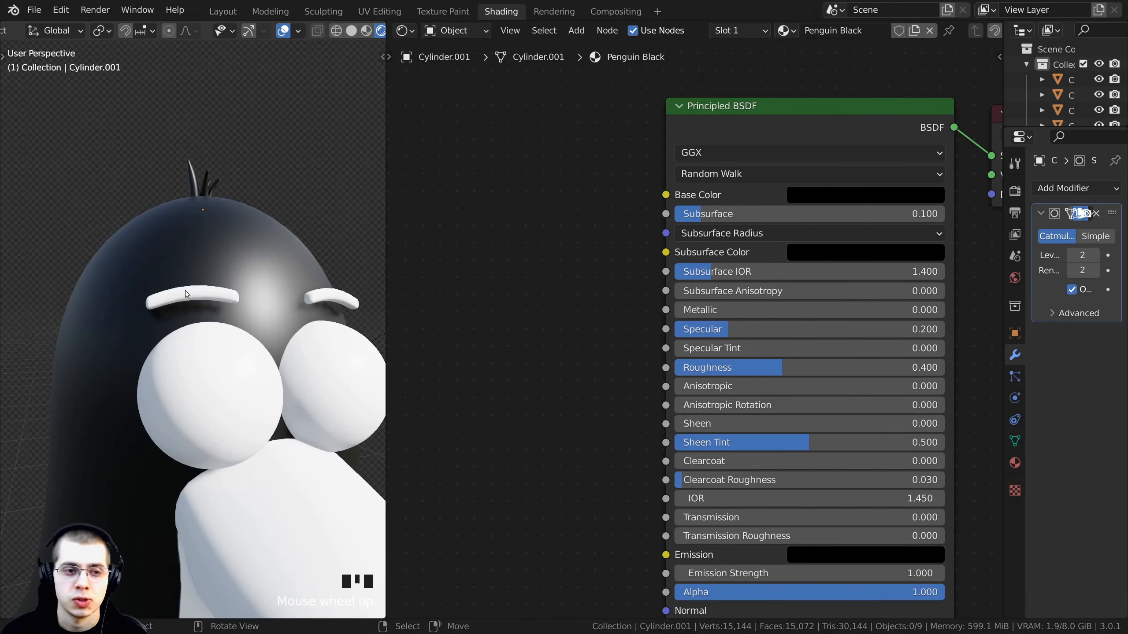
right_click(186, 291)
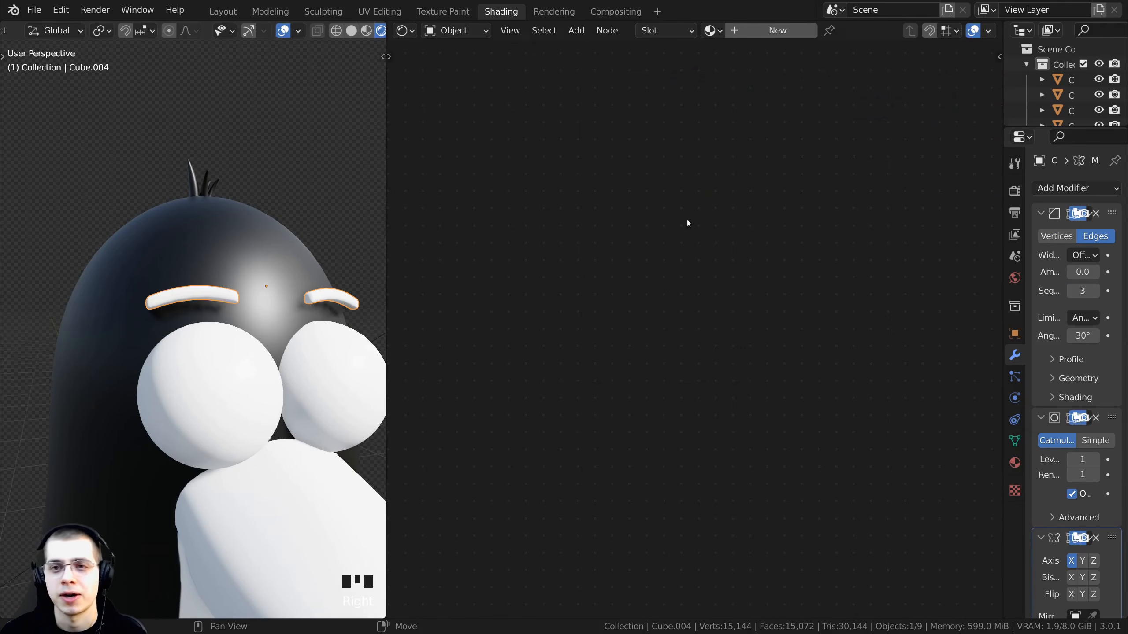
click(710, 32)
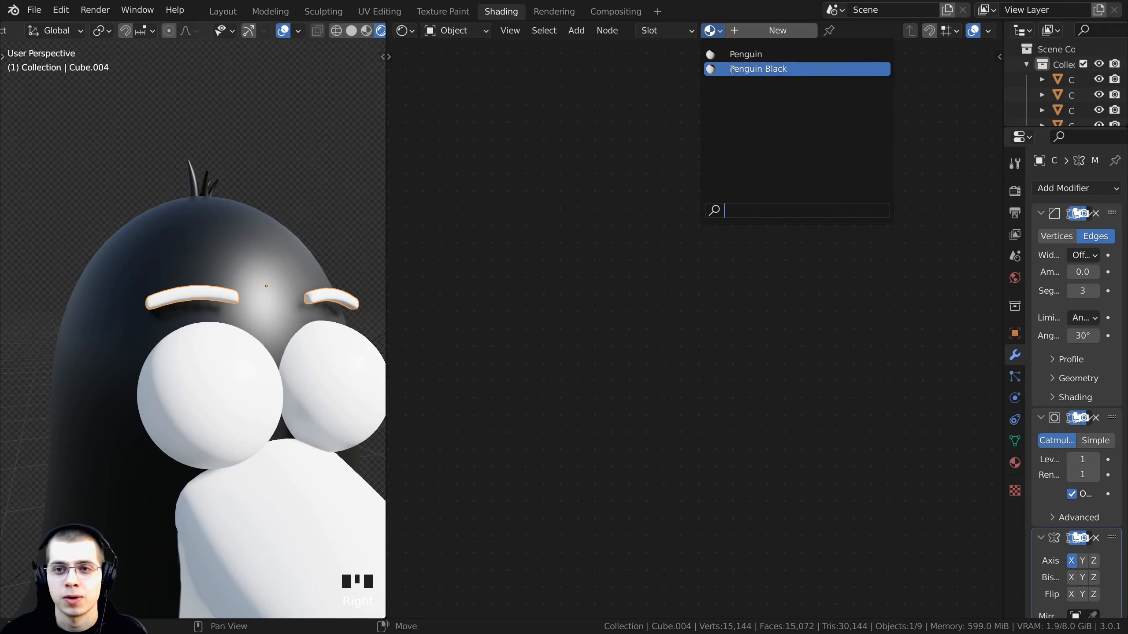
click(750, 68)
- Save the blend file
scroll(248, 306, down, 5)
middle_drag(182, 310, 188, 477)
key(alt+a)
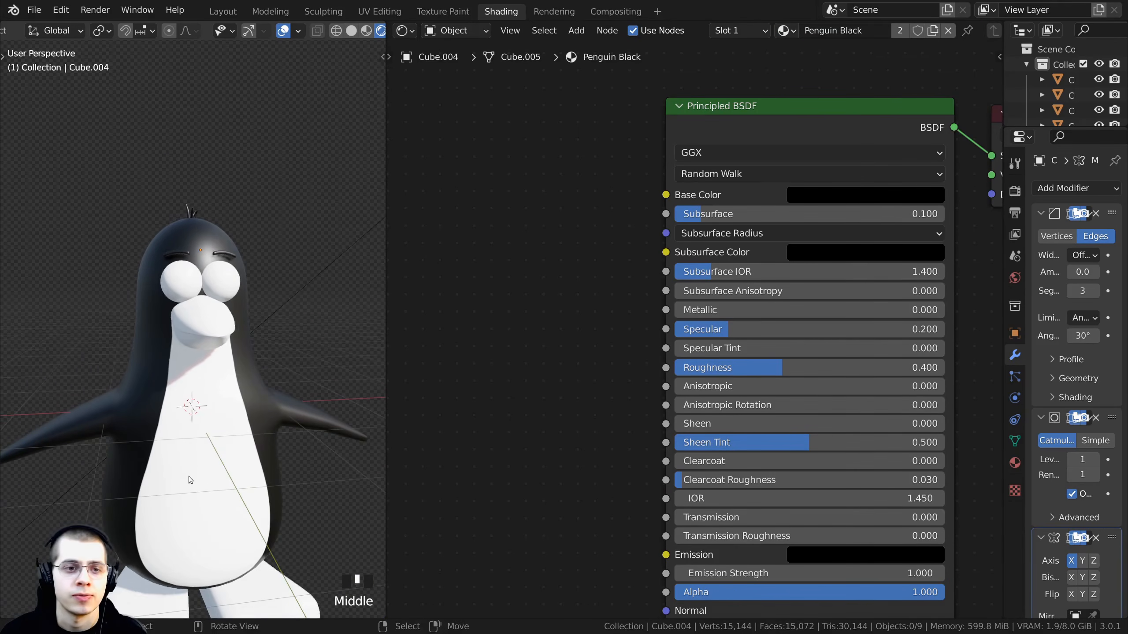
key(ctrl+s)
shift+middle_drag(200, 344, 165, 379)
scroll(195, 250, up, 1)
scroll(160, 317, up, 3)
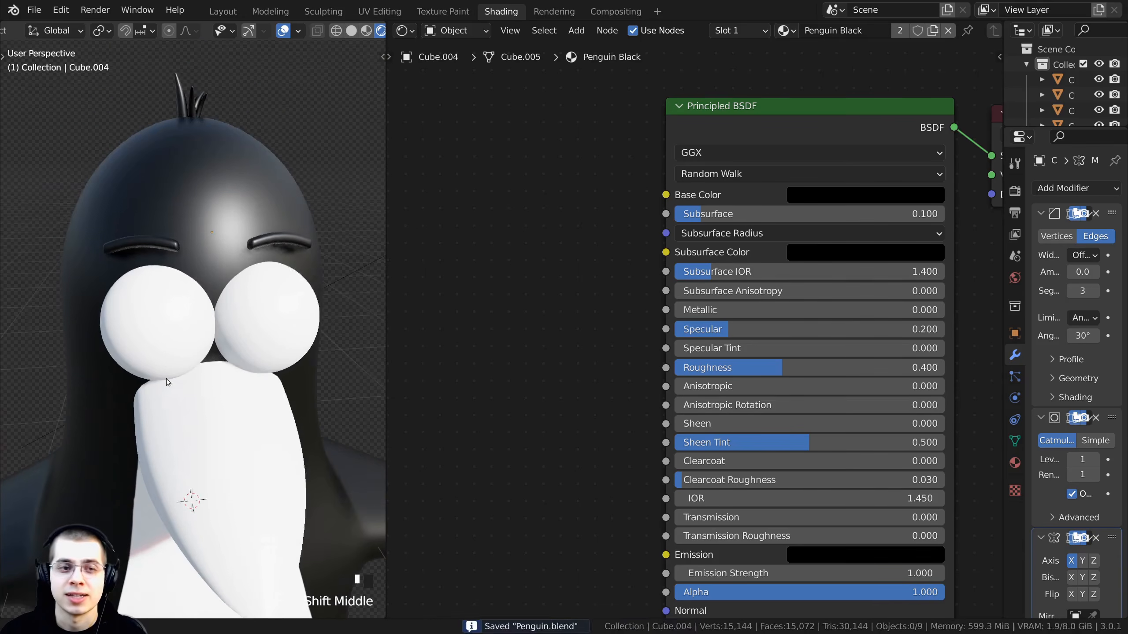
- Select an eye and rename its material to Eyes White
right_click(162, 342)
click(747, 33)
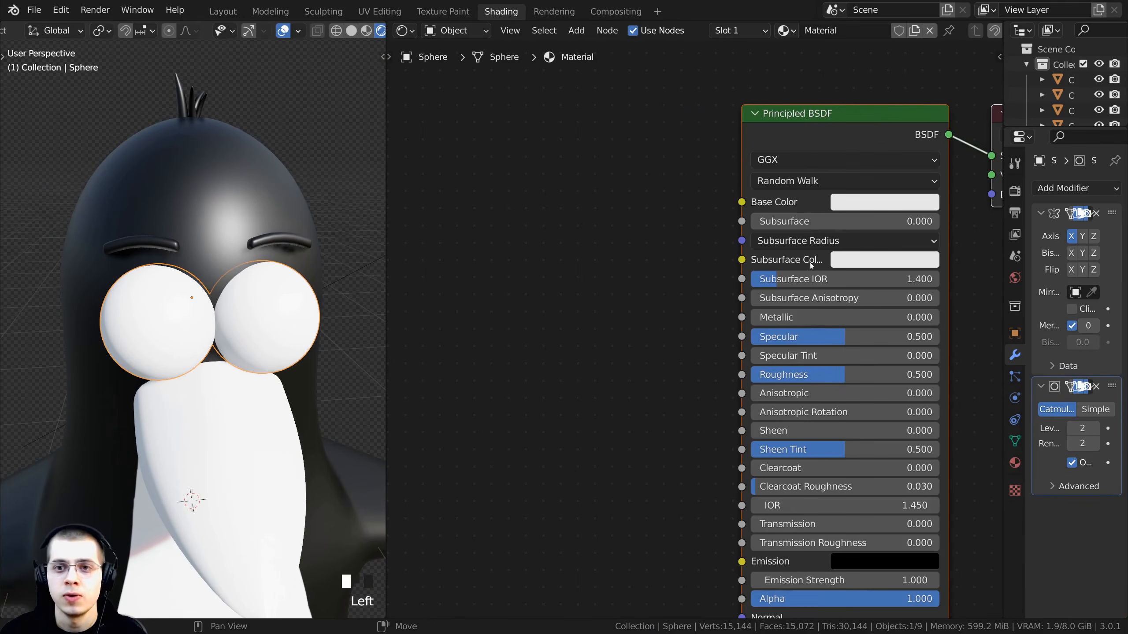
text(Eyes White)
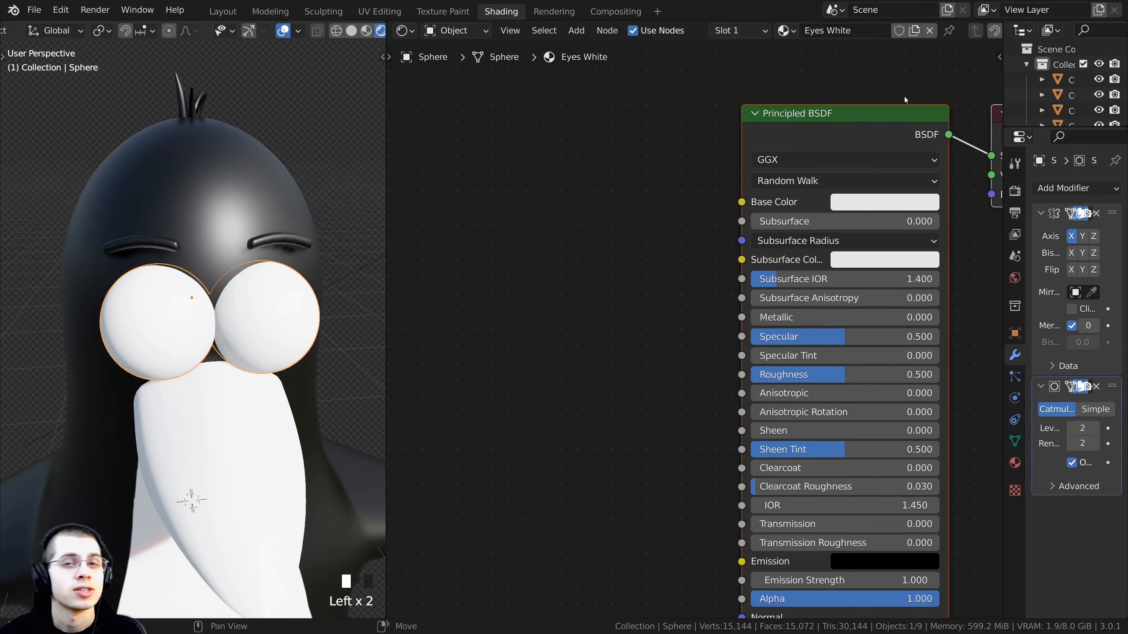
- Set the Eyes White Base Color to full white (value 1.0) and its Roughness to 0
scroll(815, 146, down, 1)
middle_drag(911, 213, 841, 208)
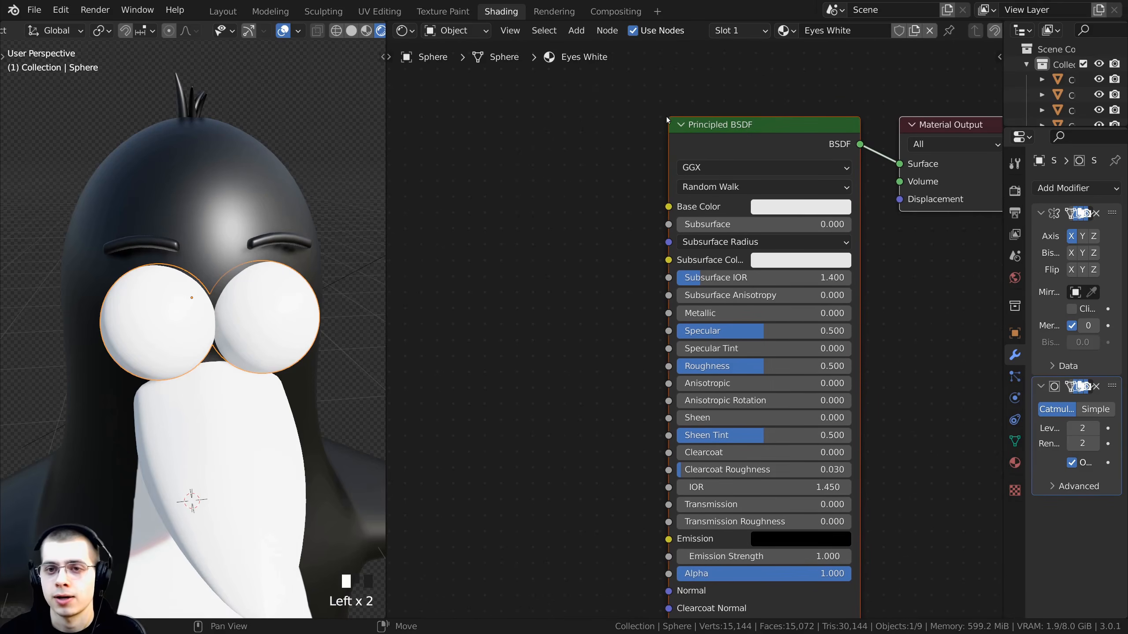
click(832, 209)
drag(888, 252, 885, 223)
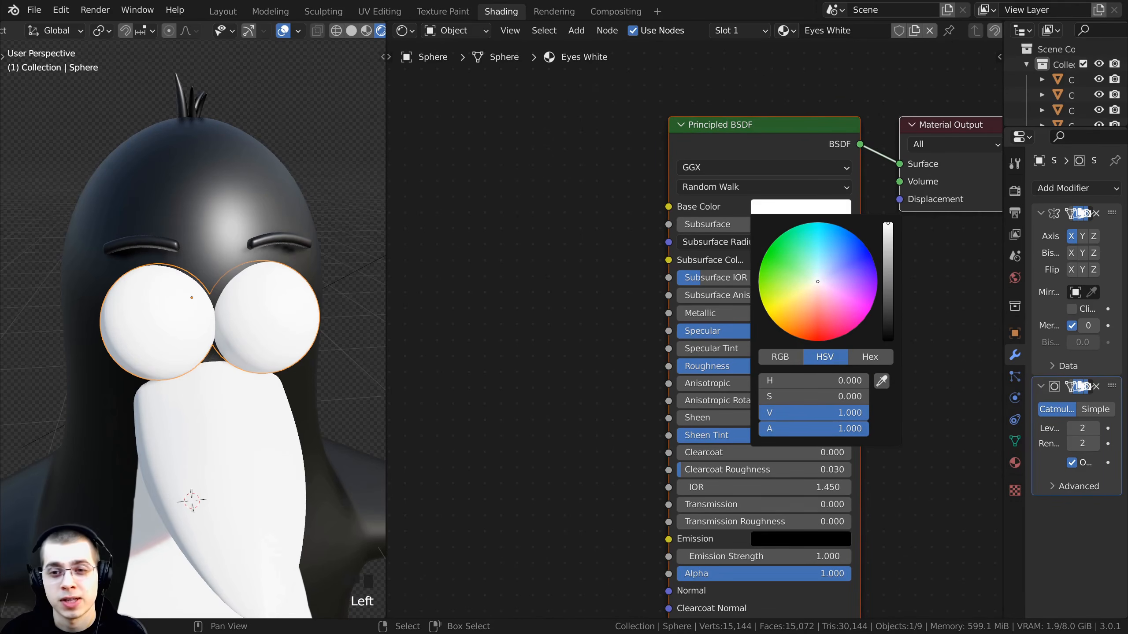
middle_drag(248, 352, 244, 326)
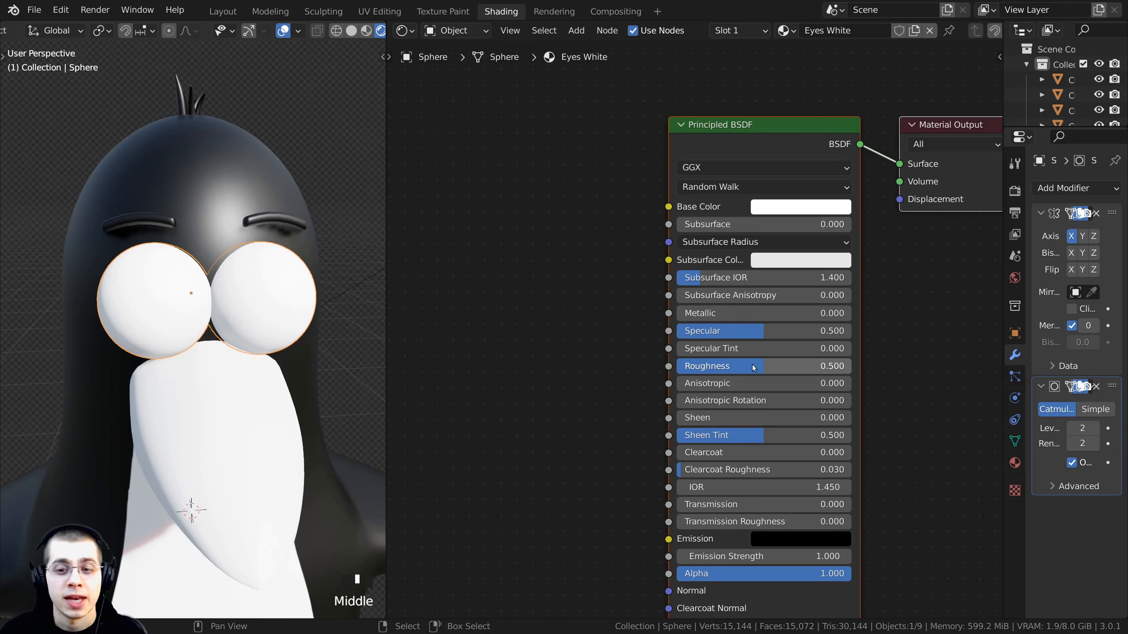
drag(761, 366, 692, 365)
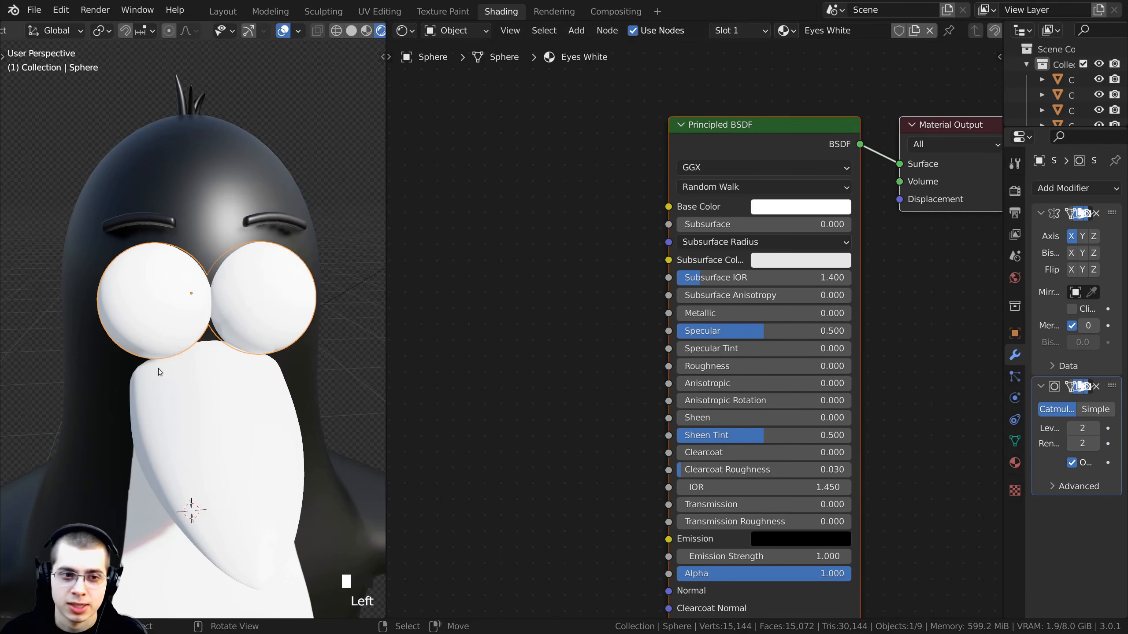
- Enter Edit Mode on the eye sphere and select only the central faces forming the pupil
scroll(179, 346, up, 2)
scroll(180, 345, down, 2)
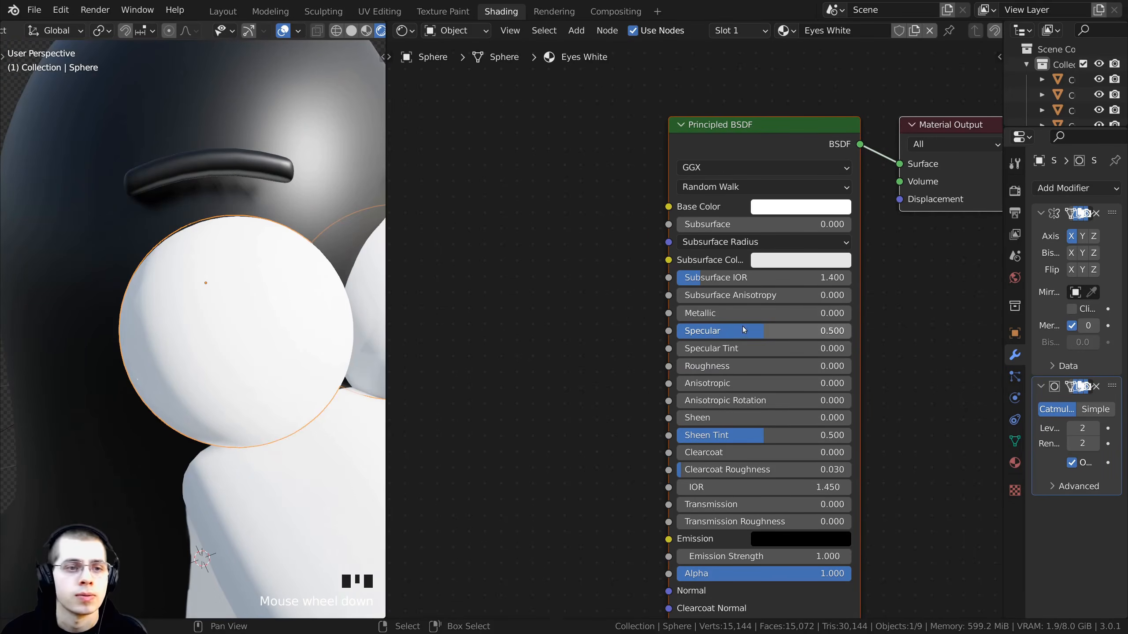
middle_drag(191, 351, 181, 362)
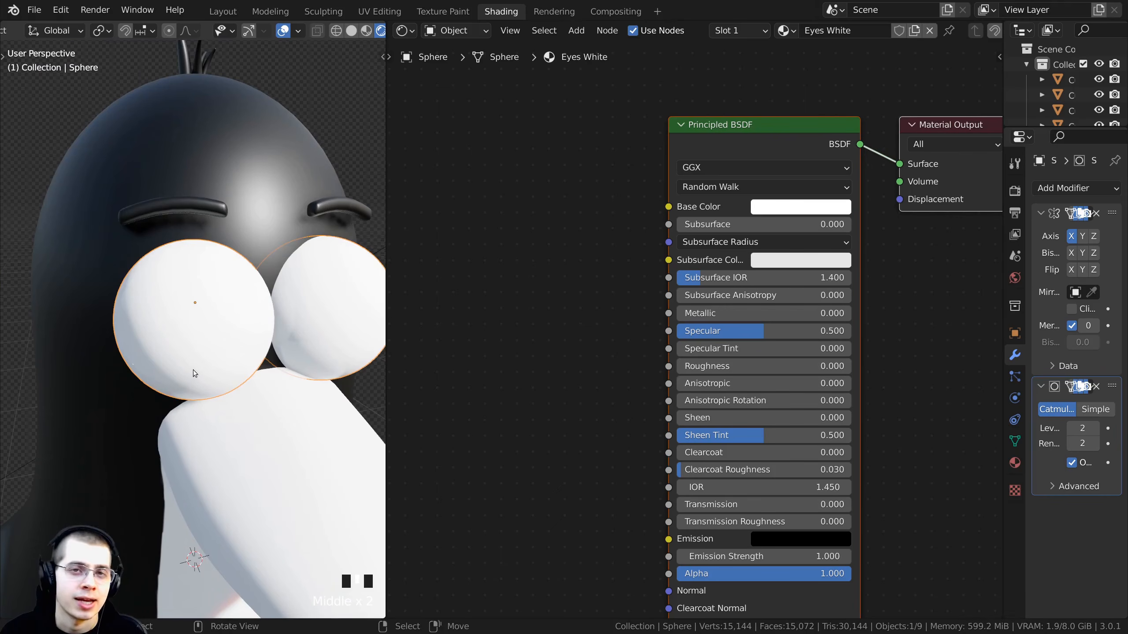
scroll(193, 374, down, 2)
shift+middle_drag(188, 292, 157, 332)
scroll(180, 293, up, 2)
scroll(179, 312, down, 2)
key(Tab)
scroll(129, 320, up, 5)
scroll(156, 297, up, 2)
scroll(195, 272, down, 4)
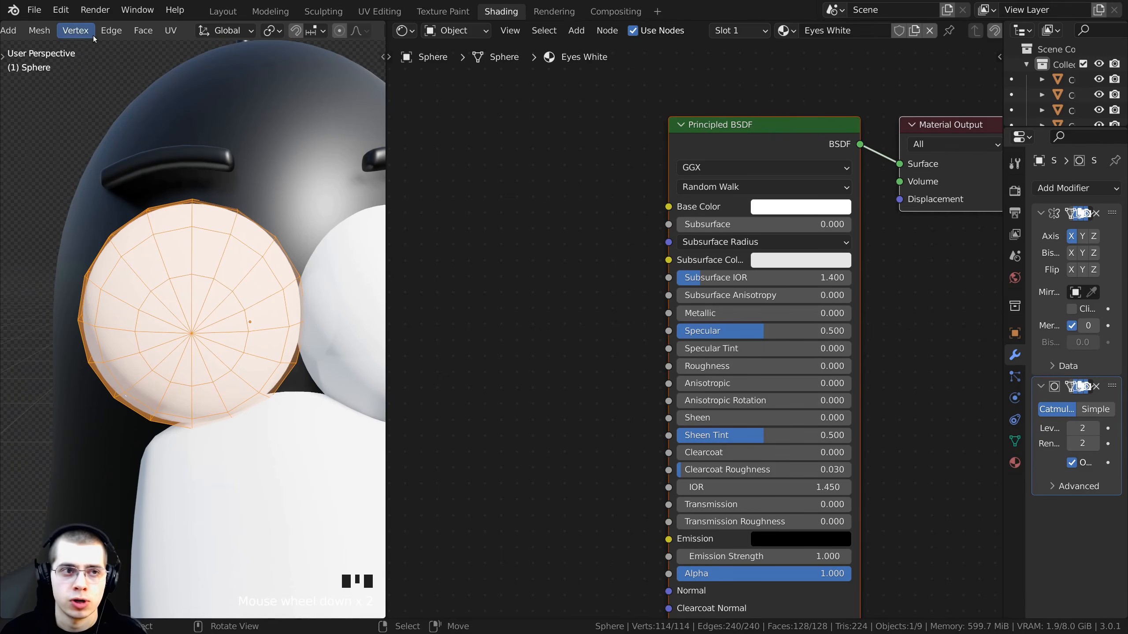
scroll(80, 31, up, 5)
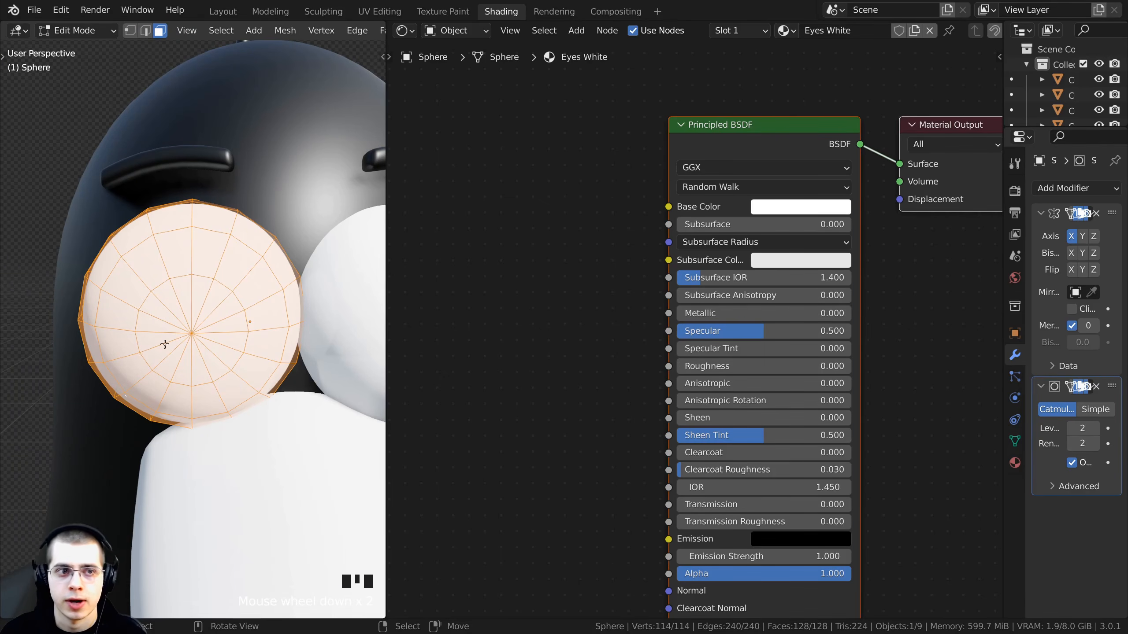
middle_drag(180, 400, 178, 355)
key(alt+a)
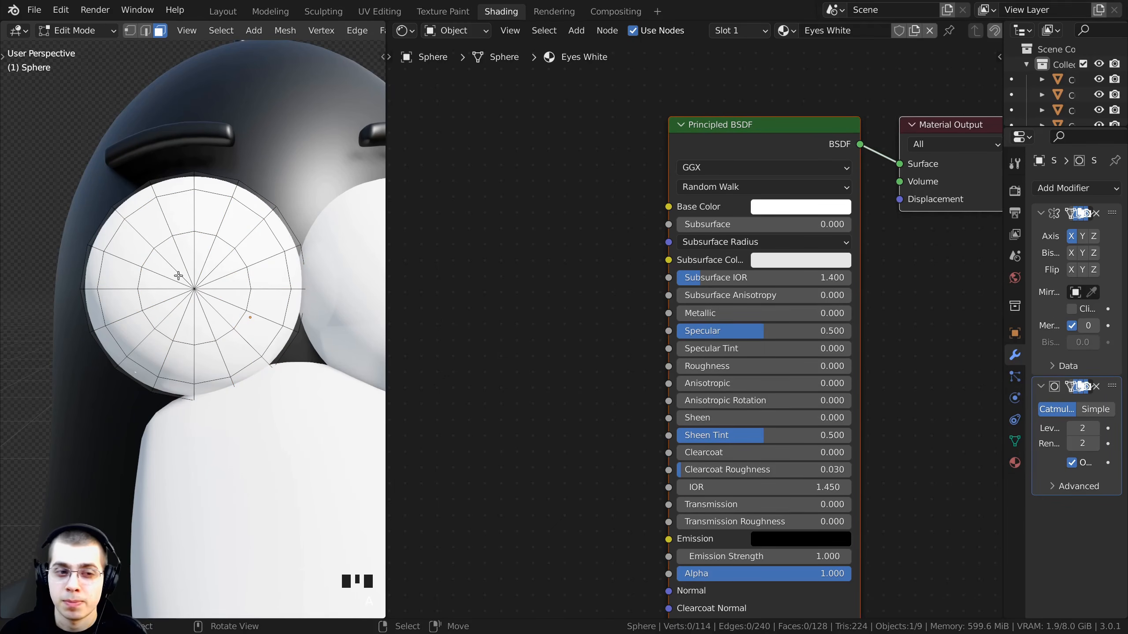
drag(165, 257, 220, 311)
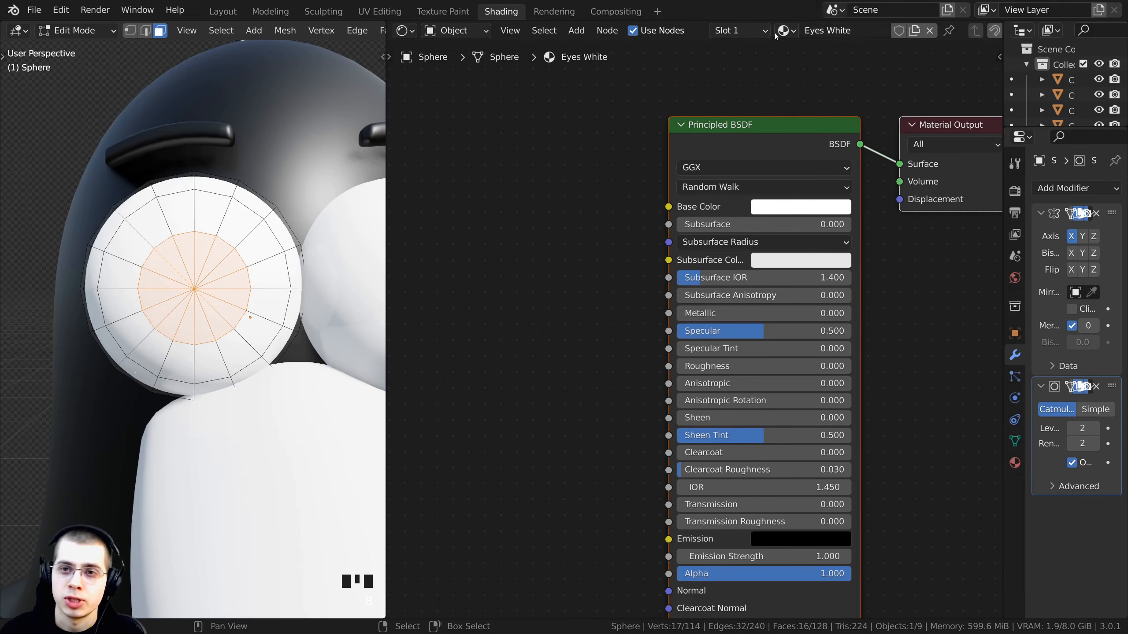
- Open the eye's material settings, add a second material slot and load the Eyes White material into it
drag(1004, 173, 924, 364)
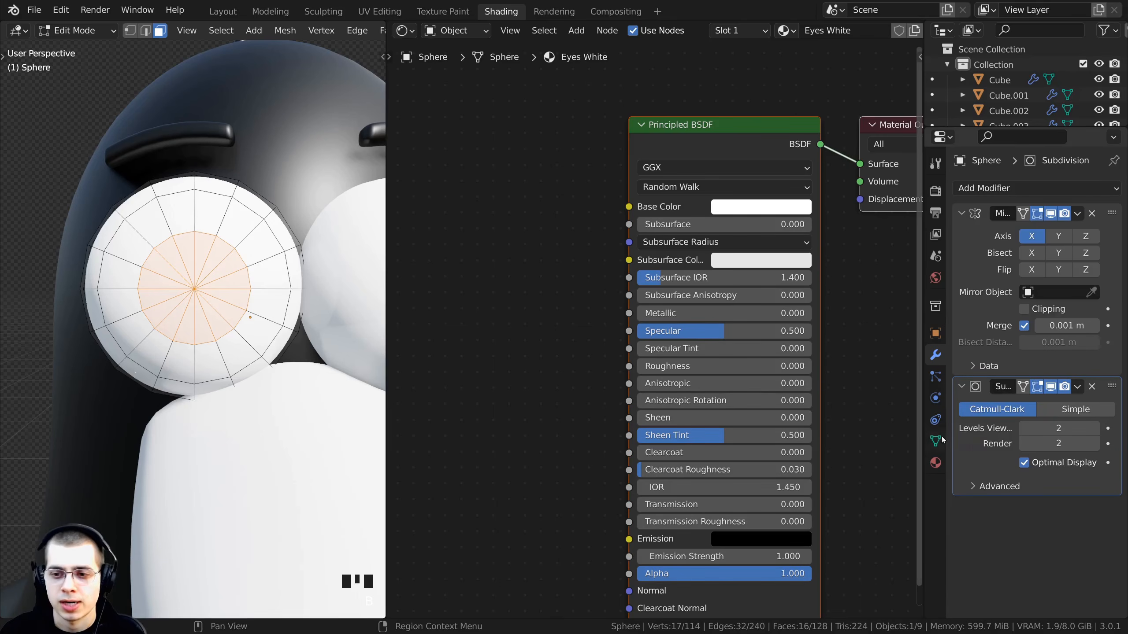
click(936, 463)
drag(924, 408, 907, 409)
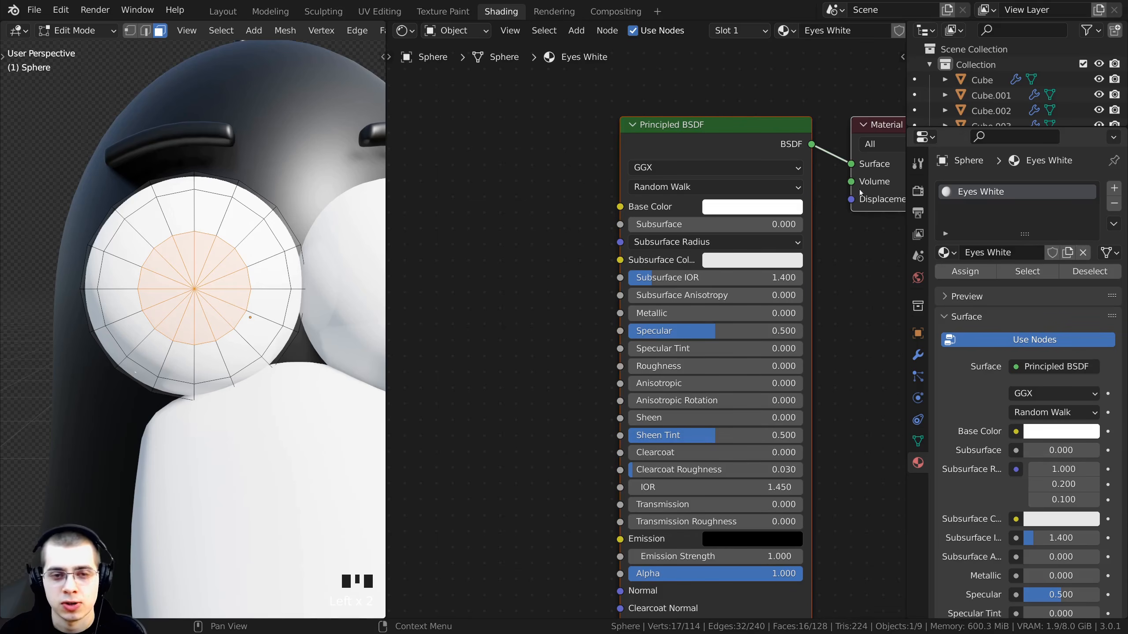
middle_drag(154, 270, 156, 262)
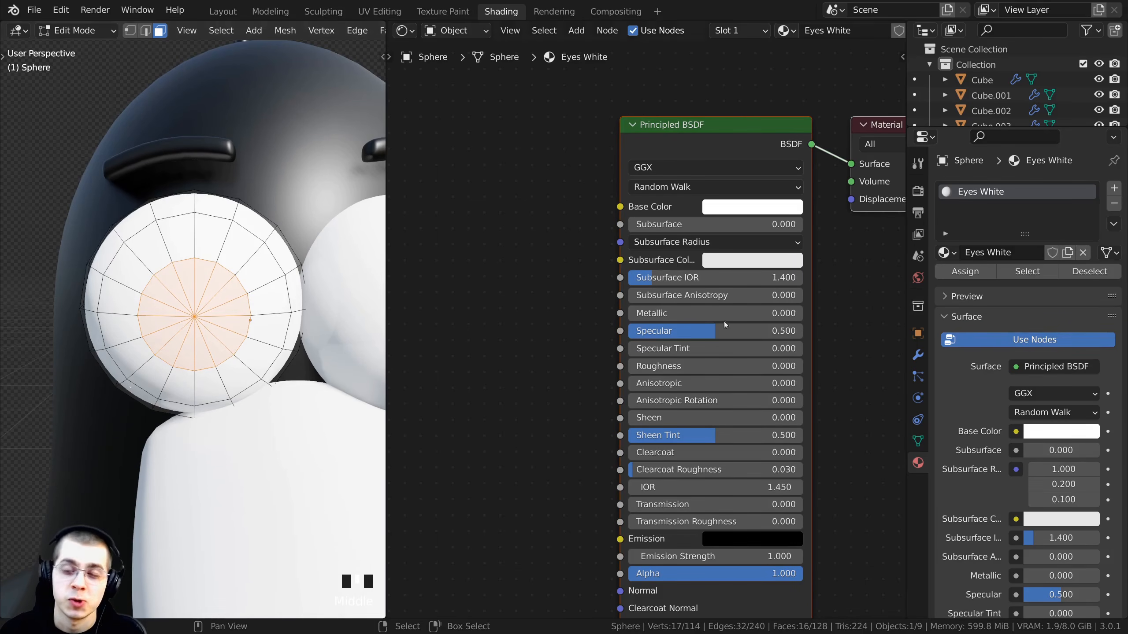
click(1114, 189)
click(946, 284)
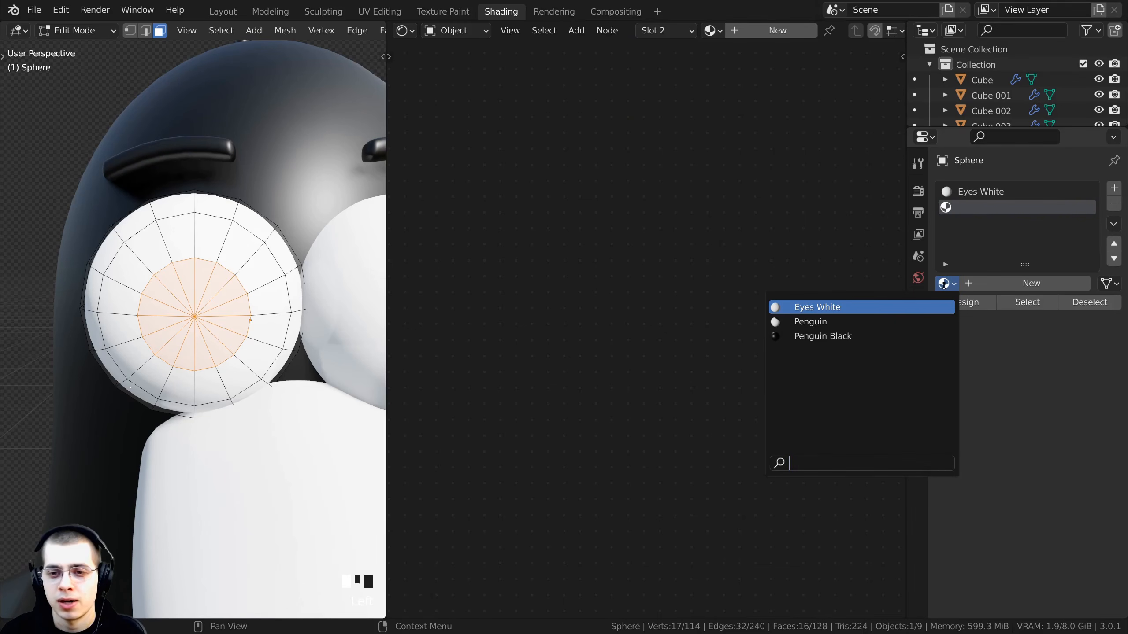
click(821, 305)
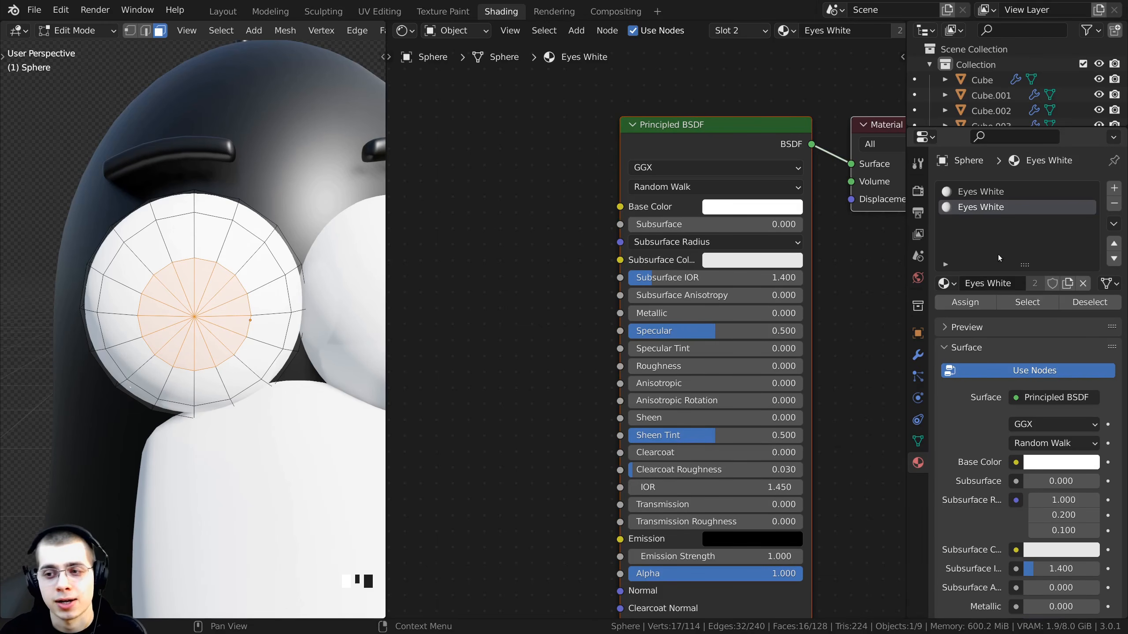
- Make a new copy of that material in the second slot and rename it Eyes Black
click(1070, 285)
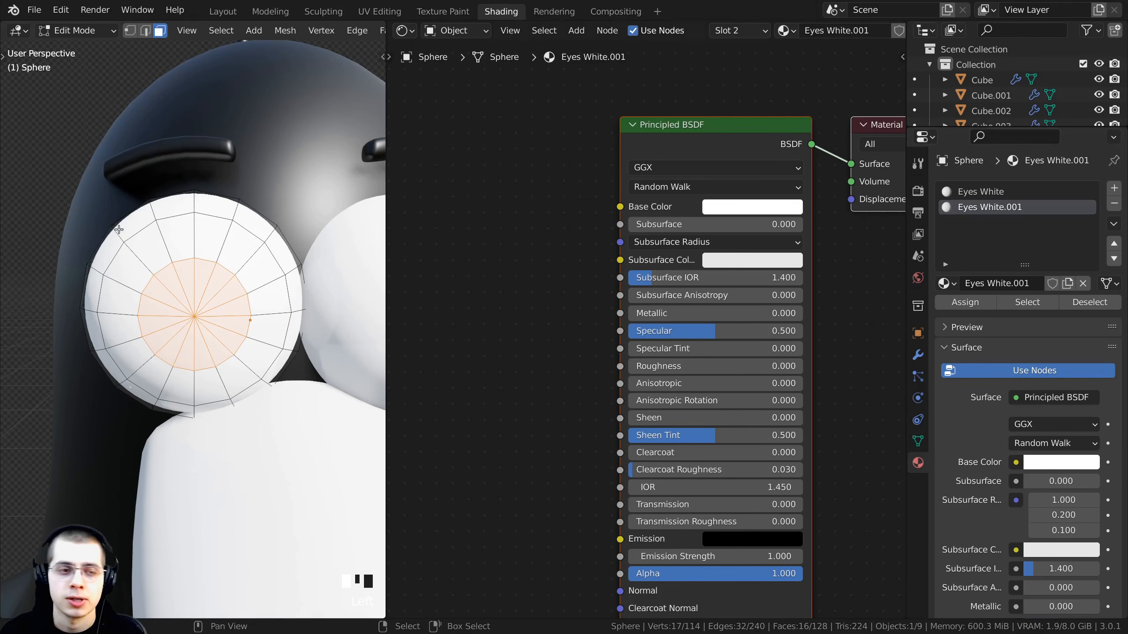
double_click(984, 208)
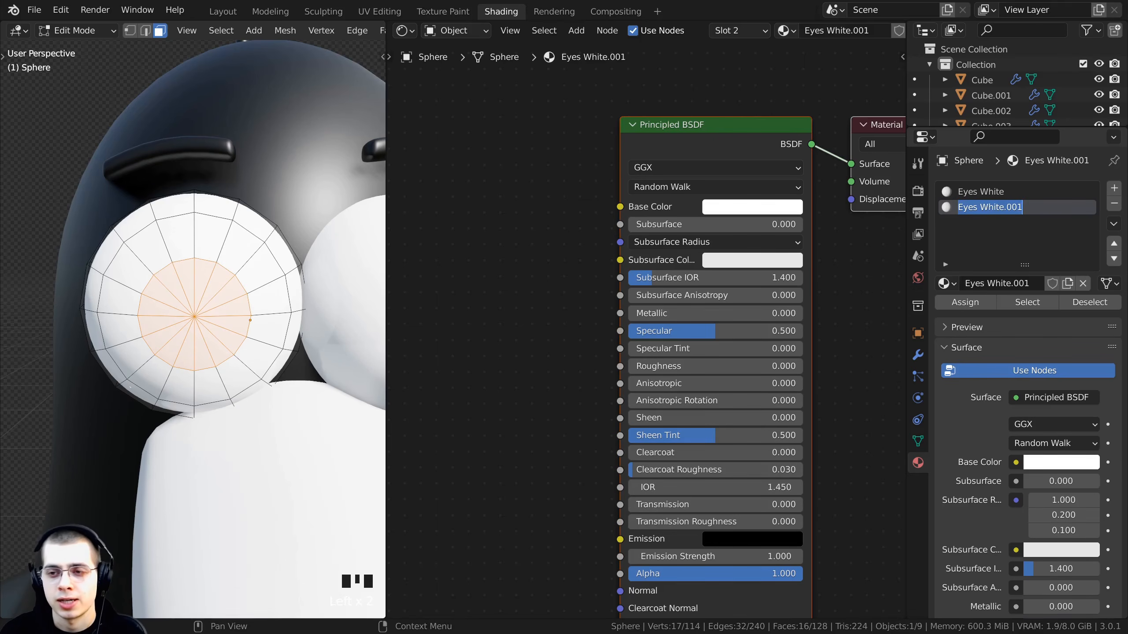
click(1028, 204)
key(BackSpace)
key(BackSpace)
key(BackSpace)
key(BackSpace)
key(BackSpace)
key(BackSpace)
key(BackSpace)
key(BackSpace)
key(BackSpace)
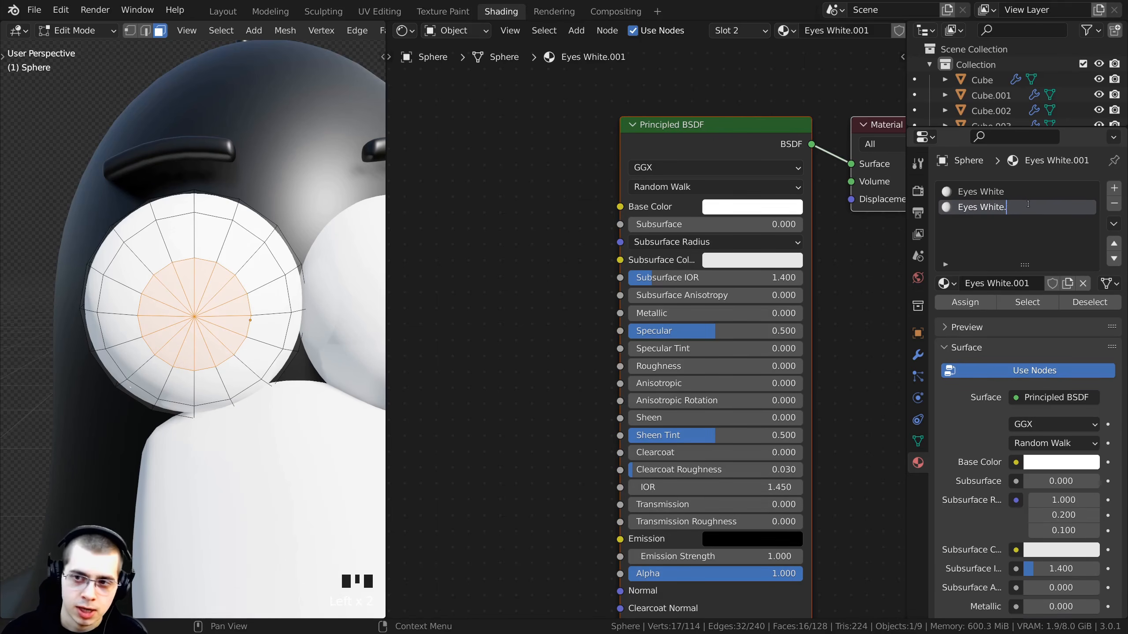
text(Black)
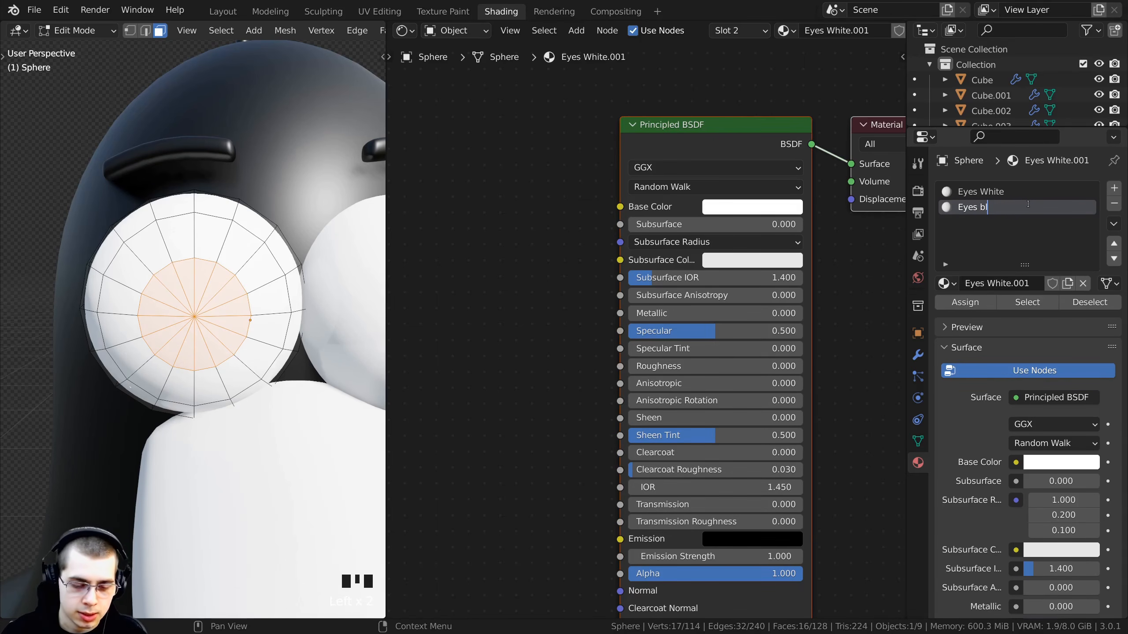
key(Return)
- Save the blend file and assign the Eyes Black material to the selected pupil faces
key(ctrl+s)
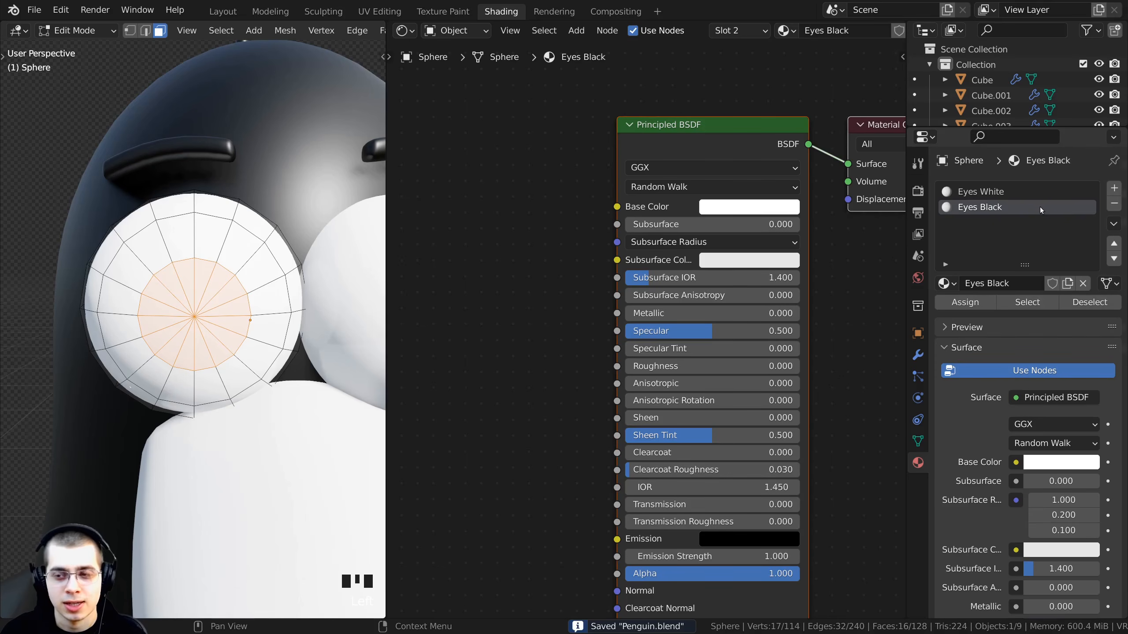
key(g)
right_click(280, 282)
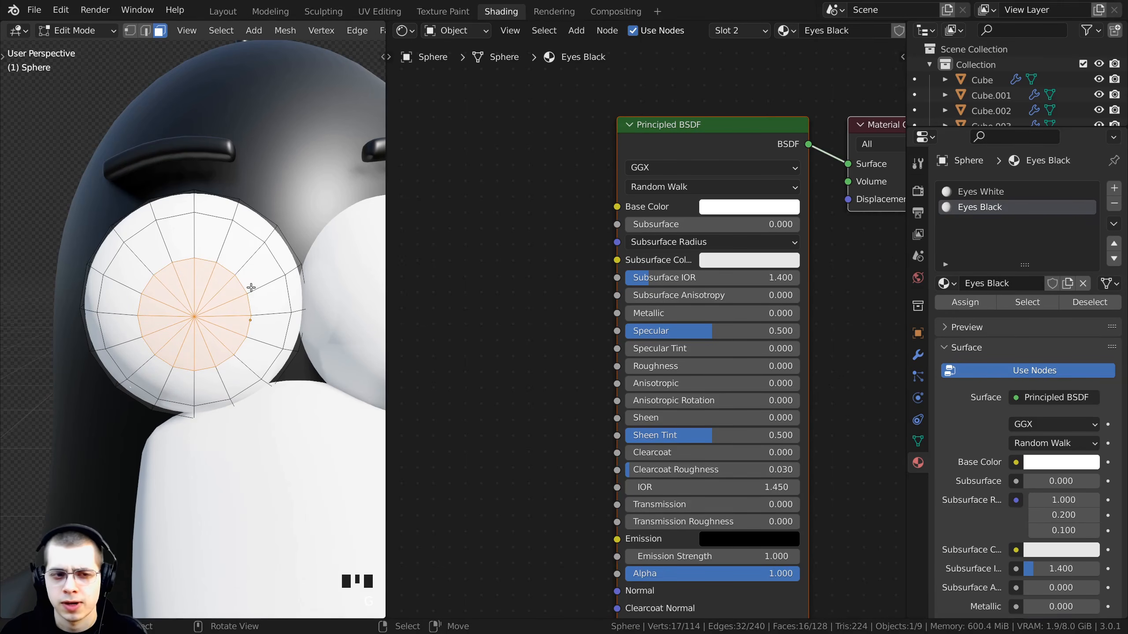
click(964, 305)
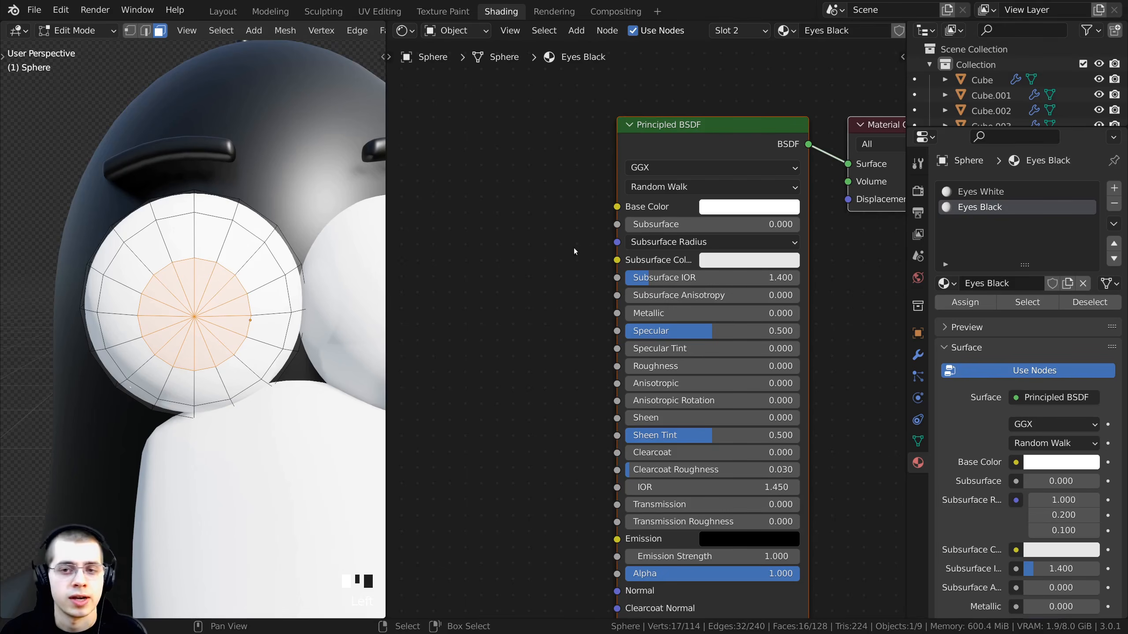
- Set the Eyes Black Base Color to full black (value 0)
middle_drag(574, 250, 559, 237)
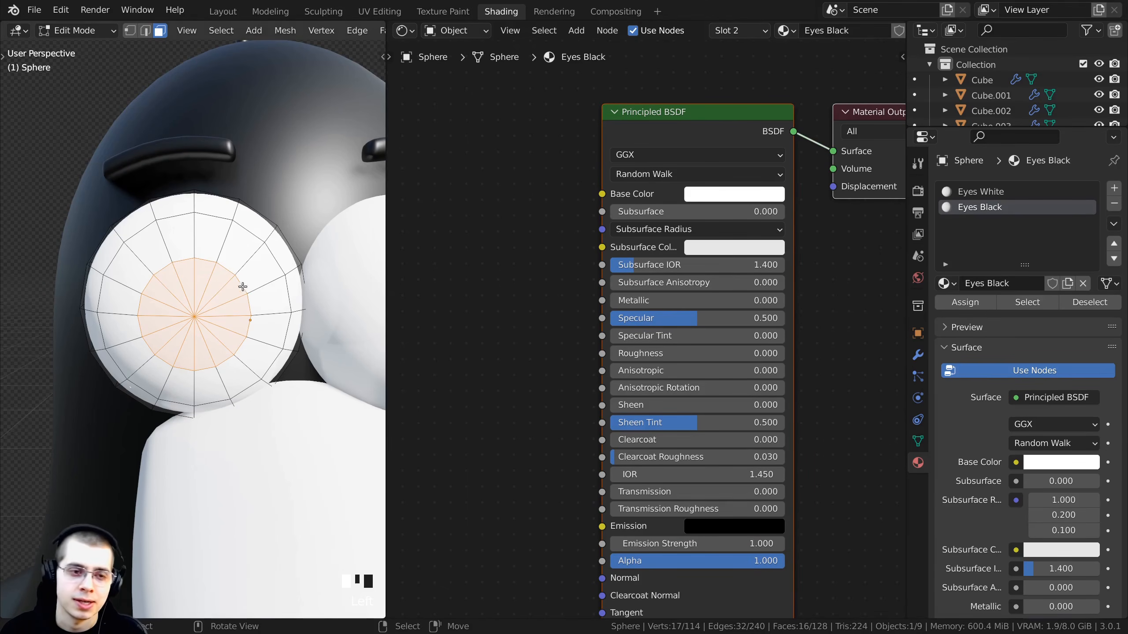
click(710, 197)
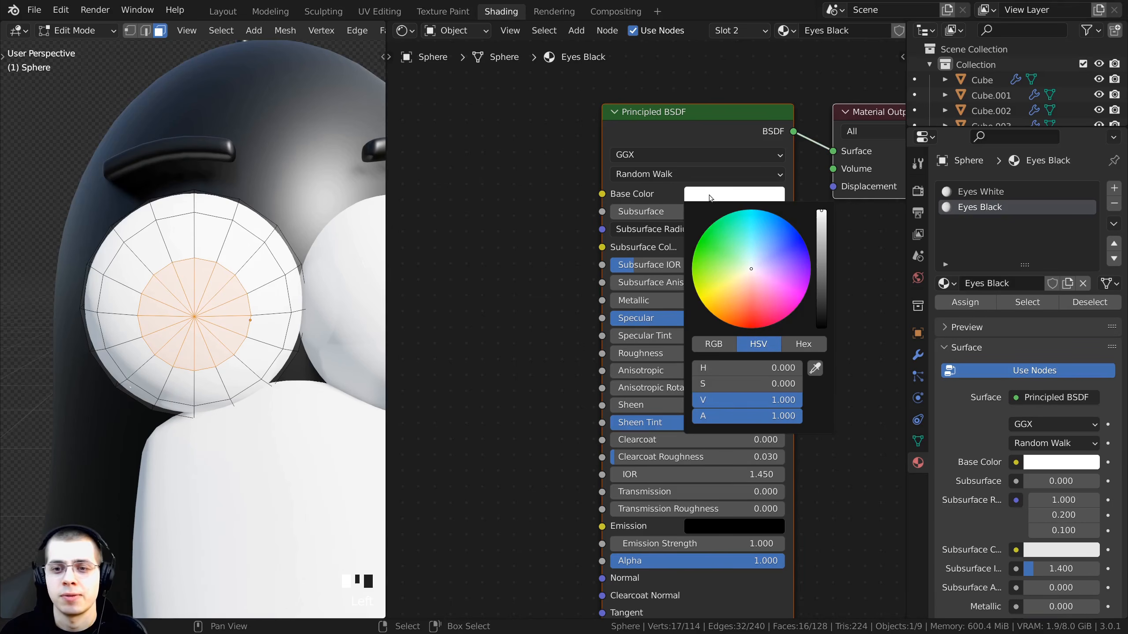
drag(824, 218, 822, 331)
scroll(271, 311, down, 3)
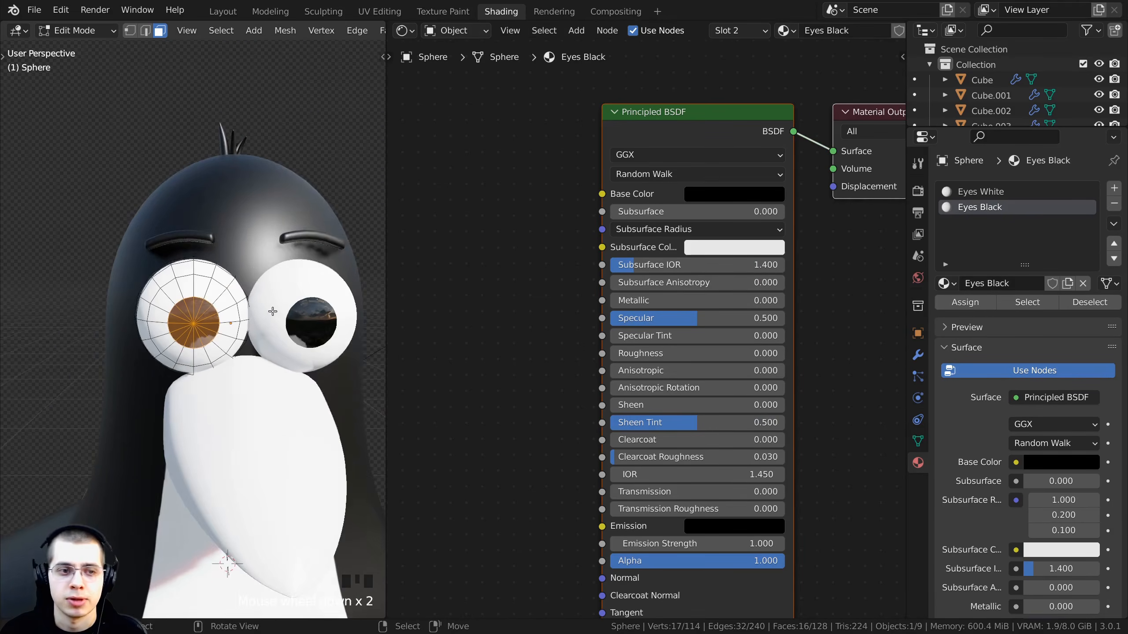
- Return to Object Mode and examine the black pupils up close in the viewport
middle_drag(271, 311, 187, 230)
scroll(248, 284, down, 1)
key(Tab)
scroll(301, 250, up, 3)
scroll(226, 268, up, 2)
scroll(201, 273, up, 5)
scroll(275, 277, down, 3)
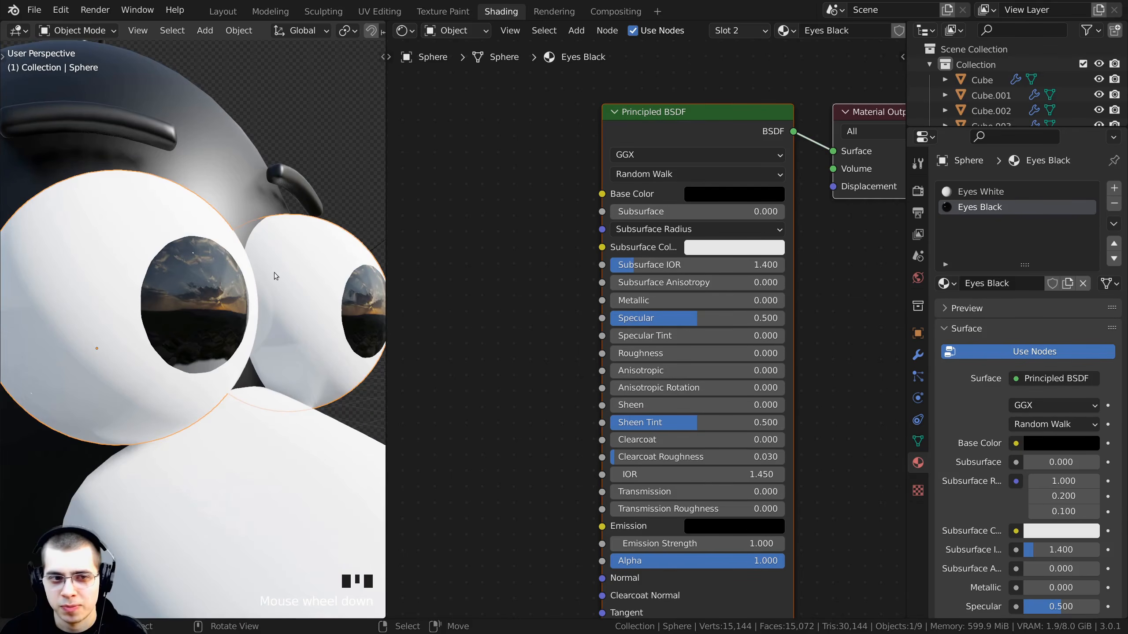
scroll(160, 268, down, 4)
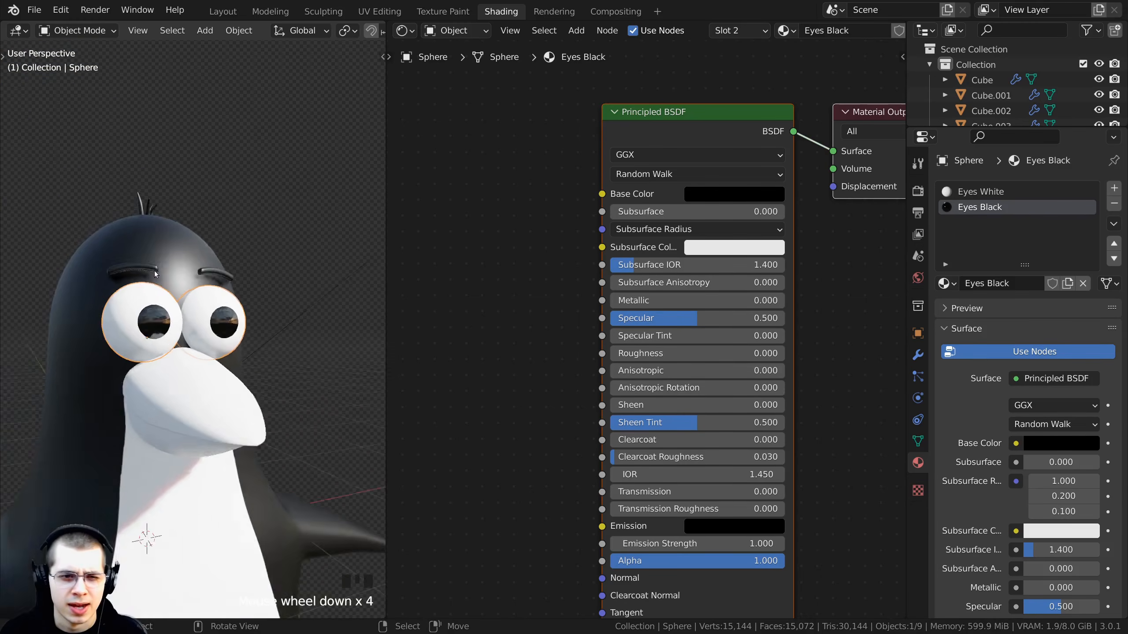
middle_drag(154, 271, 164, 235)
scroll(213, 288, up, 6)
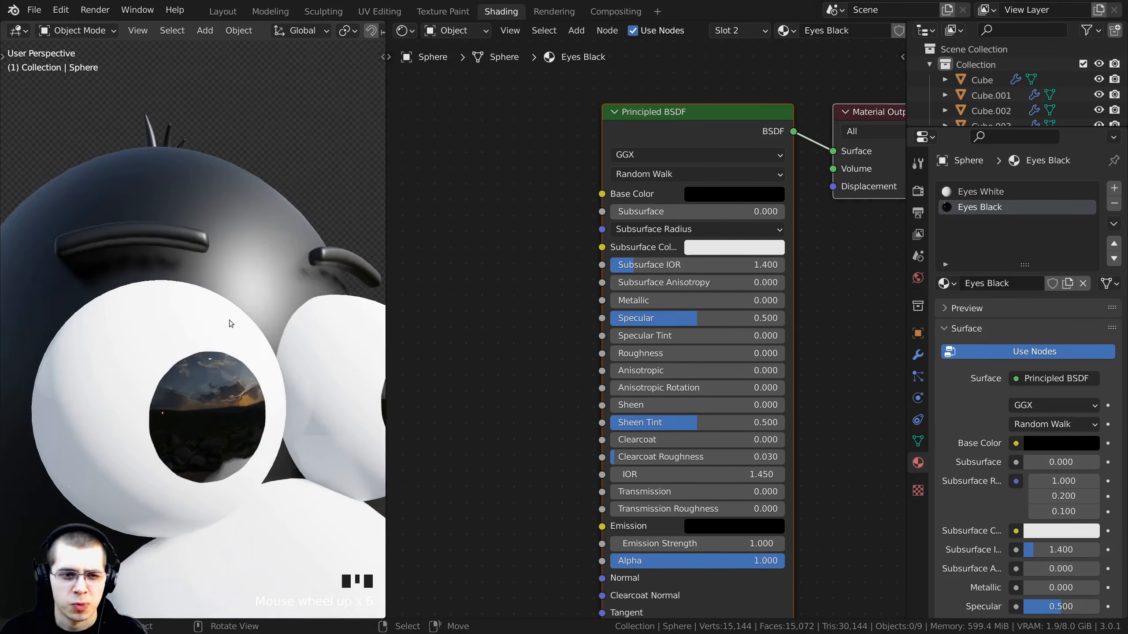
scroll(195, 311, down, 3)
scroll(216, 358, up, 5)
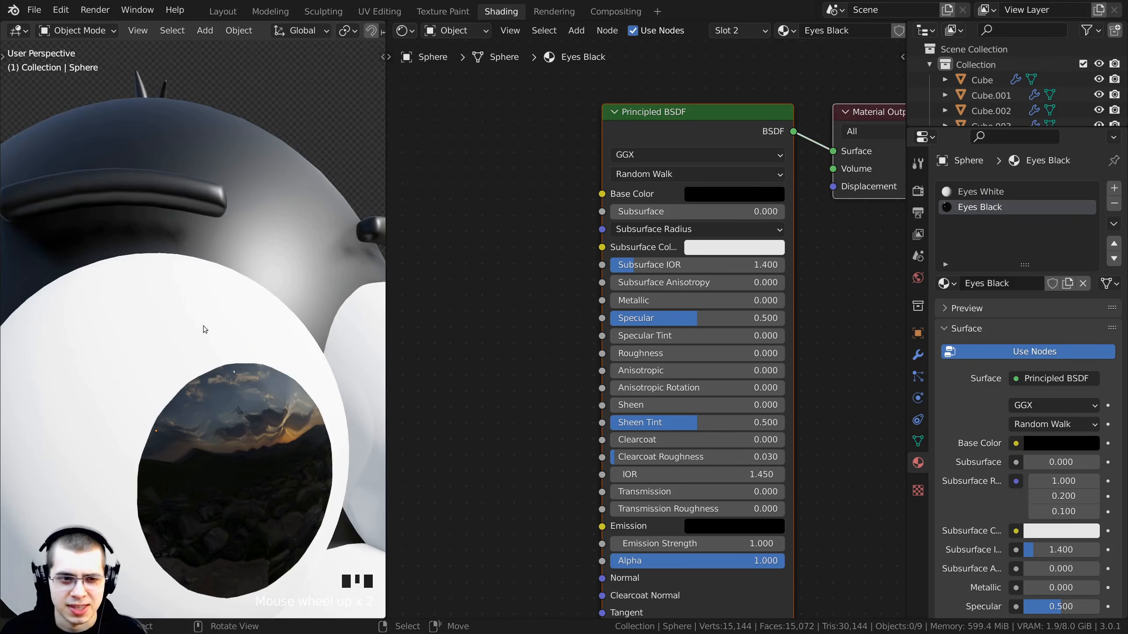
middle_drag(202, 325, 200, 315)
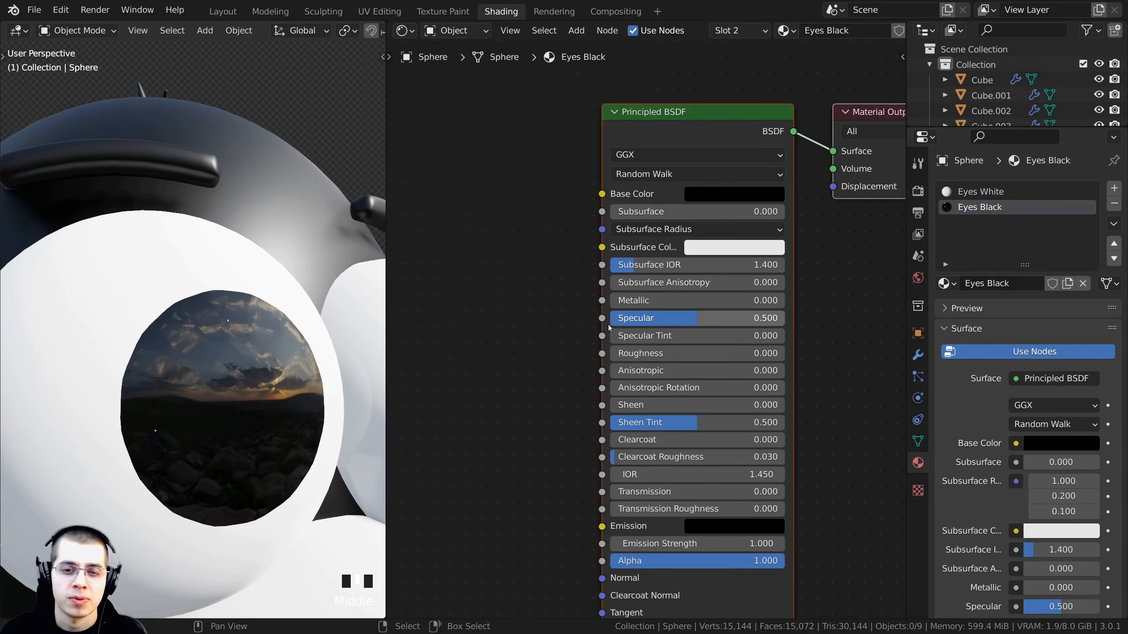
- Set the Eyes Black Specular to 0.2
click(653, 318)
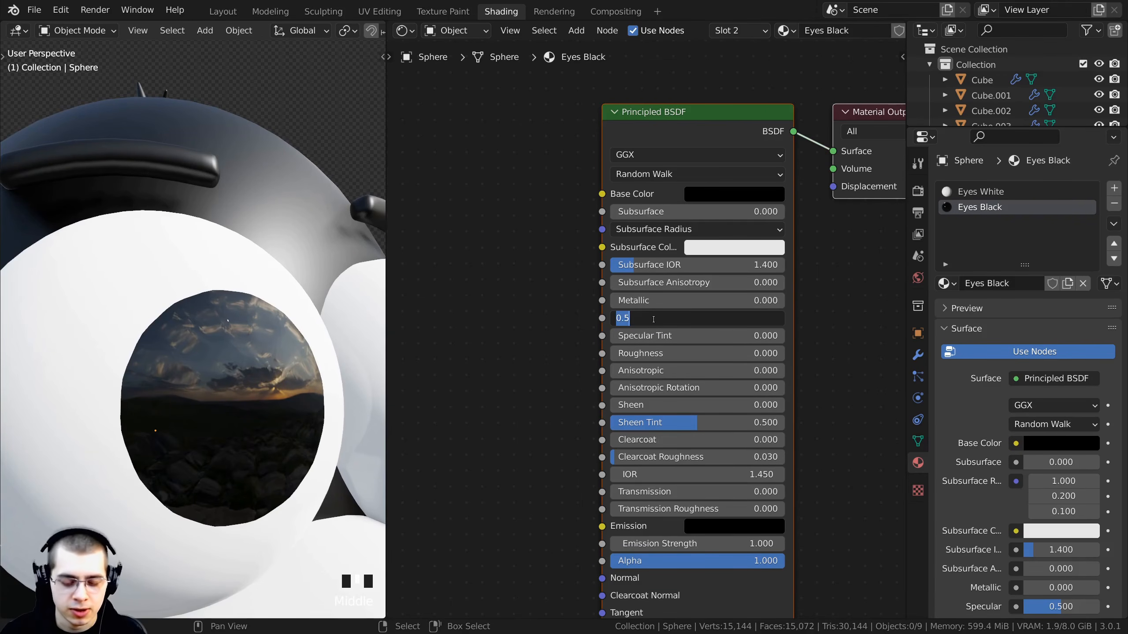
text(.2)
key(Return)
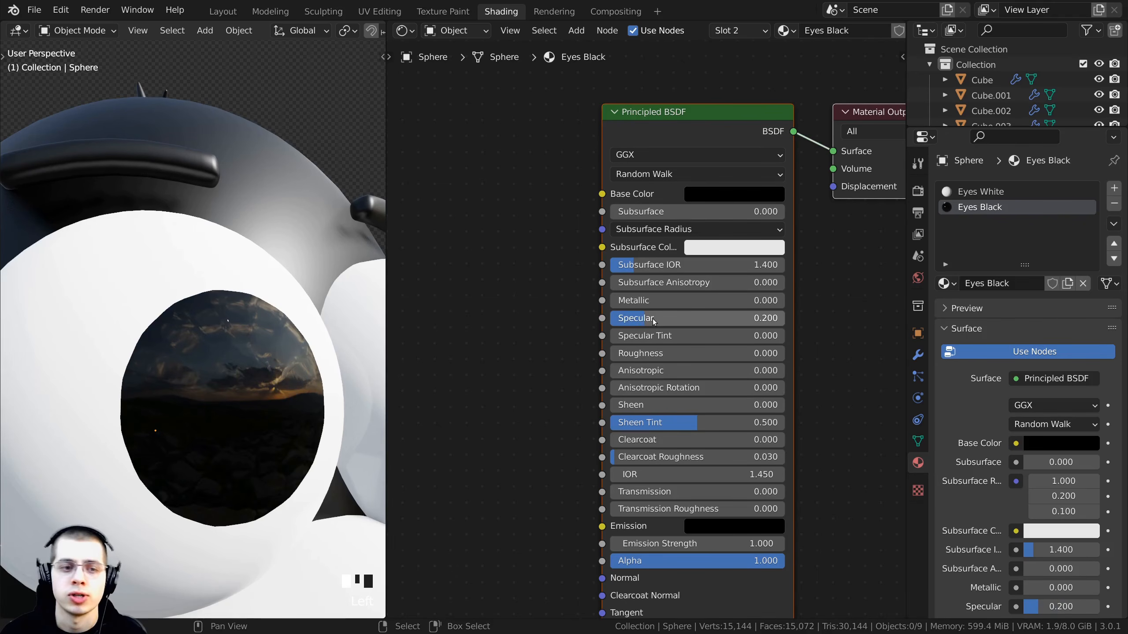
- Set the Eyes Black Roughness to 0.1
drag(657, 353, 676, 353)
scroll(221, 388, down, 4)
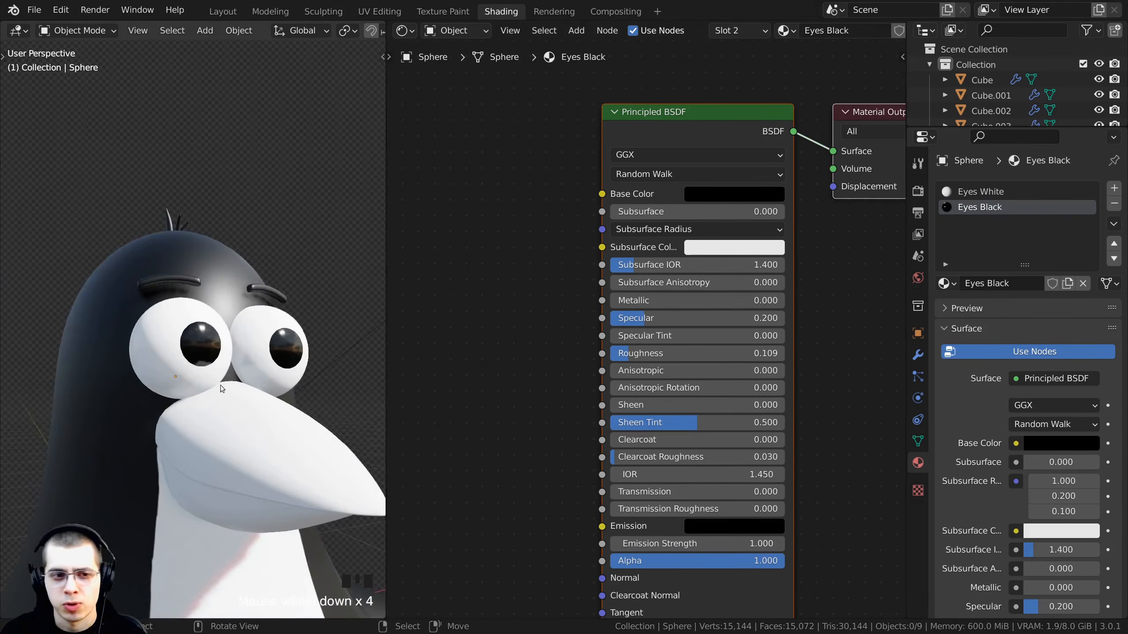
mouse_move(222, 387)
middle_down()
mouse_move(194, 395)
mouse_move(209, 392)
middle_up()
middle_drag(284, 382, 293, 351)
scroll(320, 348, up, 1)
scroll(645, 337, up, 1)
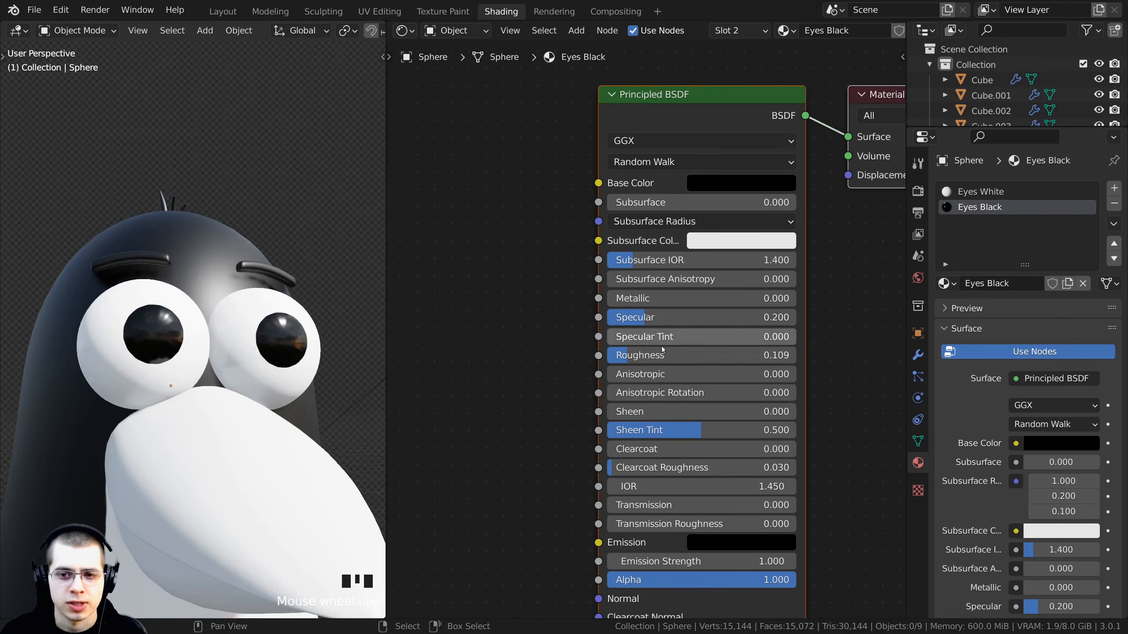
click(651, 355)
text(.1)
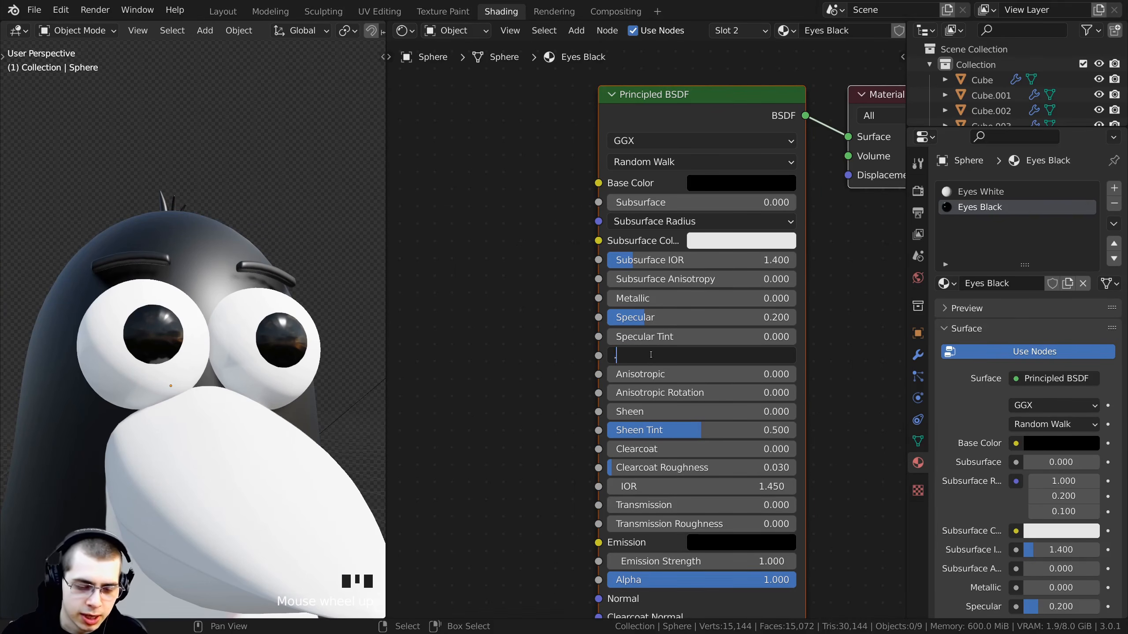
key(Return)
mouse_move(212, 332)
middle_down()
mouse_move(239, 327)
mouse_move(227, 309)
mouse_move(263, 374)
mouse_move(286, 316)
mouse_move(185, 355)
mouse_move(231, 278)
mouse_move(208, 302)
mouse_move(192, 250)
mouse_move(207, 329)
middle_up()
scroll(240, 326, up, 3)
scroll(235, 317, down, 3)
scroll(224, 270, up, 2)
scroll(231, 278, down, 2)
scroll(161, 253, up, 4)
scroll(160, 252, down, 4)
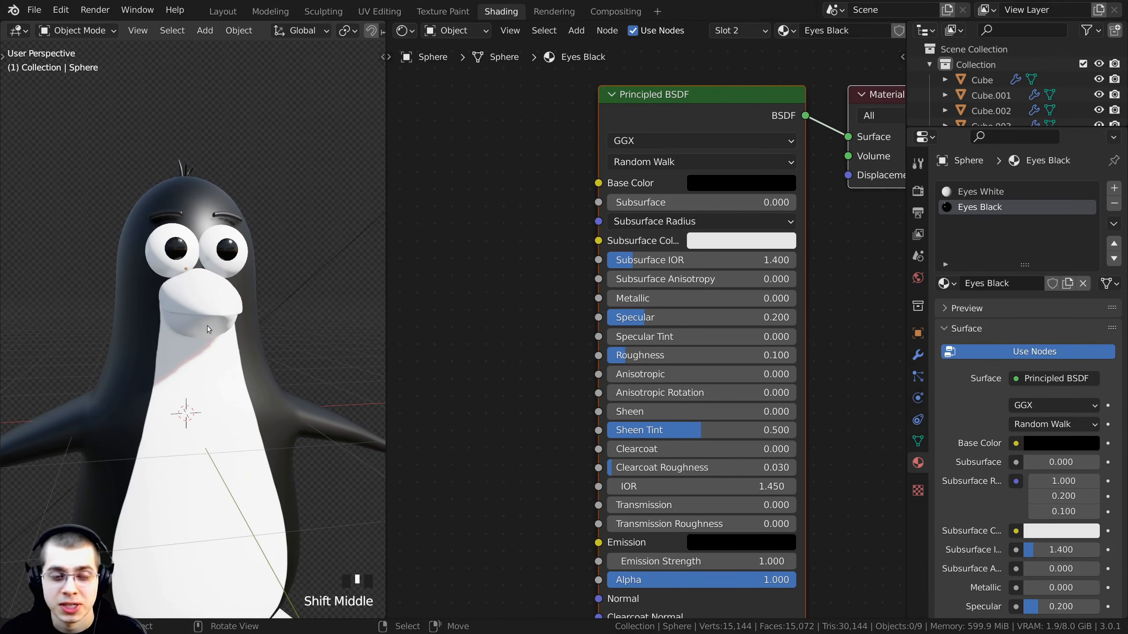
- Select the upper beak and create a new material named Orange for it
right_click(202, 317)
right_click(202, 316)
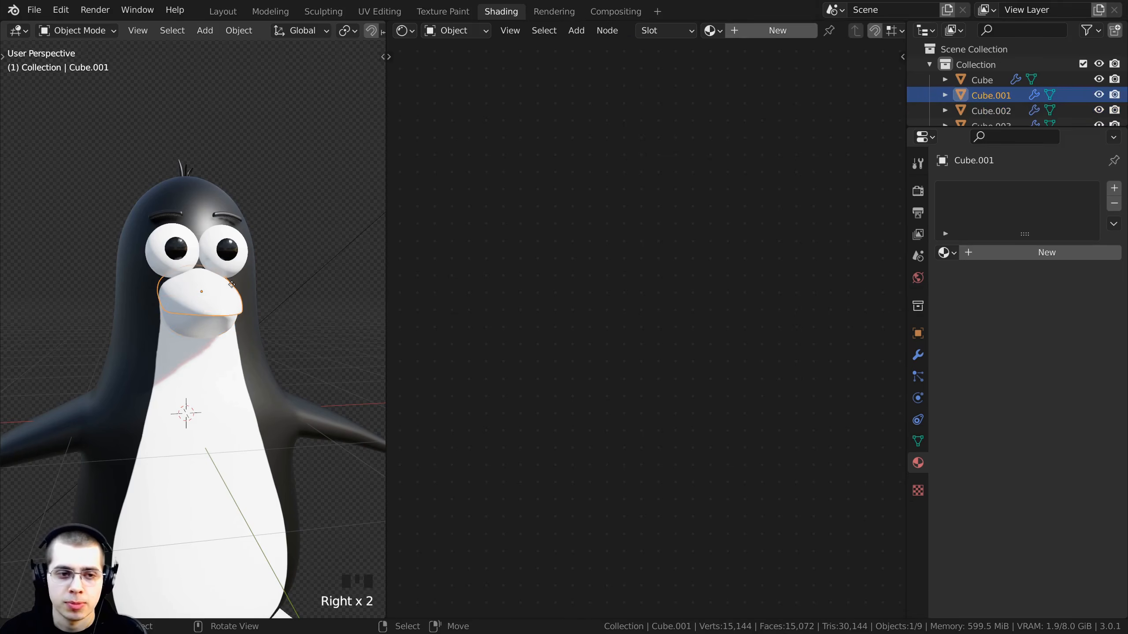
middle_drag(203, 315, 180, 231)
key(ctrl+z)
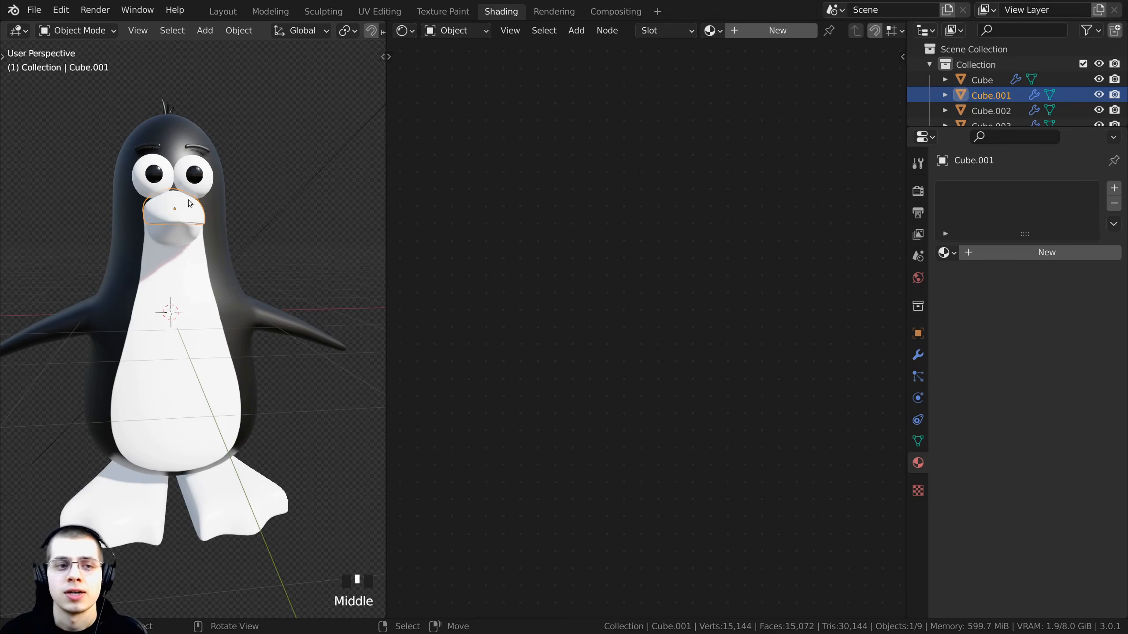
scroll(176, 218, up, 2)
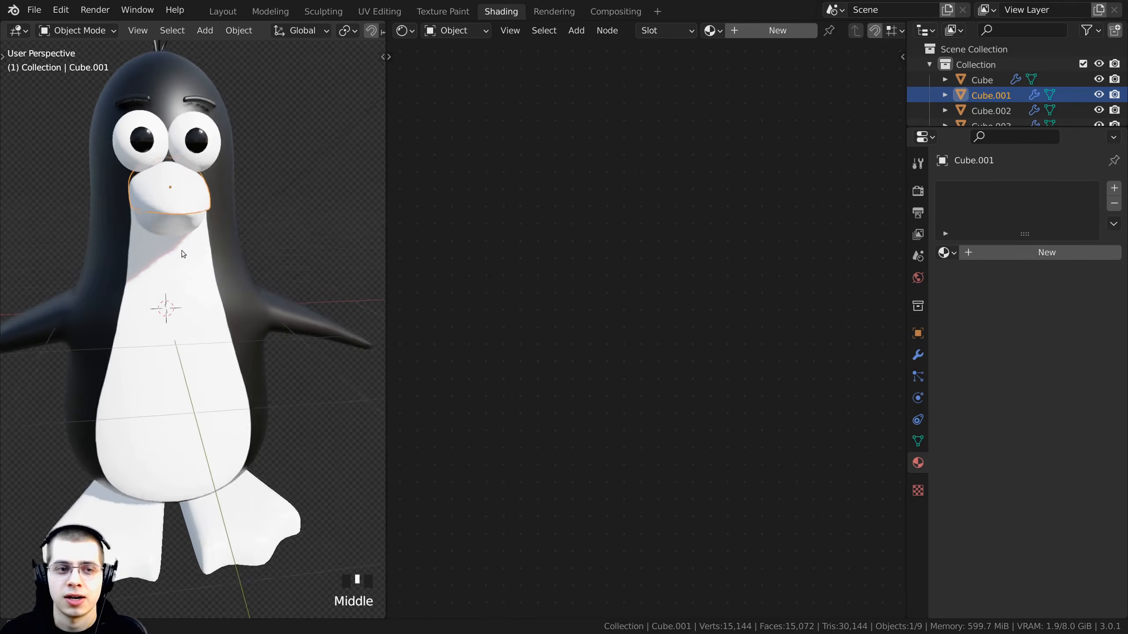
click(750, 32)
click(799, 30)
key(BackSpace)
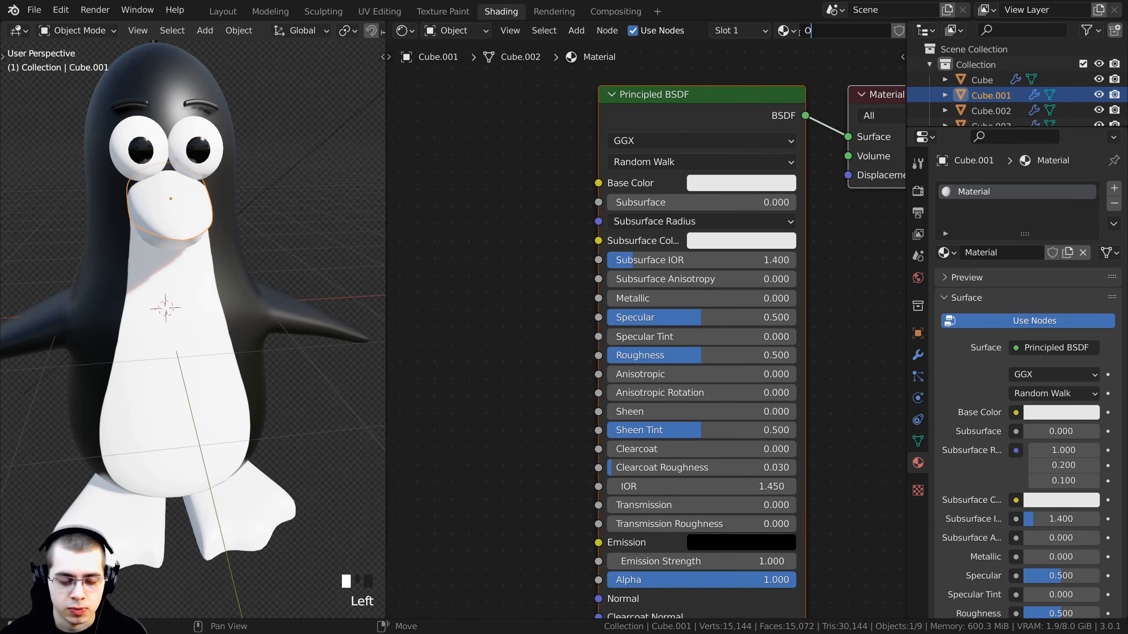
text(Orange)
key(Return)
- Set the Orange material's Base Color to orange, hex F27200
middle_drag(703, 177, 643, 204)
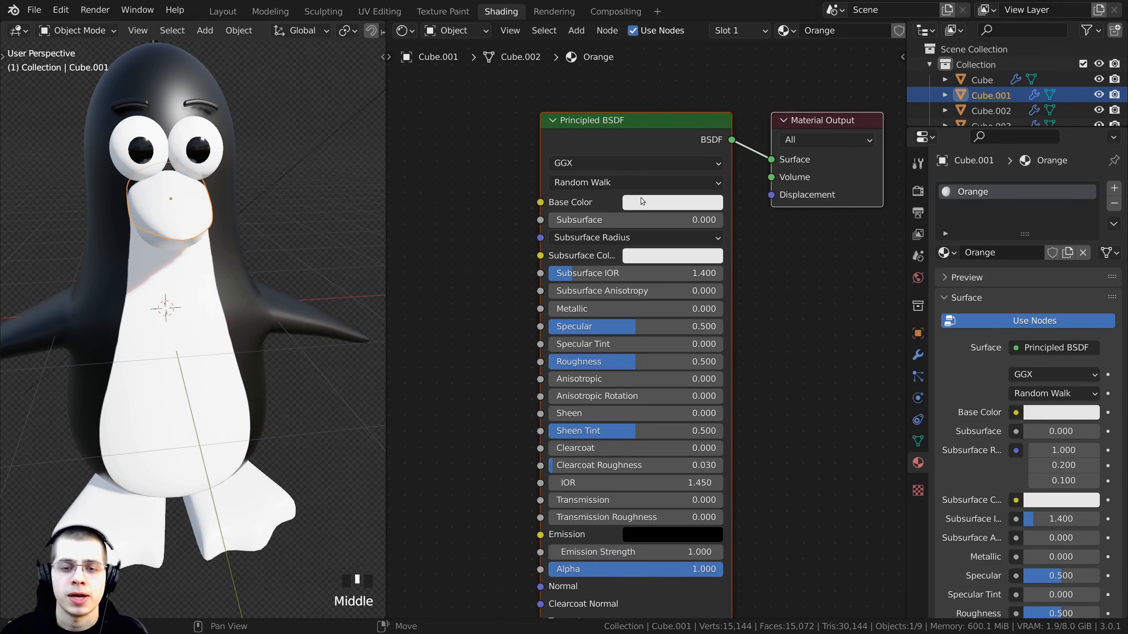
click(643, 203)
drag(688, 287, 662, 330)
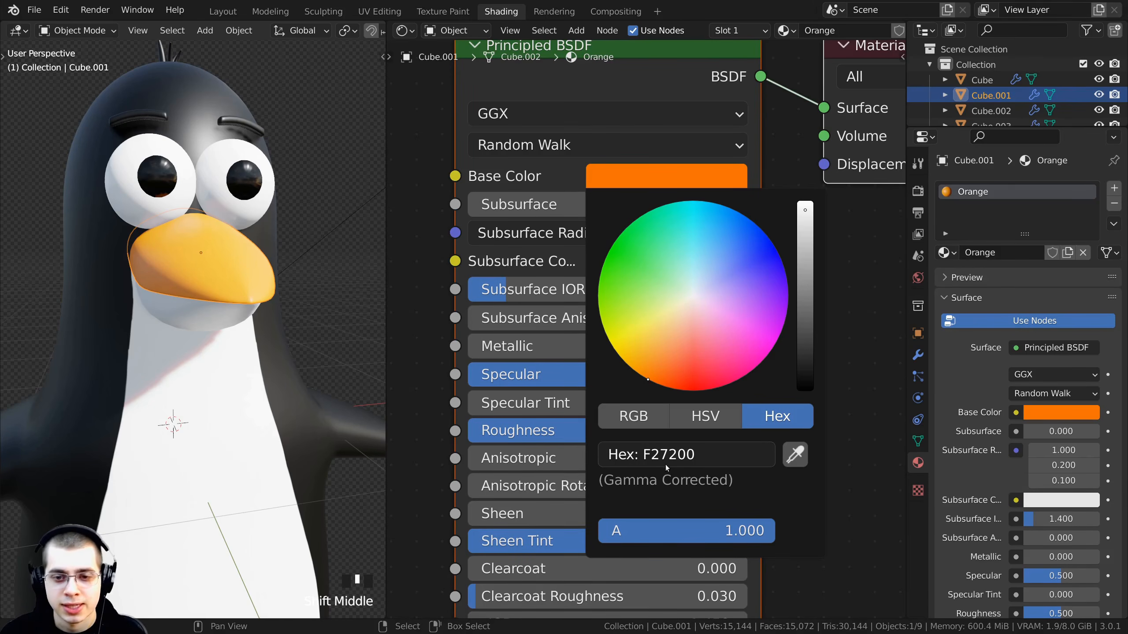
- Set the Orange material's Subsurface Color to a deep red
mouse_move(190, 319)
middle_down()
mouse_move(165, 279)
mouse_move(174, 318)
middle_up()
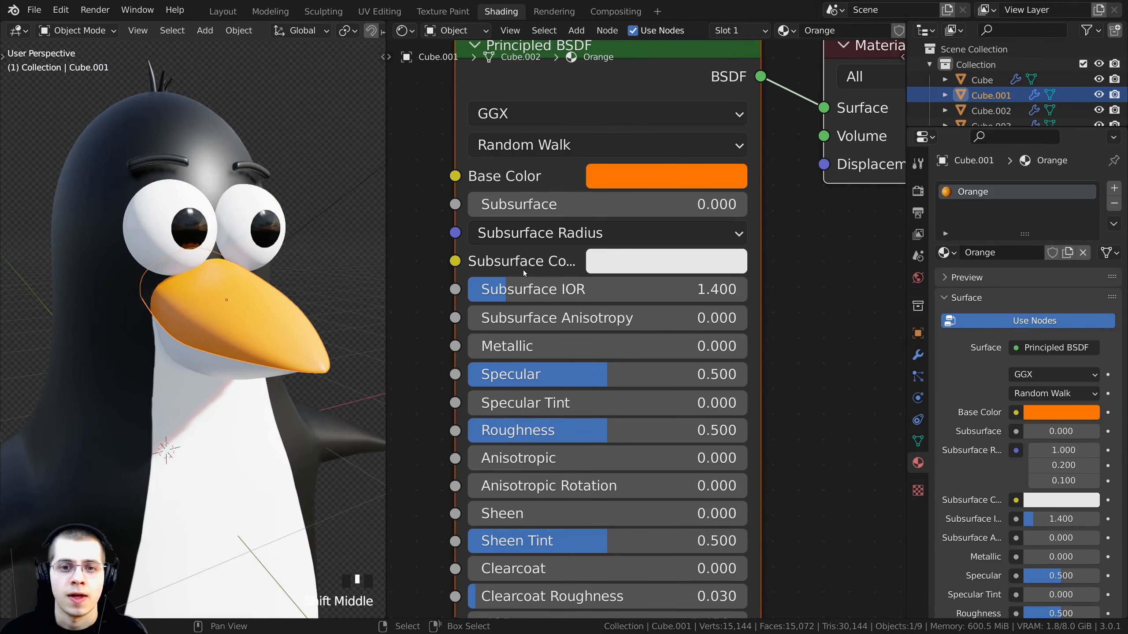
scroll(597, 266, up, 1)
click(598, 265)
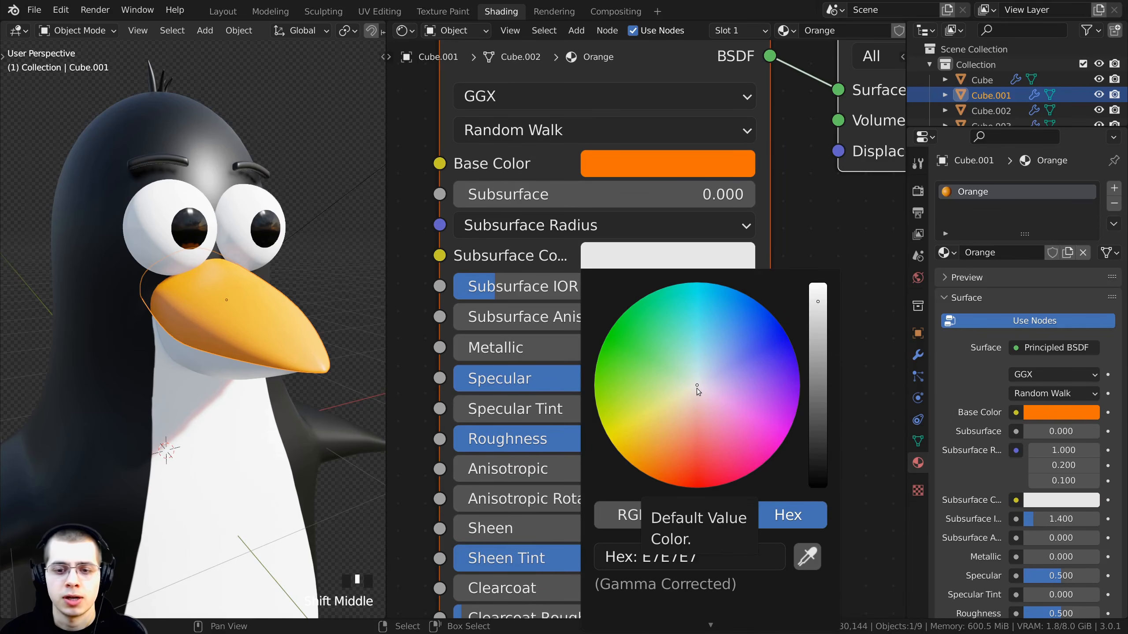
drag(697, 389, 689, 487)
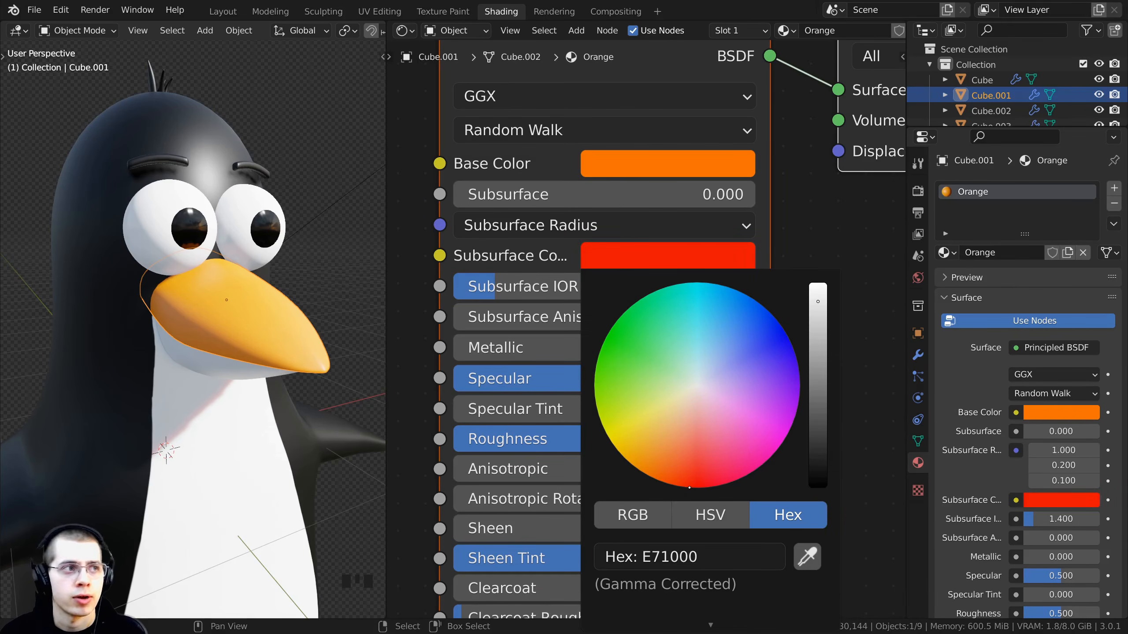
drag(818, 303, 818, 284)
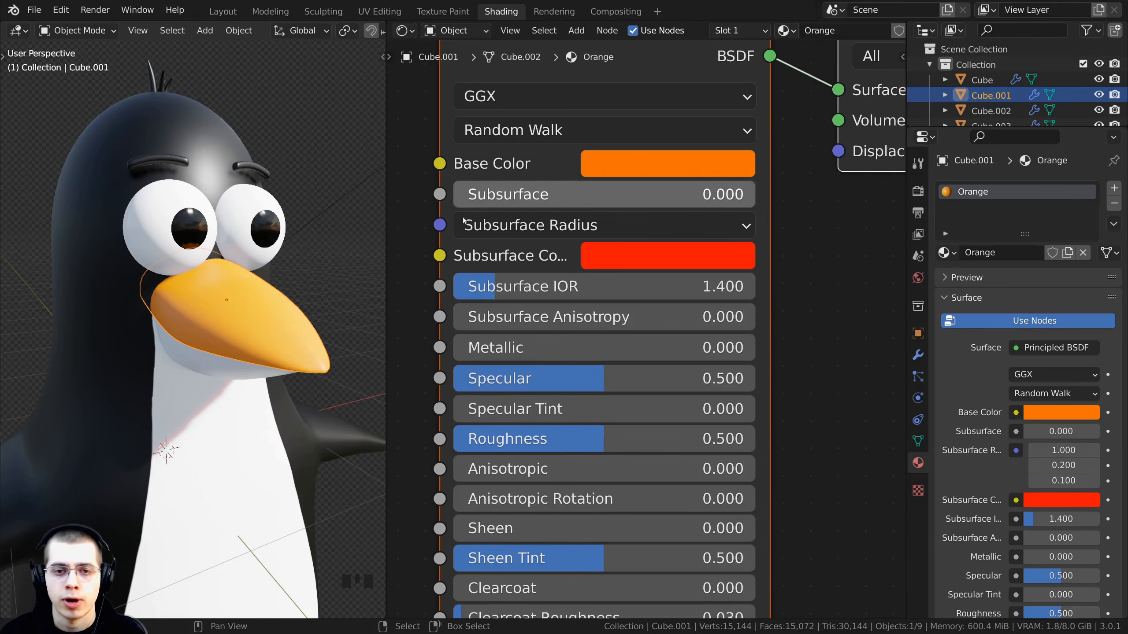
- Set the Orange material's Subsurface to 0.2
scroll(539, 250, down, 1)
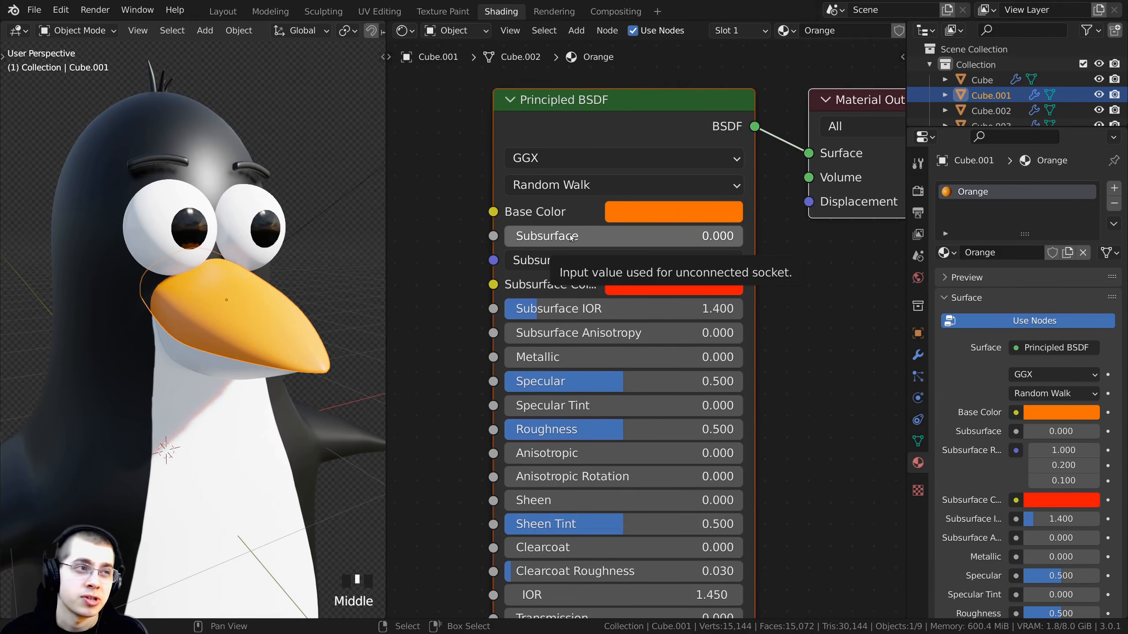
click(555, 236)
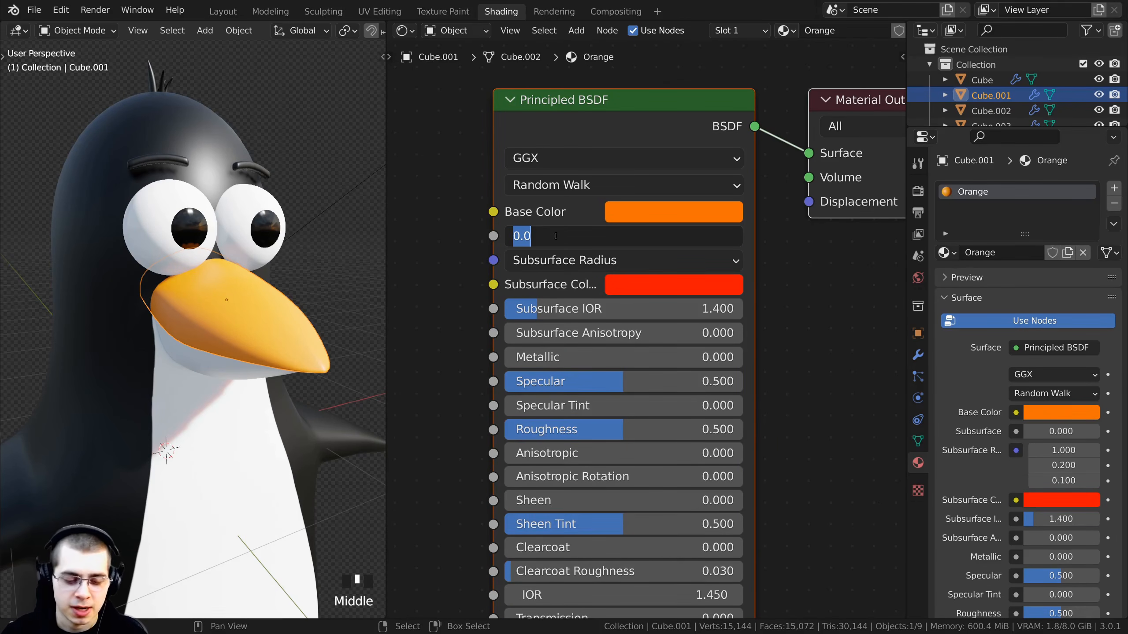
text(.2)
key(Return)
- Inspect the beak shading in the viewport and save the file
scroll(167, 328, up, 2)
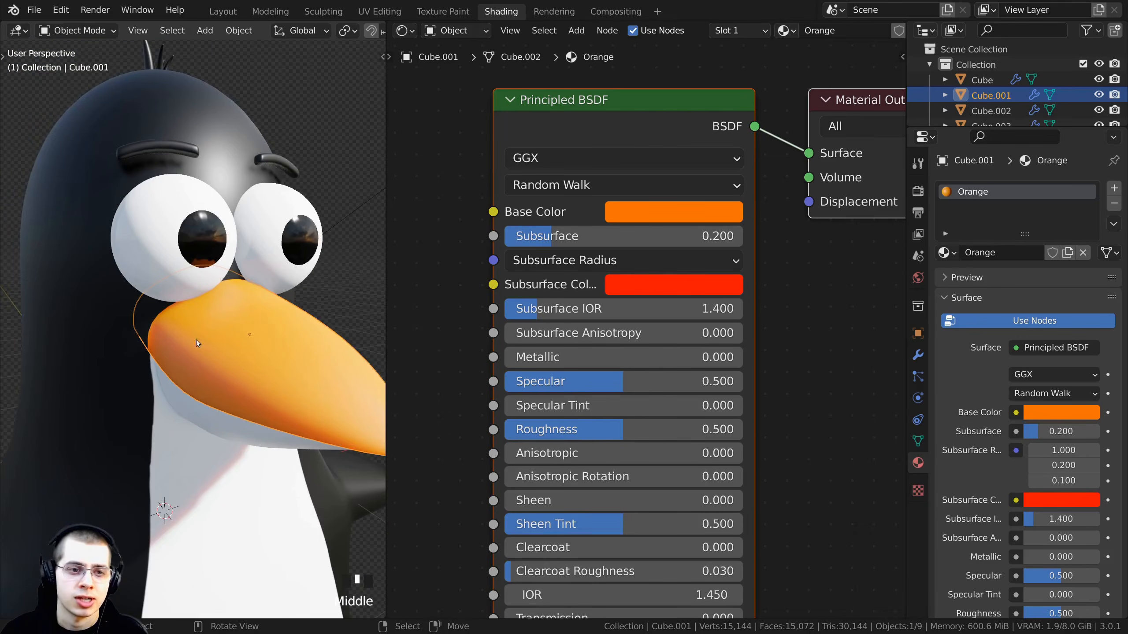
scroll(212, 367, down, 1)
middle_drag(212, 367, 236, 269)
scroll(250, 299, up, 2)
scroll(289, 311, down, 3)
scroll(271, 297, up, 1)
key(ctrl+s)
- Set the Orange material's Roughness to 0.4
scroll(235, 270, up, 2)
scroll(235, 269, down, 1)
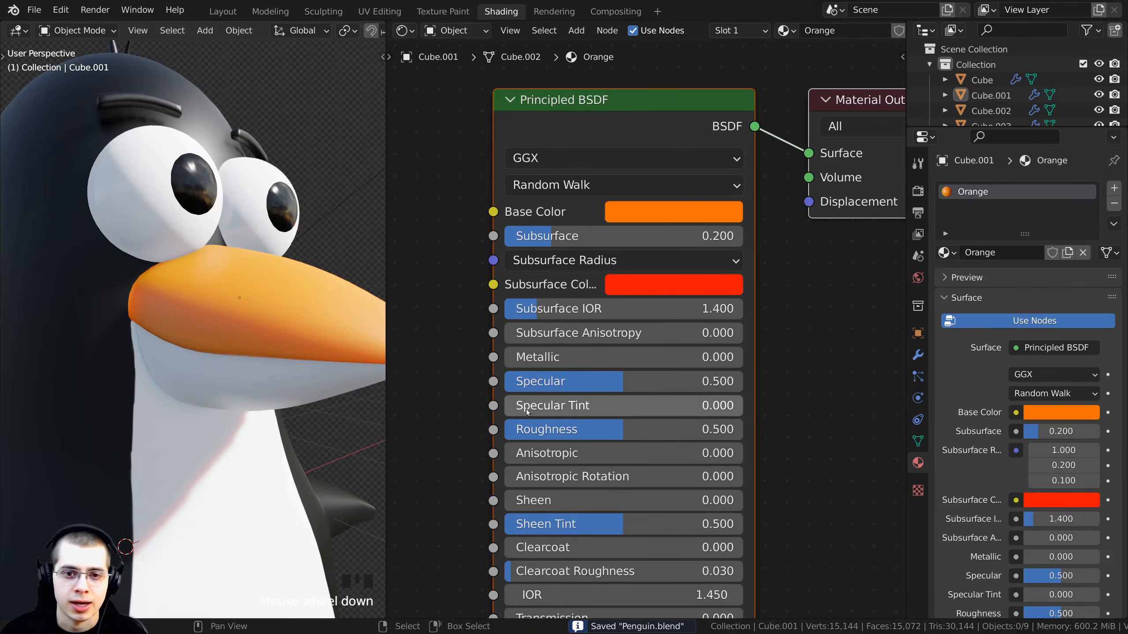
scroll(584, 428, down, 1)
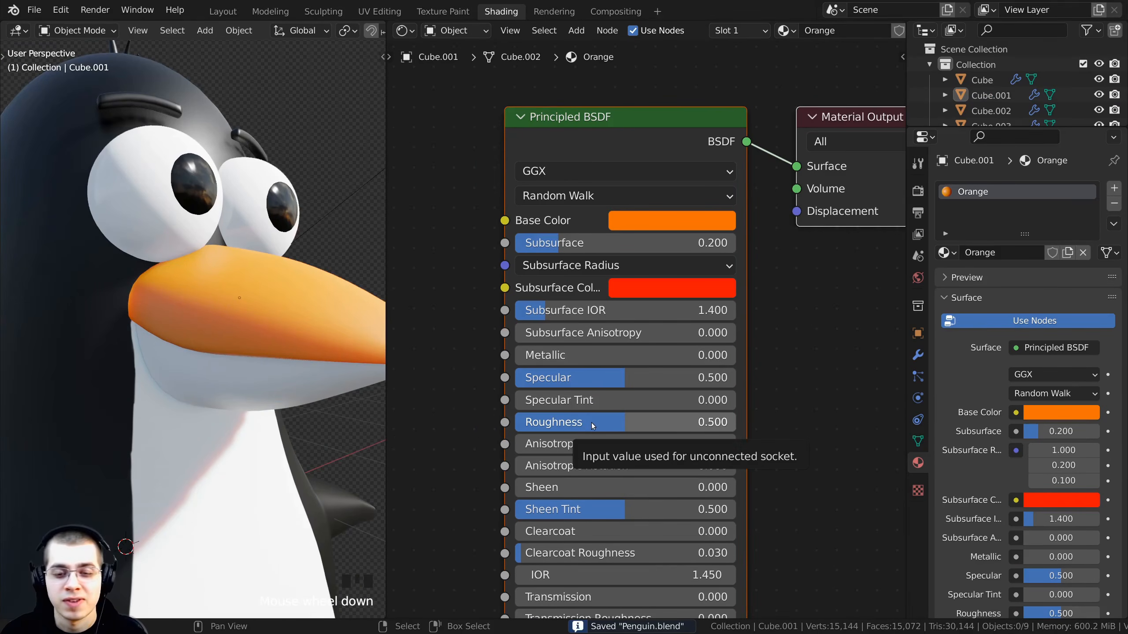
click(594, 424)
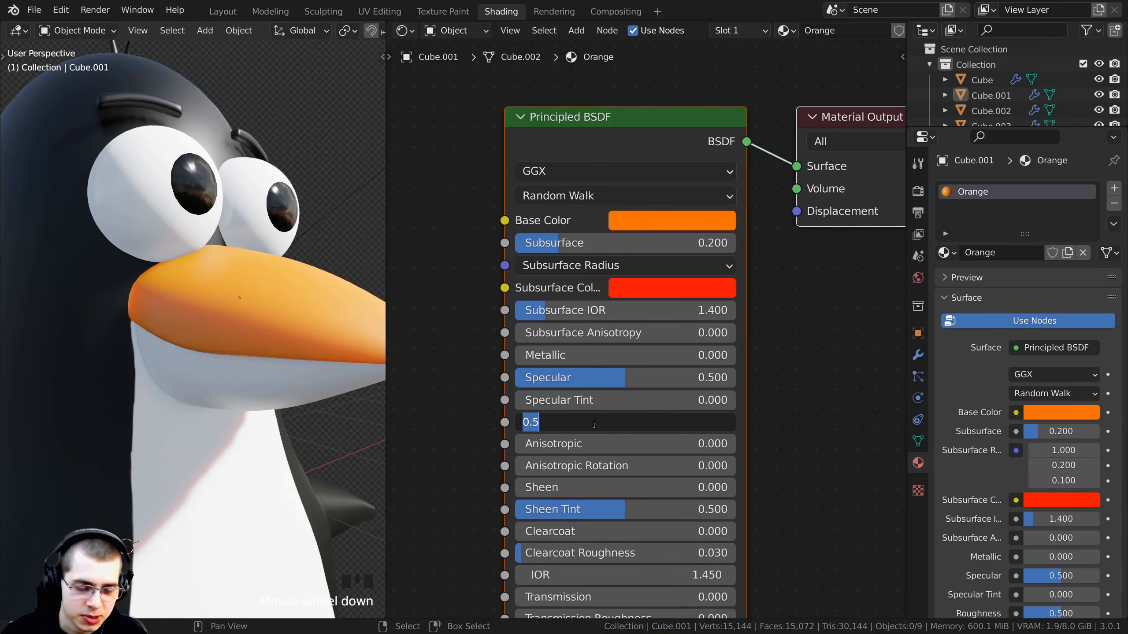
text(.4)
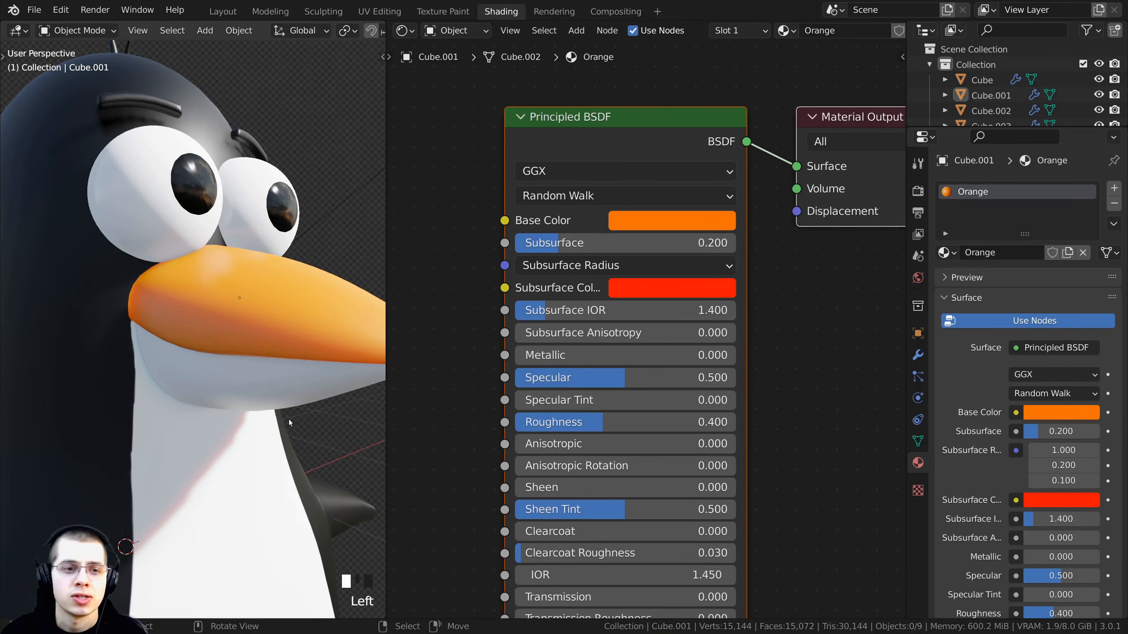
- Select the lower beak and assign the existing Orange material to it
middle_drag(289, 420, 331, 279)
scroll(270, 409, down, 6)
key(a)
scroll(162, 416, up, 1)
key(alt+a)
scroll(331, 278, up, 2)
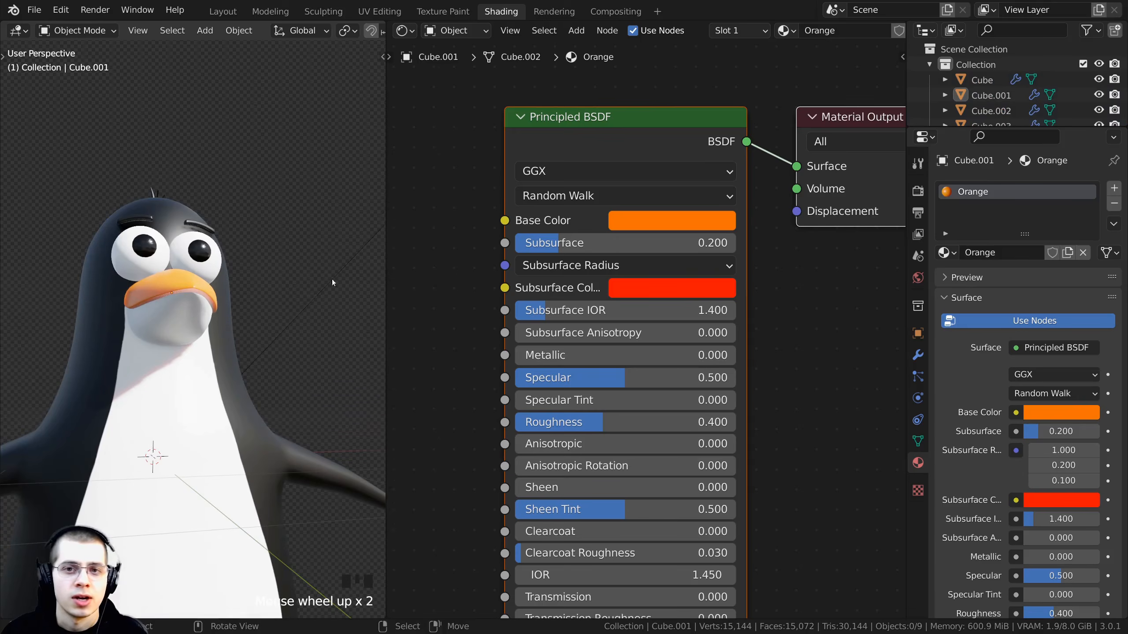
scroll(444, 284, up, 1)
right_click(178, 305)
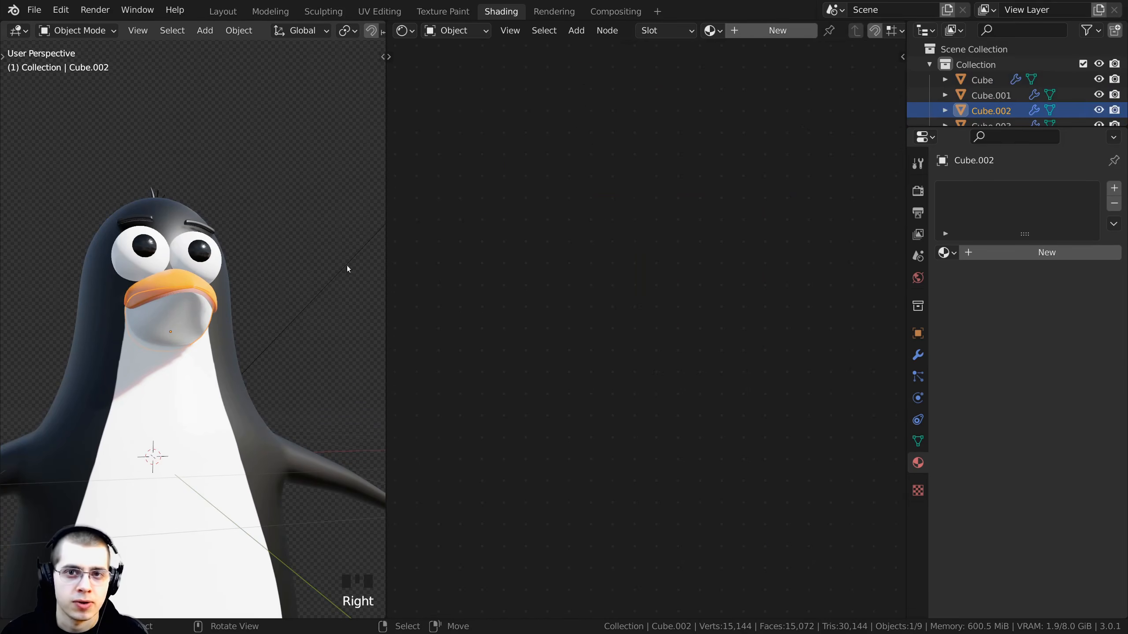
click(713, 30)
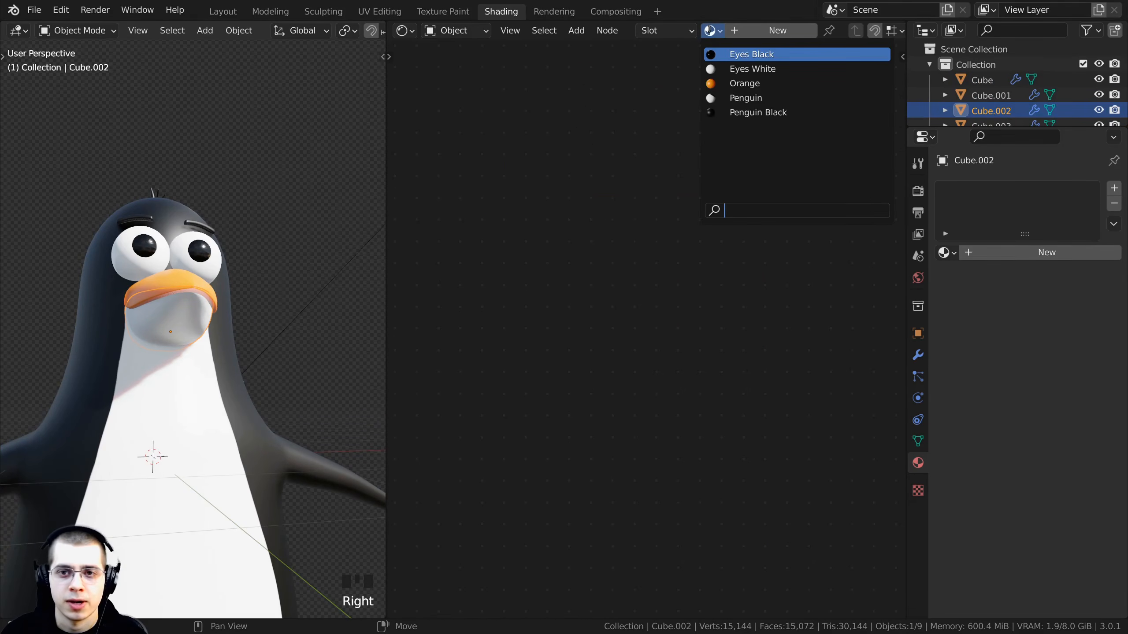
click(751, 84)
- Select the feet and assign the Orange material to them
scroll(245, 188, down, 3)
shift+middle_drag(235, 378, 222, 235)
middle_drag(222, 266, 221, 401)
right_click(217, 422)
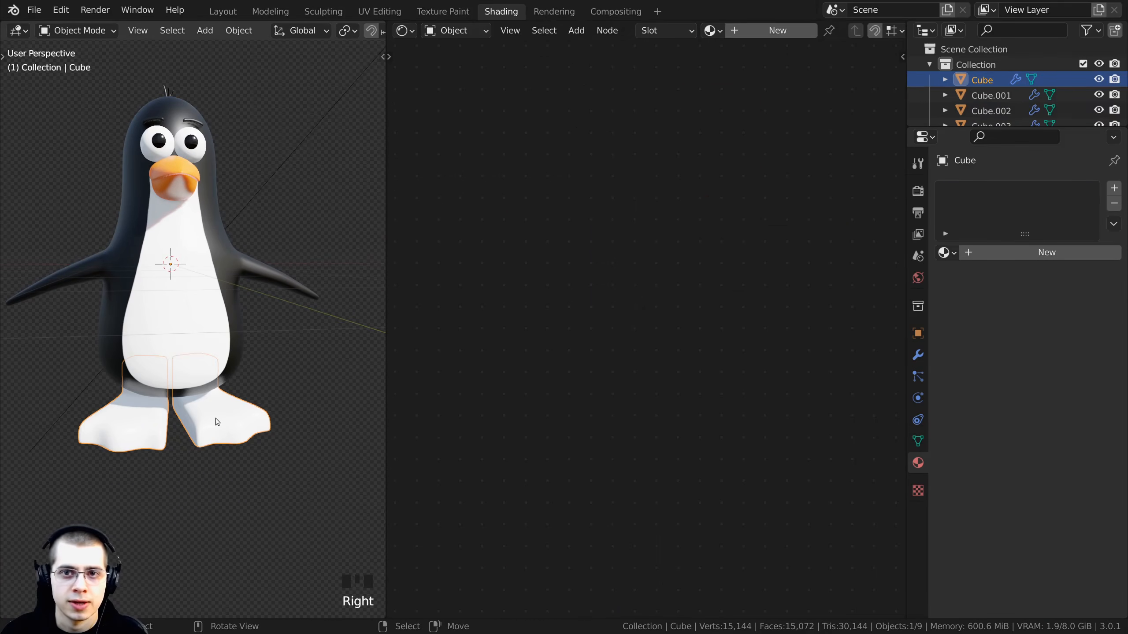
click(713, 30)
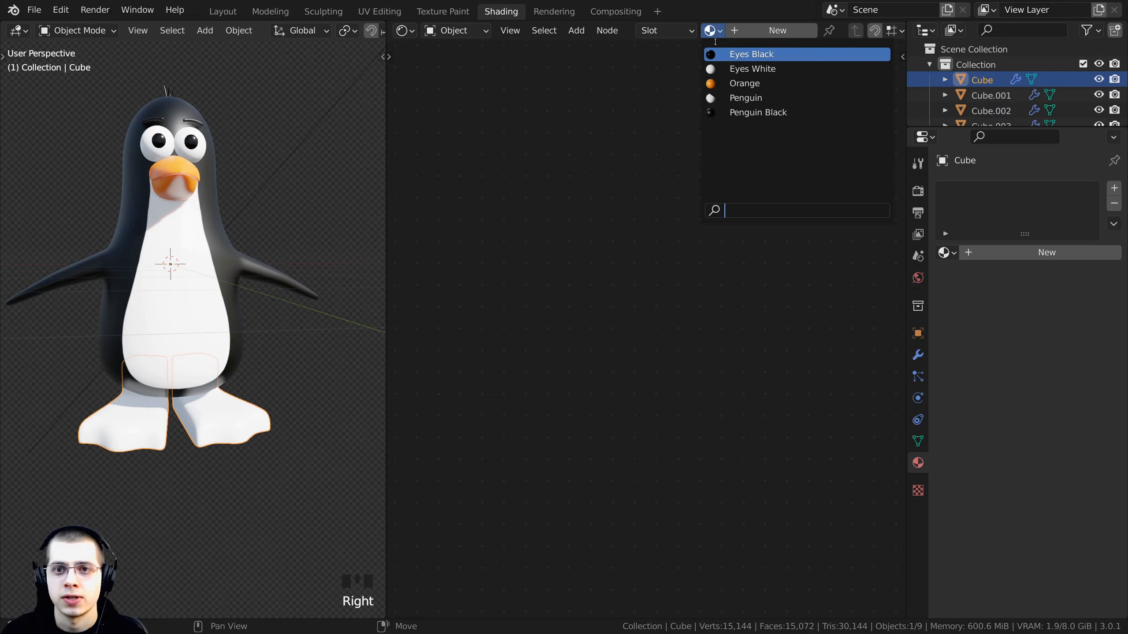
click(720, 84)
- Select the upper beak and hide it to expose the tongue
shift+middle_drag(160, 256, 237, 413)
right_click(209, 329)
scroll(211, 358, up, 2)
key(h)
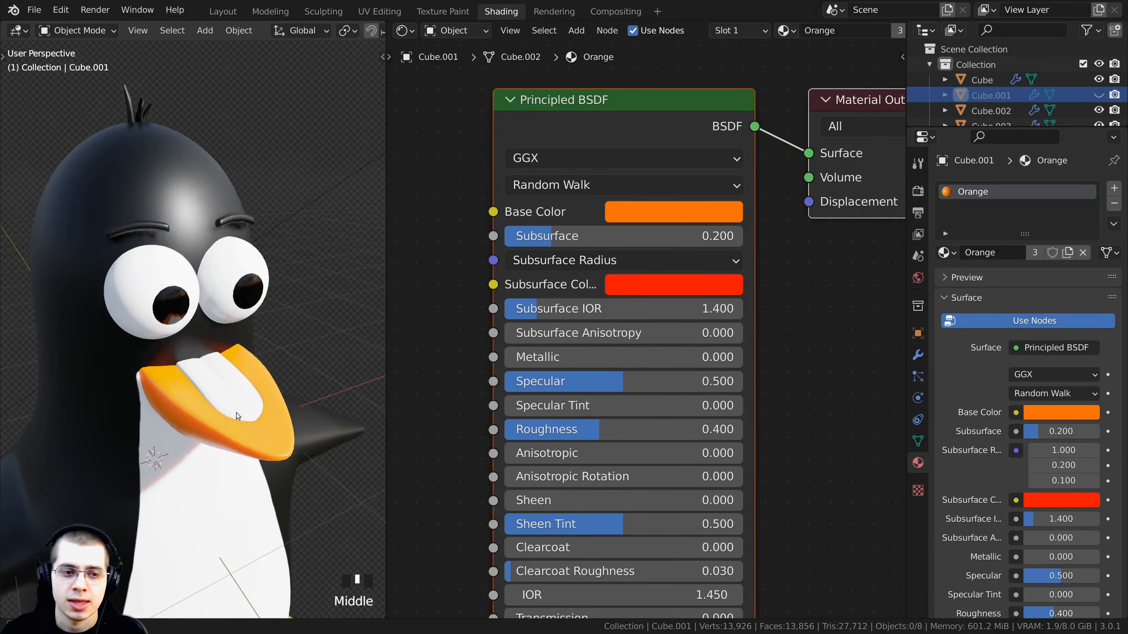
- Select the tongue and create a new material named Tongue for it
right_click(215, 380)
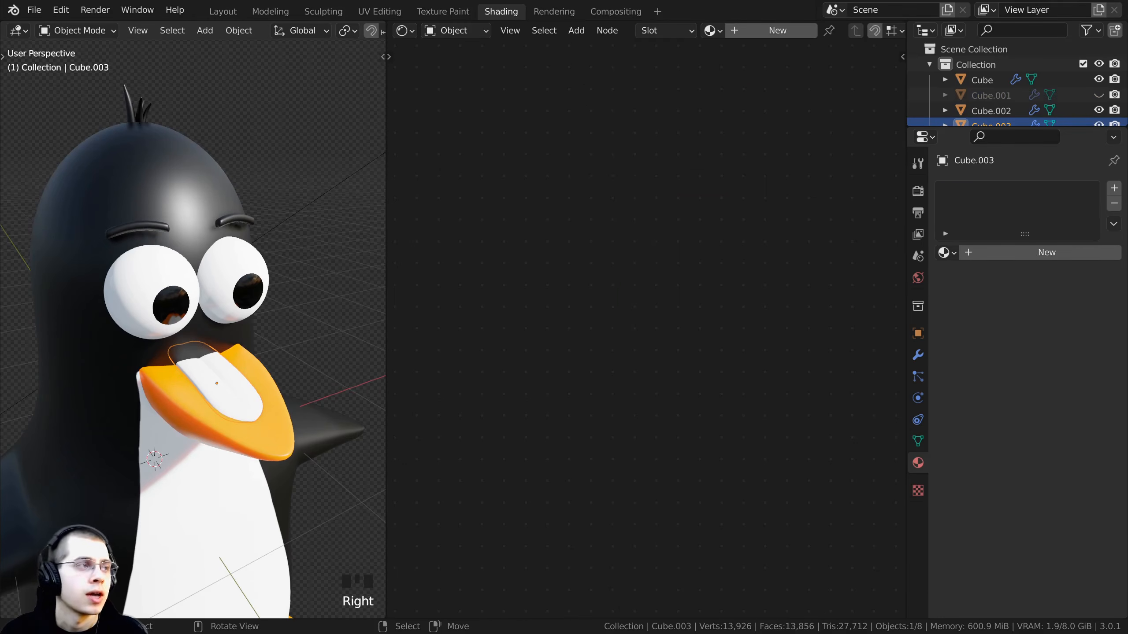
click(761, 33)
double_click(823, 38)
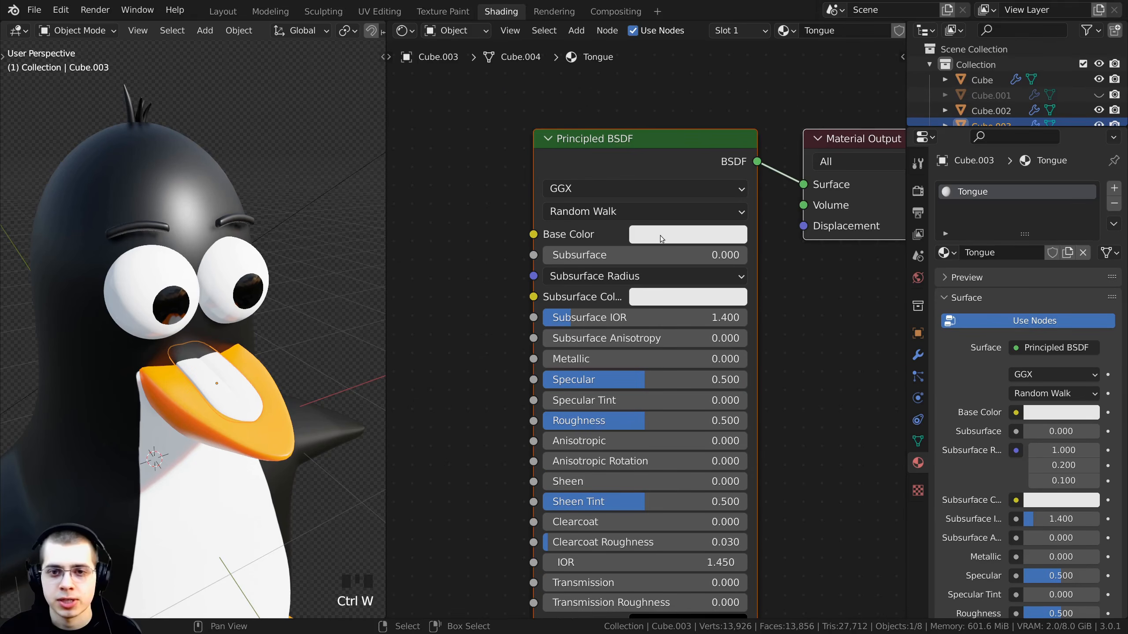
- Set the Tongue material's Base Color to a dark red
click(660, 235)
drag(717, 334, 699, 392)
drag(789, 285, 789, 306)
scroll(236, 430, up, 3)
shift+middle_drag(236, 430, 186, 329)
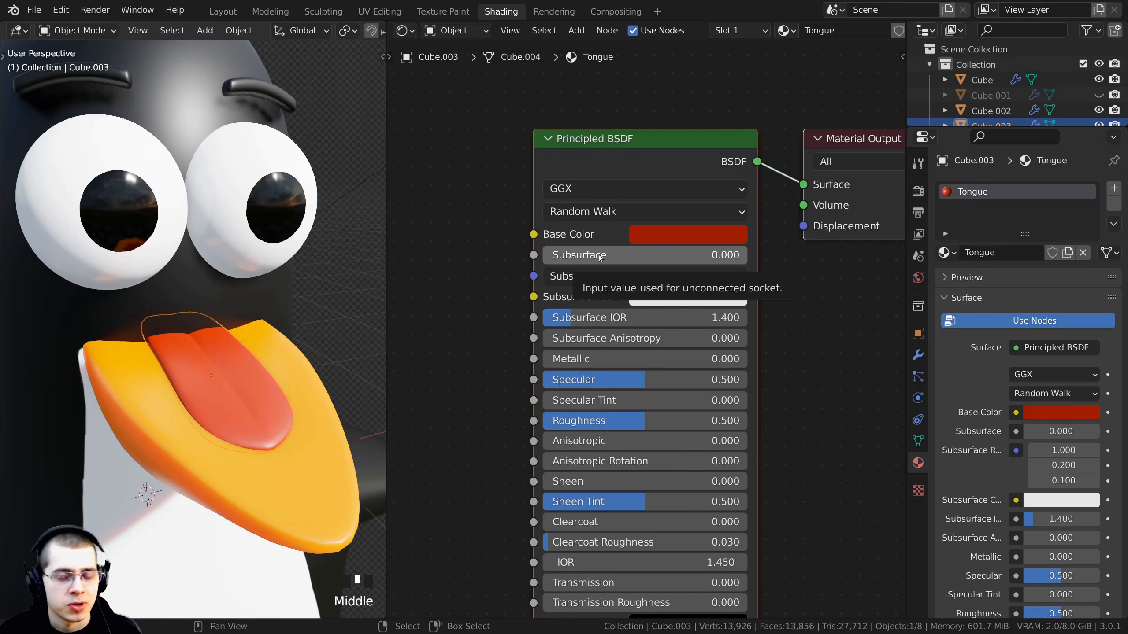
- Set the Tongue material's Subsurface to 0.2
click(581, 253)
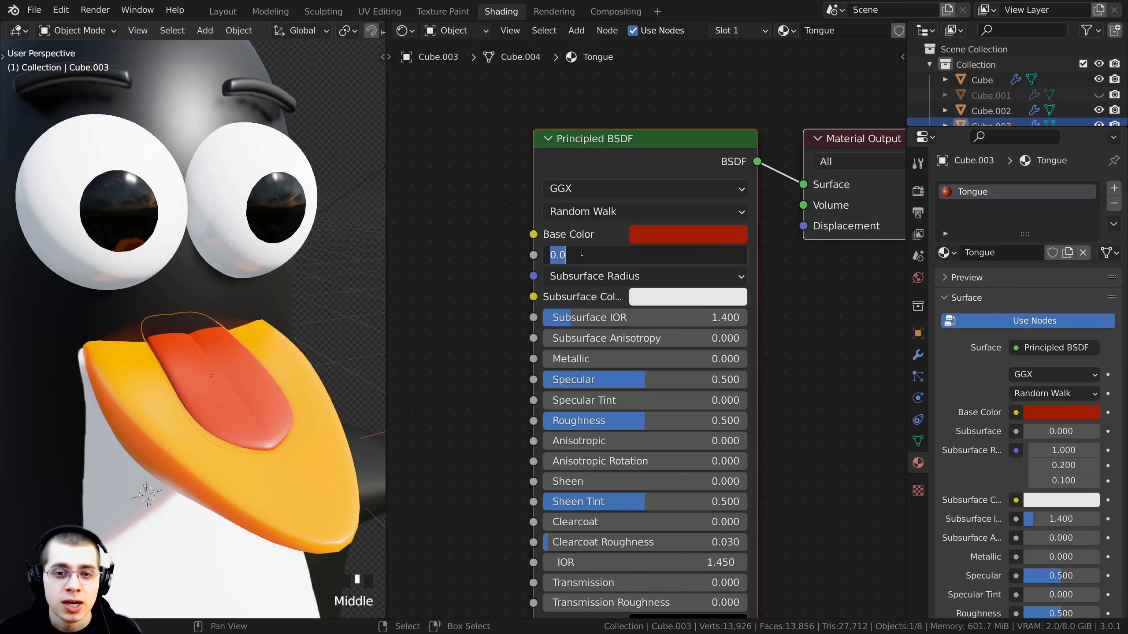
text(.2)
key(Return)
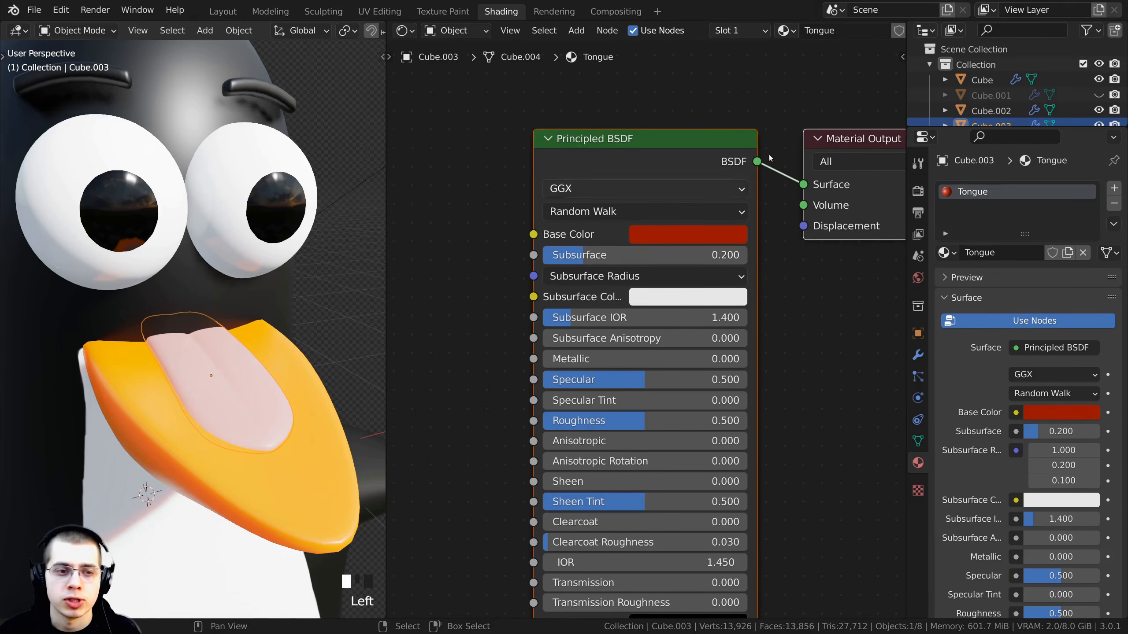
- Set the Tongue material's Subsurface Color to a pinkish red and examine the tongue up close
middle_drag(334, 312, 242, 427)
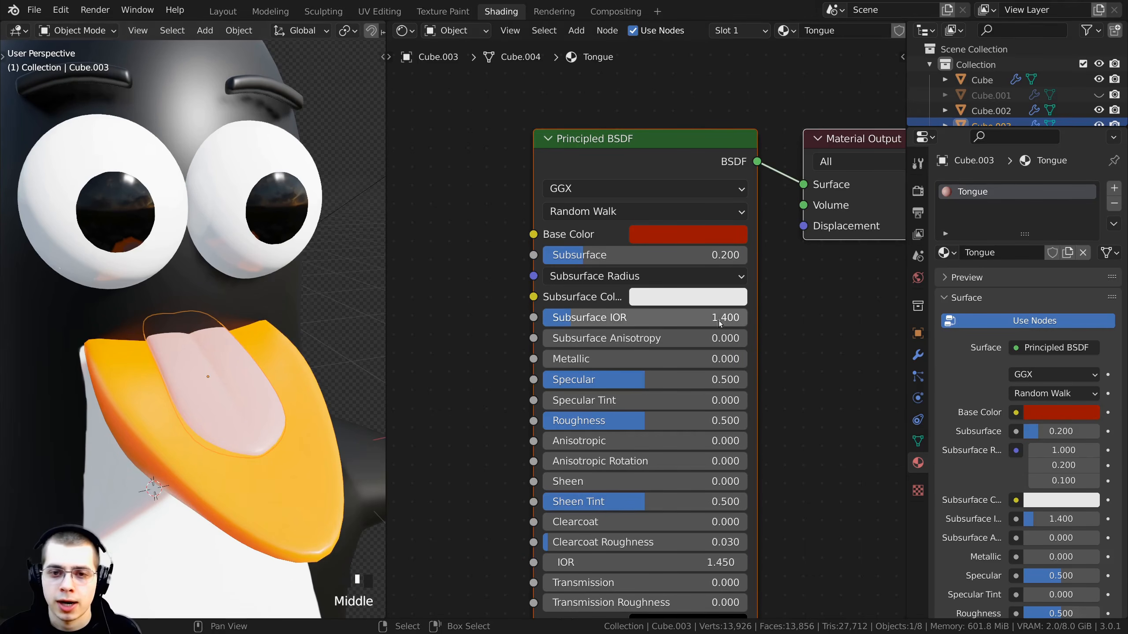
click(658, 298)
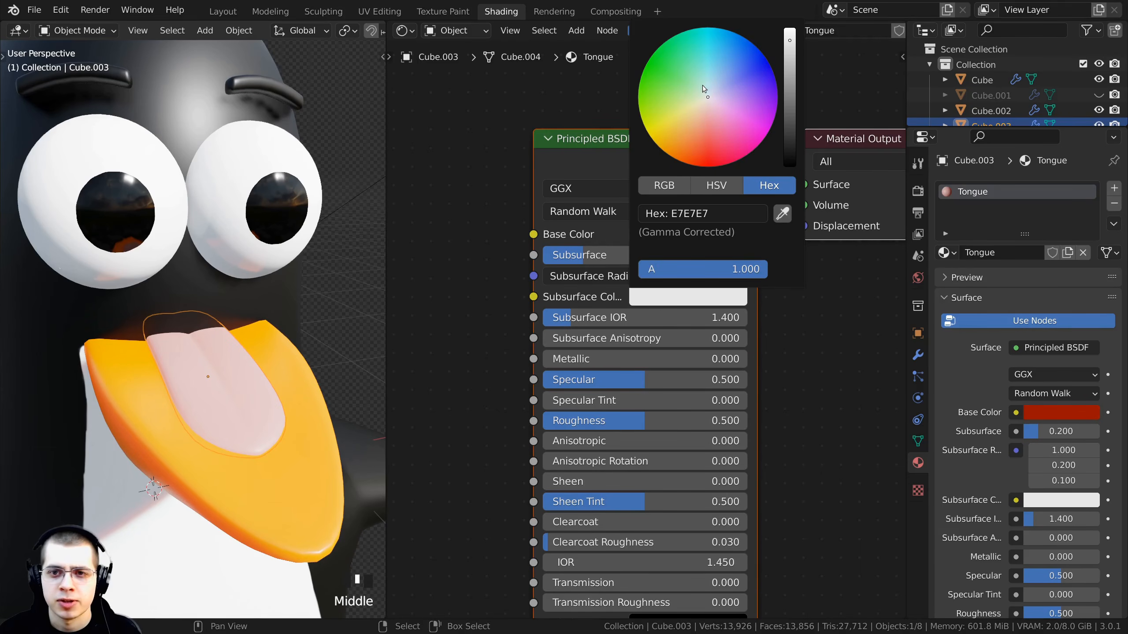
click(754, 149)
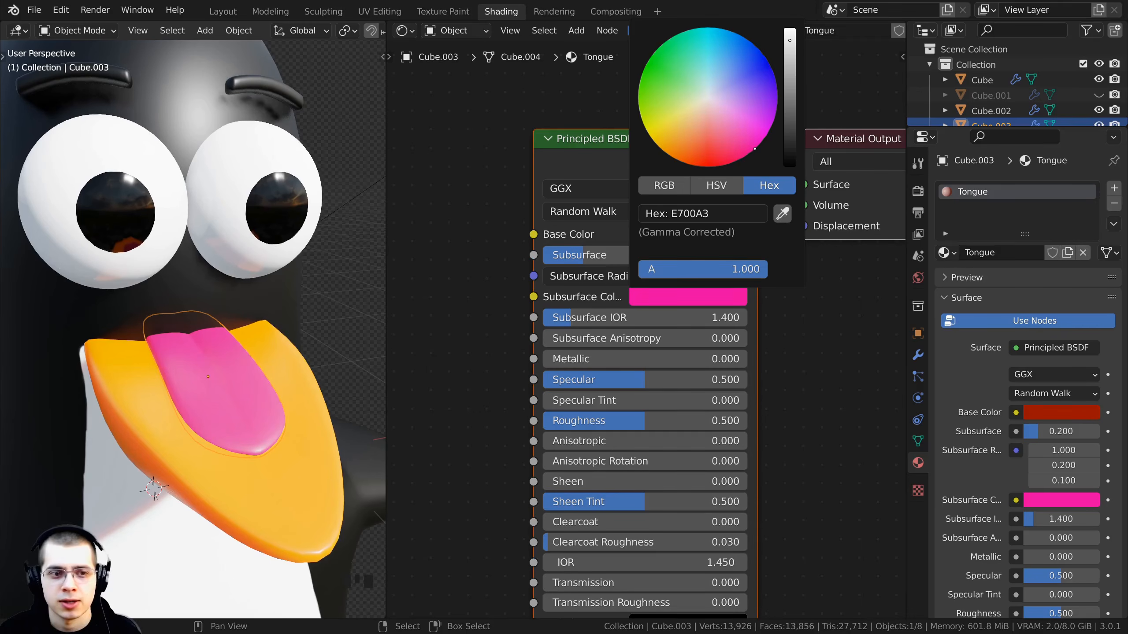
middle_drag(258, 382, 240, 413)
key(a)
key(a)
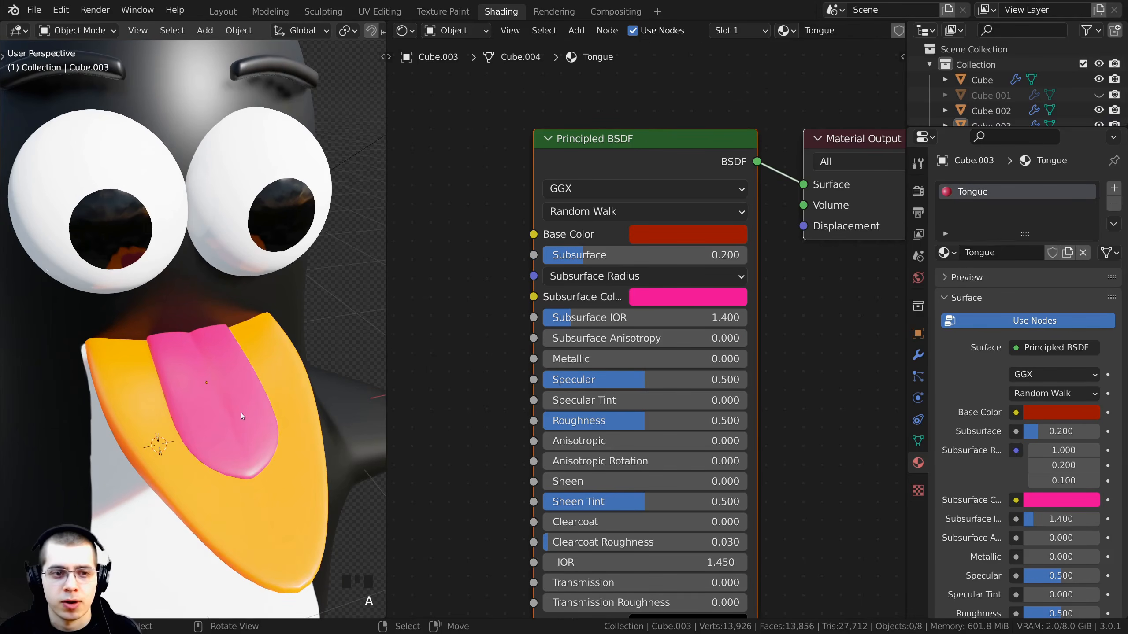
click(687, 296)
click(741, 144)
drag(739, 146, 730, 151)
scroll(220, 366, down, 4)
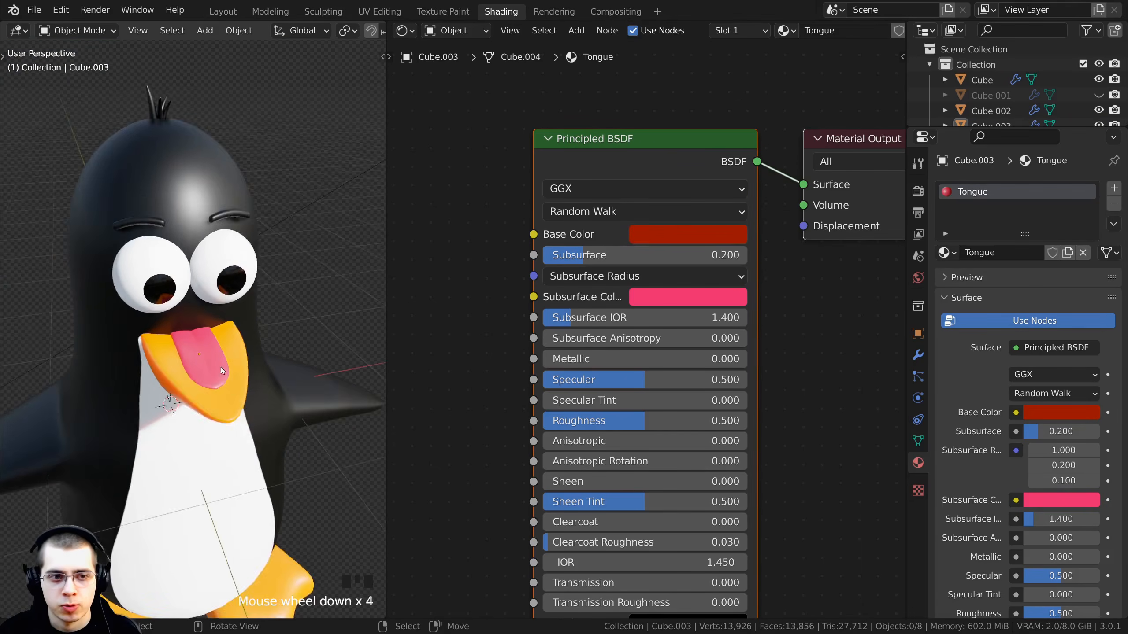
middle_drag(220, 367, 288, 392)
scroll(217, 350, up, 2)
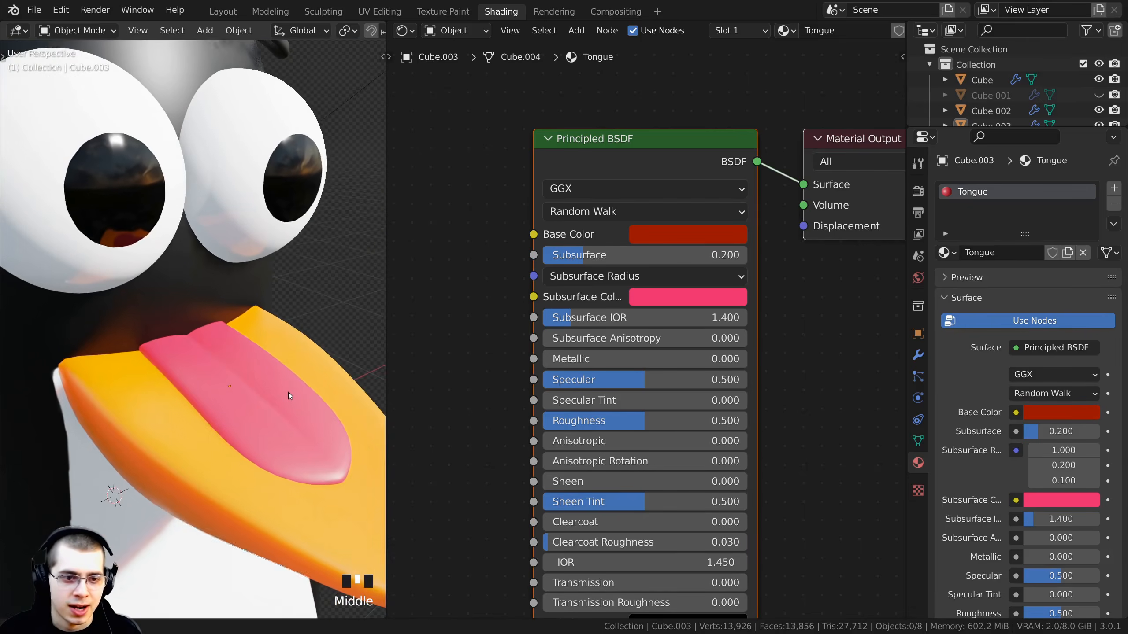
- Set the Tongue material's Roughness to 0.4
scroll(288, 392, down, 1)
scroll(576, 376, down, 1)
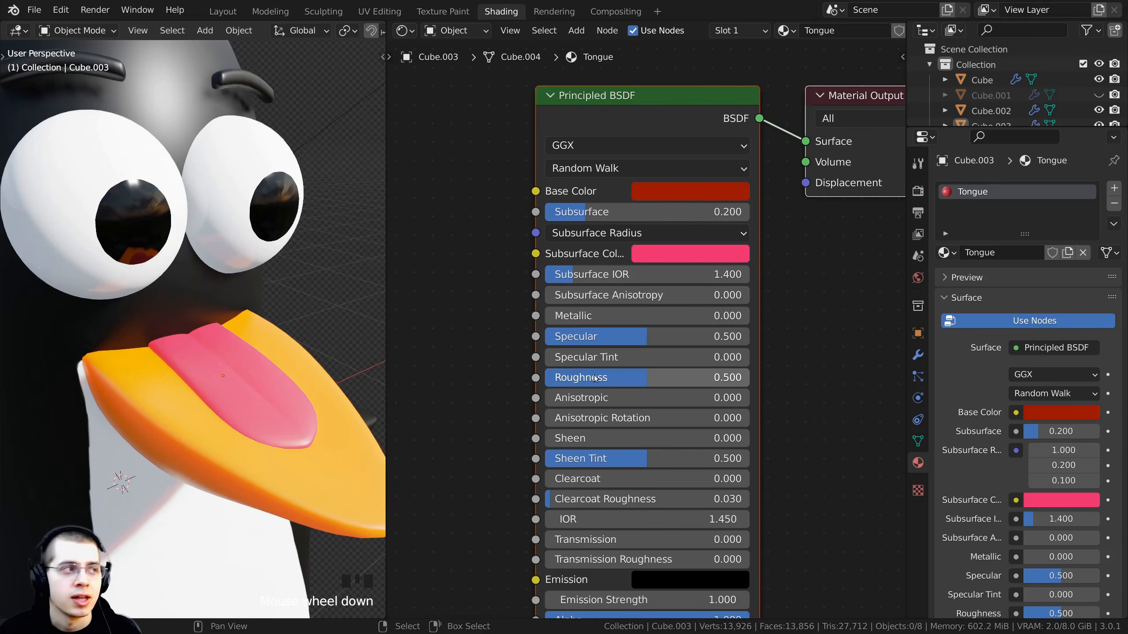
click(596, 379)
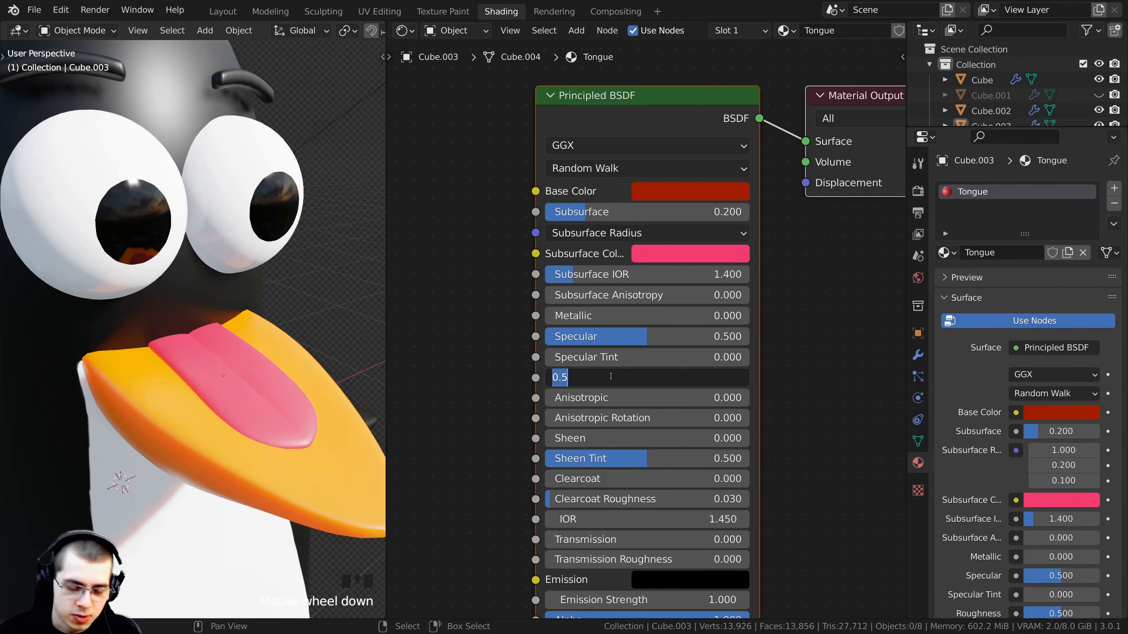
text(0.4)
key(Return)
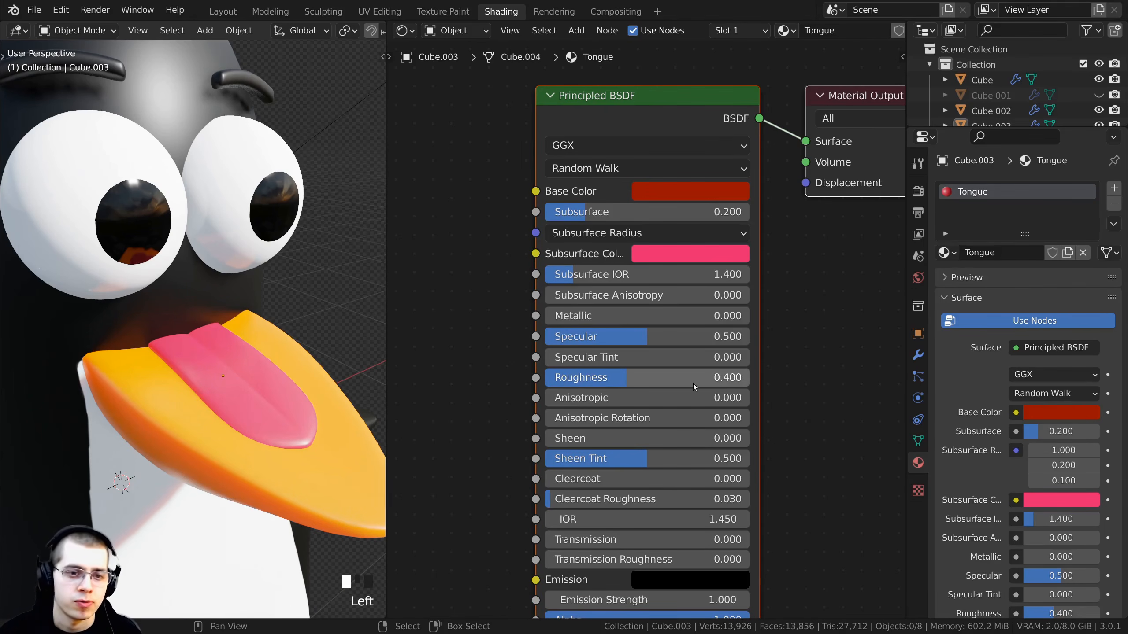
- Set the Tongue material's Subsurface Color to hex D32367 and zoom out to view the whole head
middle_drag(311, 400, 364, 391)
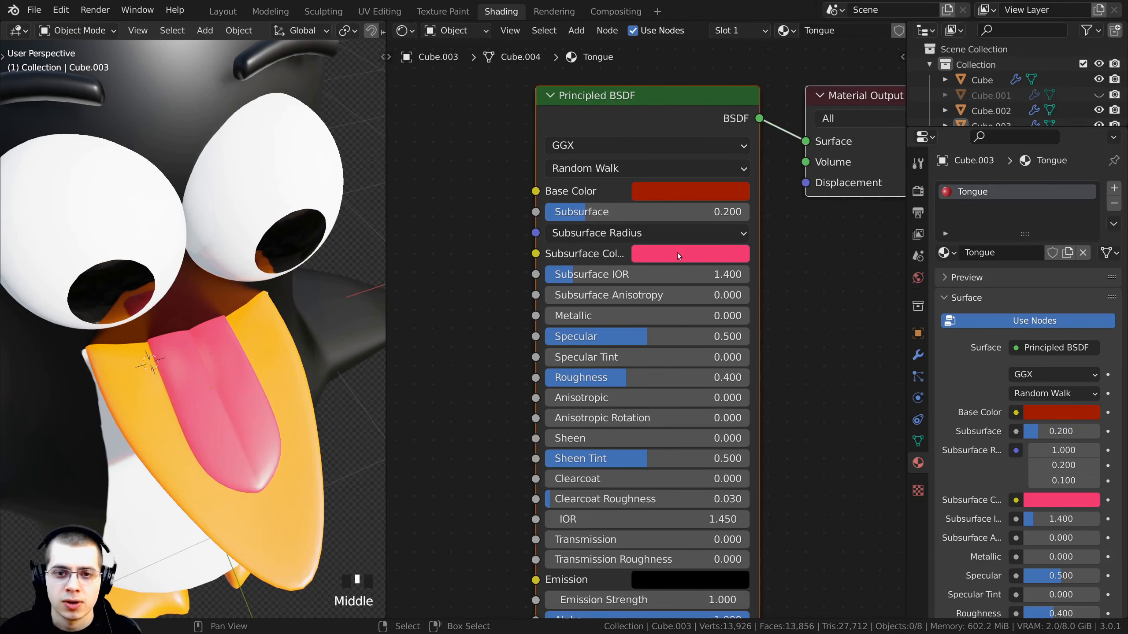
click(657, 254)
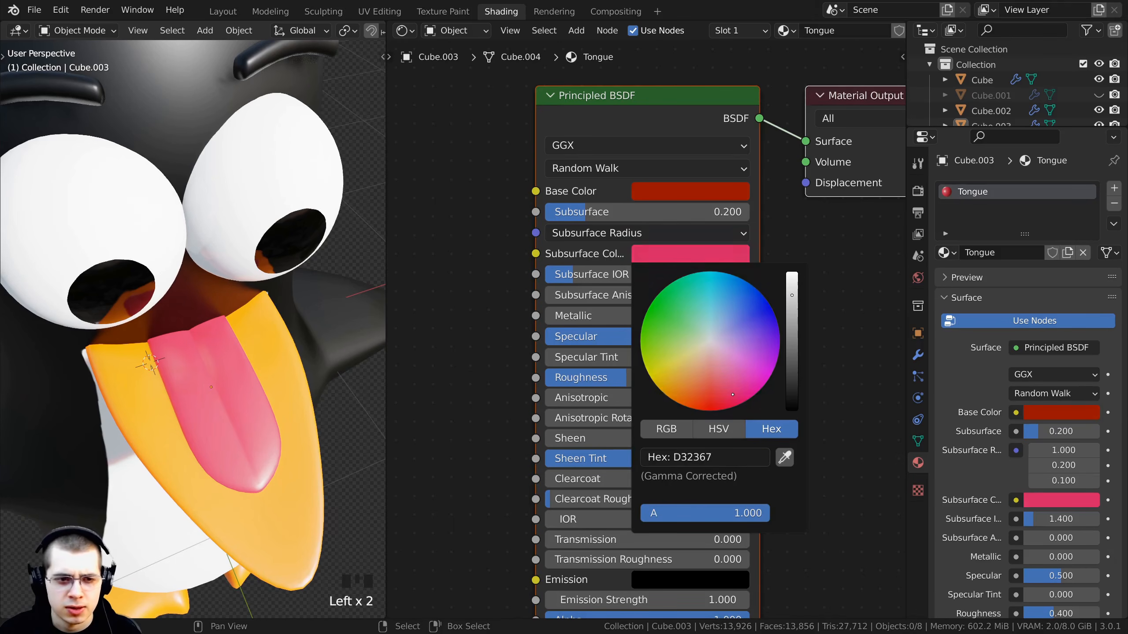
middle_drag(140, 358, 214, 329)
scroll(296, 293, down, 2)
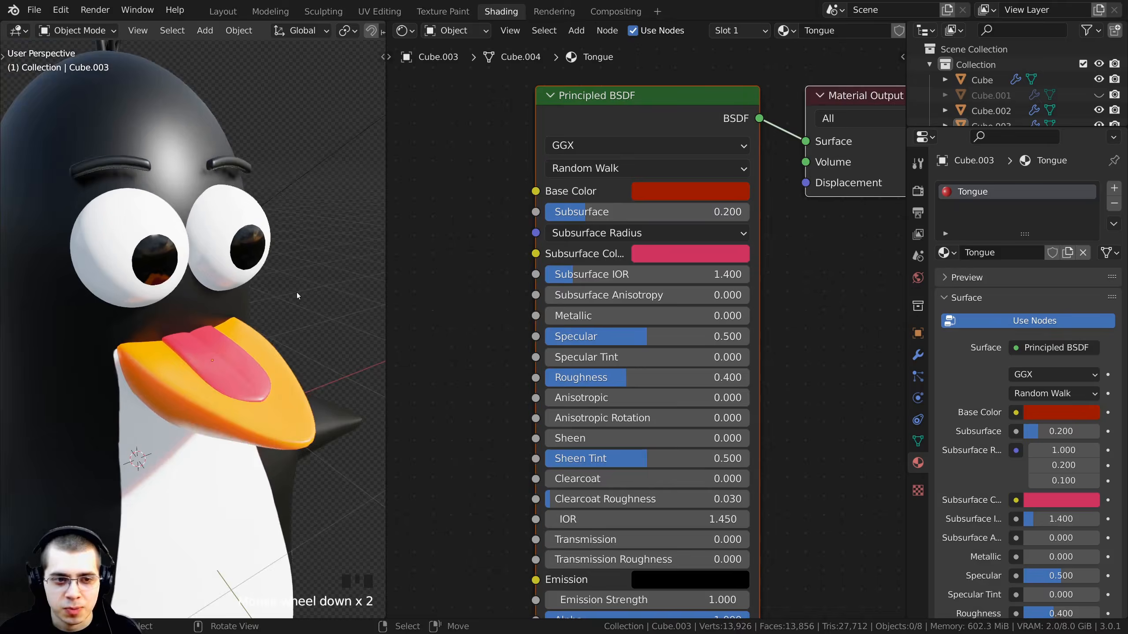
scroll(296, 291, down, 1)
- Unhide all hidden objects and frame the whole penguin in the viewport
key(alt+h)
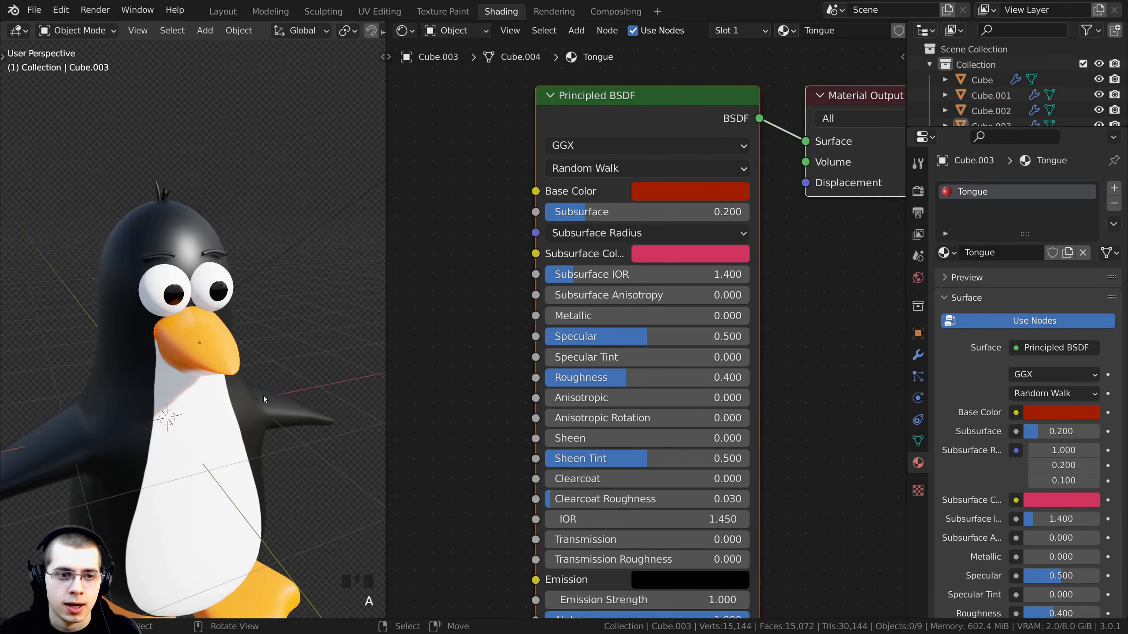
scroll(264, 396, down, 2)
middle_drag(265, 391, 213, 262)
shift+middle_drag(212, 259, 227, 142)
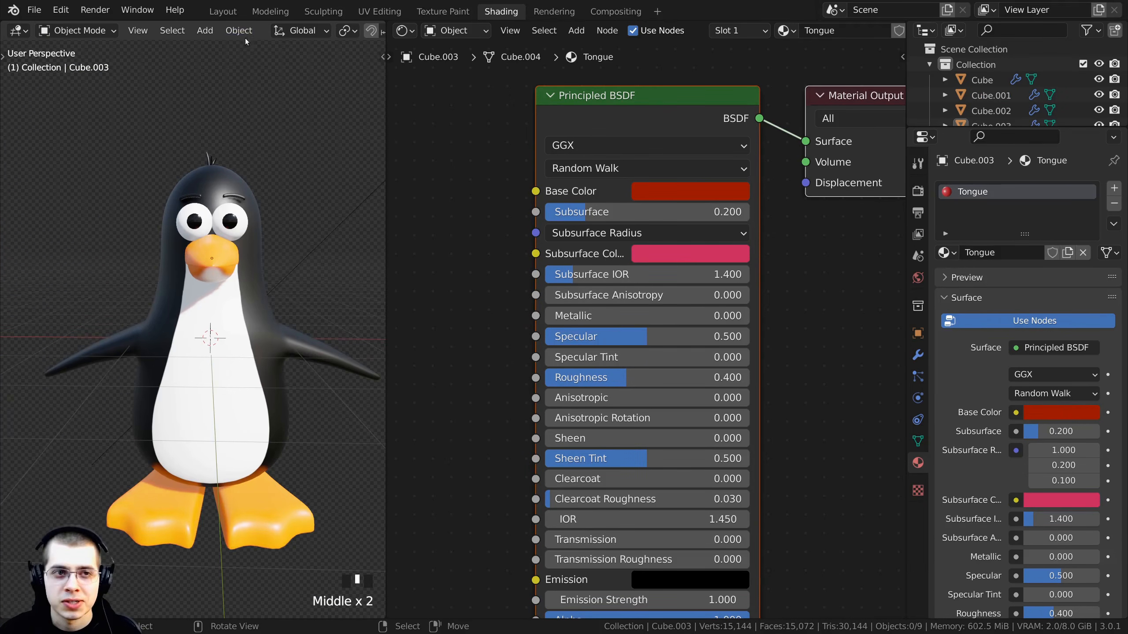
- Switch to the Layout workspace and save the file as Penguin.blend
click(223, 11)
scroll(490, 294, down, 4)
mouse_move(491, 294)
shift+middle_down()
mouse_move(479, 234)
mouse_move(553, 279)
mouse_move(574, 263)
shift+middle_up()
scroll(480, 251, down, 2)
key(ctrl+s)
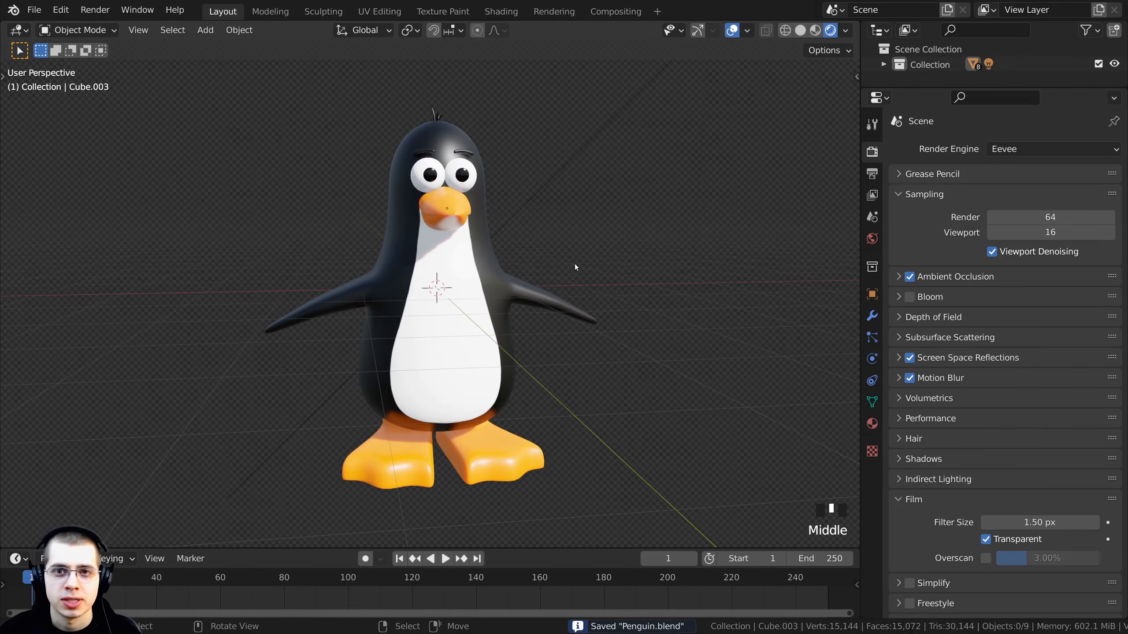
- Turn off viewport overlays, maximize the viewport and orbit to inspect the finished penguin
click(728, 30)
key(ctrl+space)
middle_drag(622, 228, 862, 418)
scroll(754, 279, down, 2)
scroll(788, 287, up, 1)
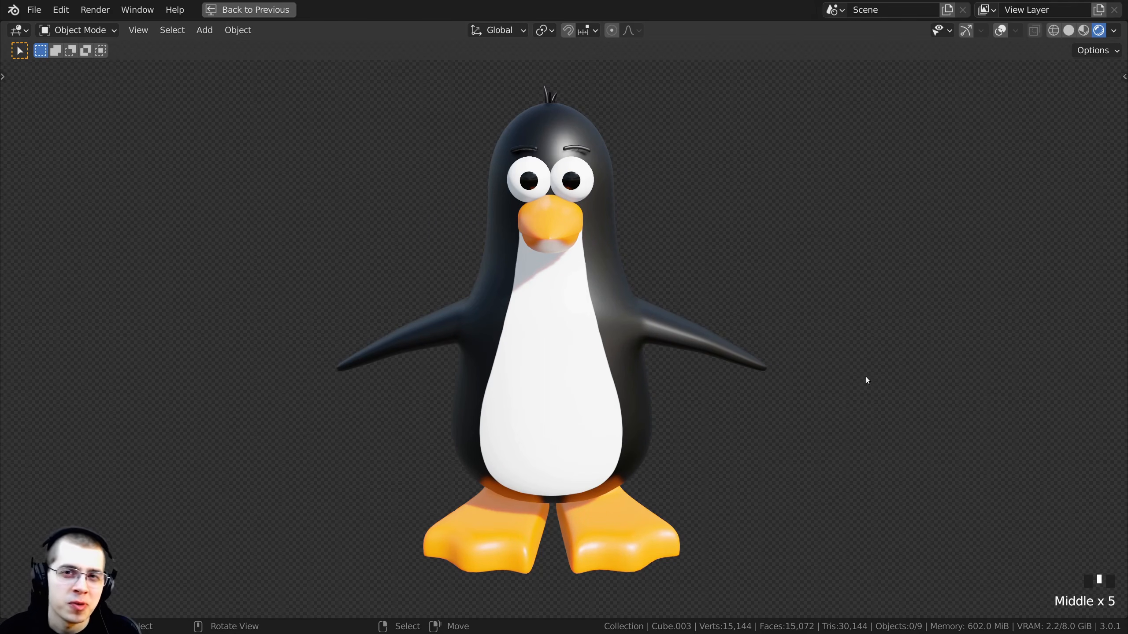
middle_drag(863, 411, 918, 414)
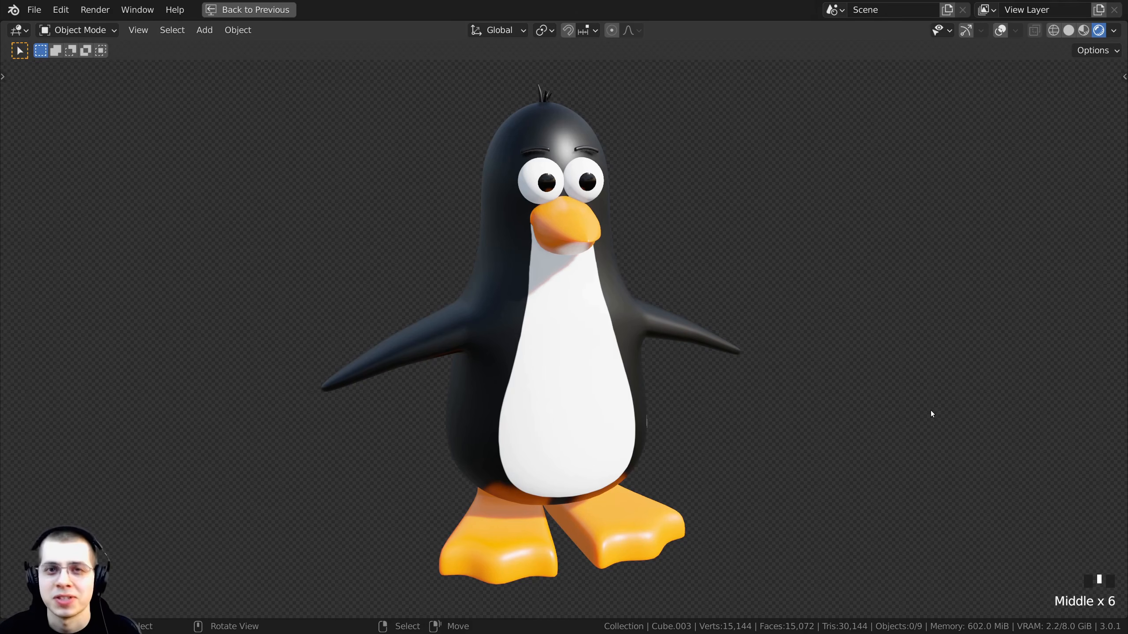
middle_drag(932, 412, 909, 383)
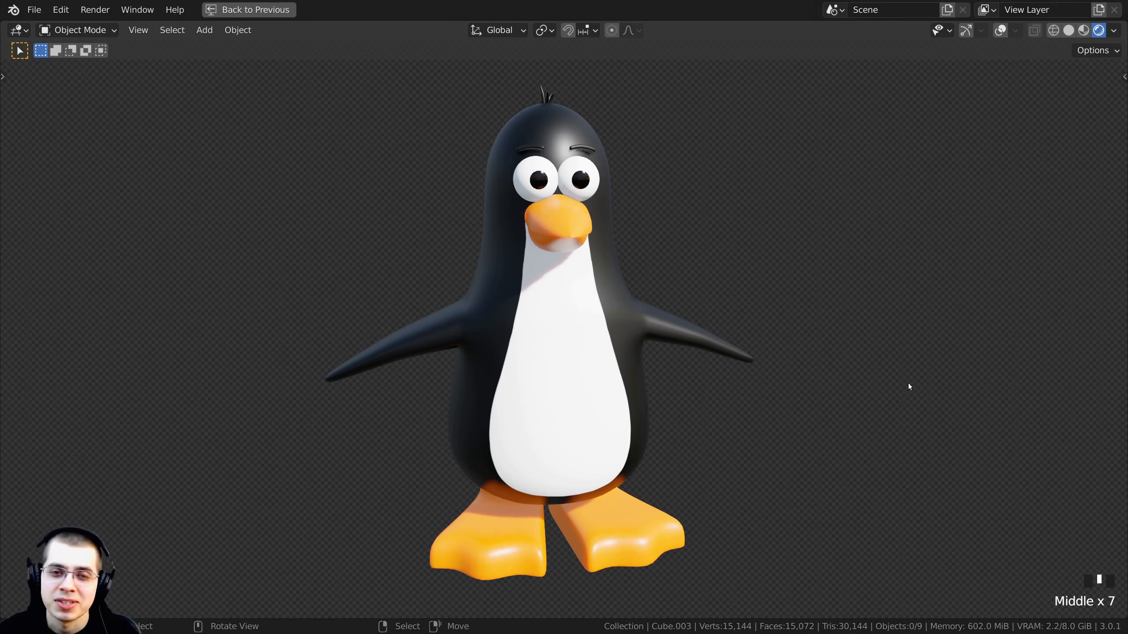